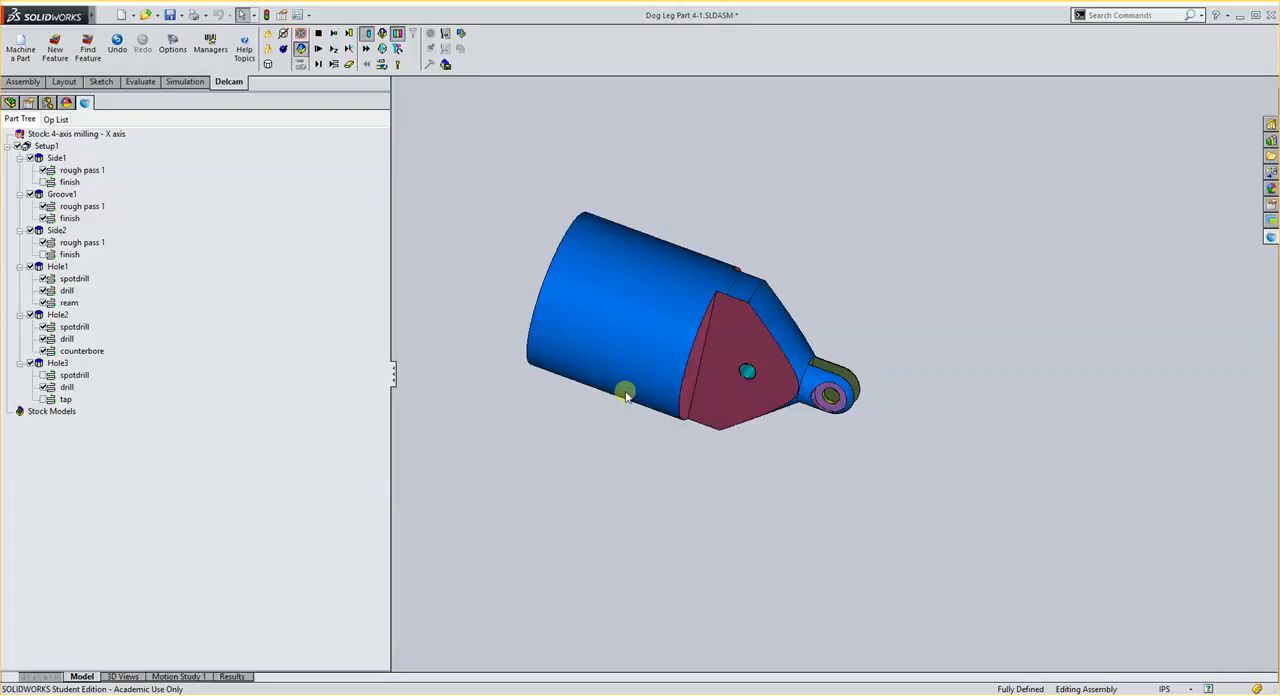
# - End the machining simulation of the assembly and switch to the Dog Leg Part 4 part document
pyautogui.moveTo(630, 405); pyautogui.dragTo(641, 399, button='middle')
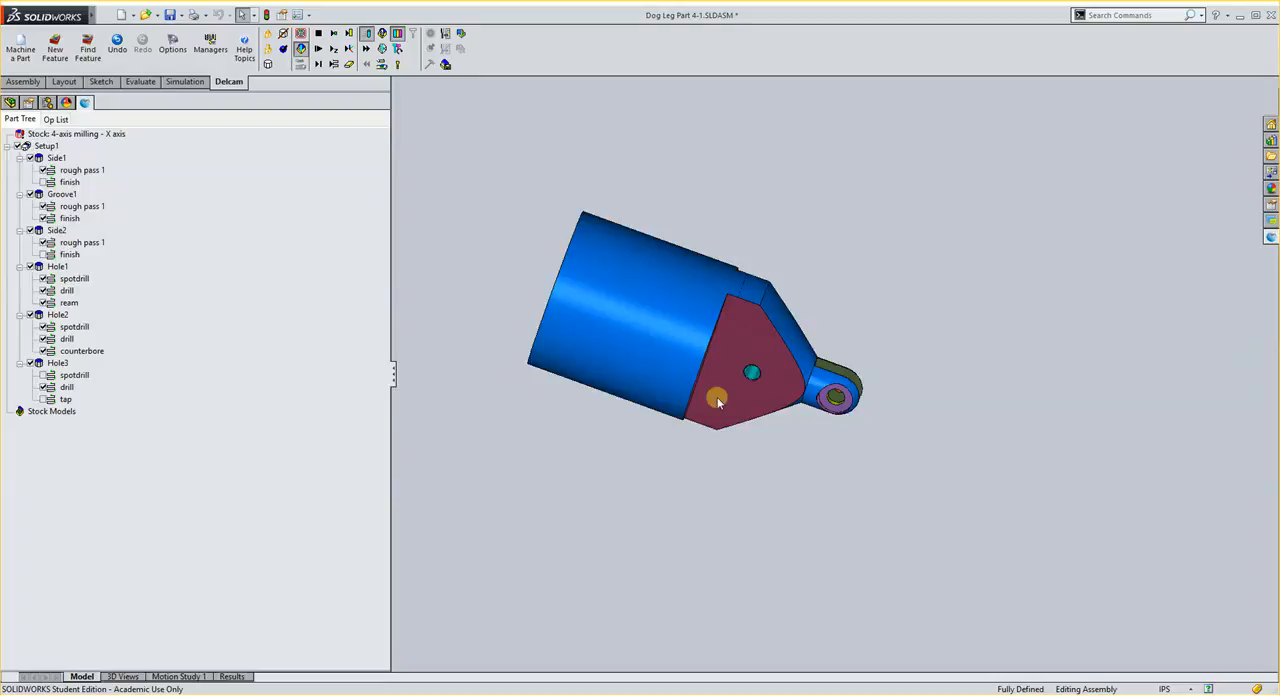
pyautogui.click(327, 36)
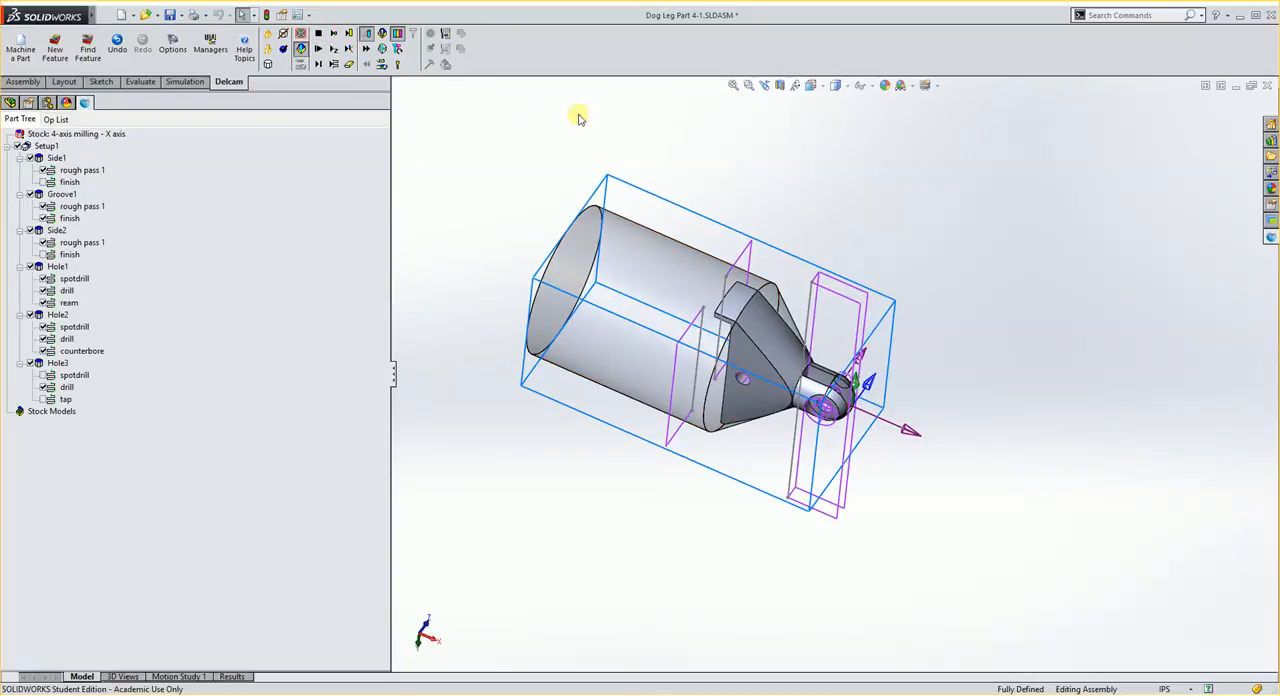
pyautogui.click(104, 15)
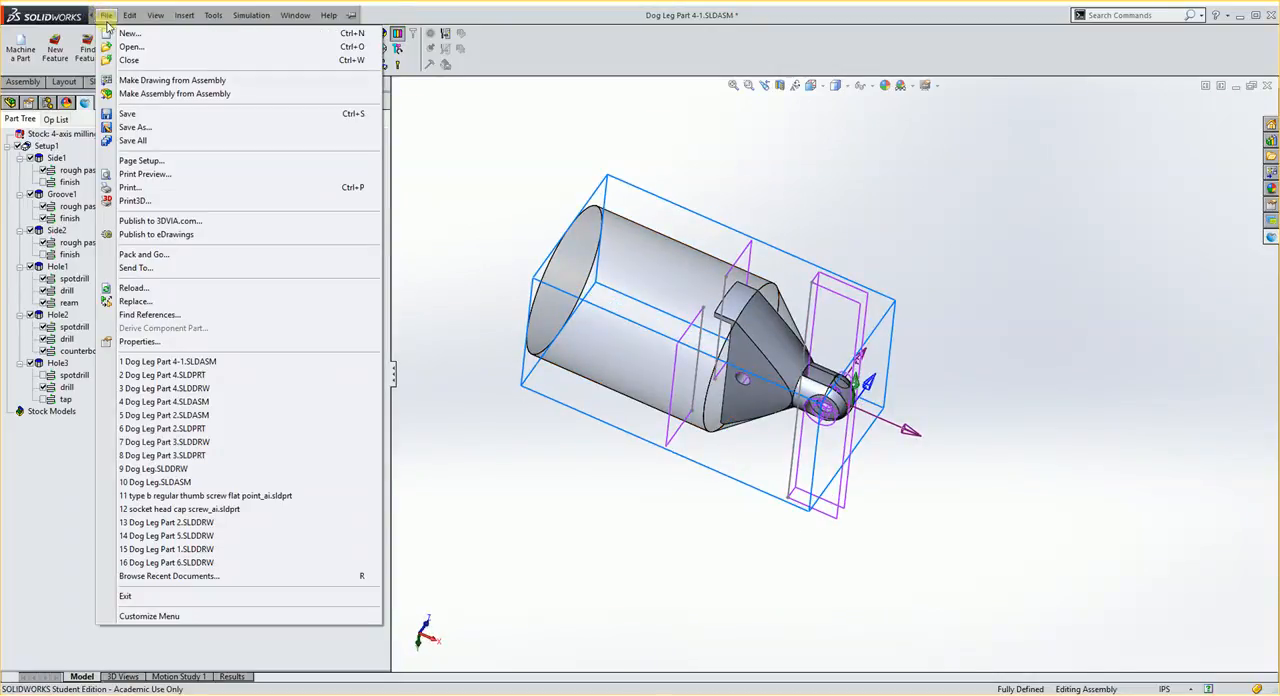
pyautogui.click(521, 177)
pyautogui.hotkey('ctrl', 'Tab')
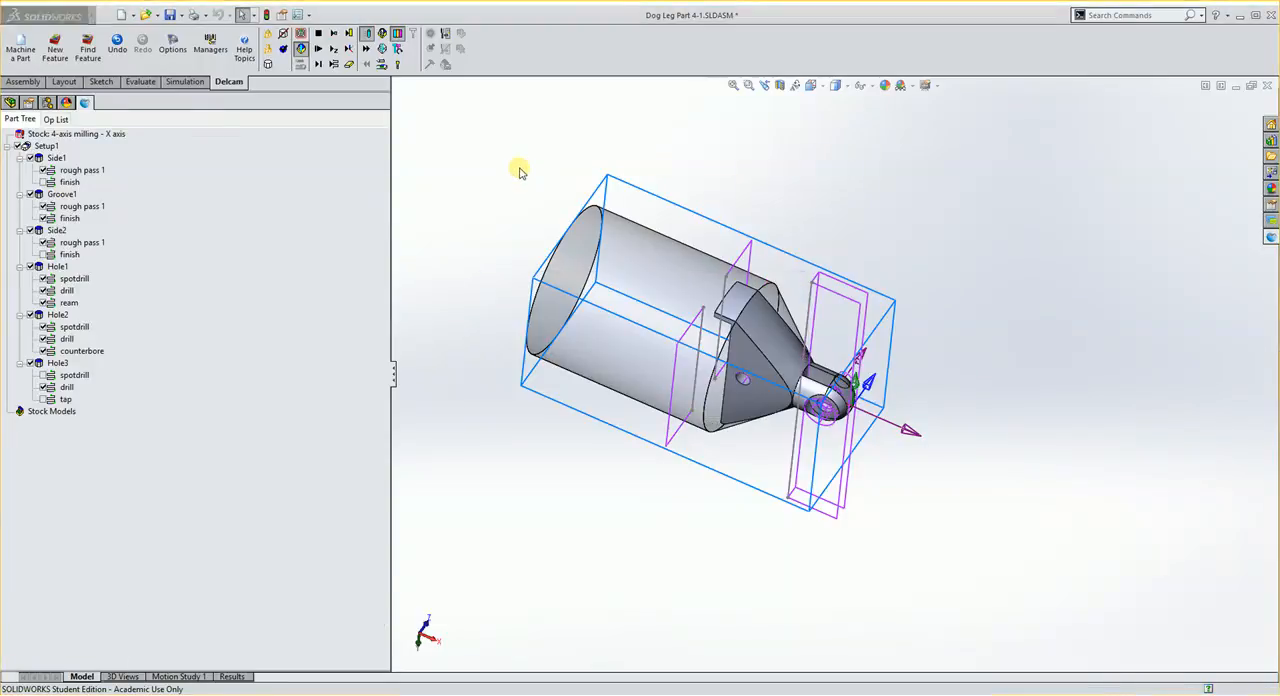
pyautogui.moveTo(617, 309); pyautogui.dragTo(604, 384, button='middle')
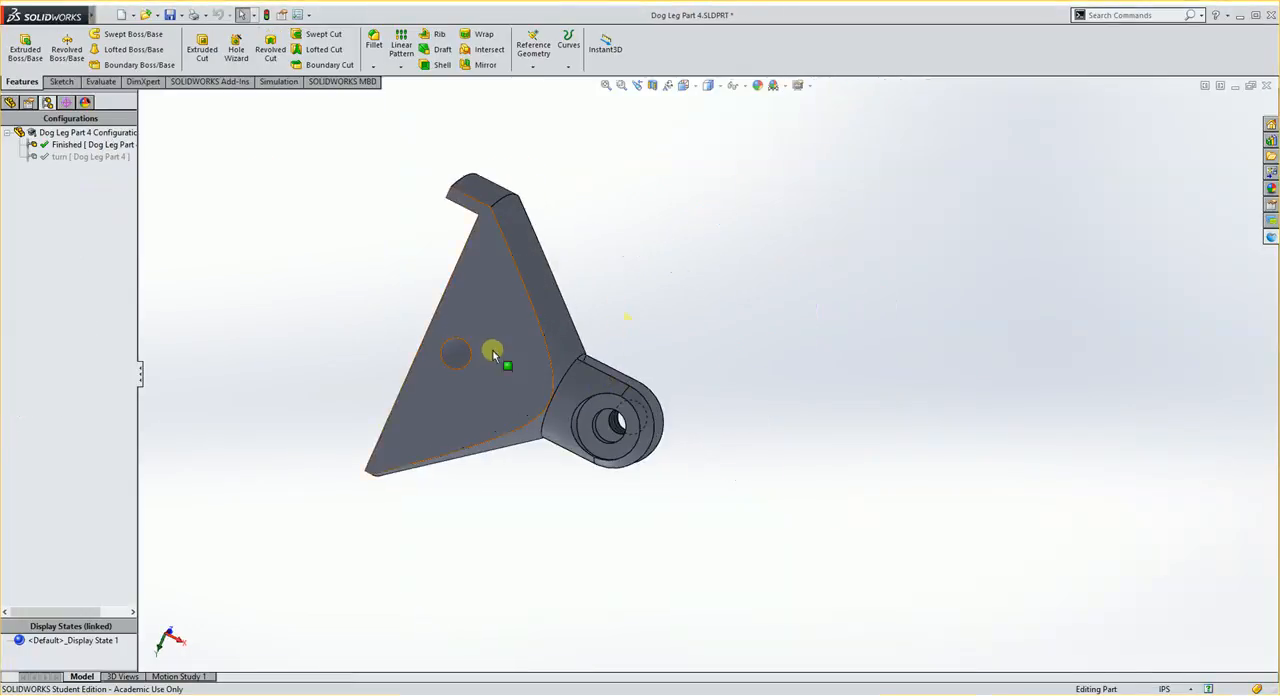
# - Examine the part in its turn configuration and return to the Finished configuration
pyautogui.scroll(3, 580, 338)
pyautogui.scroll(-2, 557, 326)
pyautogui.moveTo(557, 330); pyautogui.dragTo(697, 429, button='middle')
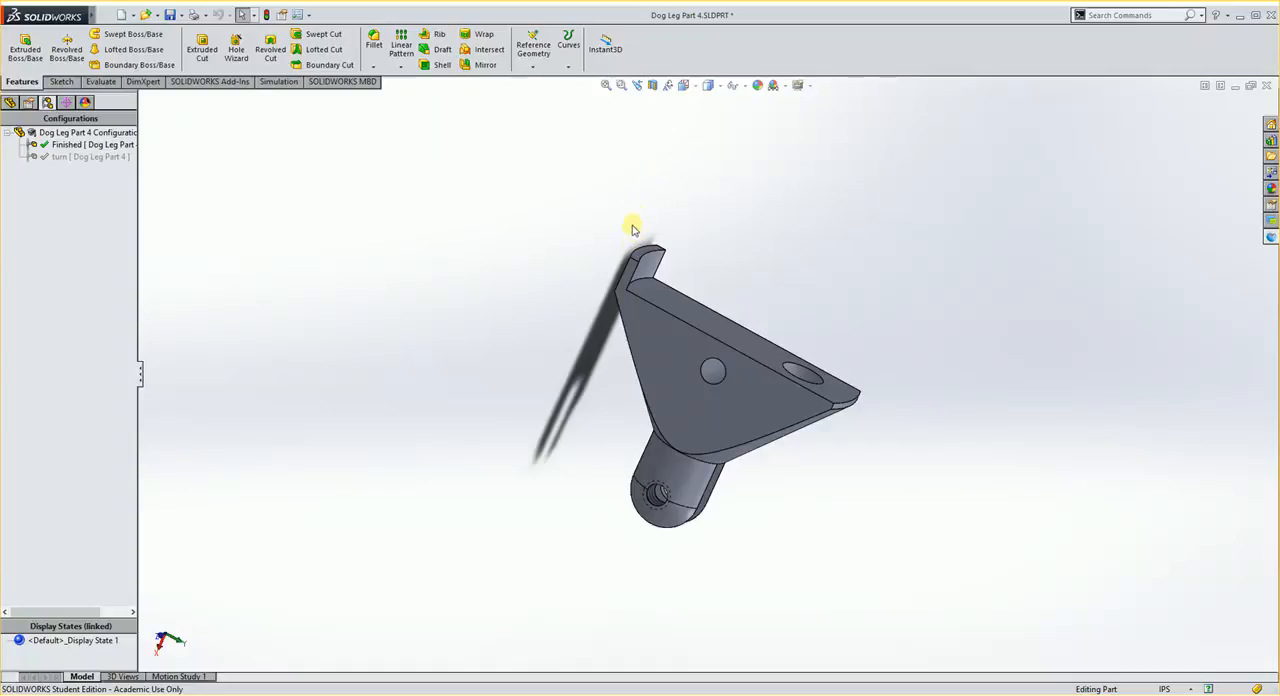
pyautogui.moveTo(757, 354)
pyautogui.mouseDown(button='middle')
pyautogui.moveTo(689, 367)
pyautogui.moveTo(723, 323)
pyautogui.moveTo(749, 354)
pyautogui.mouseUp(button='middle')
pyautogui.click(73, 158)
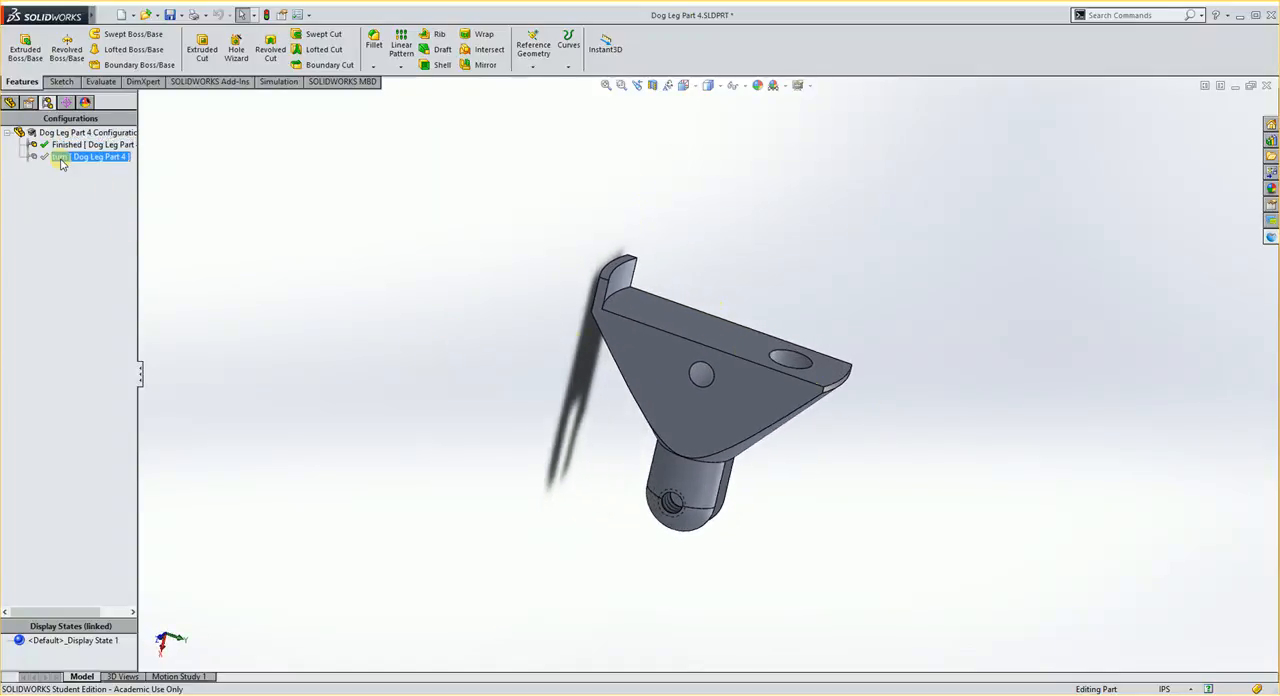
pyautogui.doubleClick(61, 160)
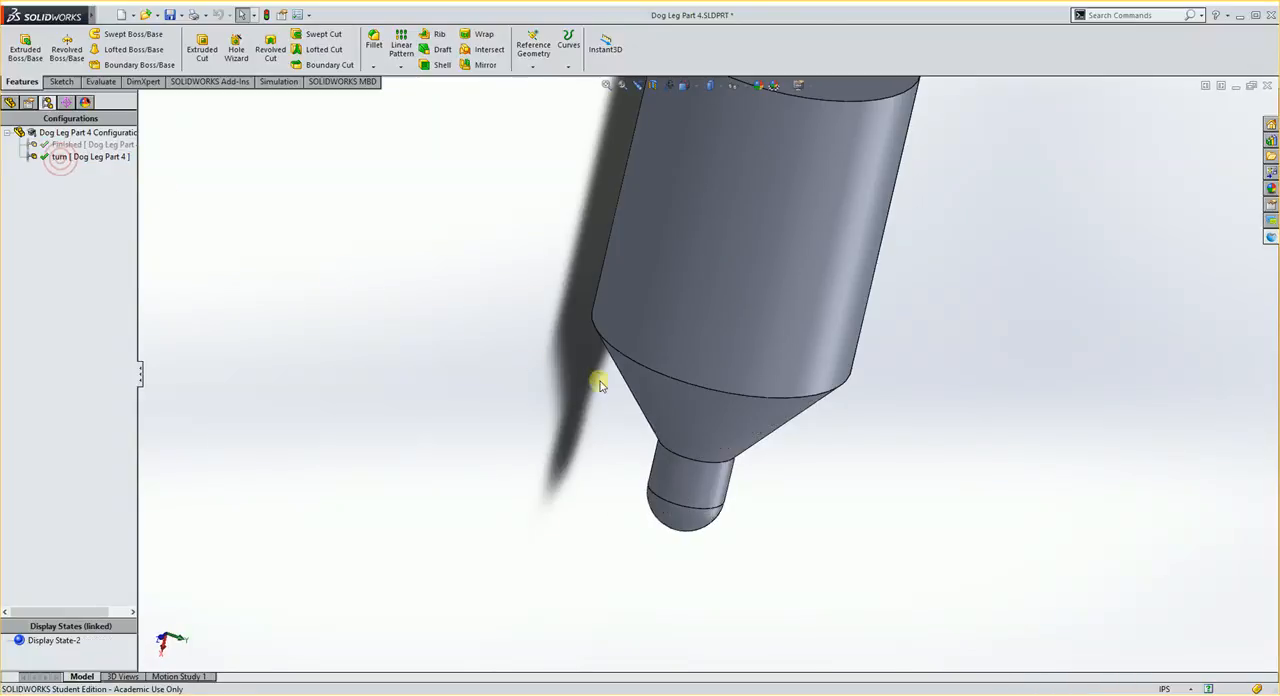
pyautogui.scroll(3, 605, 370)
pyautogui.moveTo(617, 368); pyautogui.dragTo(765, 310, button='middle')
pyautogui.doubleClick(85, 145)
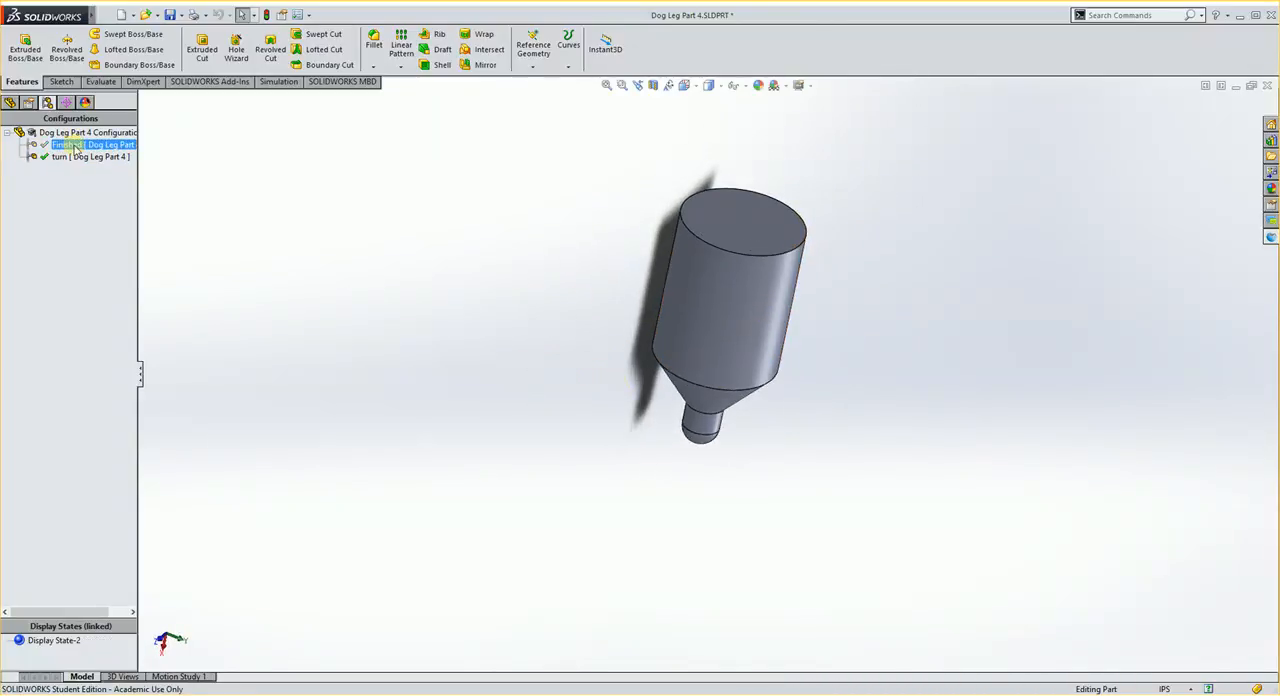
pyautogui.moveTo(668, 350)
pyautogui.mouseDown(button='middle')
pyautogui.moveTo(608, 334)
pyautogui.moveTo(648, 351)
pyautogui.mouseUp(button='middle')
pyautogui.scroll(-2, 788, 372)
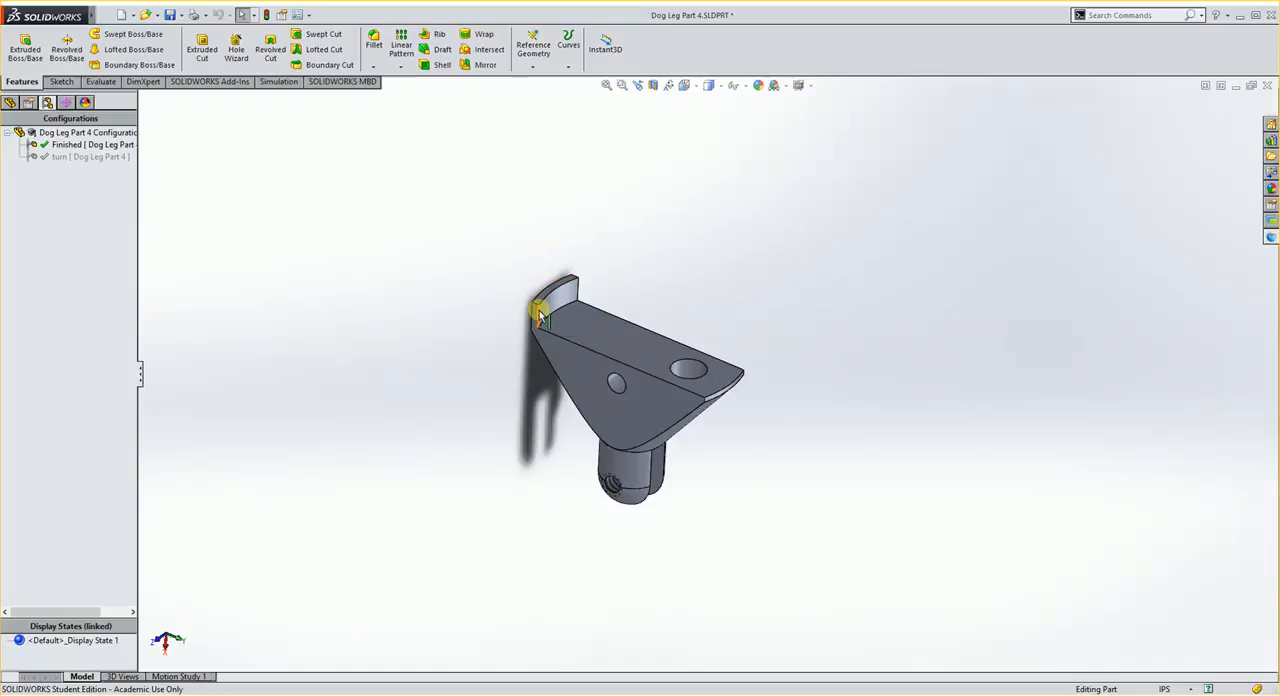
# - Add a new configuration named Finish Milling to Dog Leg Part 4
pyautogui.moveTo(426, 343); pyautogui.dragTo(459, 377, button='middle')
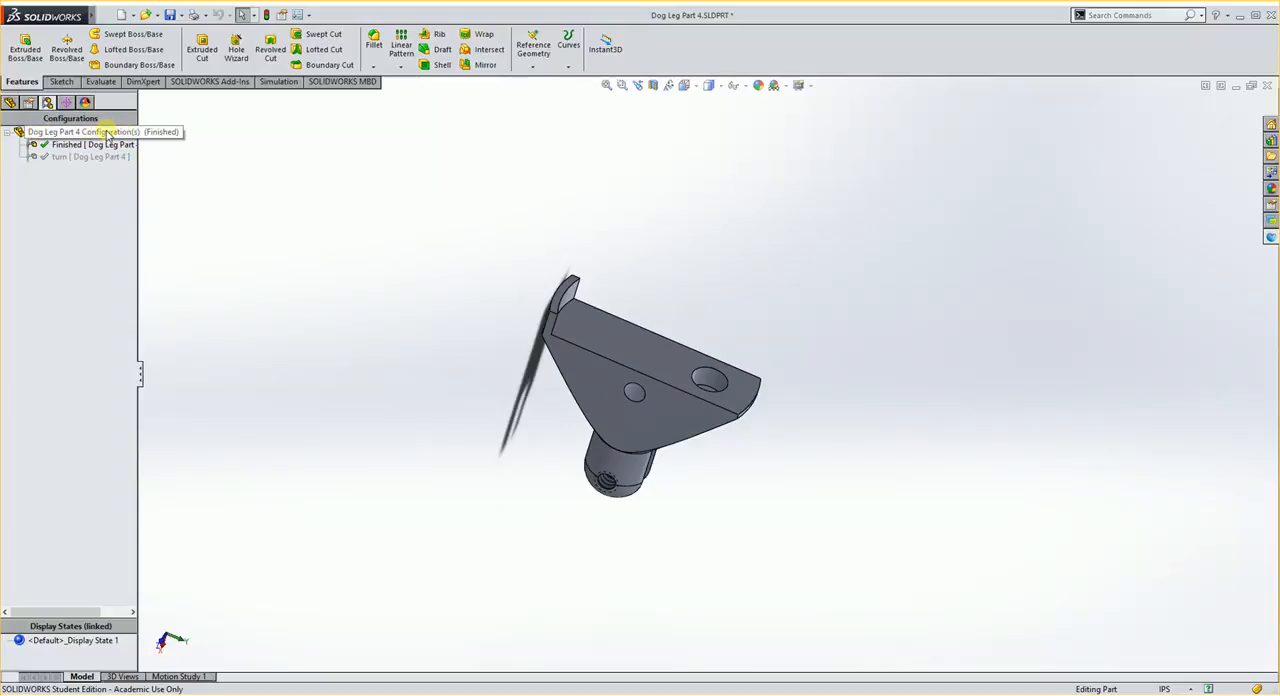
pyautogui.rightClick(106, 132)
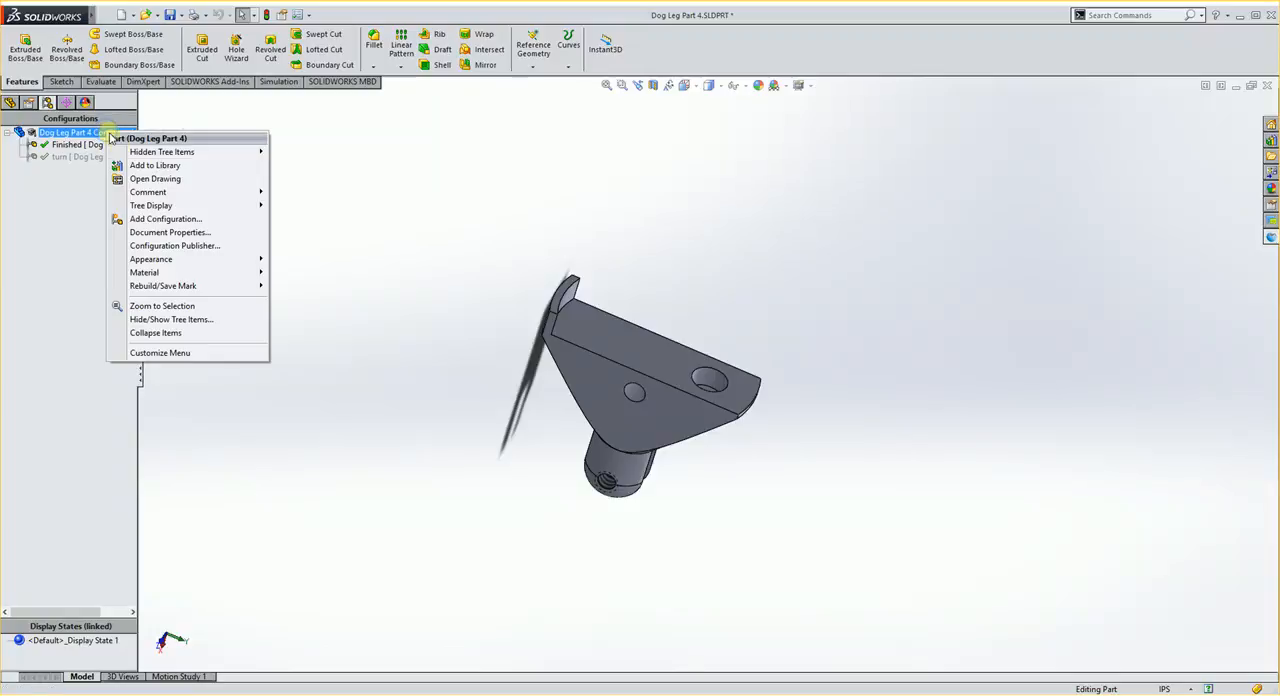
pyautogui.click(170, 222)
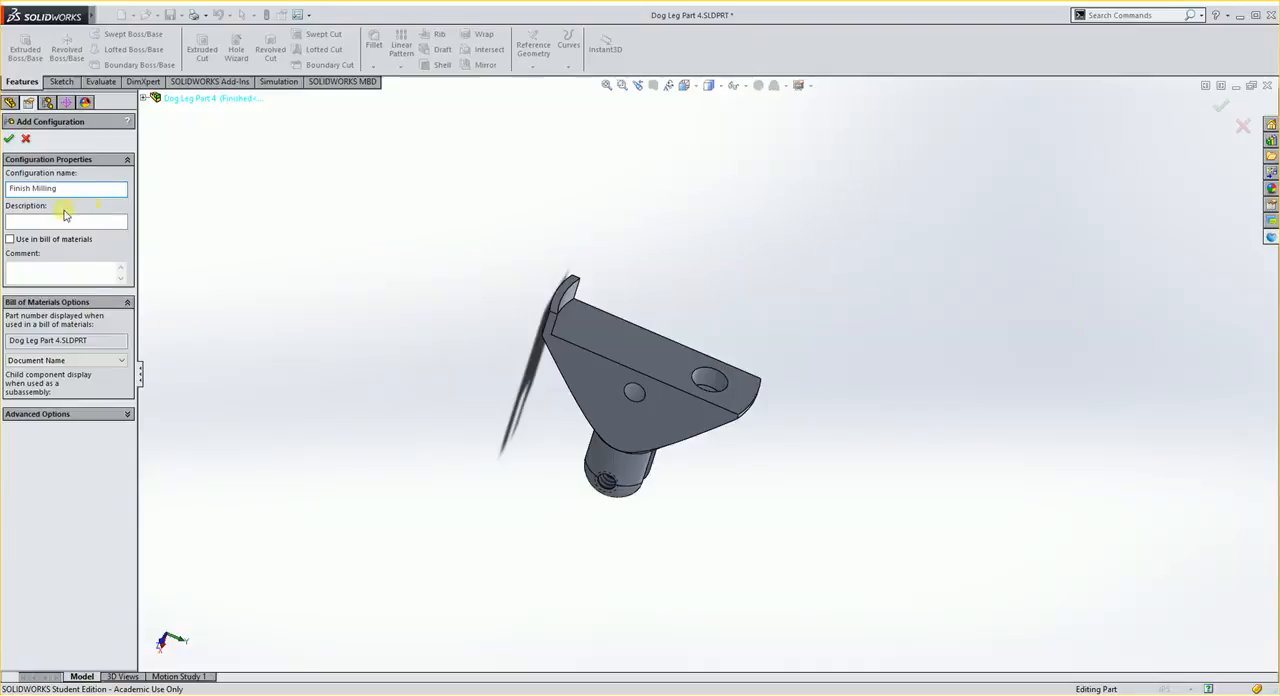
pyautogui.click(9, 140)
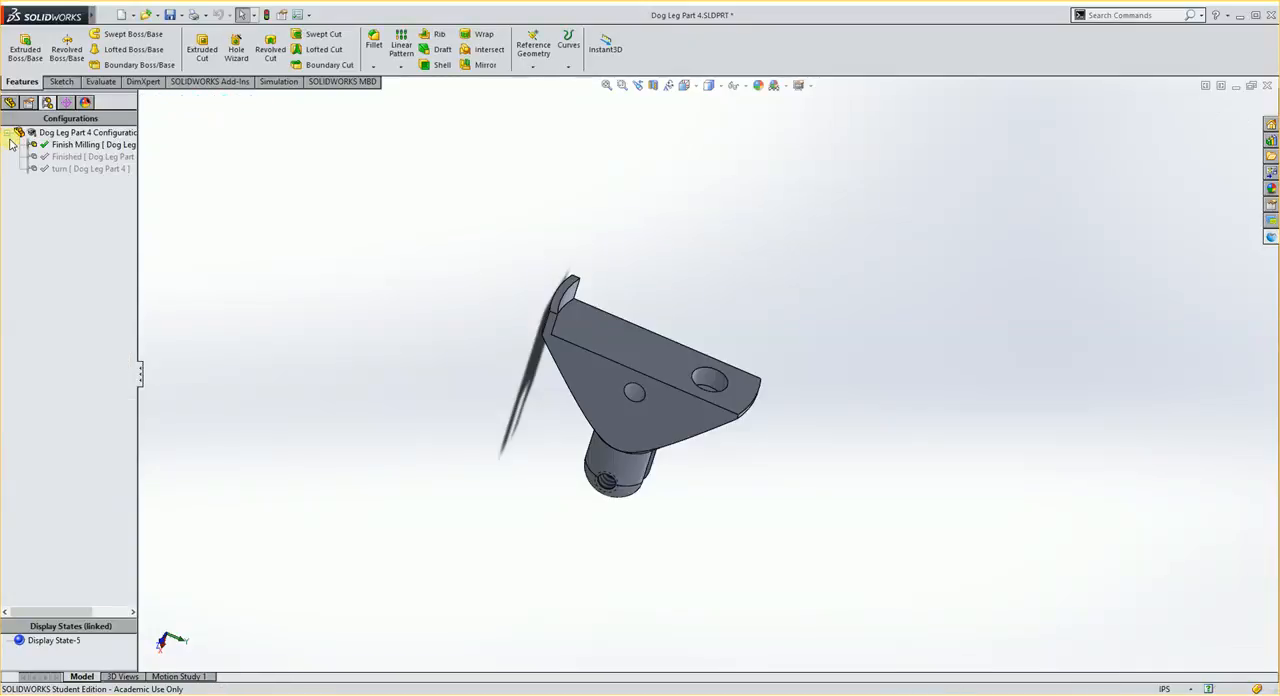
pyautogui.click(103, 157)
pyautogui.click(530, 370)
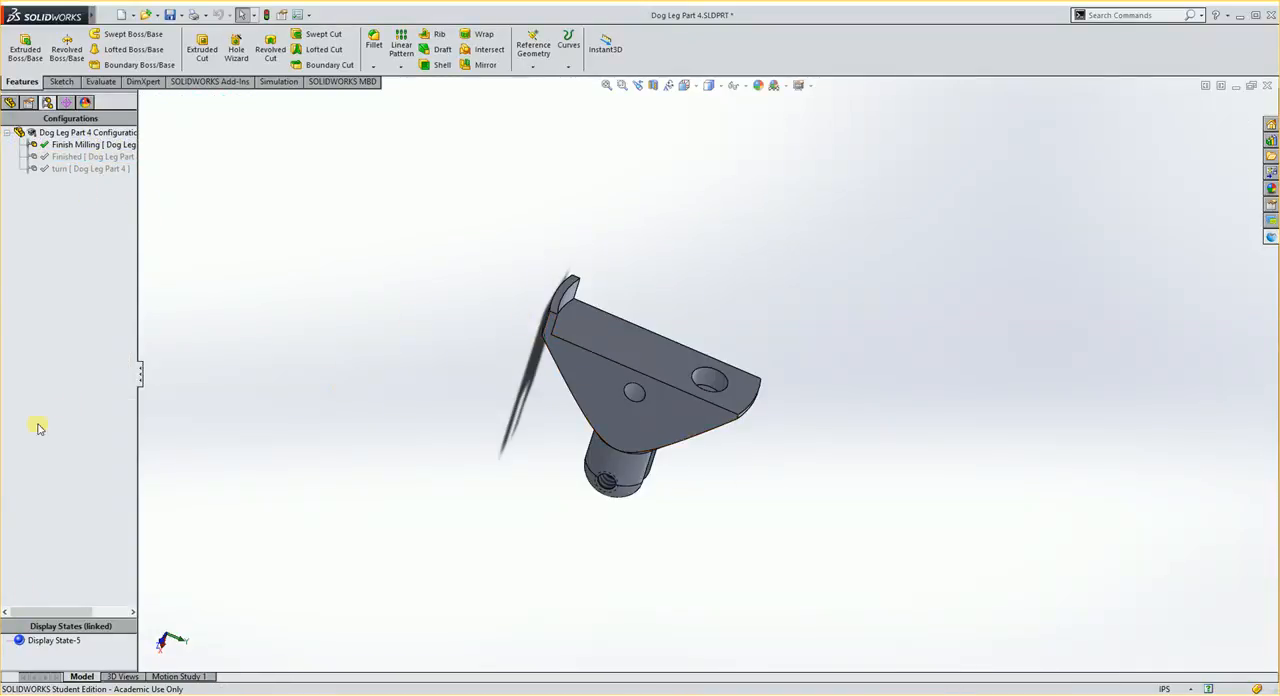
# - Unsuppress Boss-Extrude1 in the Finish Milling configuration
pyautogui.click(9, 103)
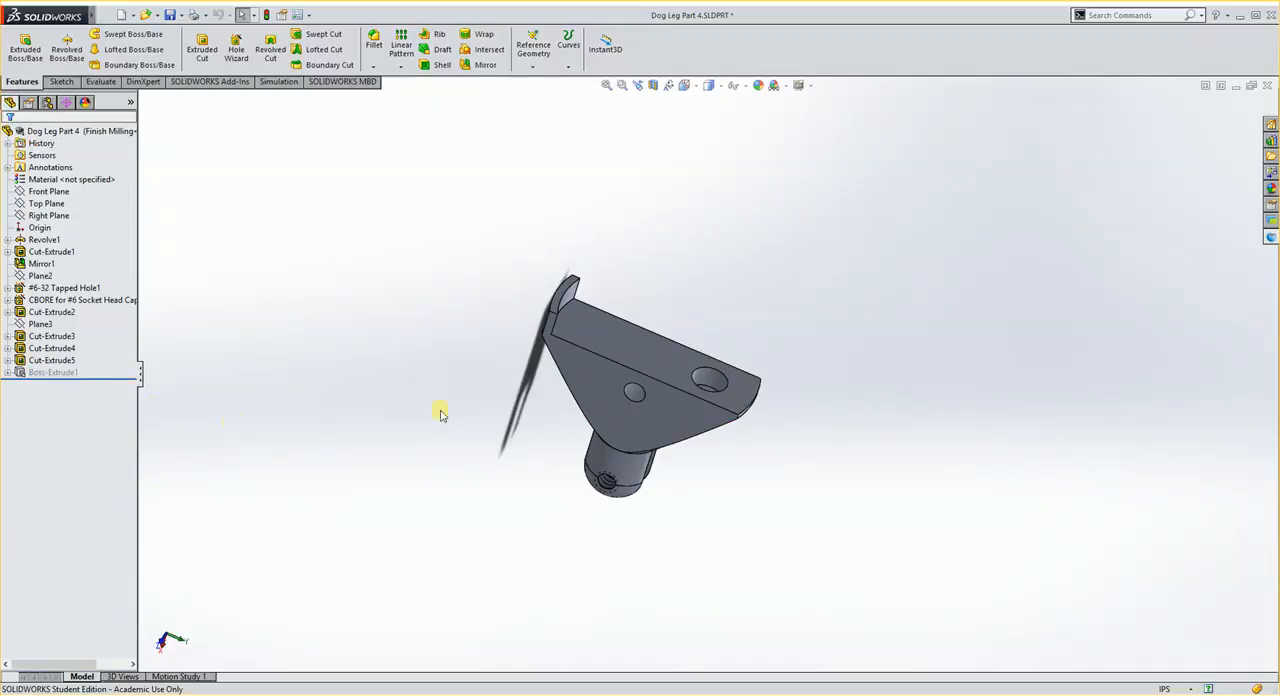
pyautogui.moveTo(481, 395); pyautogui.dragTo(623, 363, button='middle')
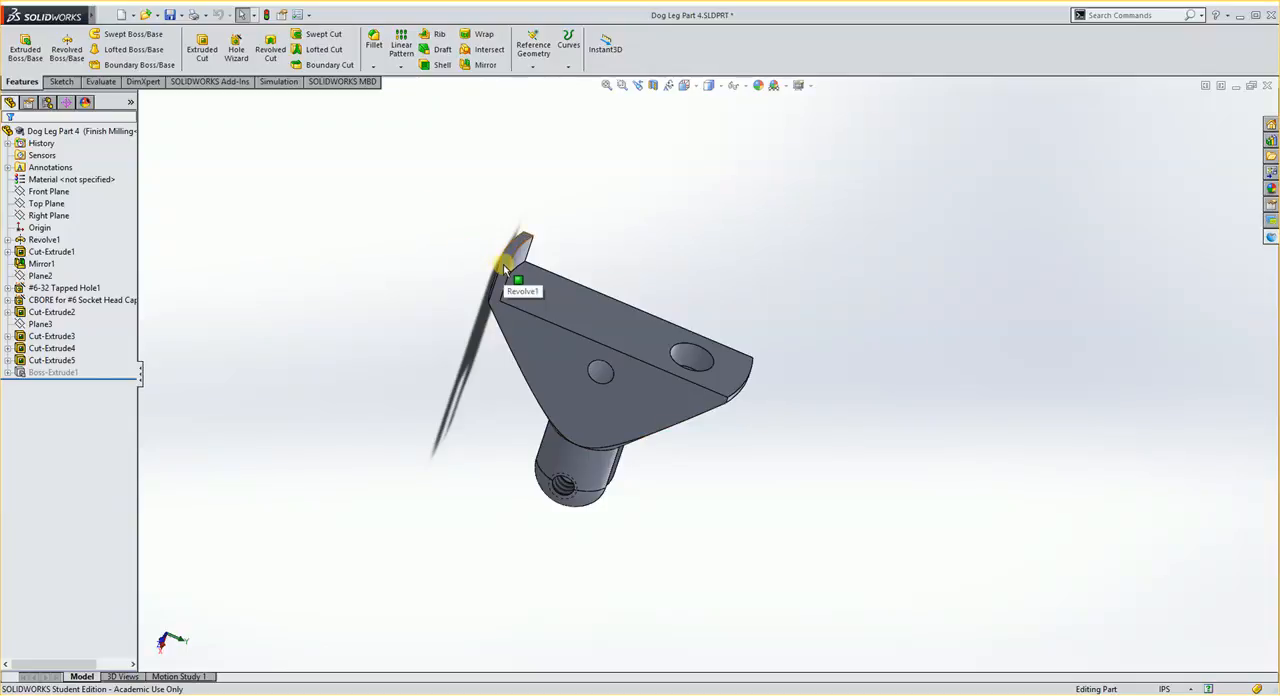
pyautogui.click(50, 372)
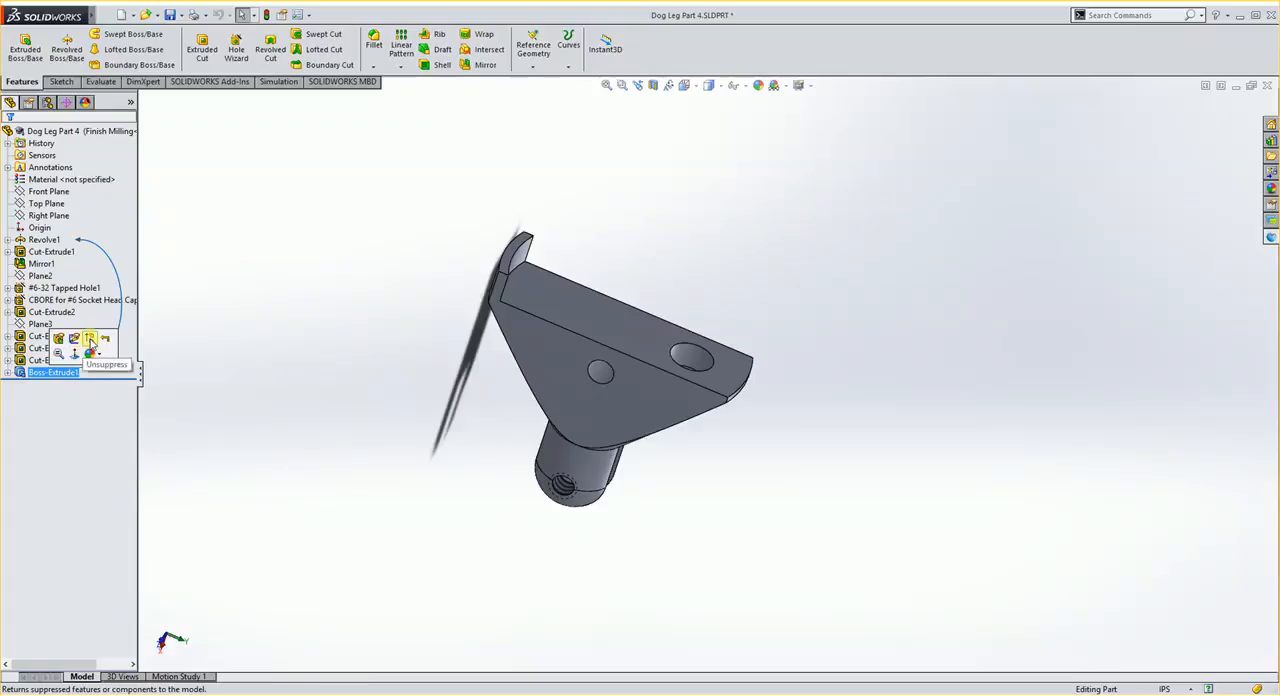
pyautogui.click(90, 340)
pyautogui.moveTo(449, 511); pyautogui.dragTo(455, 369, button='middle')
# - Suppress Cut-Extrude5 and Cut-Extrude4 in the Finish Milling configuration
pyautogui.click(47, 360)
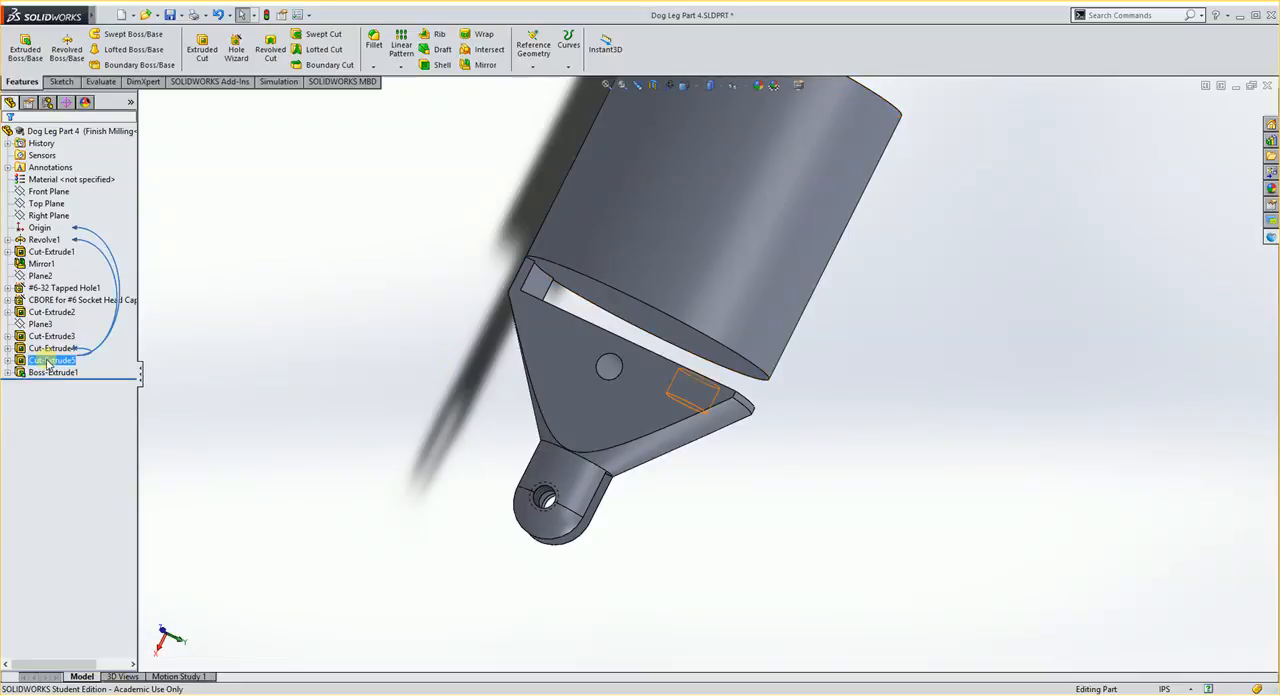
pyautogui.keyDown('ctrl'); pyautogui.click(50, 348); pyautogui.keyUp('ctrl')
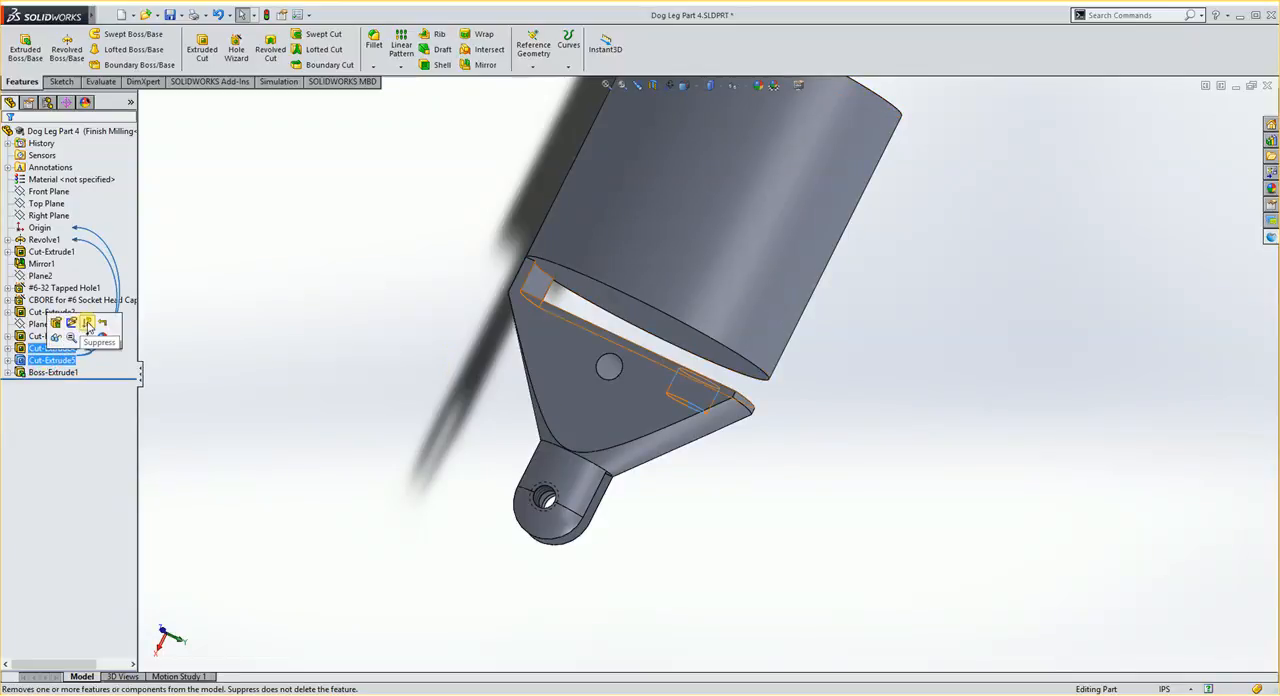
pyautogui.click(87, 325)
pyautogui.click(49, 350)
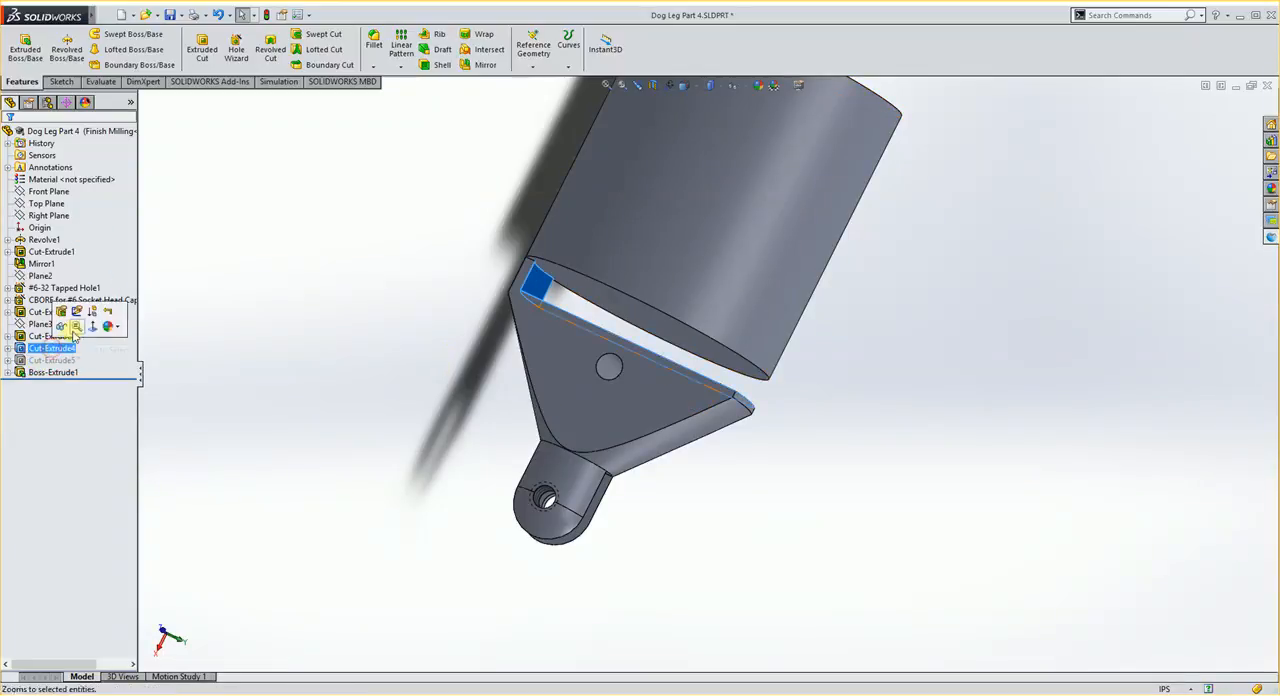
pyautogui.click(88, 324)
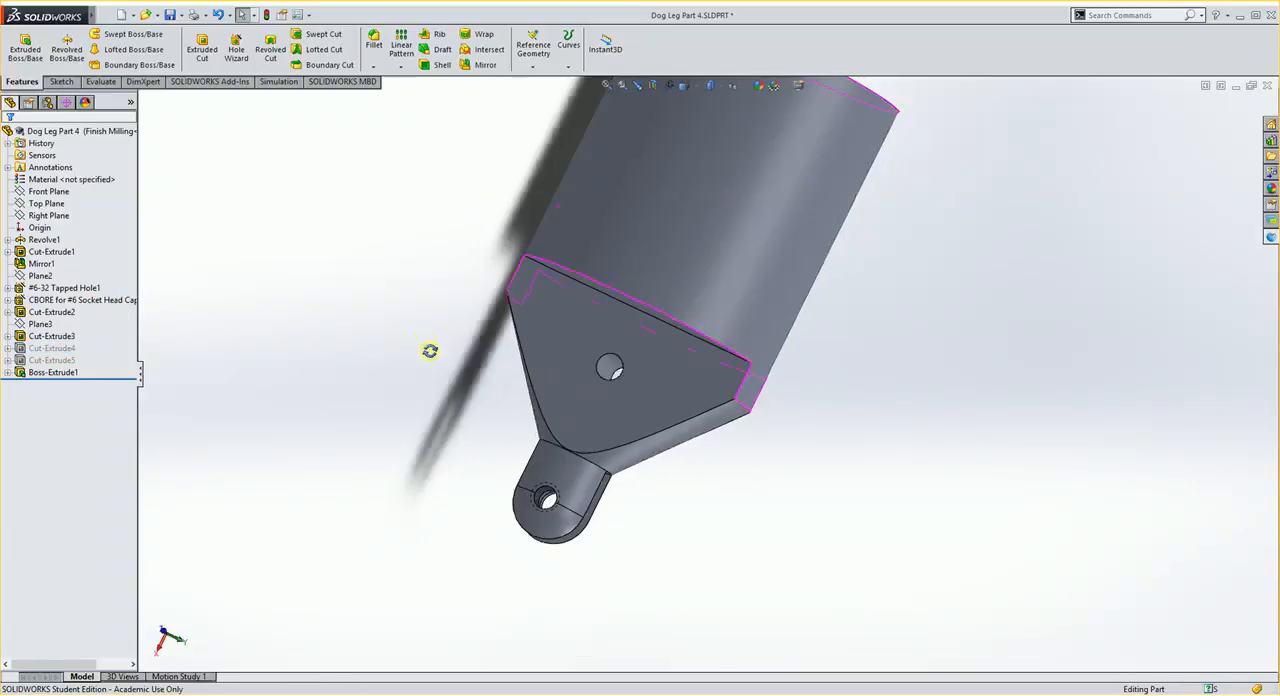
pyautogui.moveTo(430, 350); pyautogui.dragTo(540, 380, button='middle')
# - Start a sketch on the exposed segment-shaped face of Boss-Extrude1 where the cylinder meets the milled flat
pyautogui.click(52, 348)
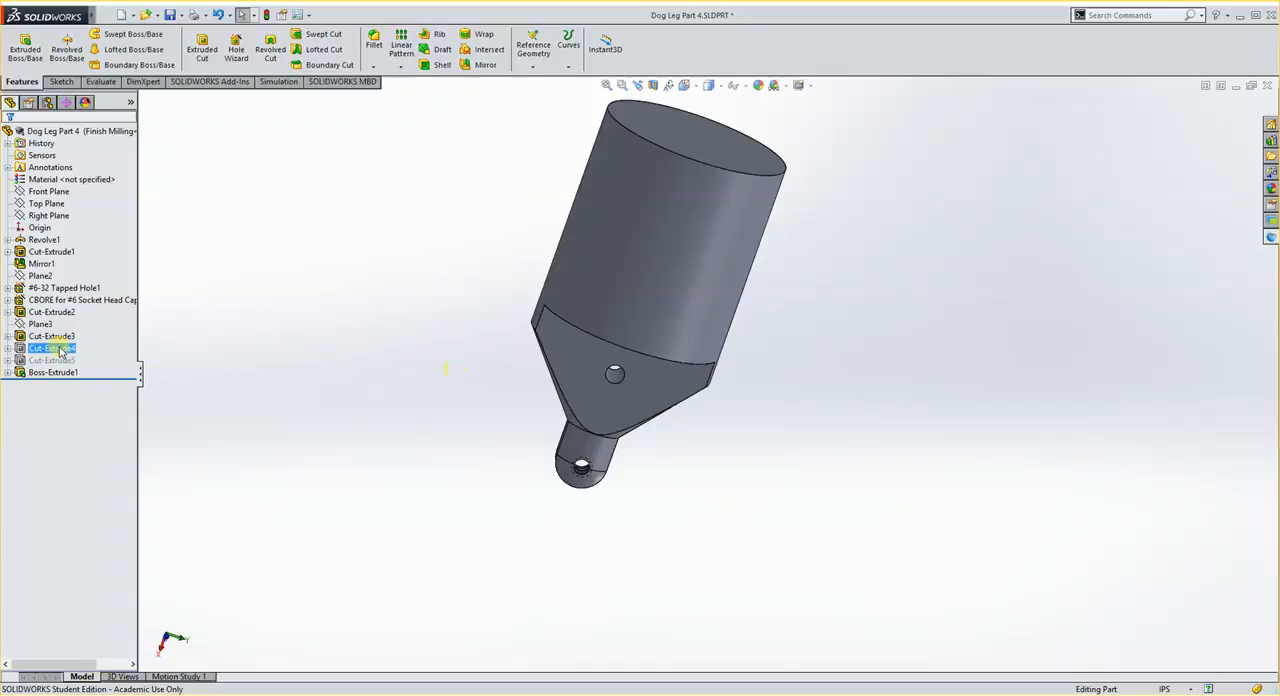
pyautogui.click(58, 373)
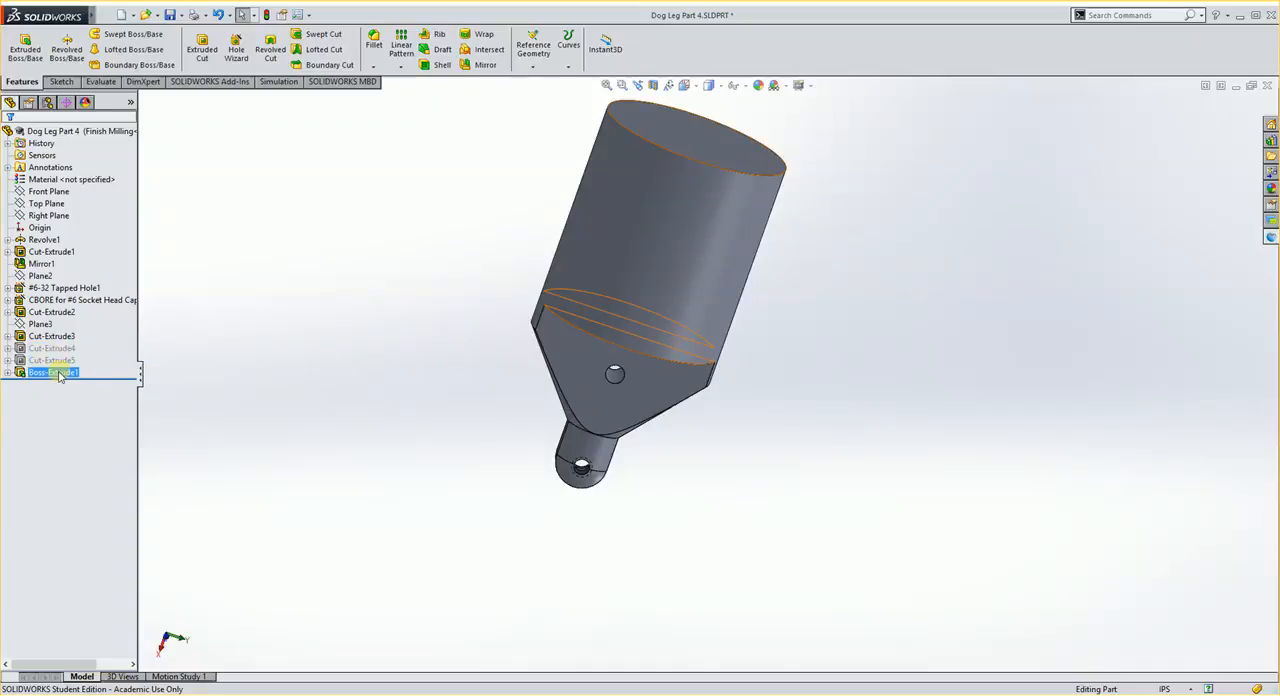
pyautogui.moveTo(399, 344); pyautogui.dragTo(404, 375, button='middle')
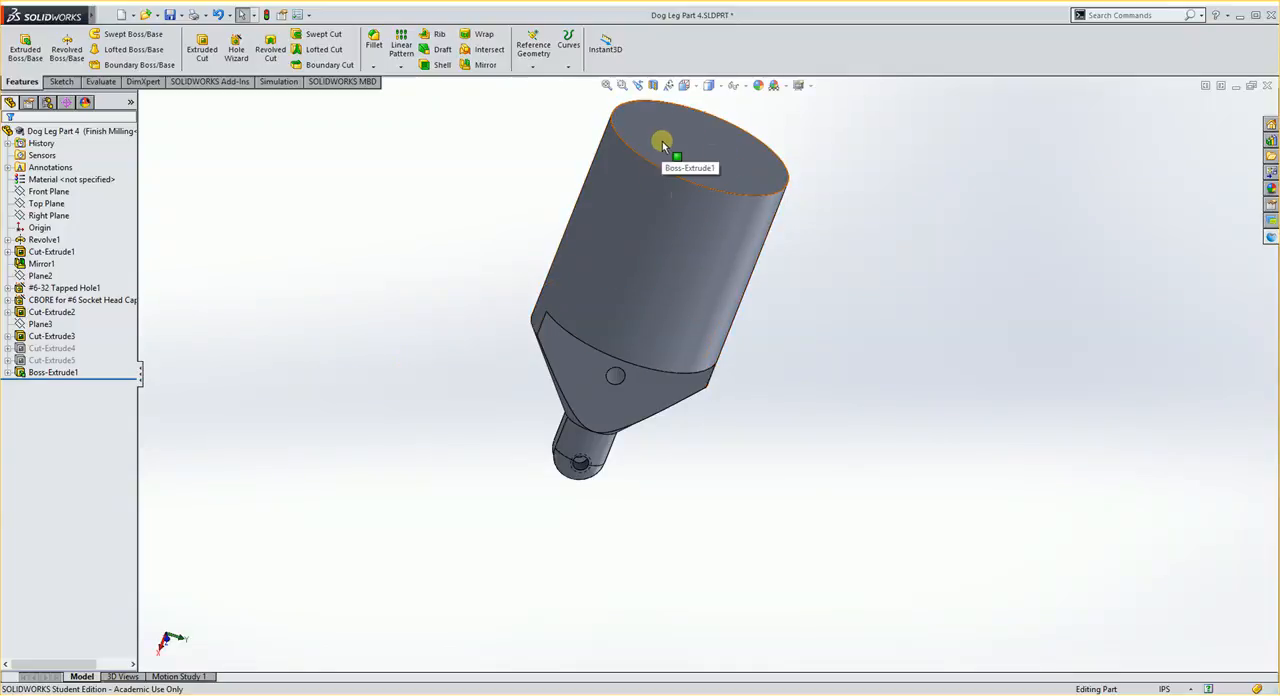
pyautogui.moveTo(537, 411); pyautogui.dragTo(588, 338, button='middle')
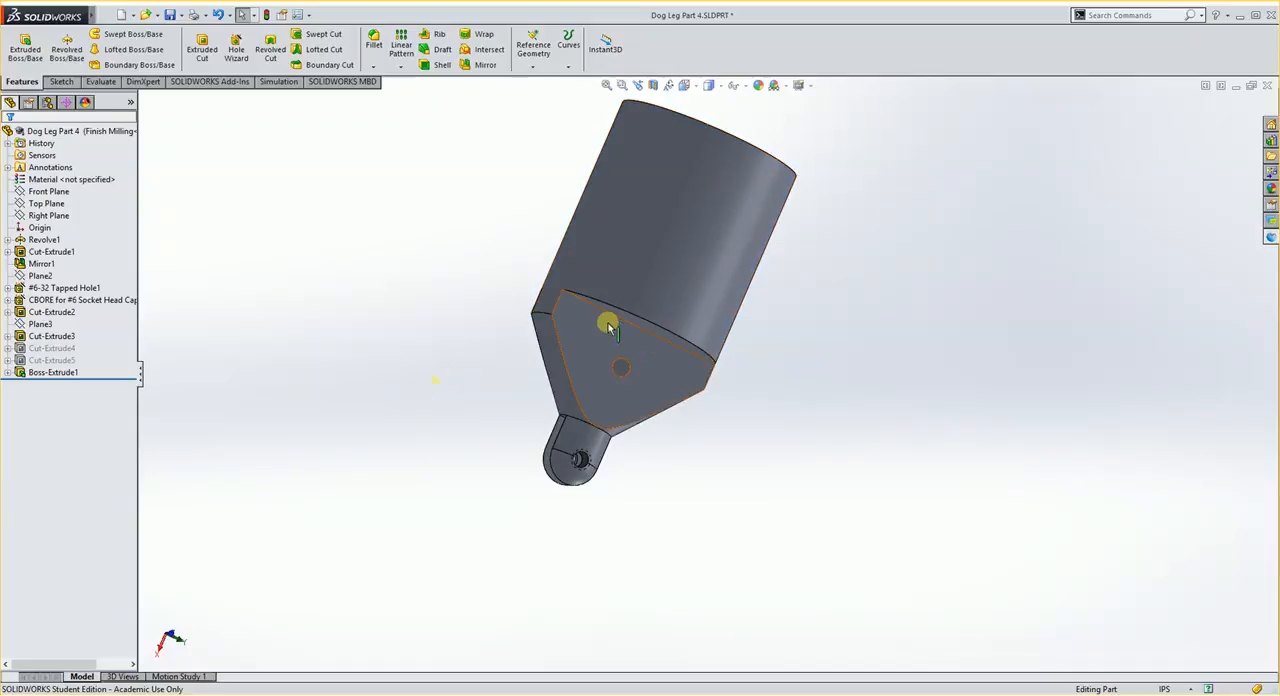
pyautogui.moveTo(503, 329); pyautogui.dragTo(540, 340, button='middle')
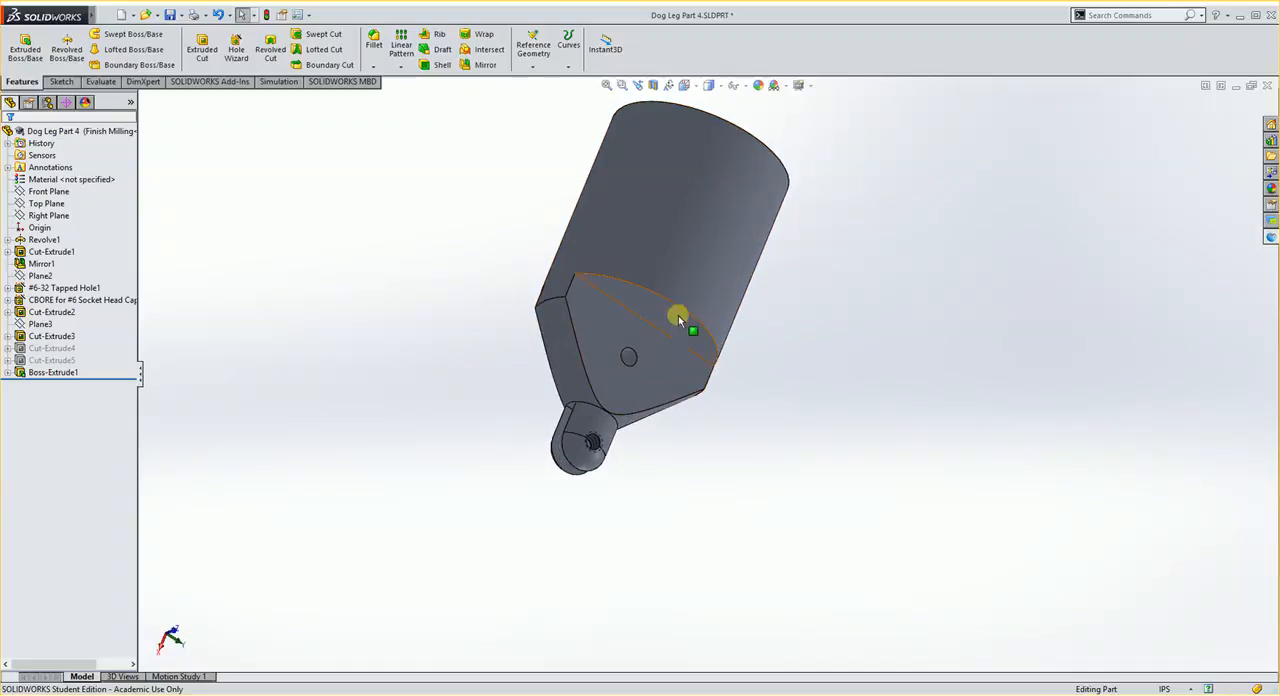
pyautogui.click(660, 312)
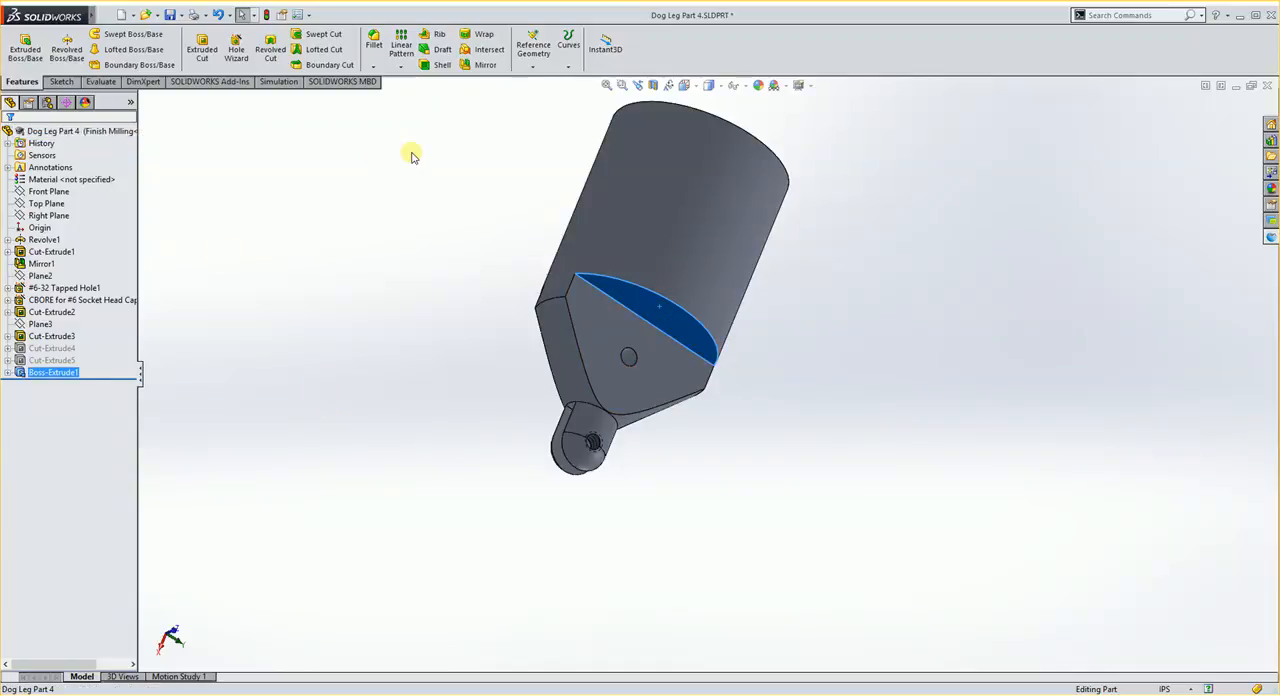
pyautogui.click(62, 82)
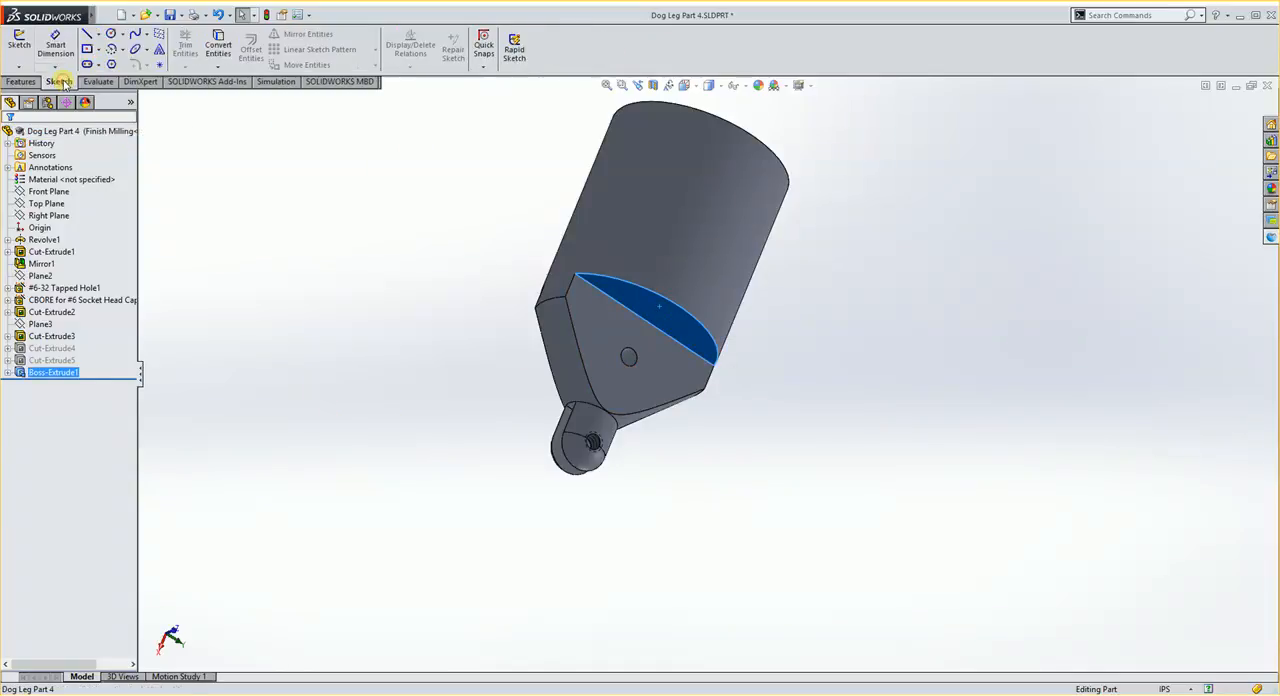
pyautogui.click(17, 44)
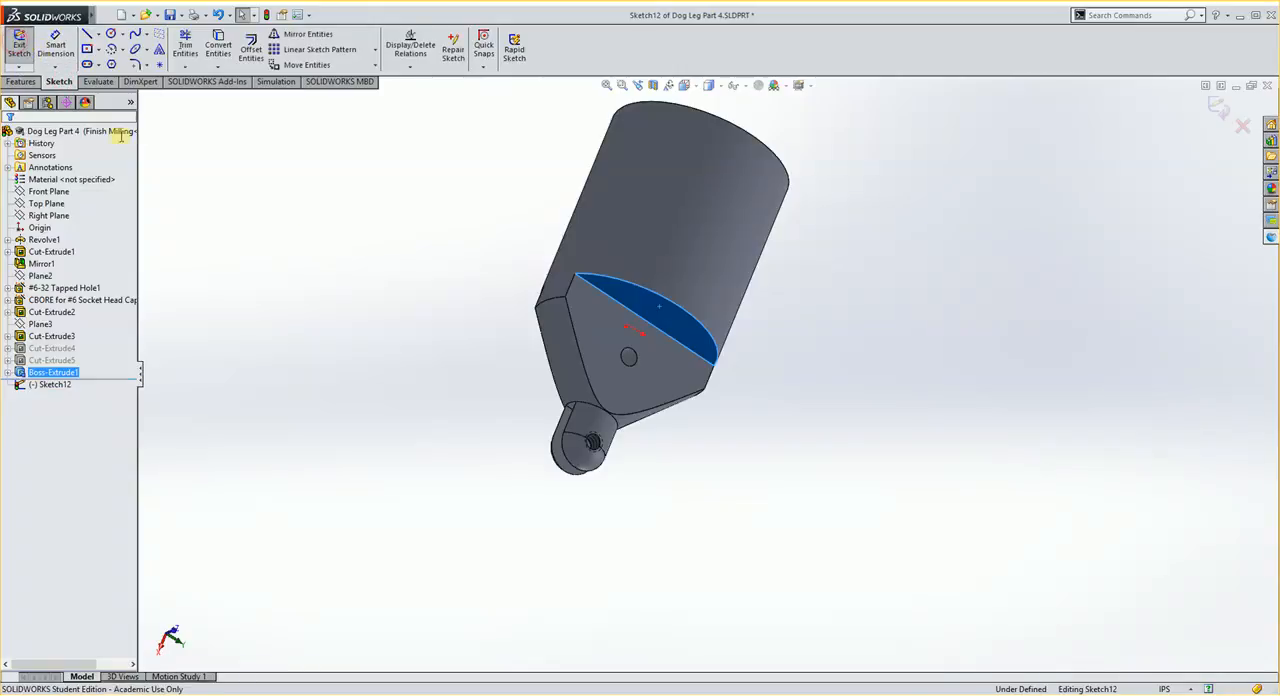
pyautogui.click(373, 247)
# - Convert the circular edge at the cylinder's free end into the sketch and close the sketch
pyautogui.moveTo(694, 181); pyautogui.dragTo(642, 205, button='middle')
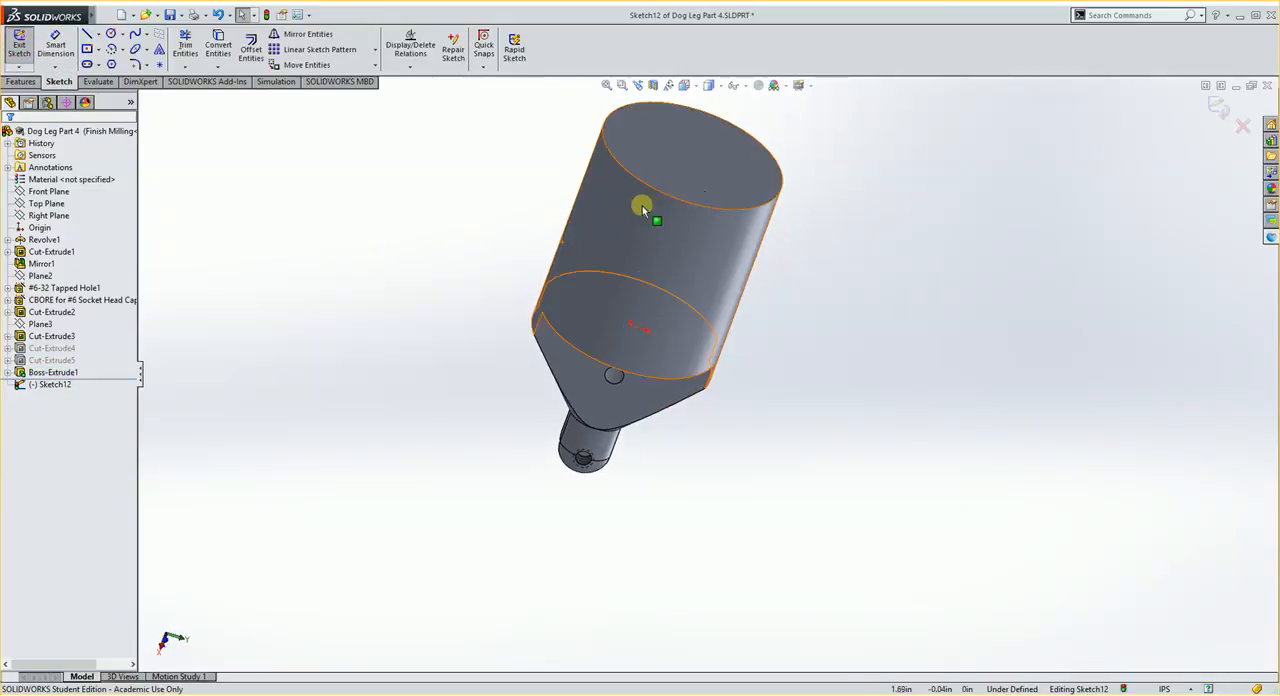
pyautogui.click(646, 188)
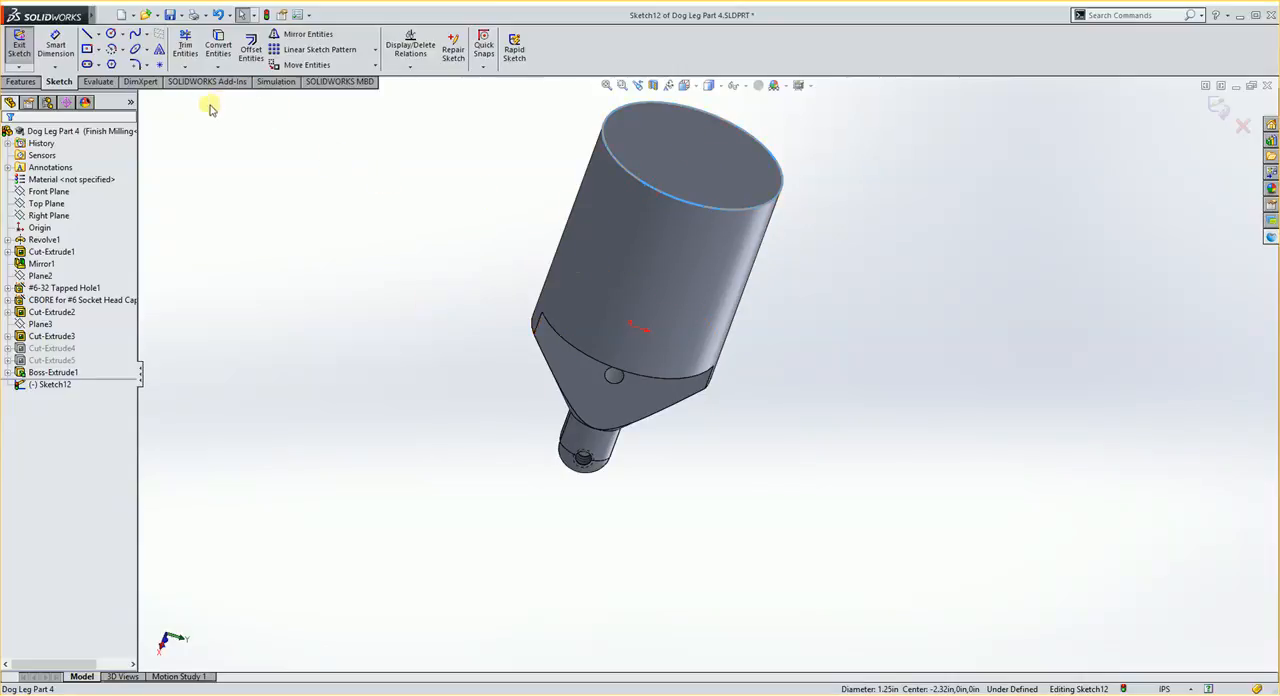
pyautogui.click(220, 44)
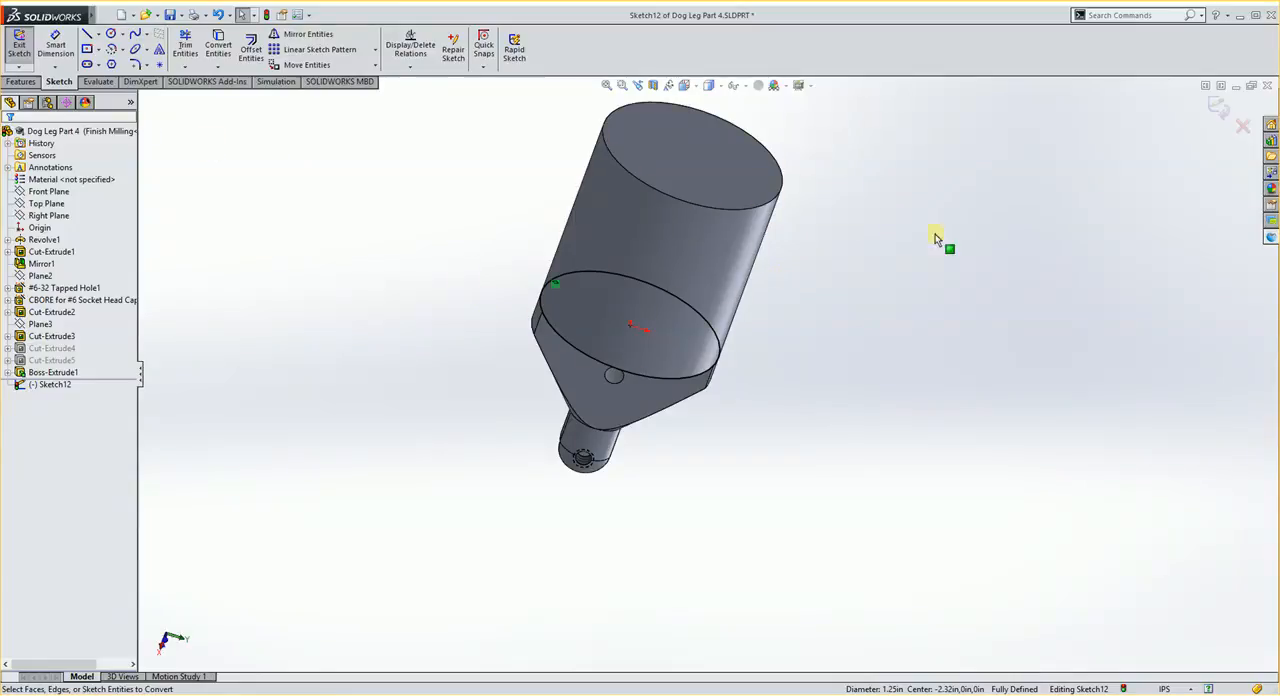
pyautogui.click(1216, 108)
# - Start an Extruded Cut from the circular sketch, offsetting its start 0.25 in toward the cylinder's free end
pyautogui.moveTo(366, 391); pyautogui.dragTo(462, 276, button='middle')
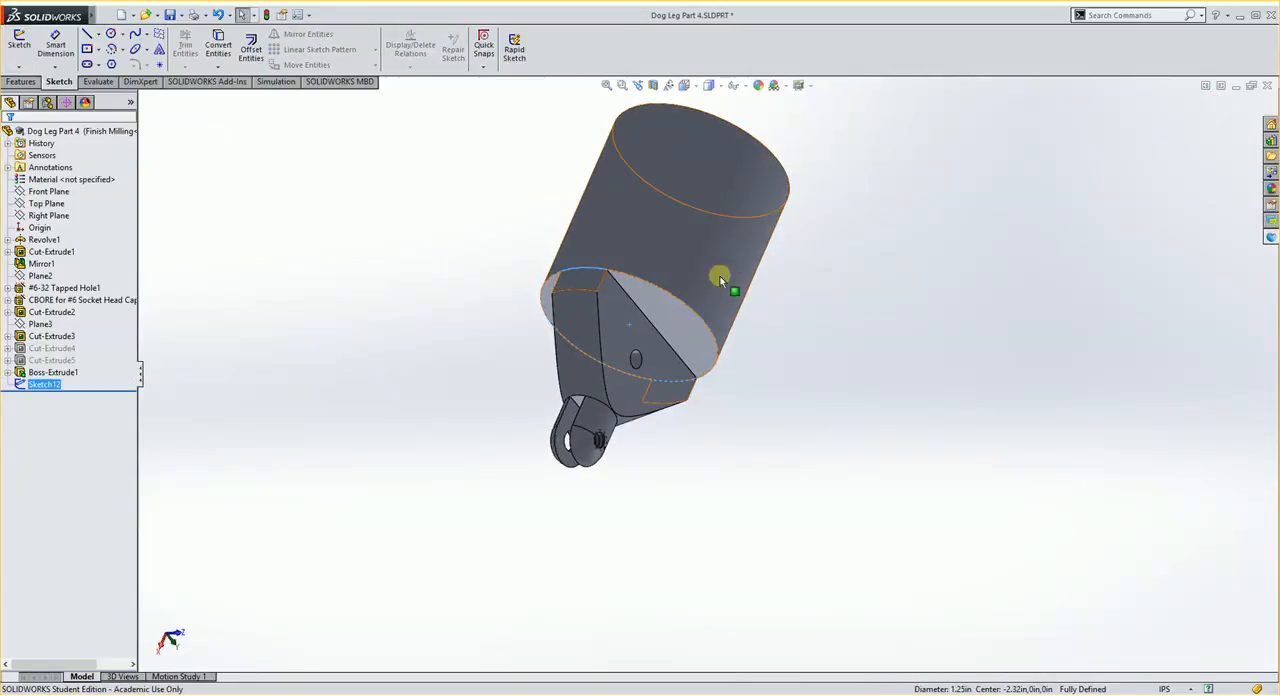
pyautogui.moveTo(457, 316); pyautogui.dragTo(436, 376, button='middle')
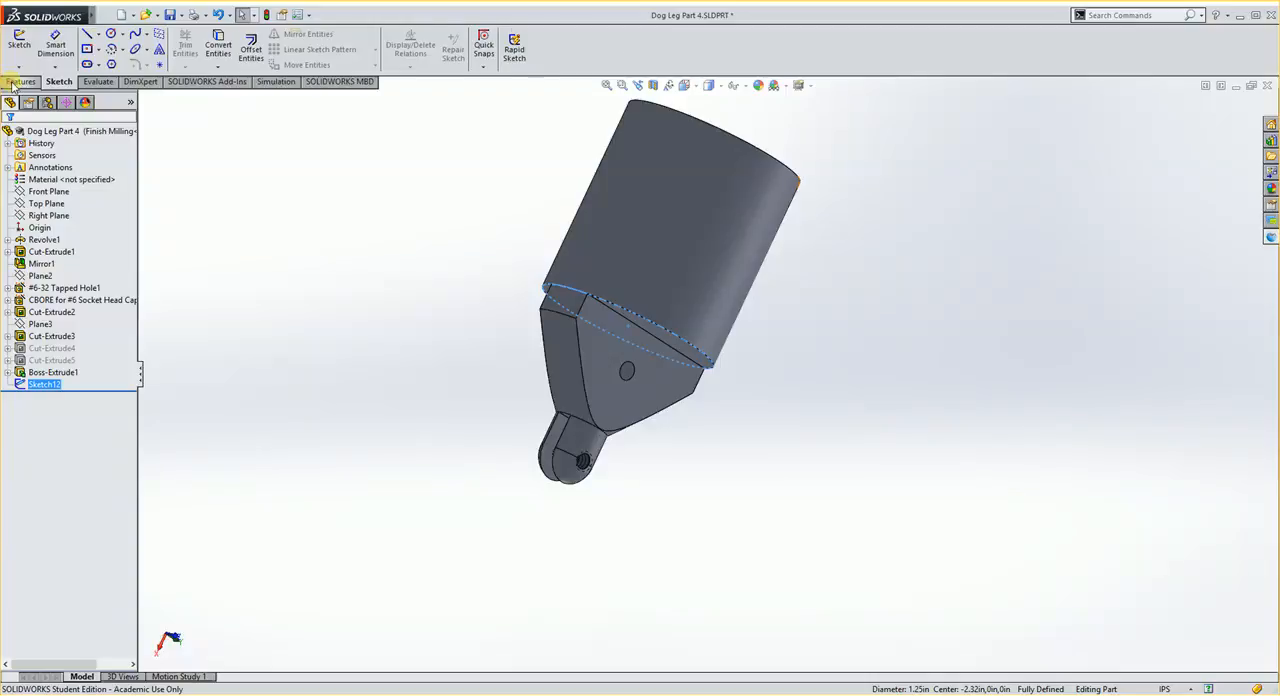
pyautogui.click(12, 84)
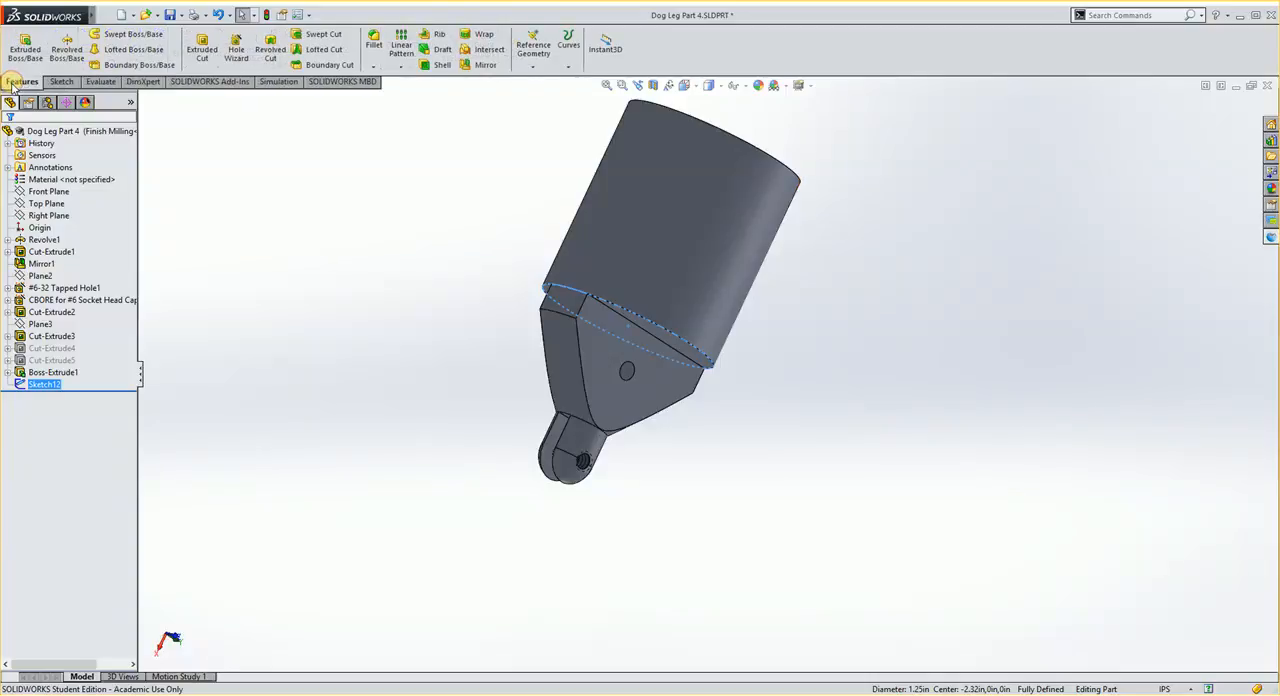
pyautogui.click(204, 50)
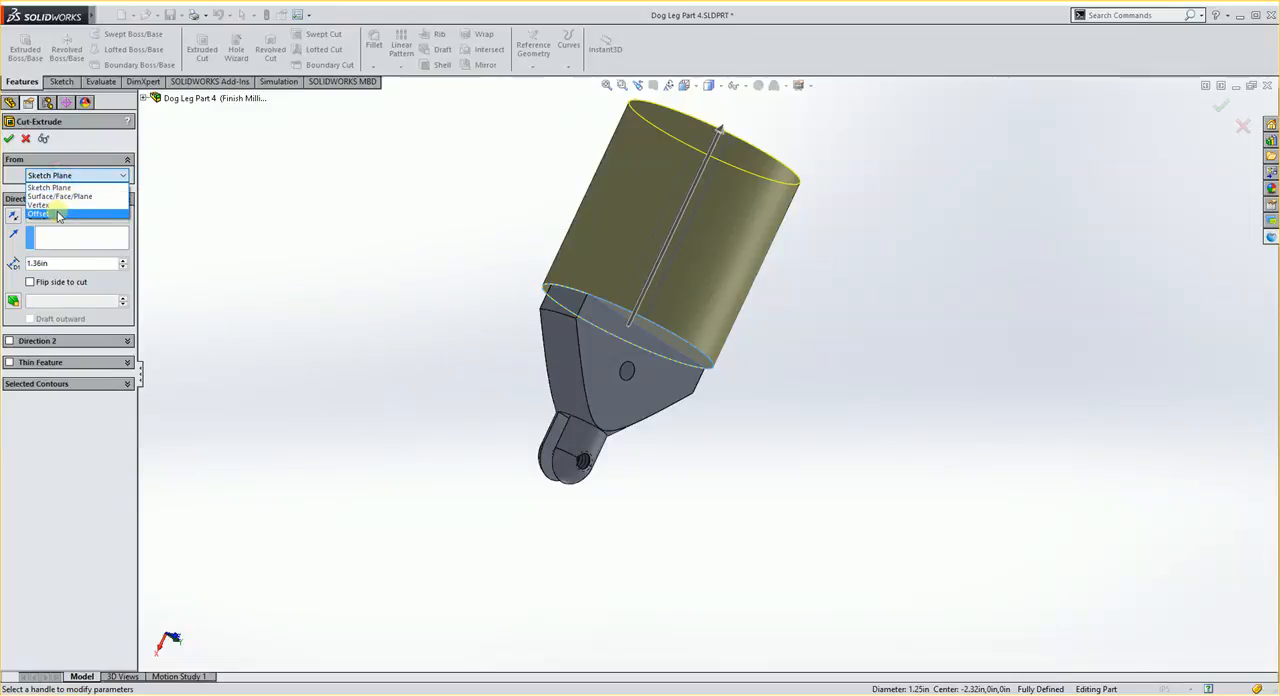
pyautogui.click(40, 214)
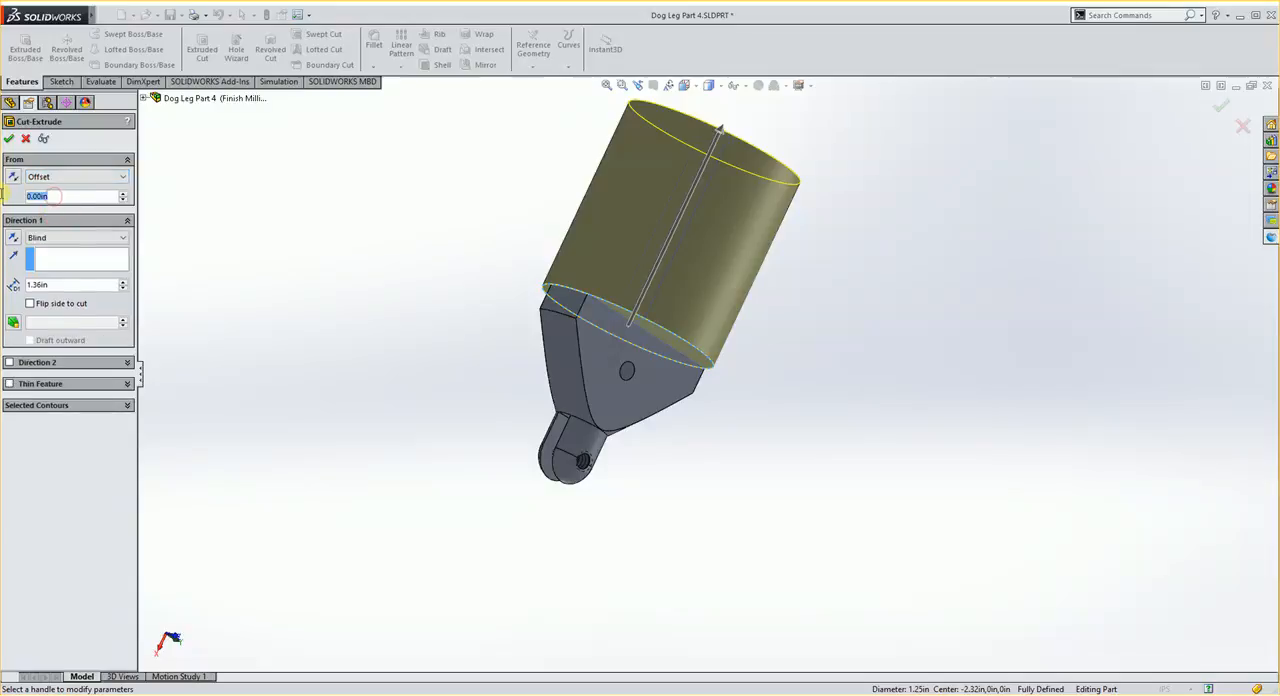
pyautogui.write('0.25')
pyautogui.press('Return')
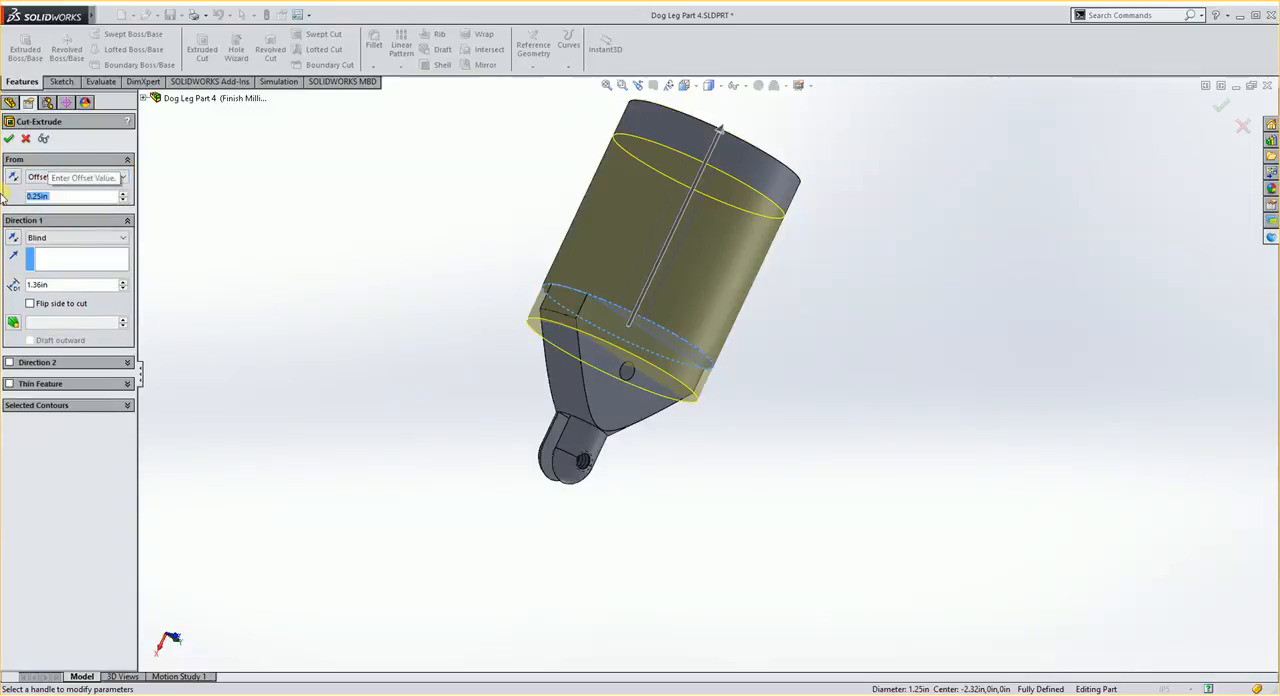
pyautogui.click(18, 175)
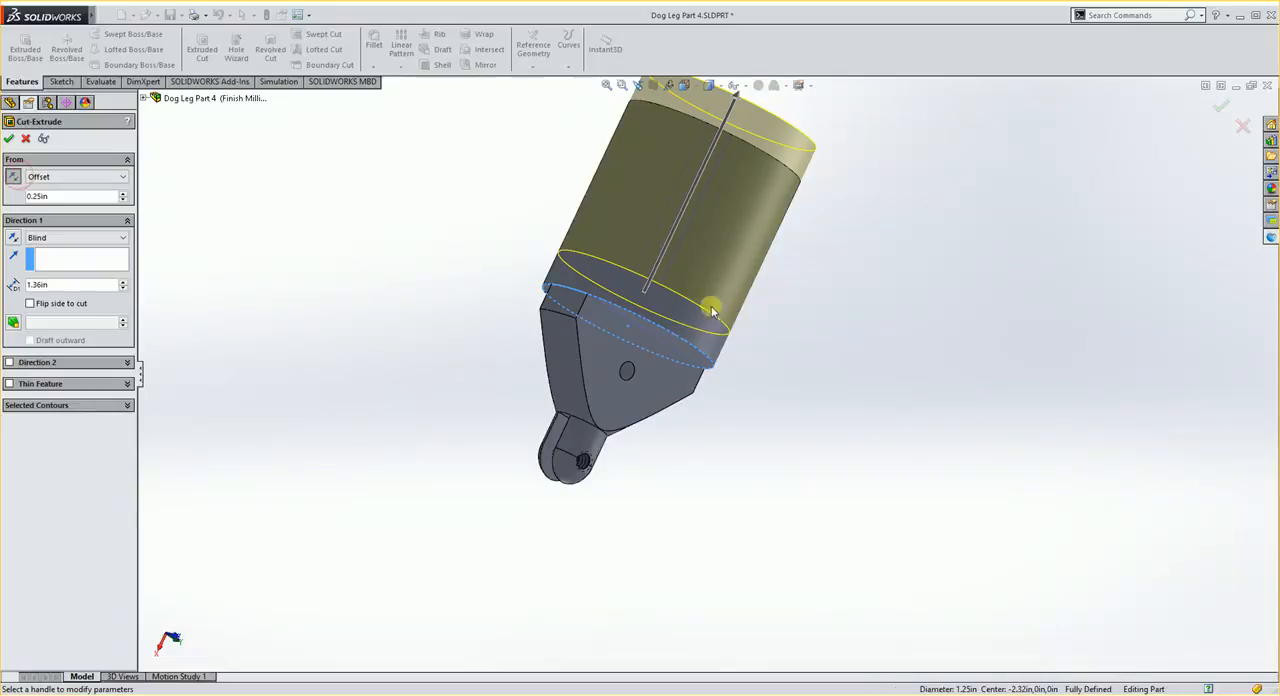
# - Set the blind cut depth to 1.11 in, subtracting the 0.25 in start offset, and finish the cut
pyautogui.moveTo(708, 306); pyautogui.dragTo(703, 292, button='middle')
pyautogui.click(1133, 695)
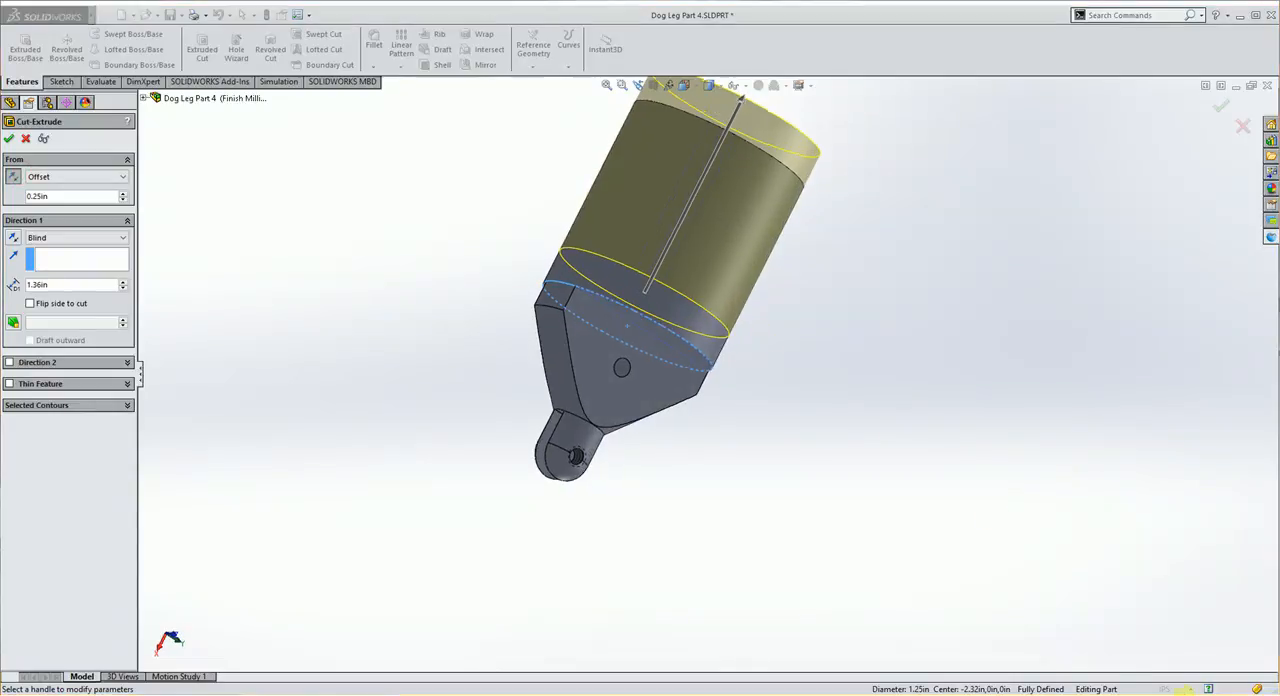
pyautogui.click(1144, 684)
pyautogui.click(1209, 678)
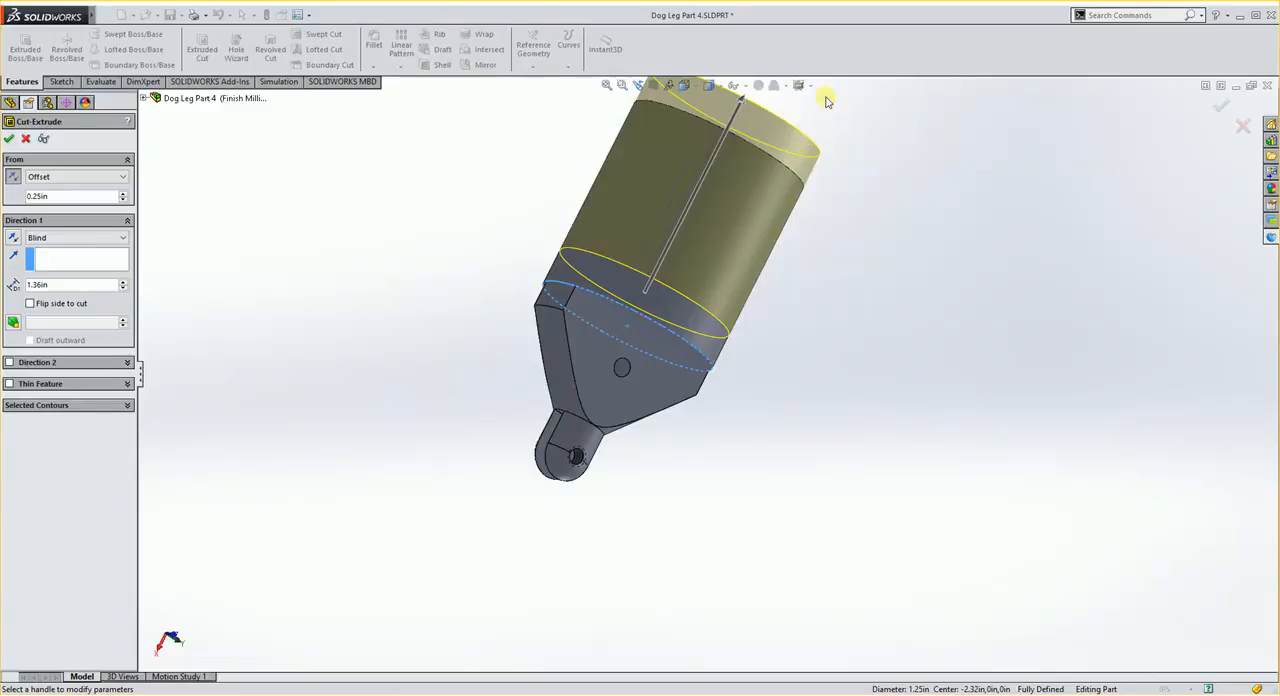
pyautogui.moveTo(827, 100); pyautogui.dragTo(797, 292, button='middle')
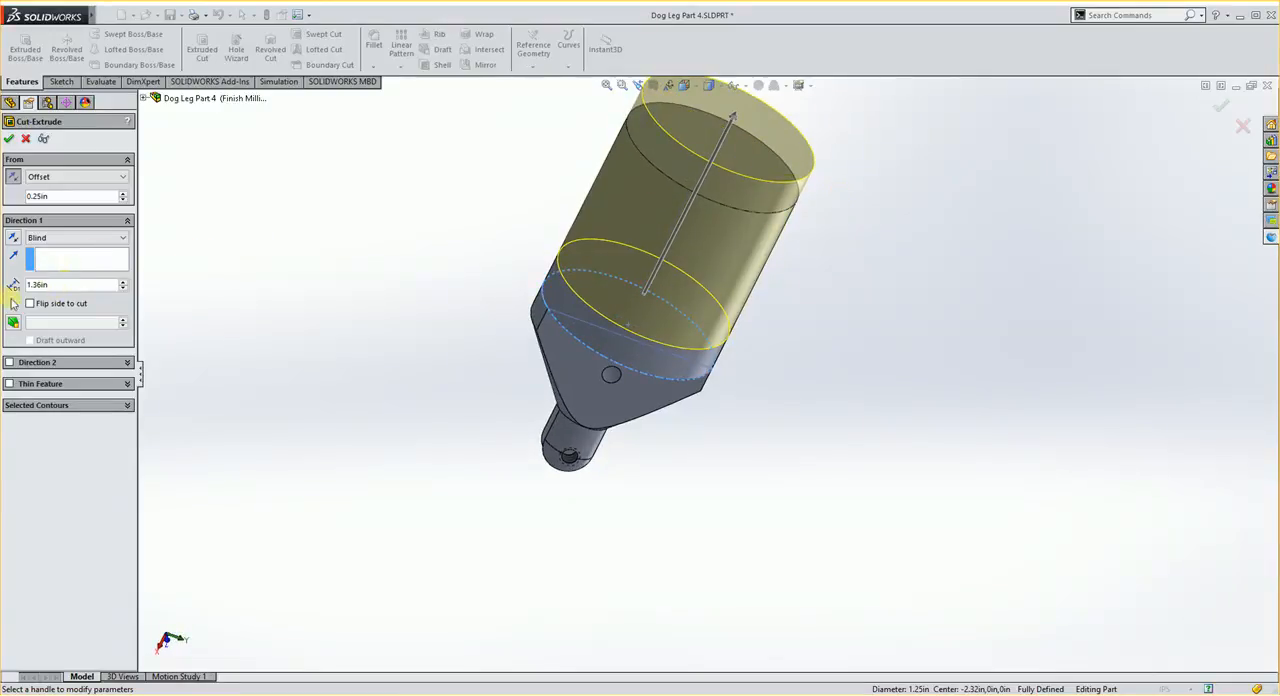
pyautogui.click(45, 284)
pyautogui.write('-.25')
pyautogui.press('Return')
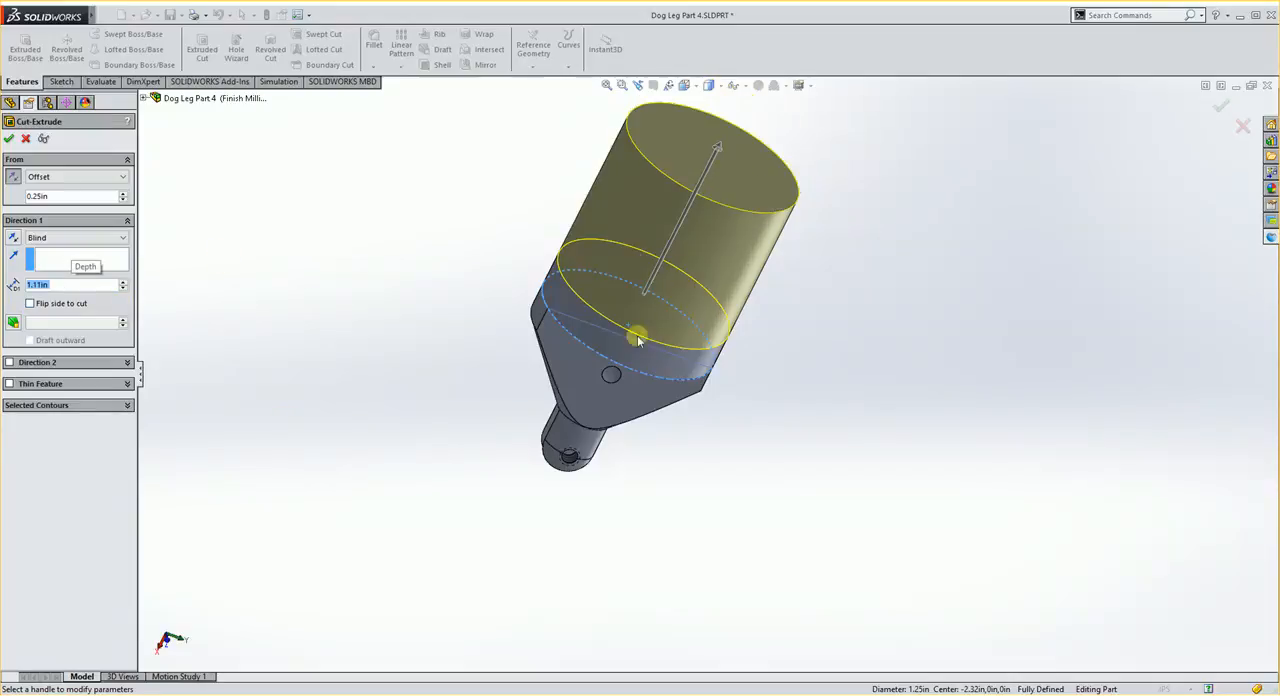
pyautogui.moveTo(630, 385); pyautogui.dragTo(836, 340, button='middle')
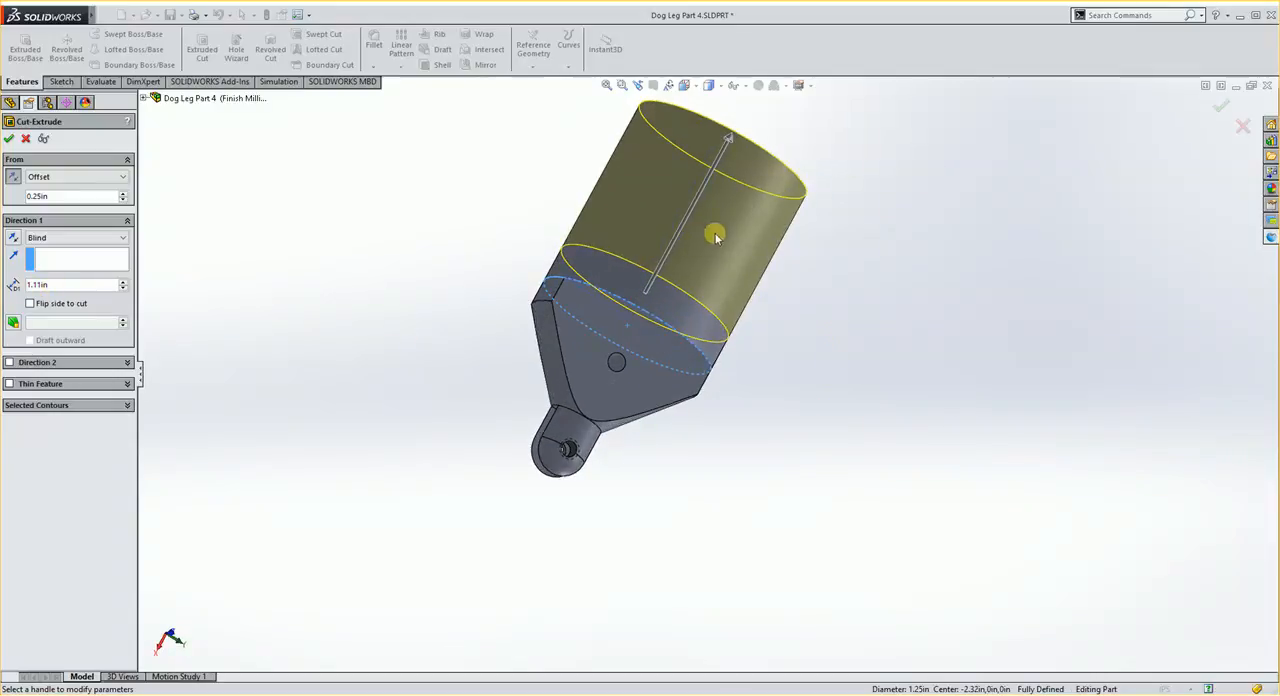
pyautogui.moveTo(826, 342); pyautogui.dragTo(806, 363, button='middle')
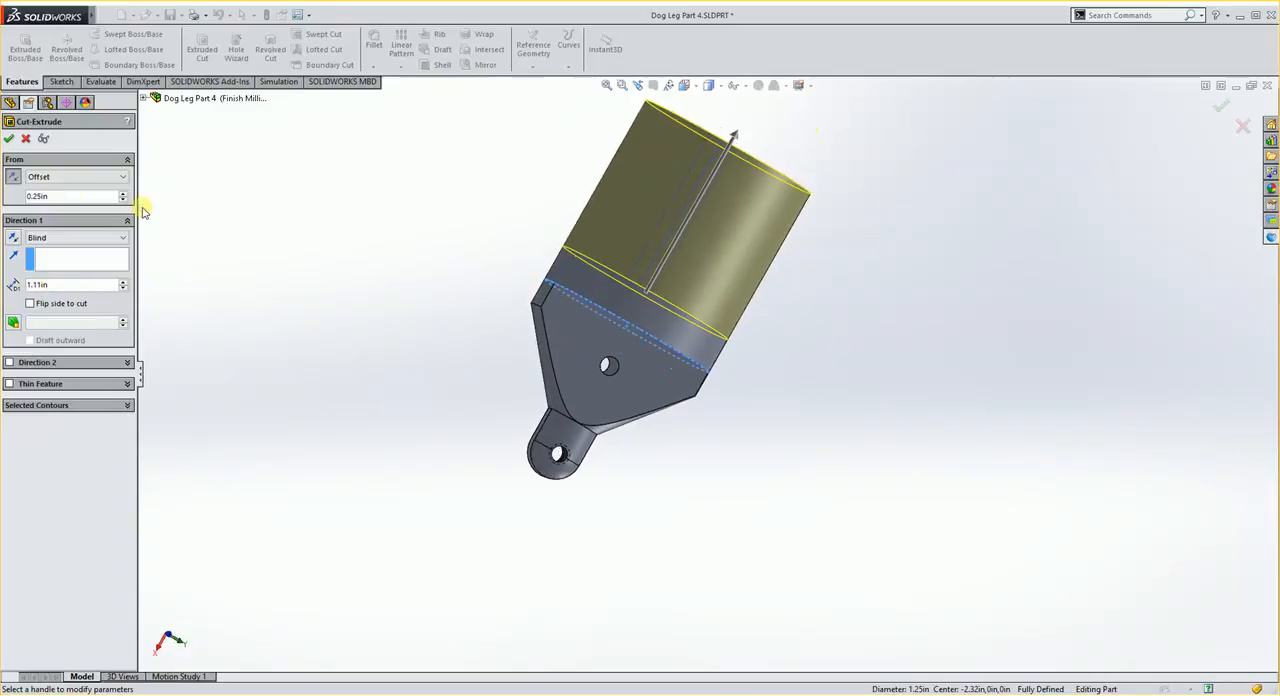
pyautogui.click(9, 140)
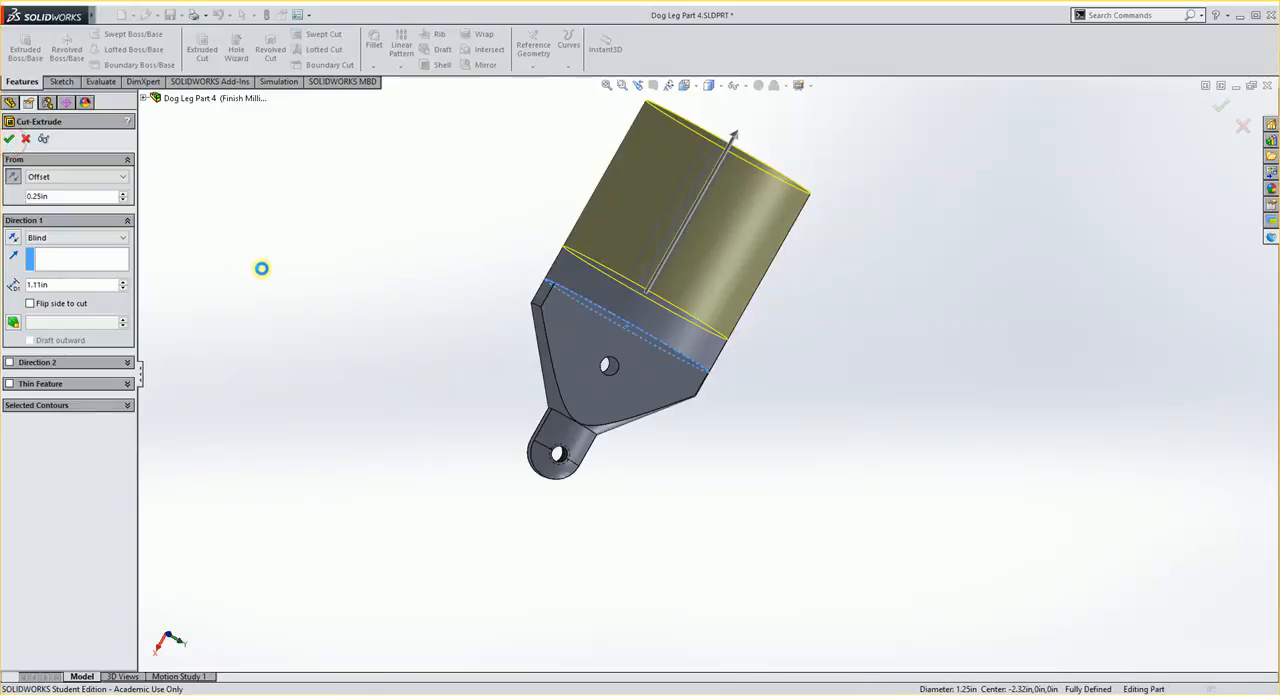
# - Inspect the shortened cylinder from several sides and save the part
pyautogui.moveTo(388, 266); pyautogui.dragTo(349, 330, button='middle')
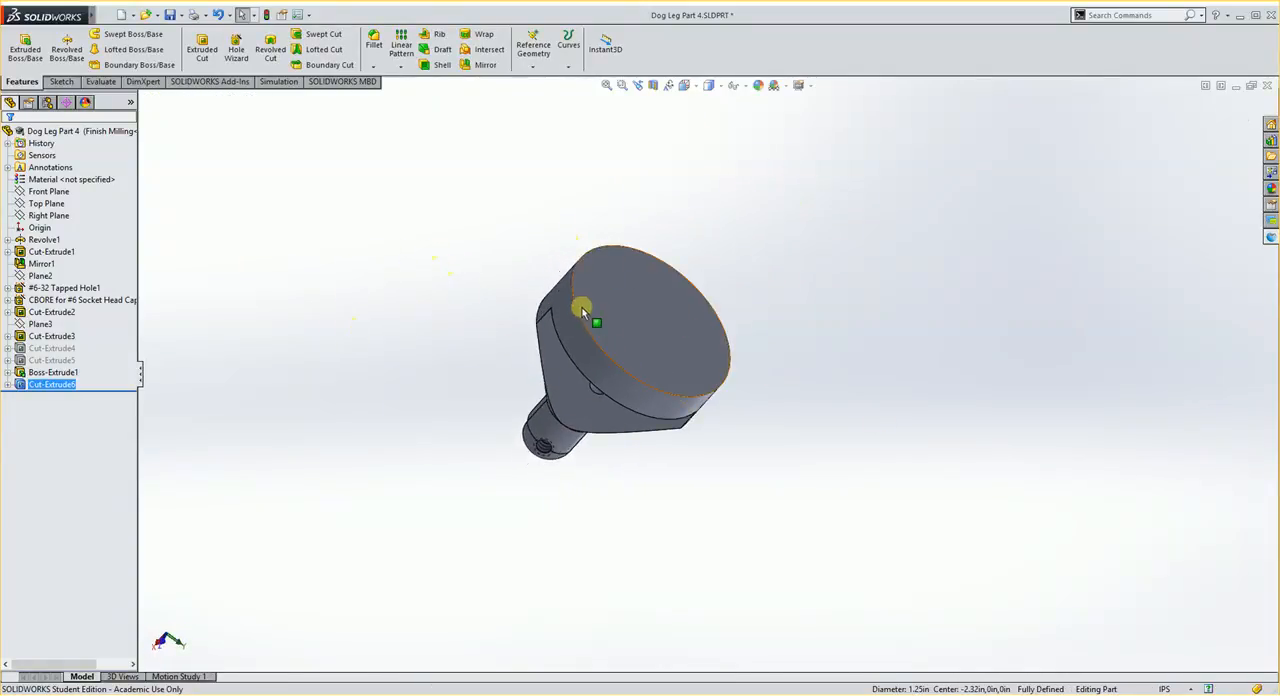
pyautogui.moveTo(420, 429); pyautogui.dragTo(459, 407, button='middle')
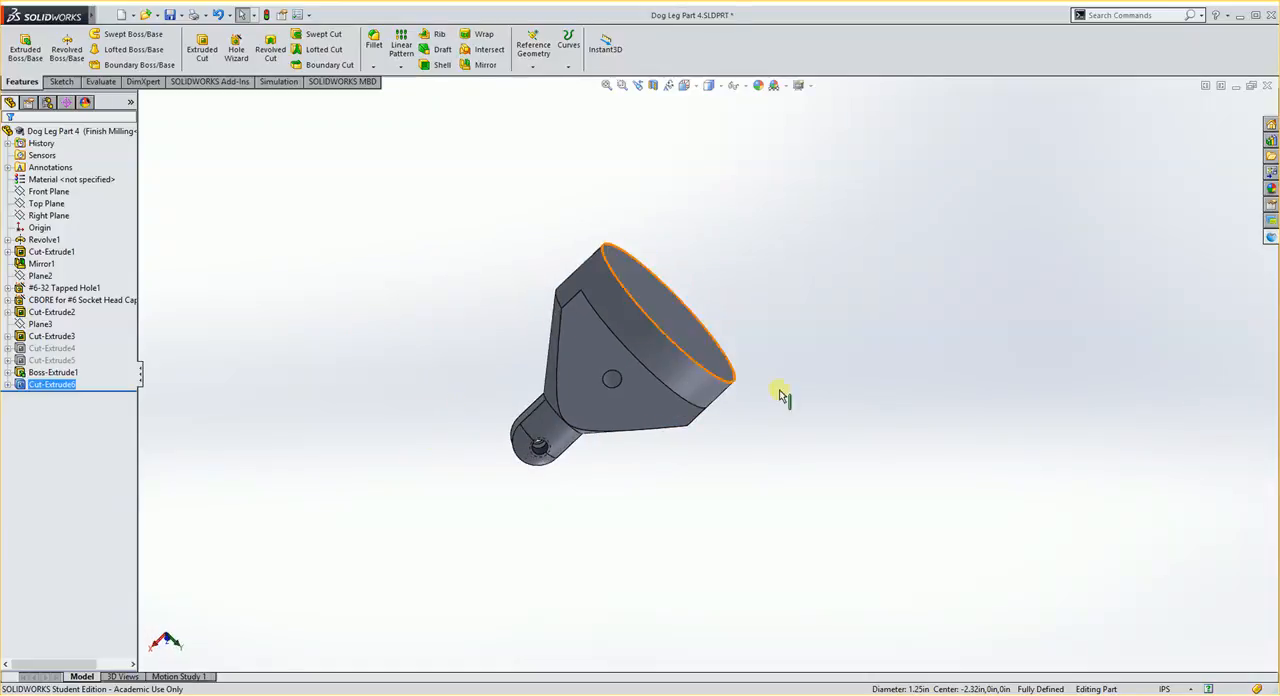
pyautogui.moveTo(381, 436); pyautogui.dragTo(645, 333, button='middle')
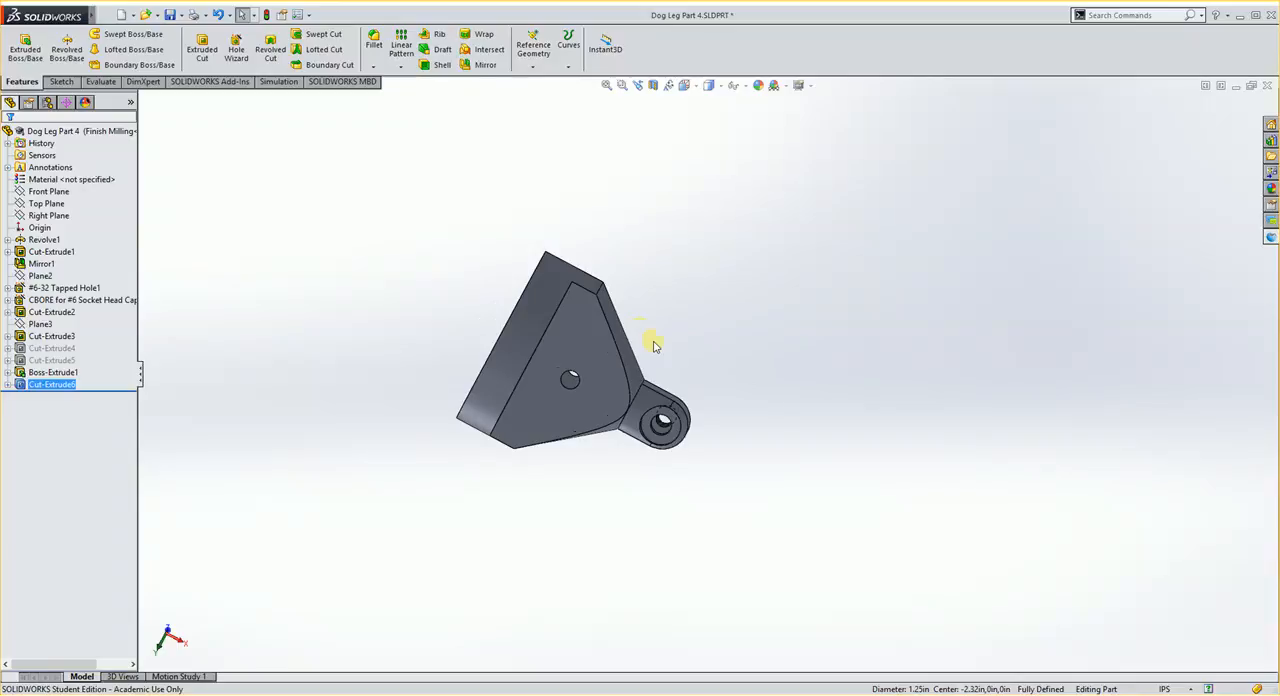
pyautogui.moveTo(580, 485); pyautogui.dragTo(688, 231, button='middle')
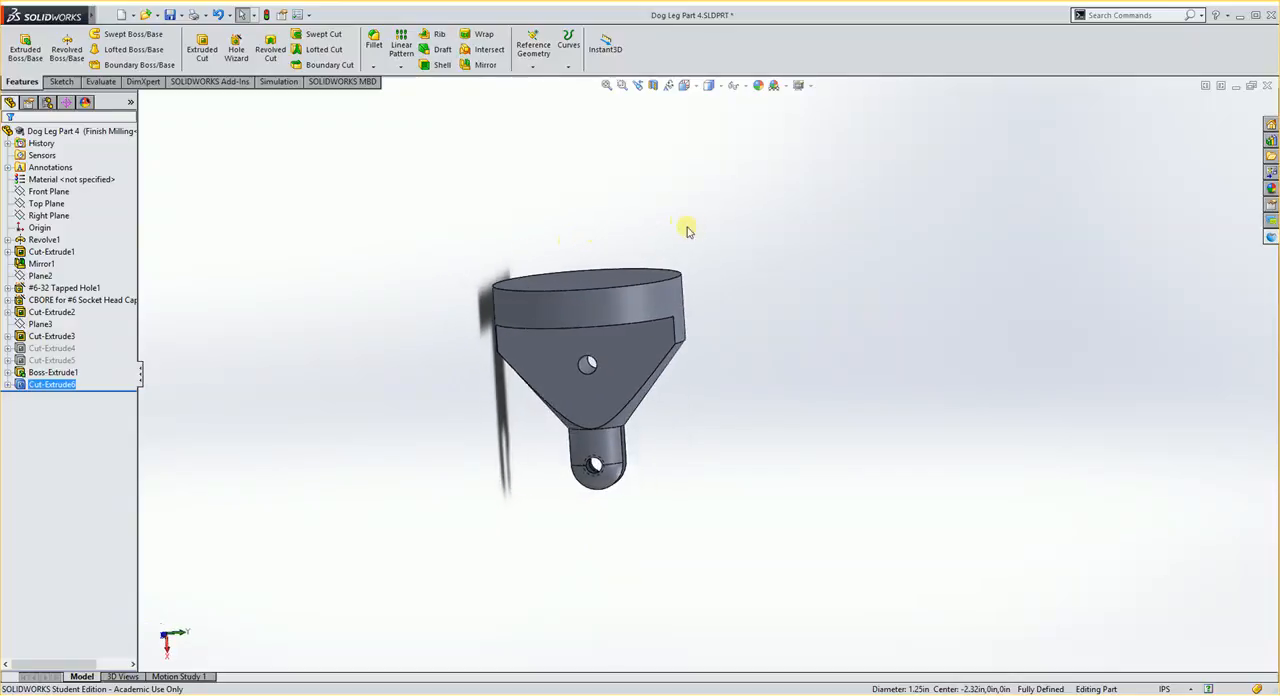
pyautogui.click(171, 17)
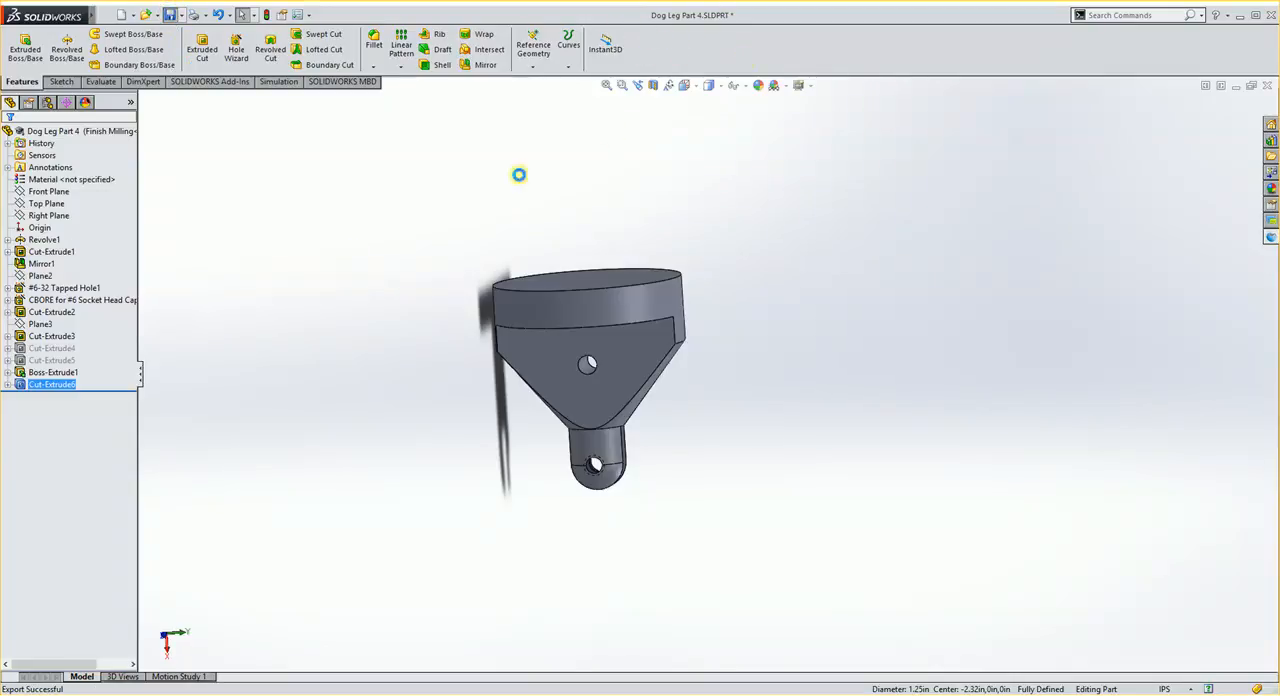
# - Review the part in the Finished and turn configurations
pyautogui.click(47, 104)
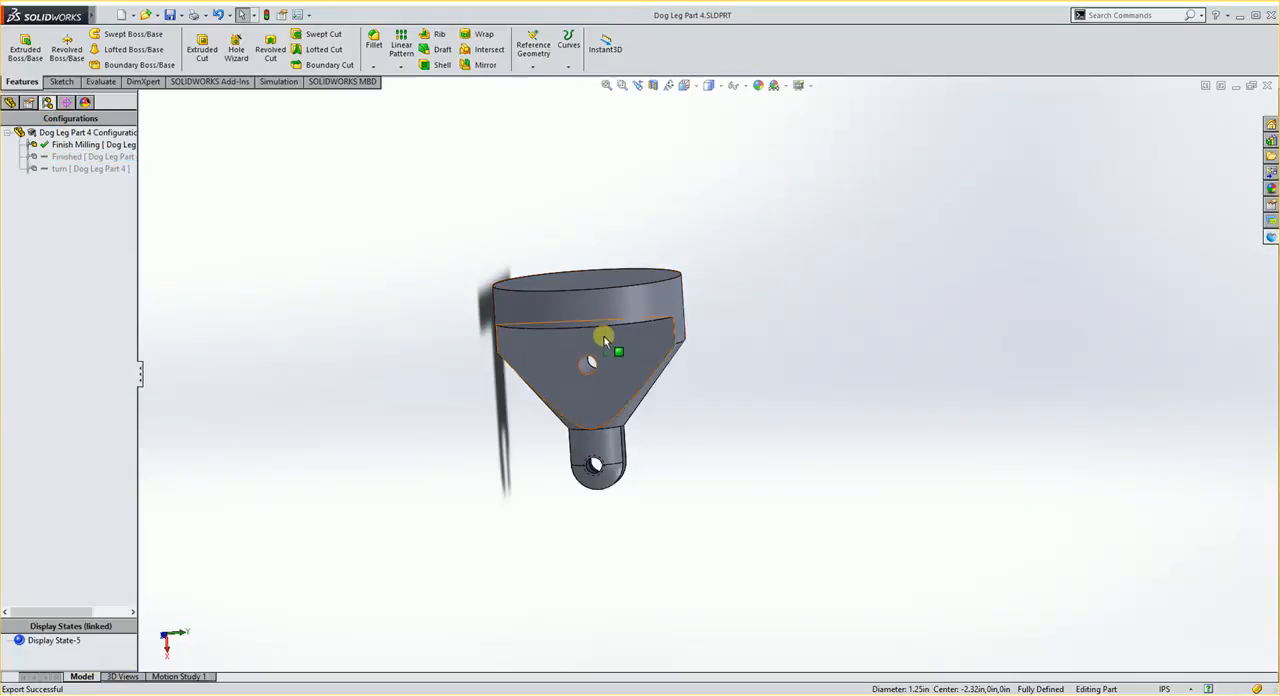
pyautogui.click(92, 157)
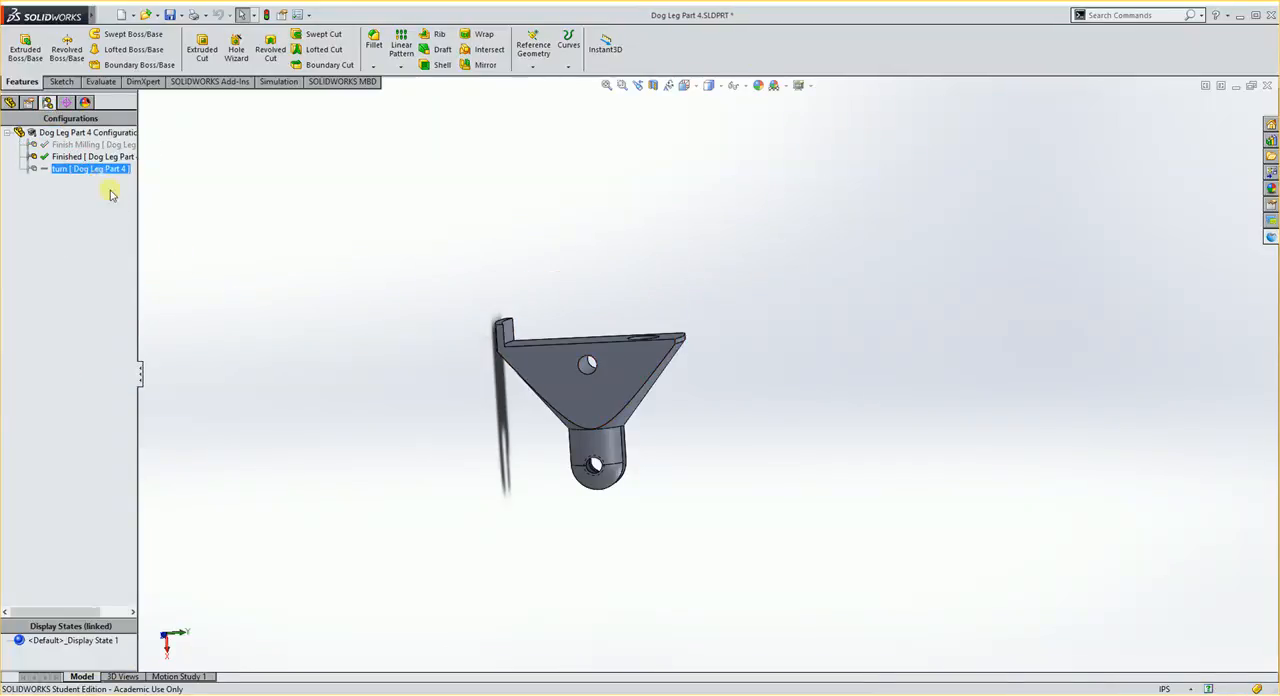
pyautogui.click(61, 169)
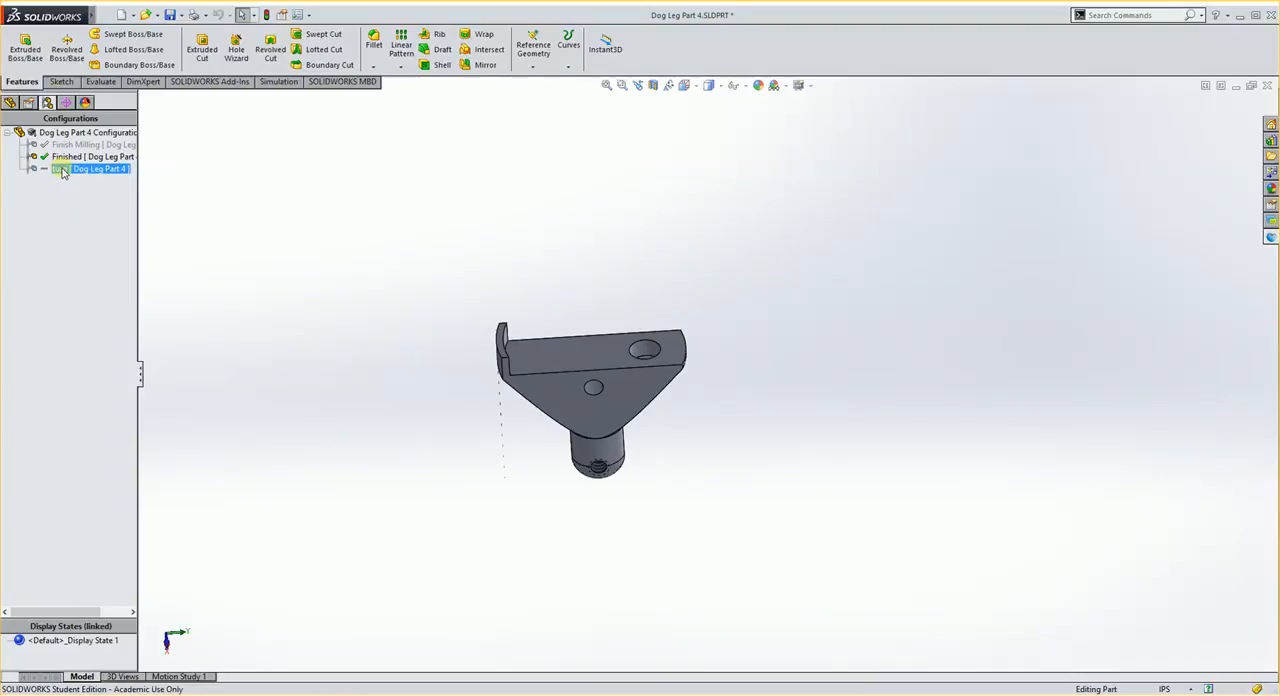
pyautogui.doubleClick(61, 169)
pyautogui.moveTo(443, 357); pyautogui.dragTo(417, 420, button='middle')
# - Make Finished the active configuration of the part
pyautogui.click(78, 157)
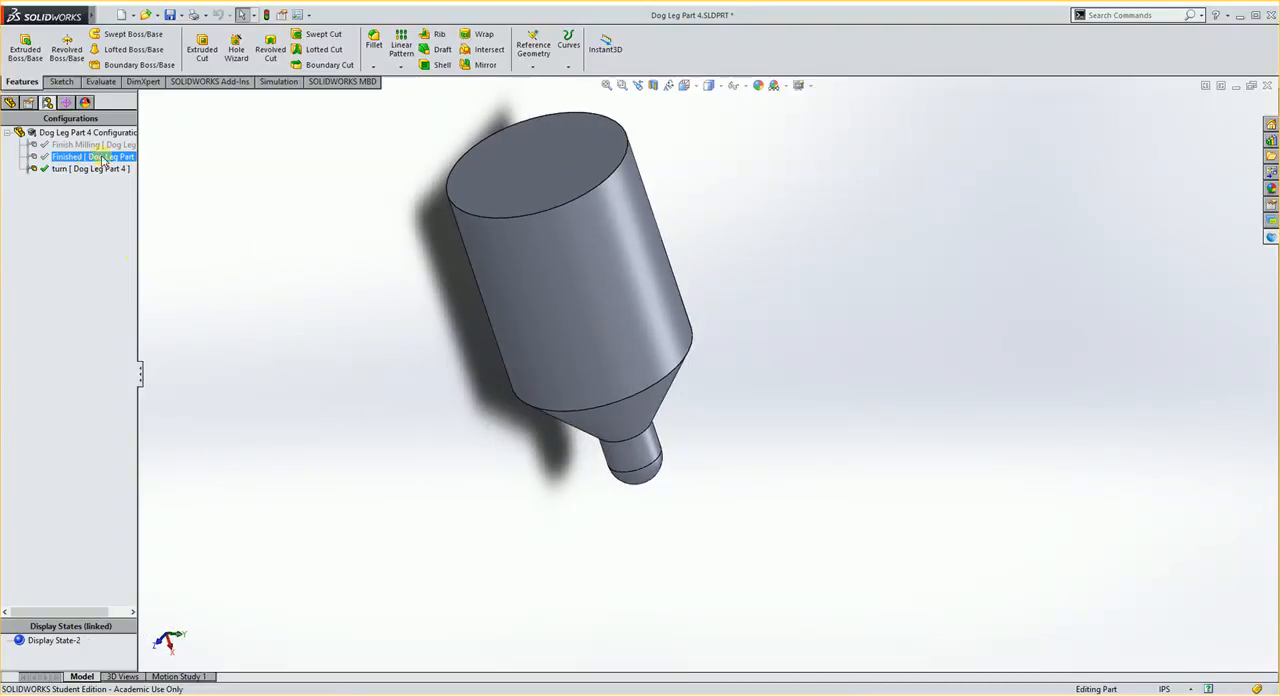
pyautogui.doubleClick(78, 157)
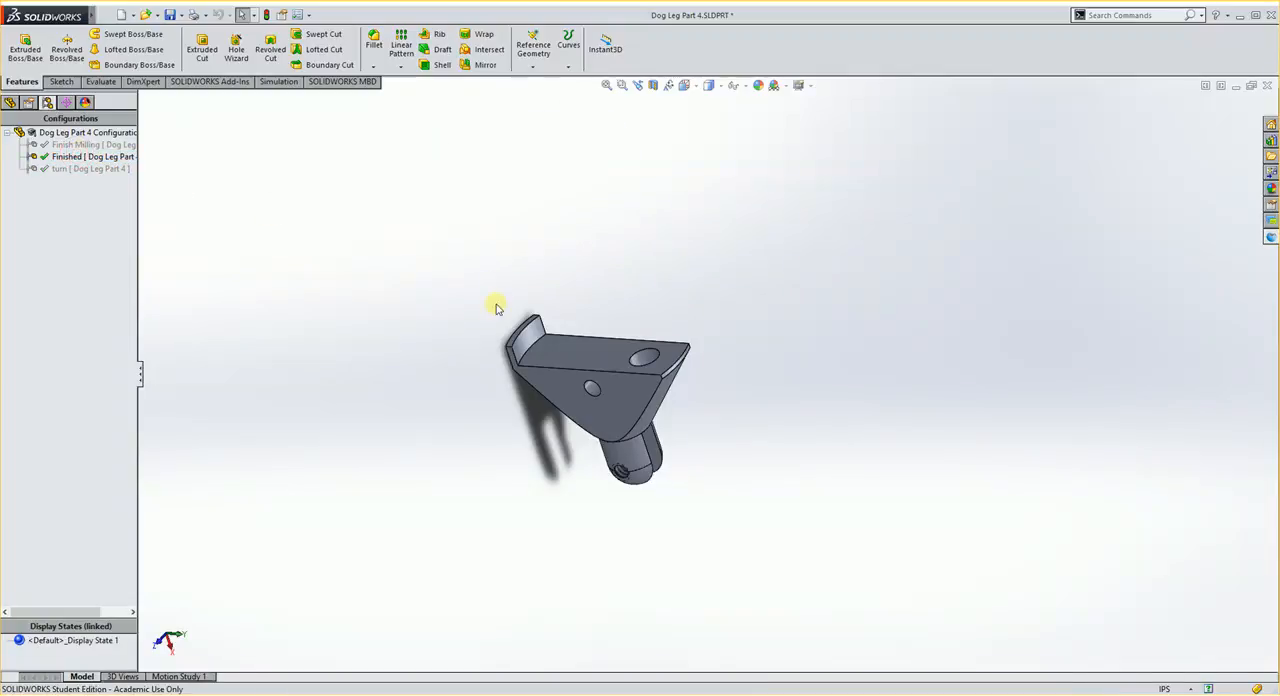
pyautogui.moveTo(497, 303); pyautogui.dragTo(623, 417, button='middle')
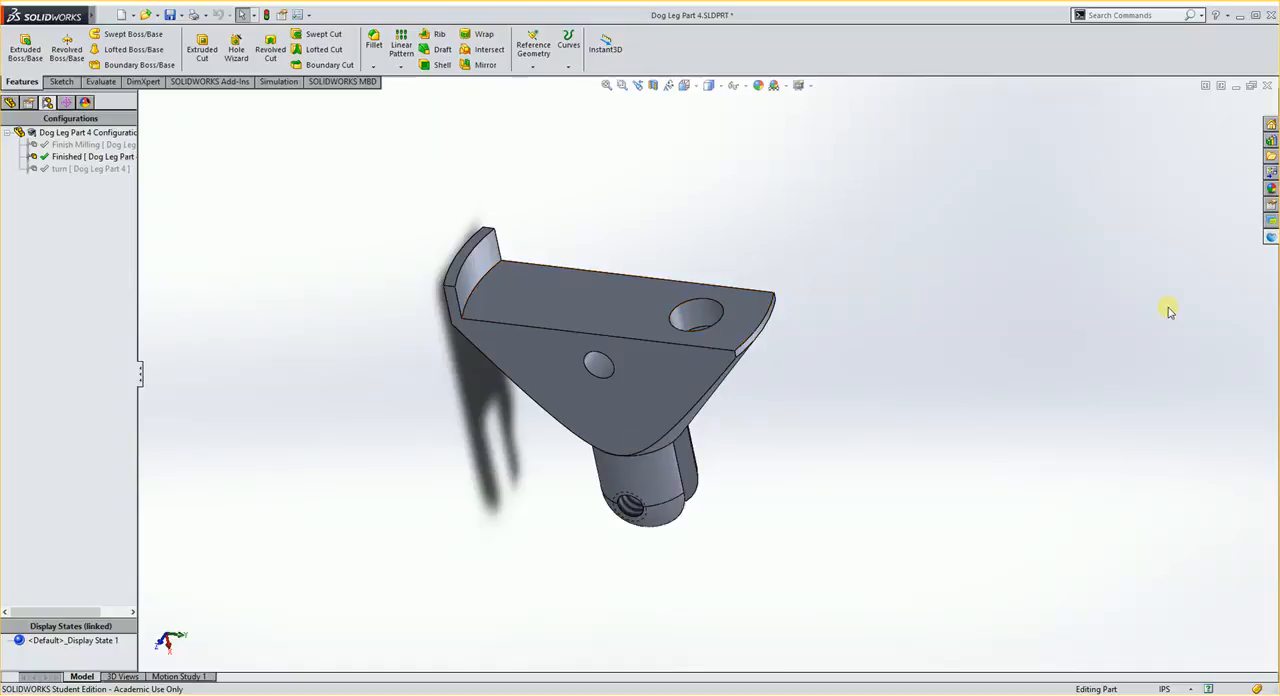
# - Set up machining of the current part in Delcam for SolidWorks with the MC-in-mill.asmdot template
pyautogui.click(1271, 238)
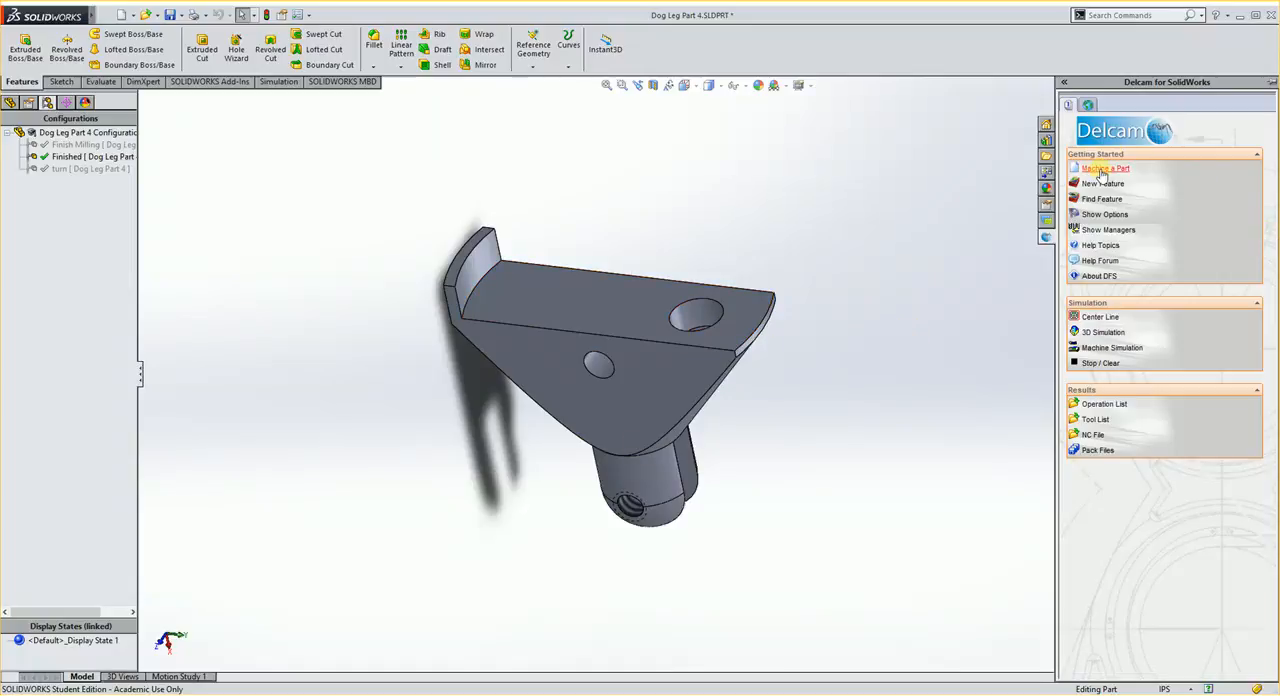
pyautogui.click(1104, 169)
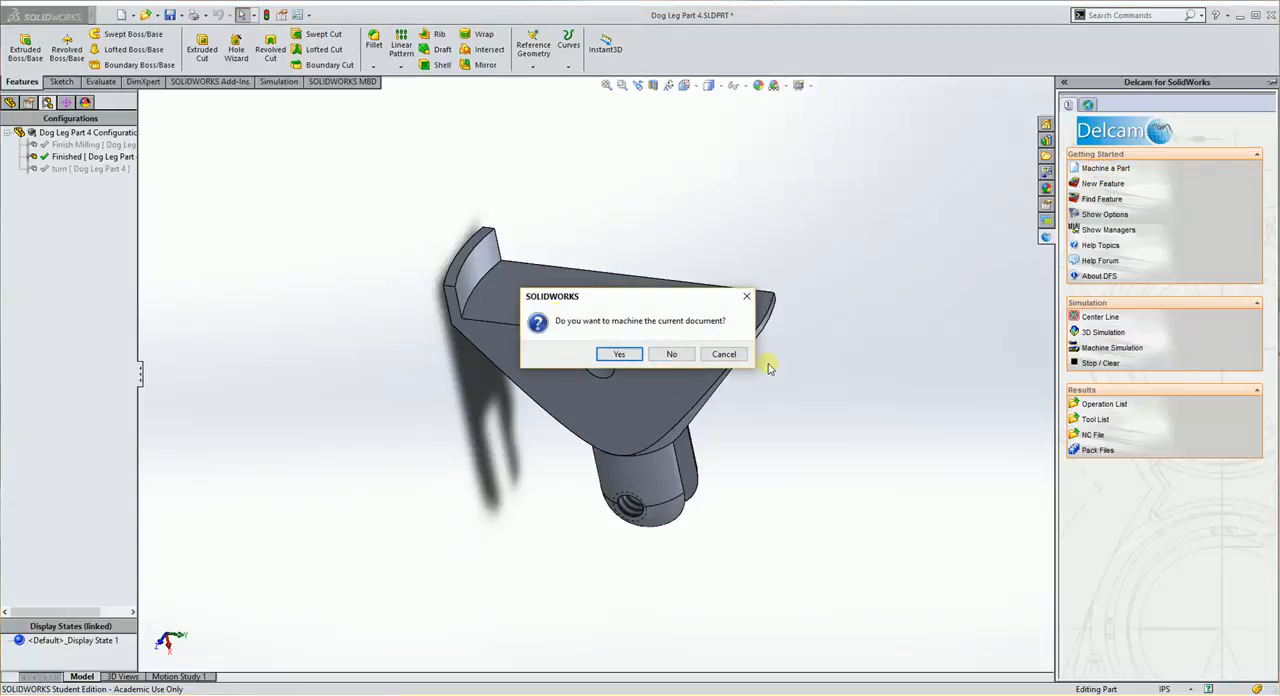
pyautogui.click(620, 355)
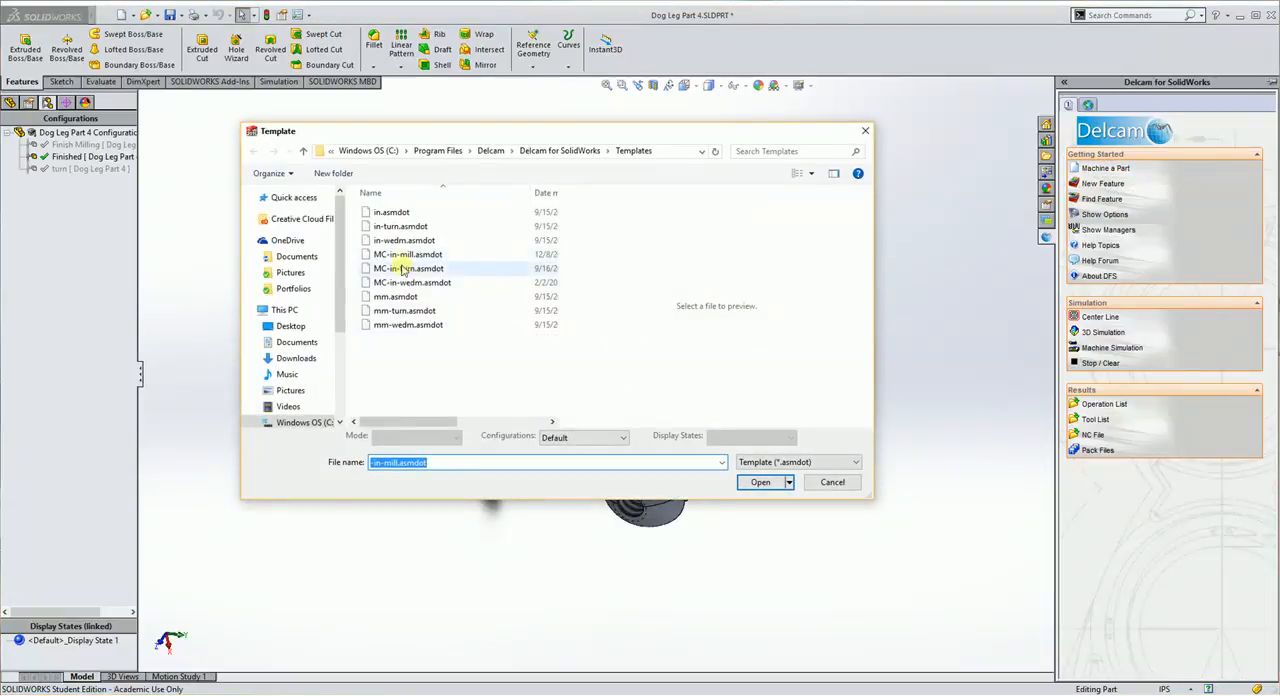
pyautogui.click(404, 256)
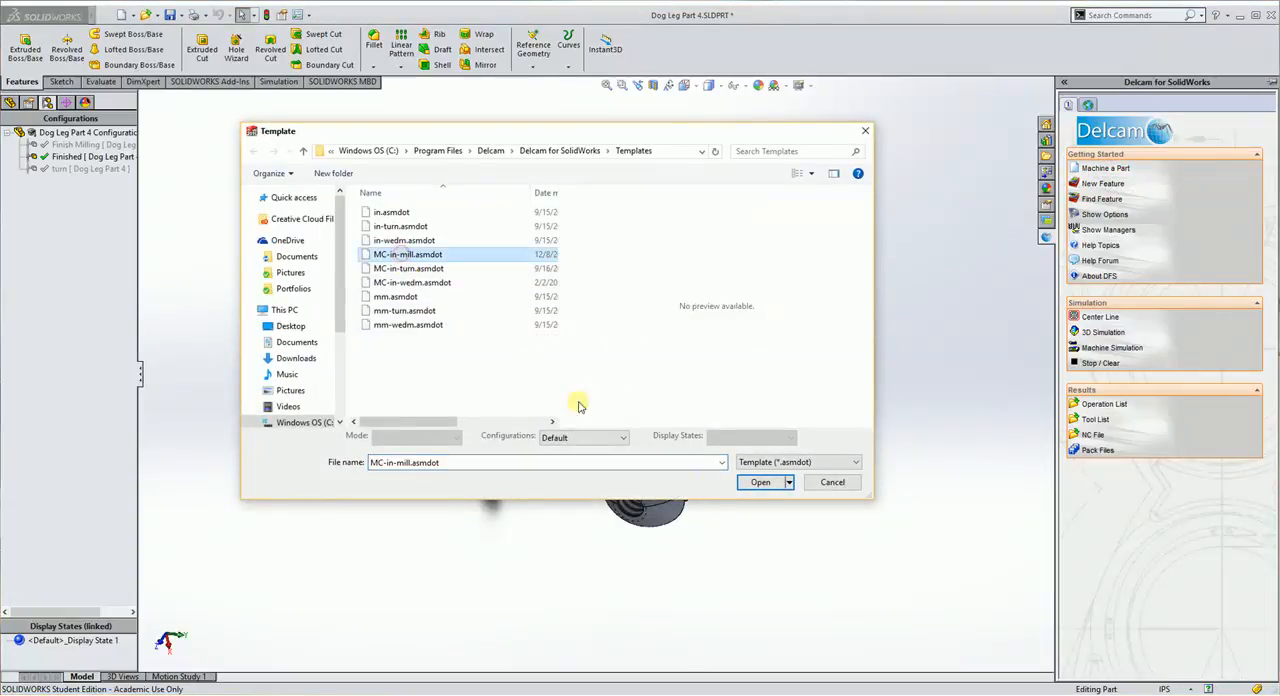
pyautogui.click(761, 483)
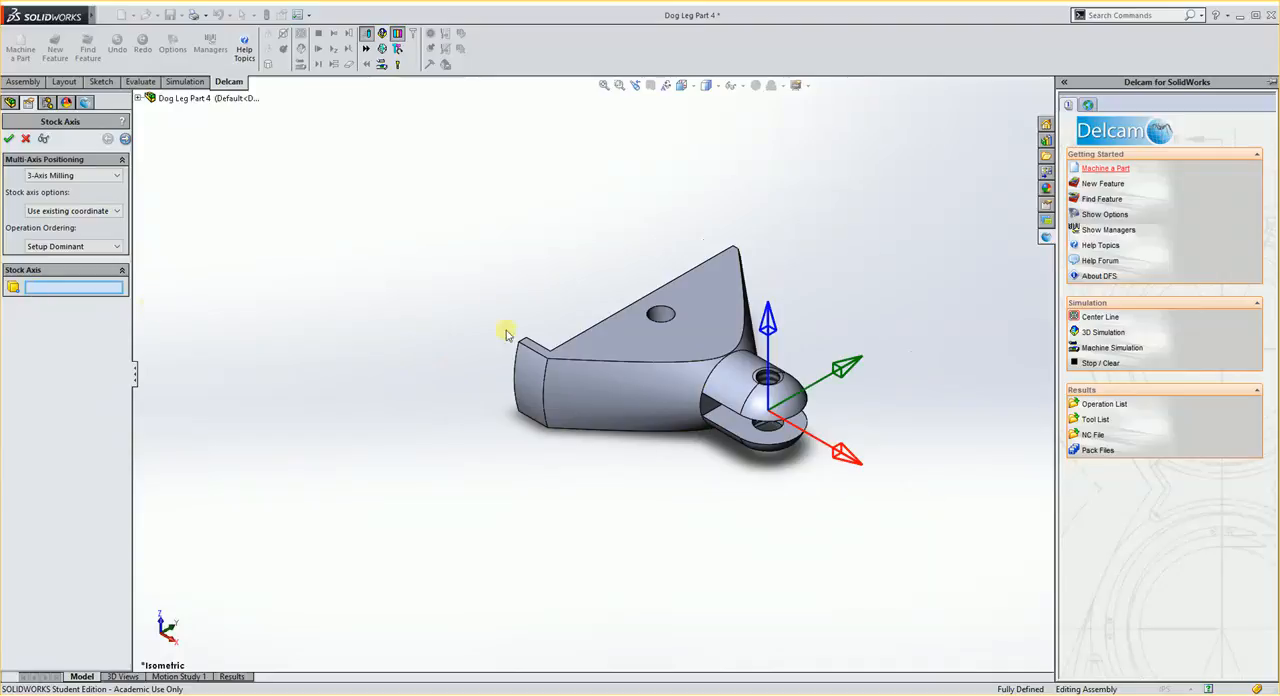
# - Define the stock axis from the flat Cut-Extrude4 face containing the large hole, and proceed to the stock definition
pyautogui.moveTo(503, 331); pyautogui.dragTo(784, 317, button='middle')
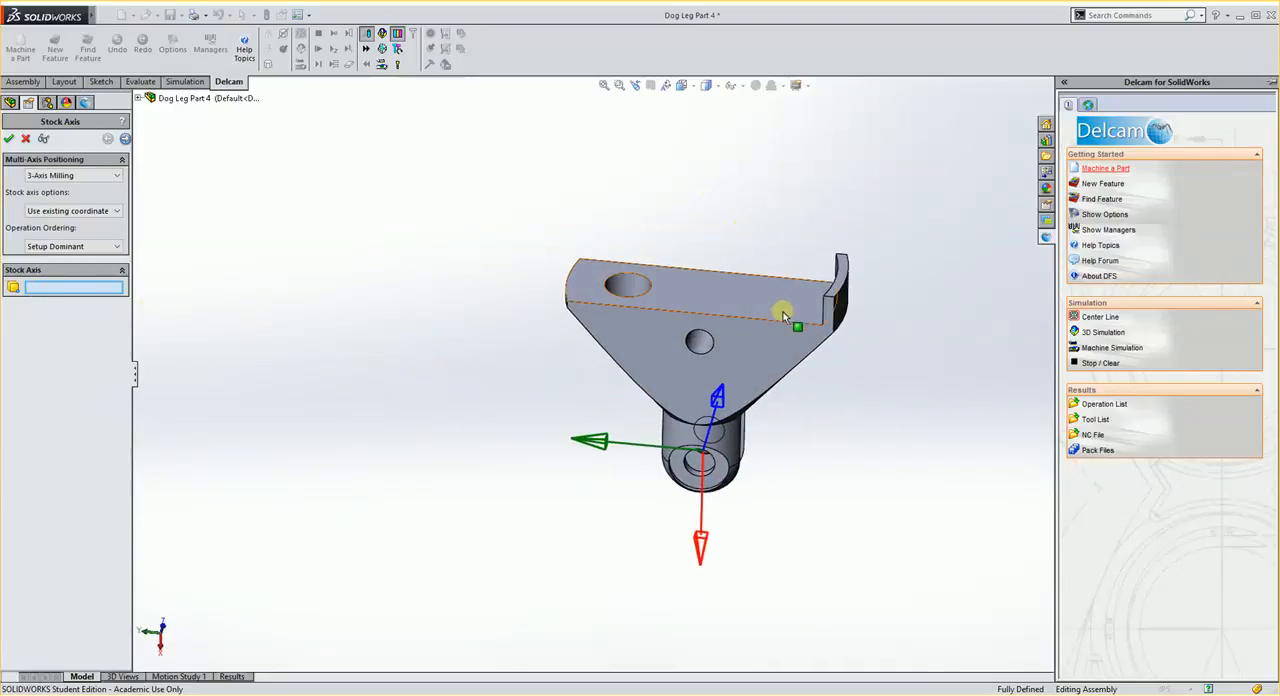
pyautogui.click(710, 288)
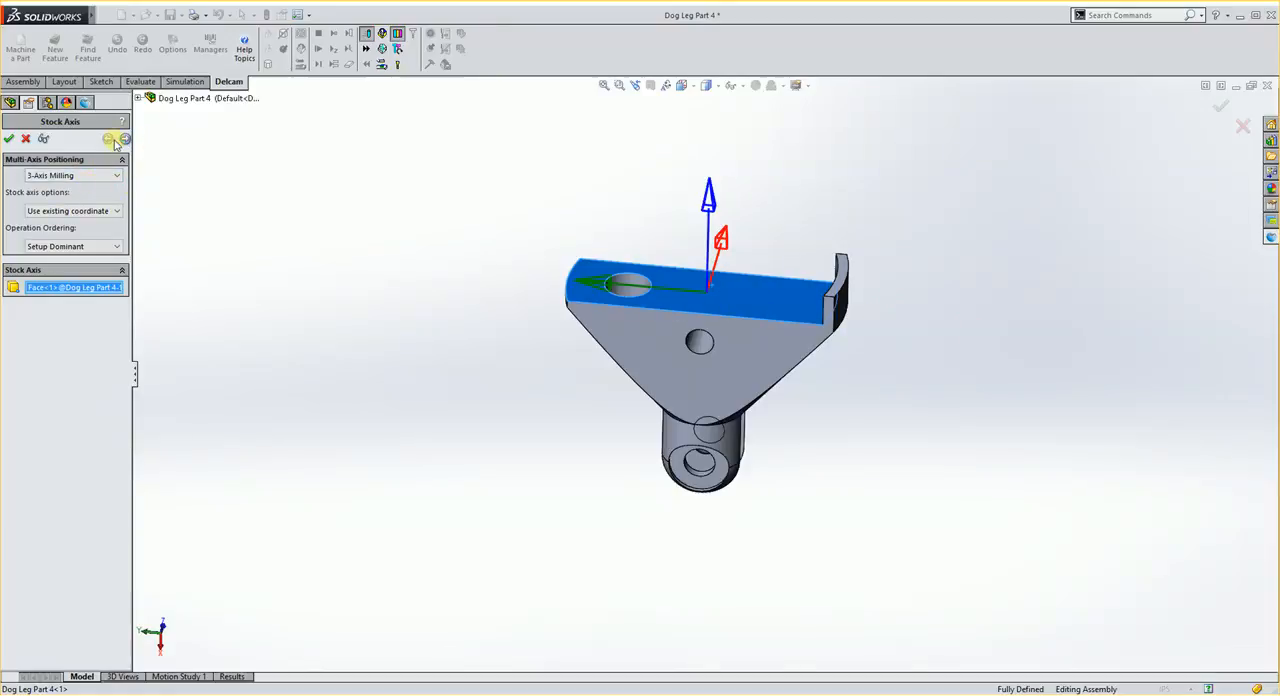
pyautogui.click(124, 140)
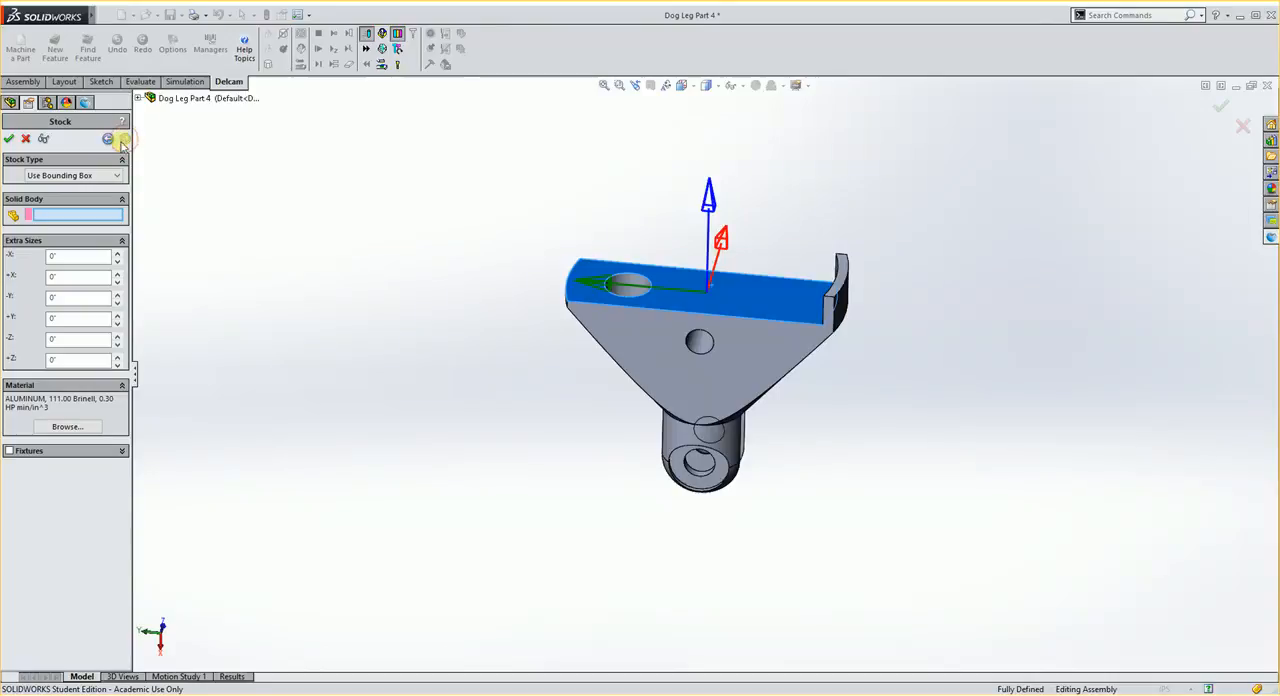
# - Define the stock as a solid body from the Finish Milling configuration of Dog Leg Part 4.SLDPRT
pyautogui.click(68, 177)
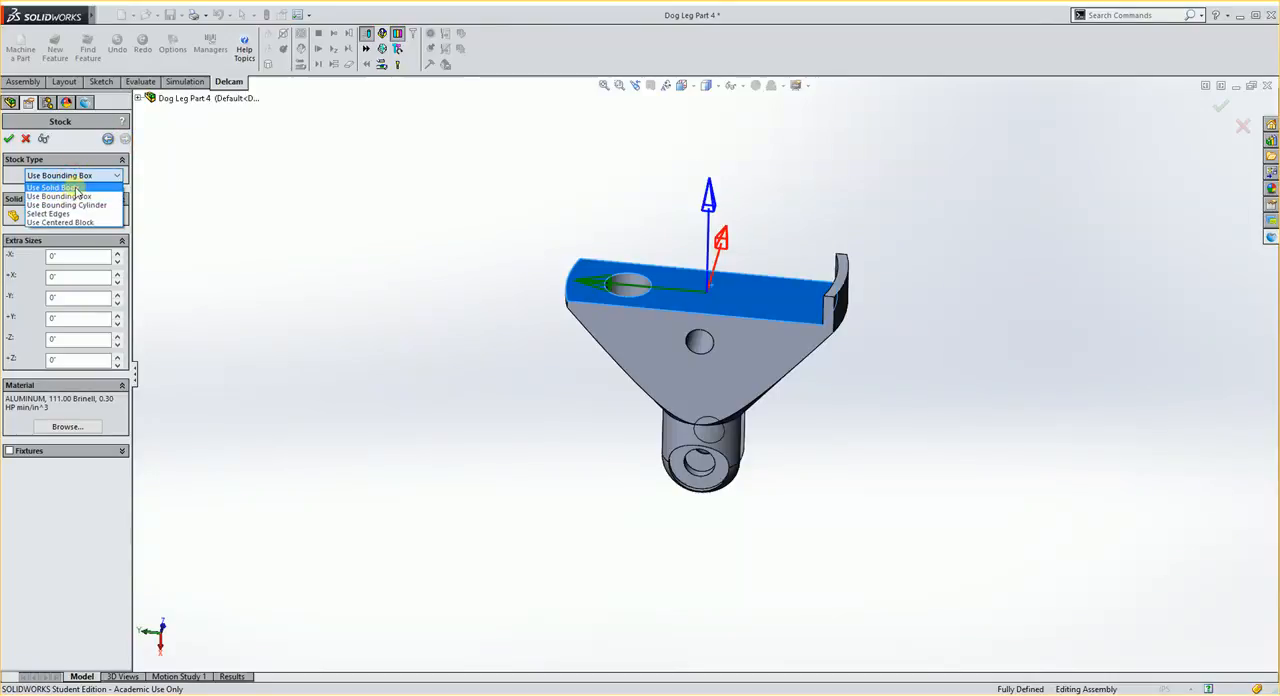
pyautogui.click(77, 190)
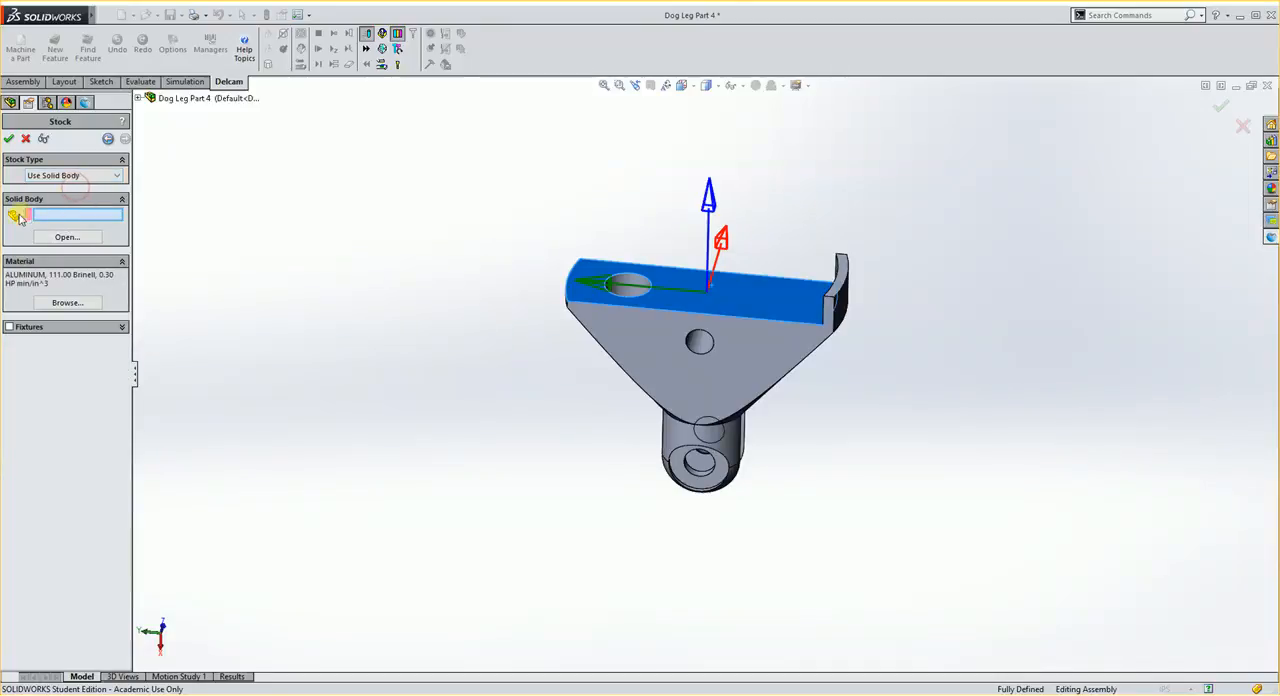
pyautogui.click(74, 241)
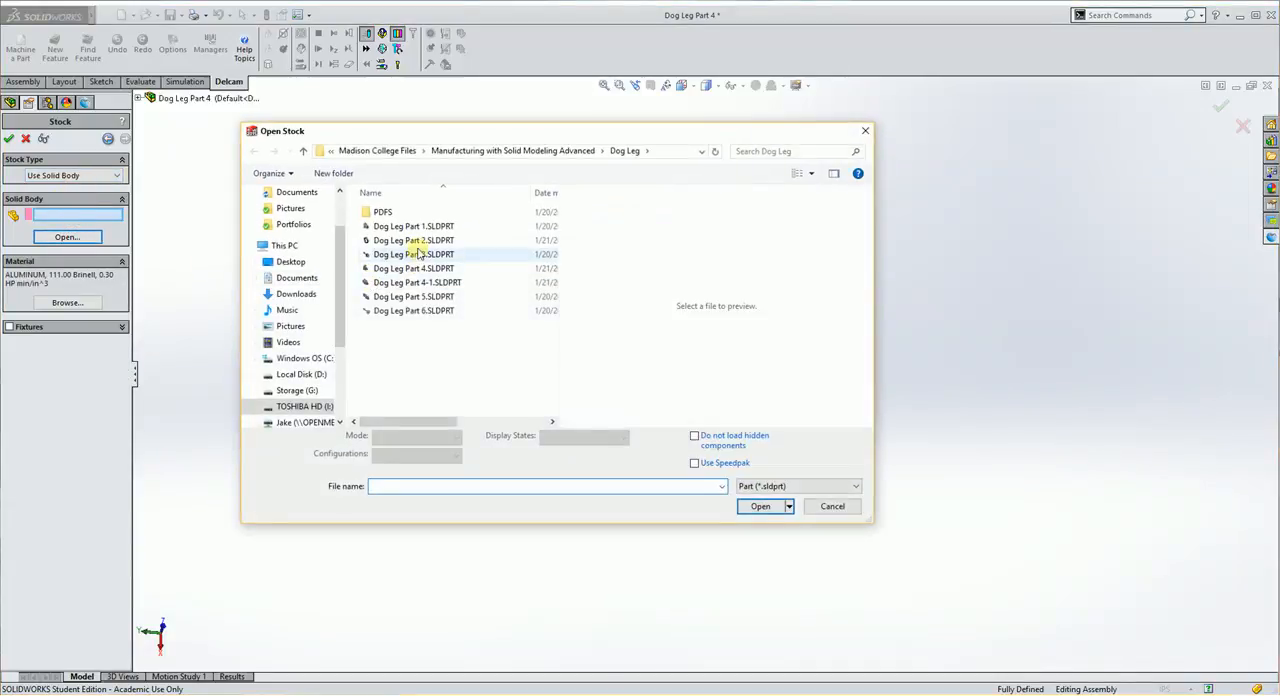
pyautogui.click(422, 271)
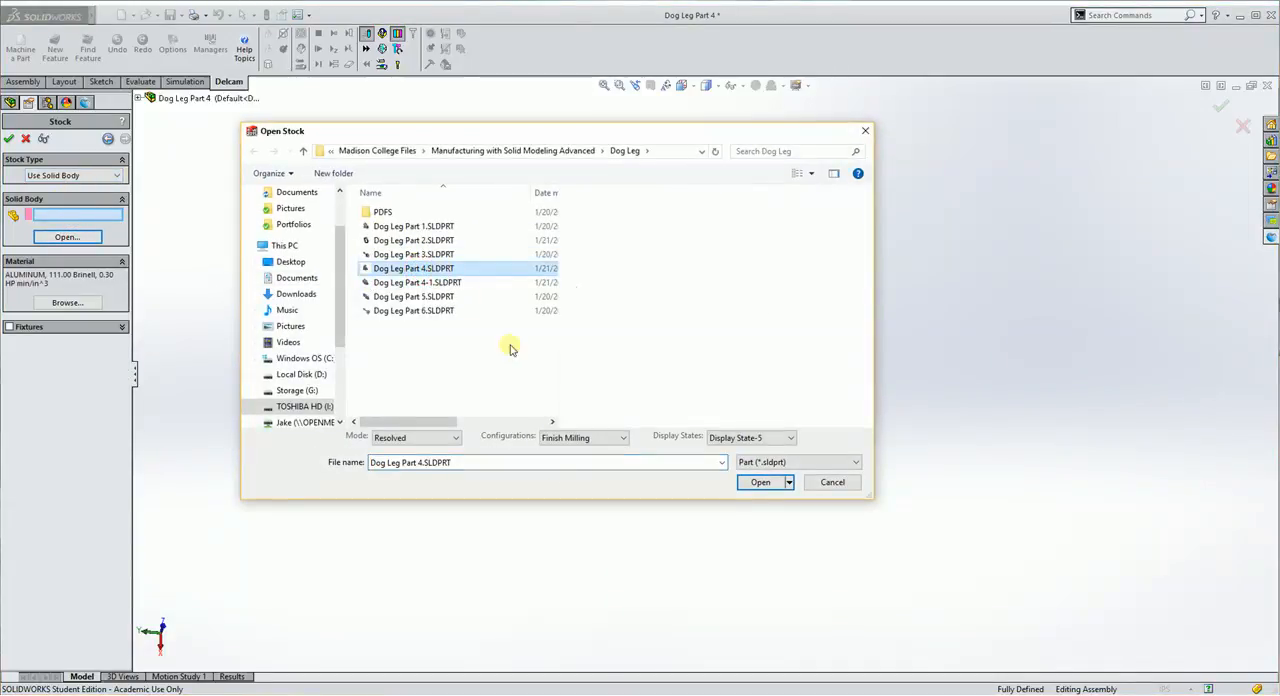
pyautogui.click(552, 442)
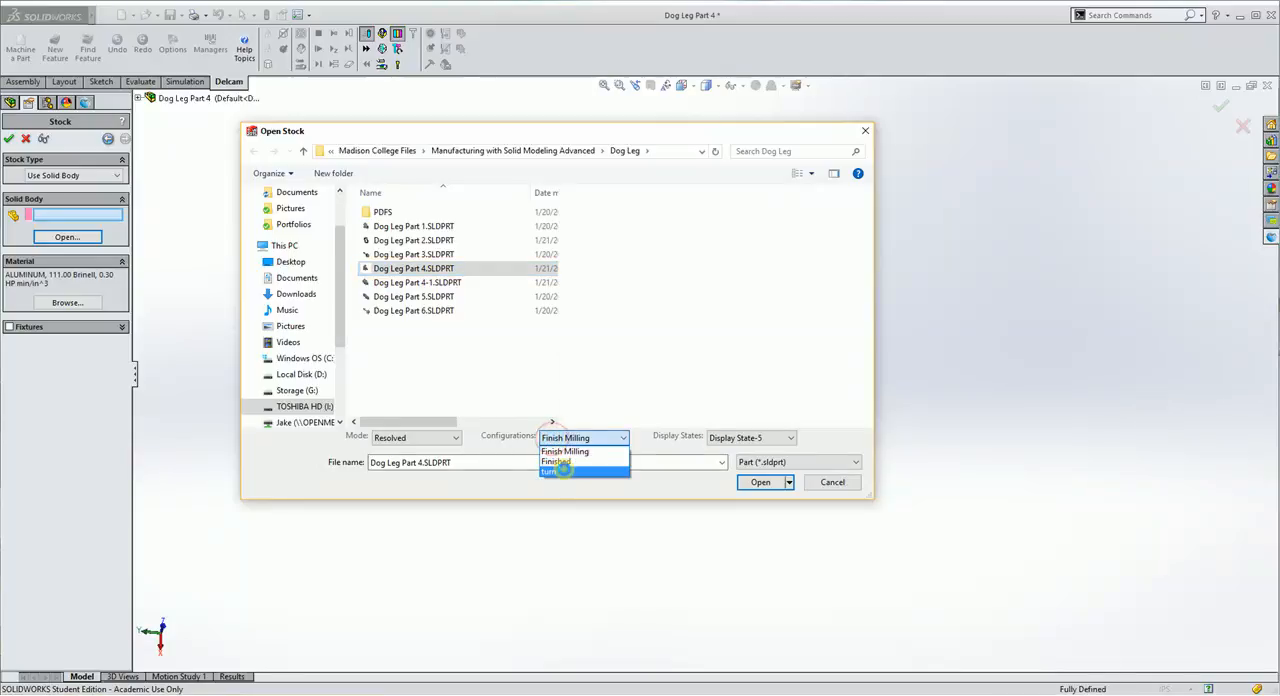
pyautogui.click(586, 452)
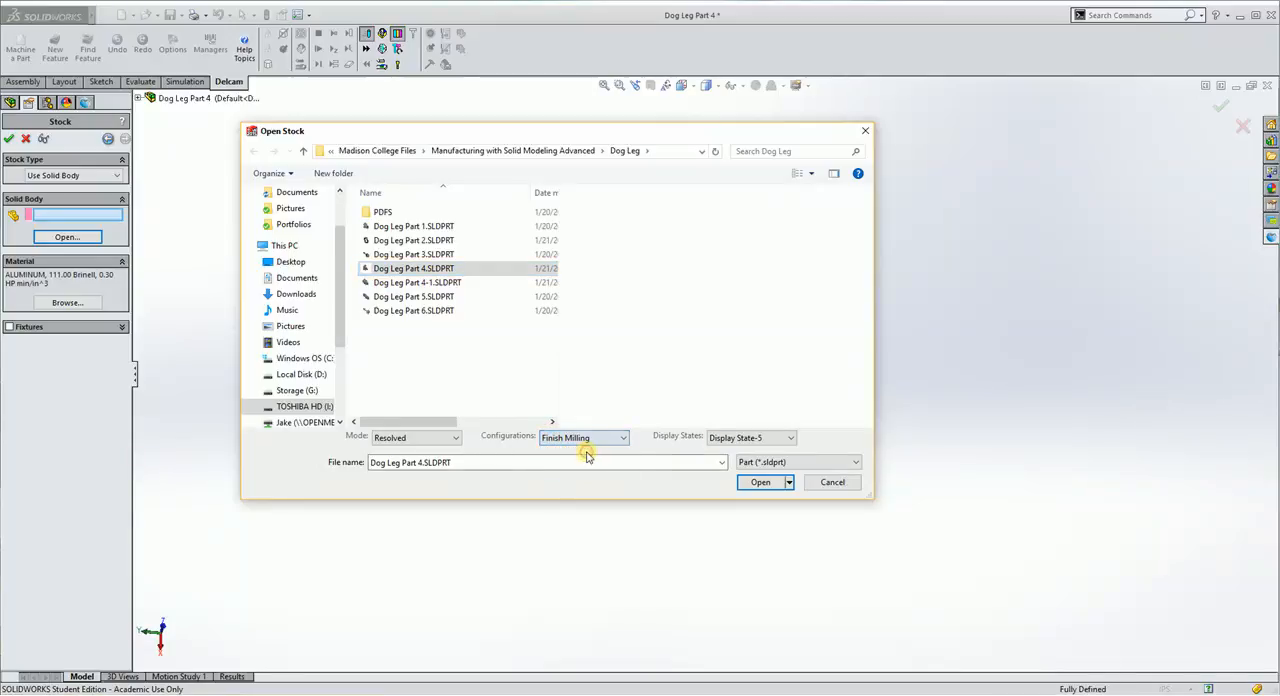
pyautogui.click(760, 482)
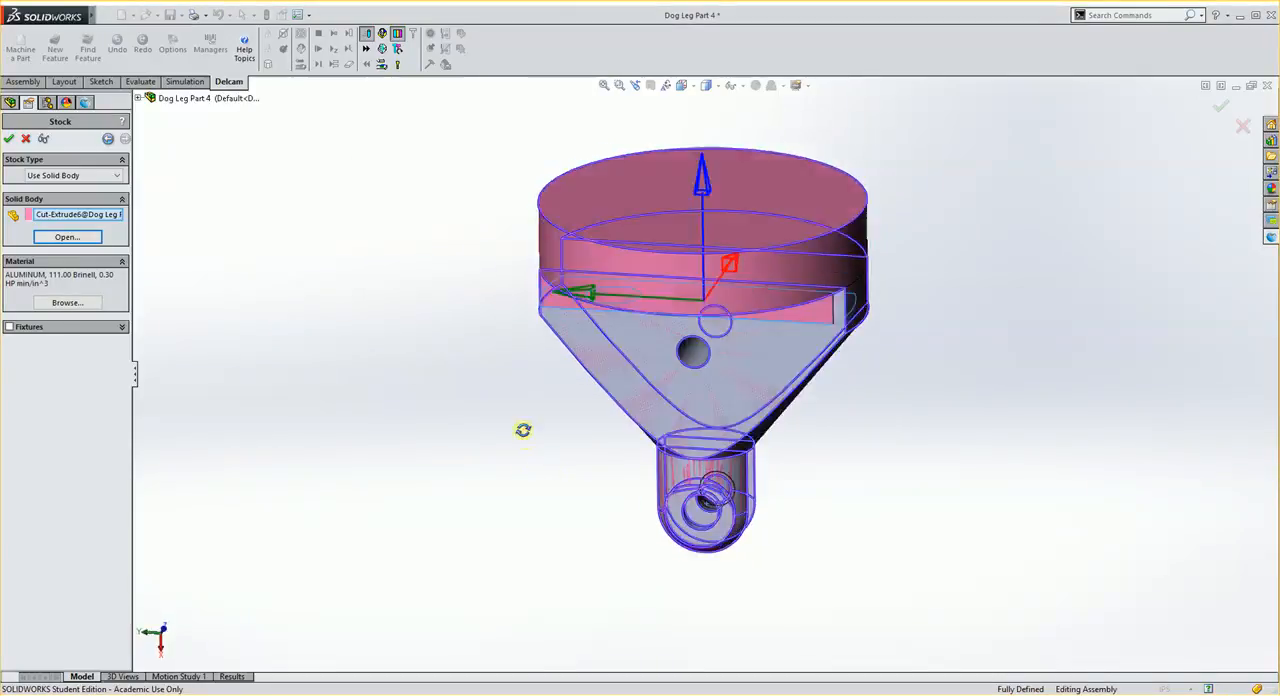
pyautogui.moveTo(523, 430); pyautogui.dragTo(834, 507, button='middle')
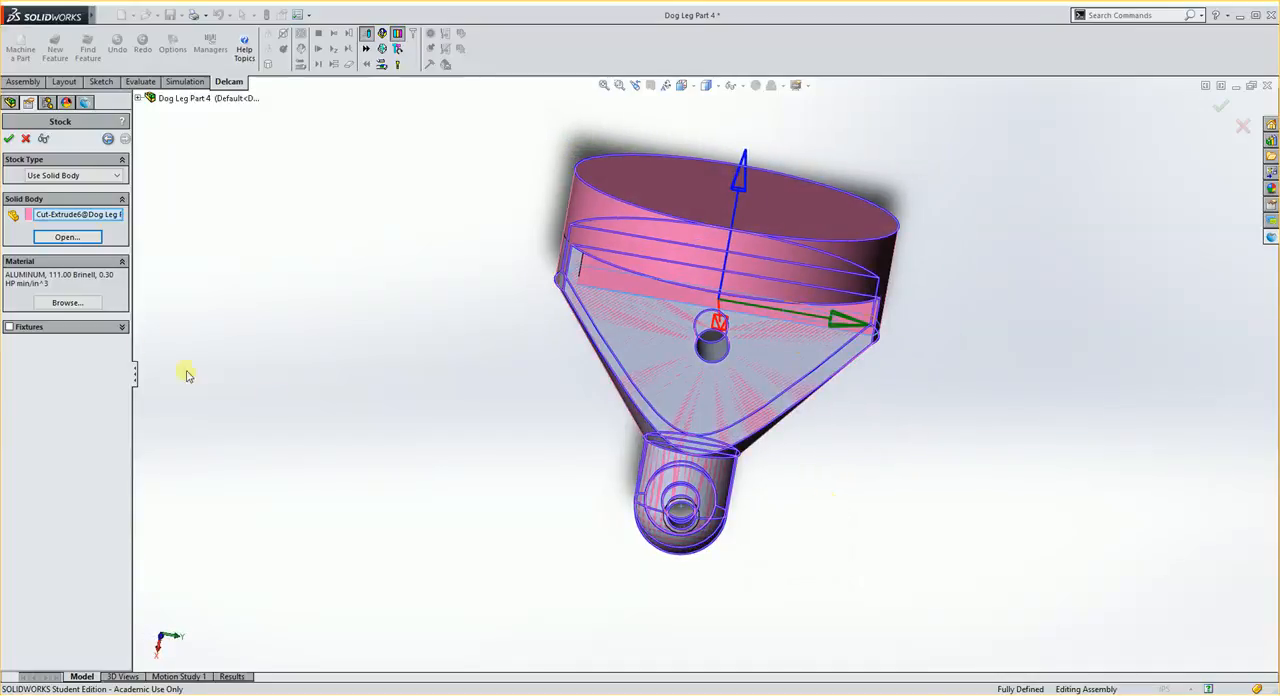
# - Set the stock material to 0_MC_STAINLESS and accept the stock definition
pyautogui.click(66, 302)
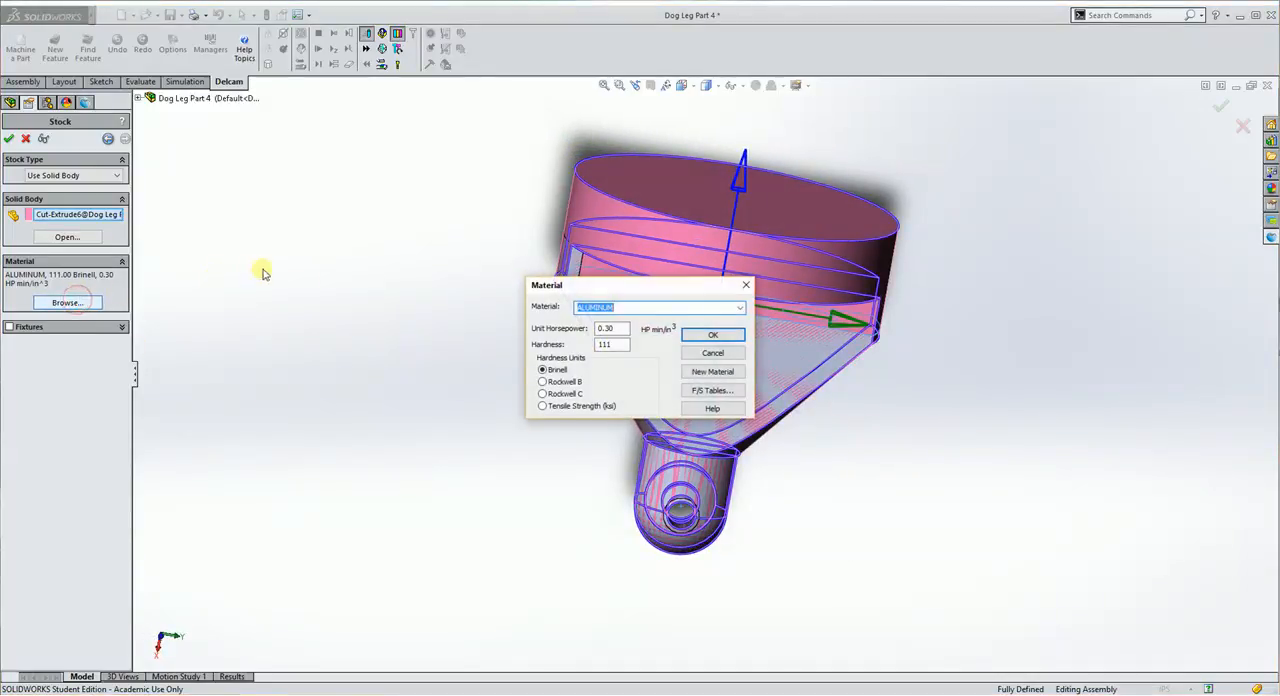
pyautogui.click(740, 308)
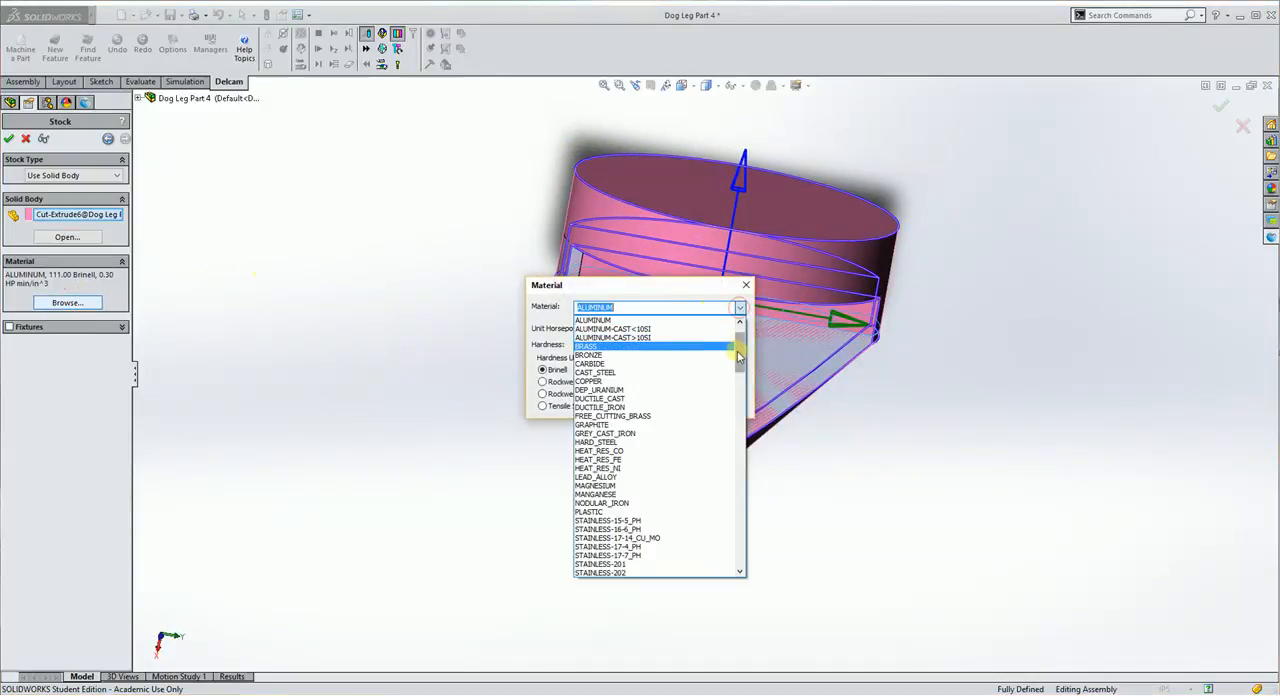
pyautogui.moveTo(738, 352); pyautogui.dragTo(737, 339)
pyautogui.click(606, 337)
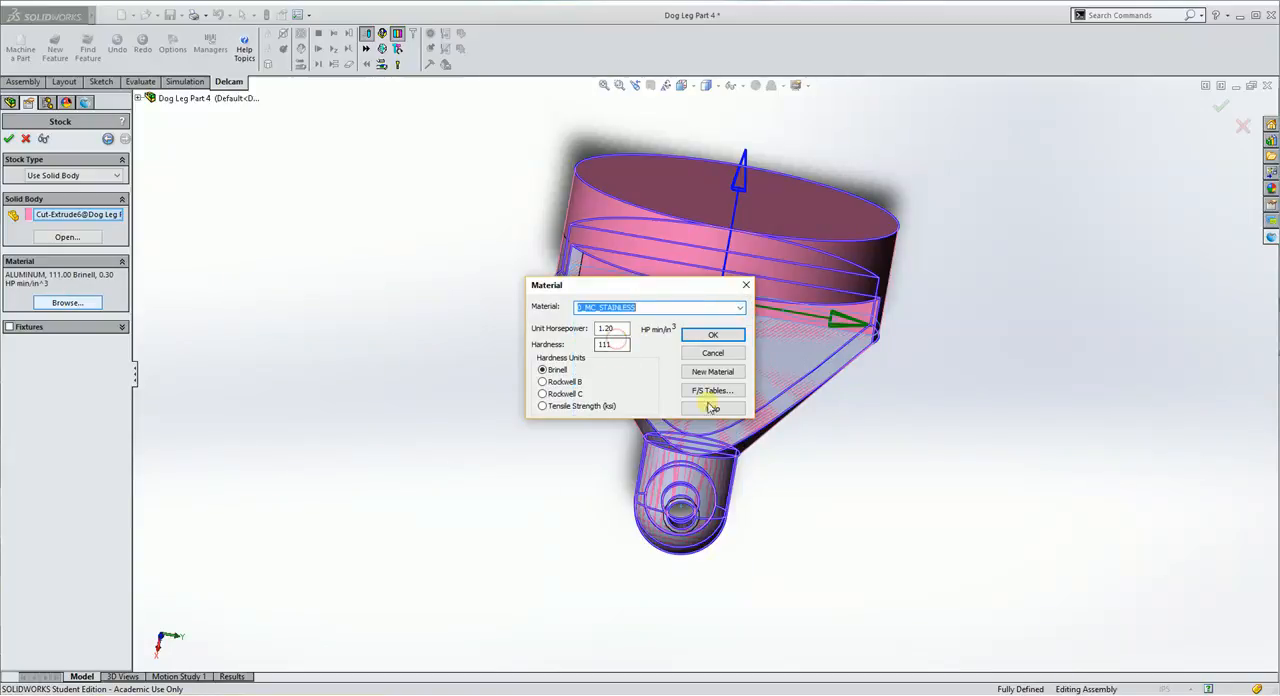
pyautogui.click(707, 335)
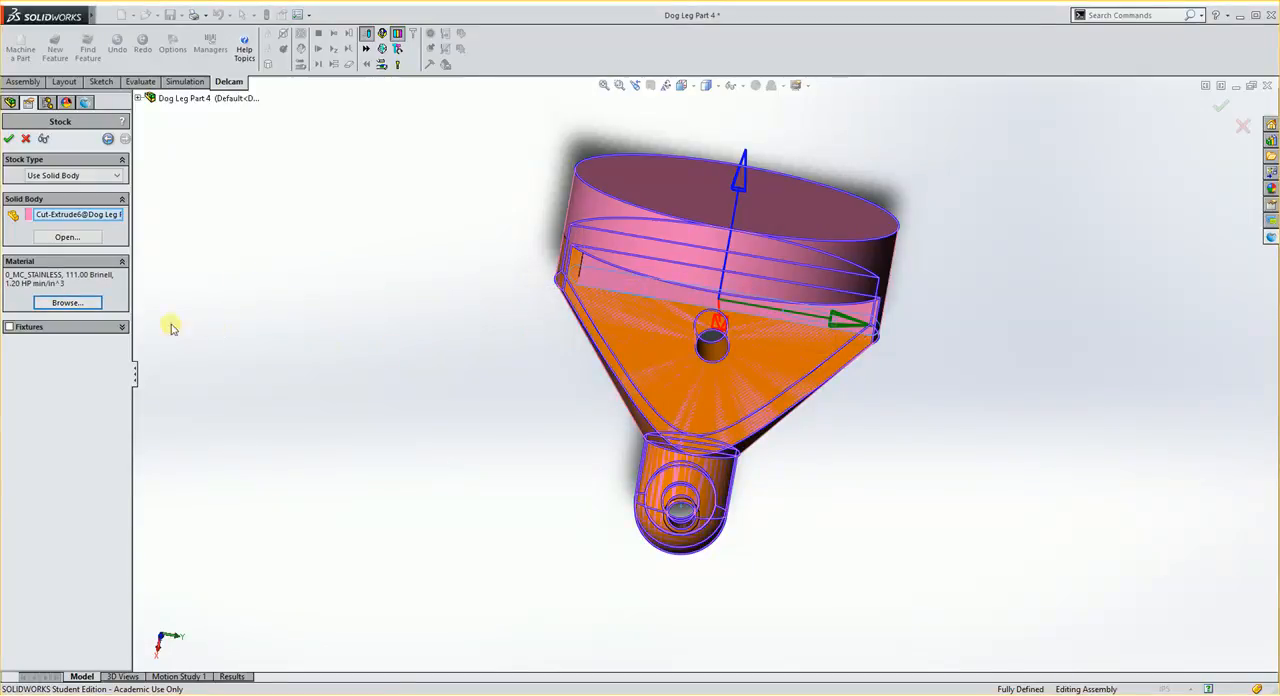
pyautogui.click(9, 139)
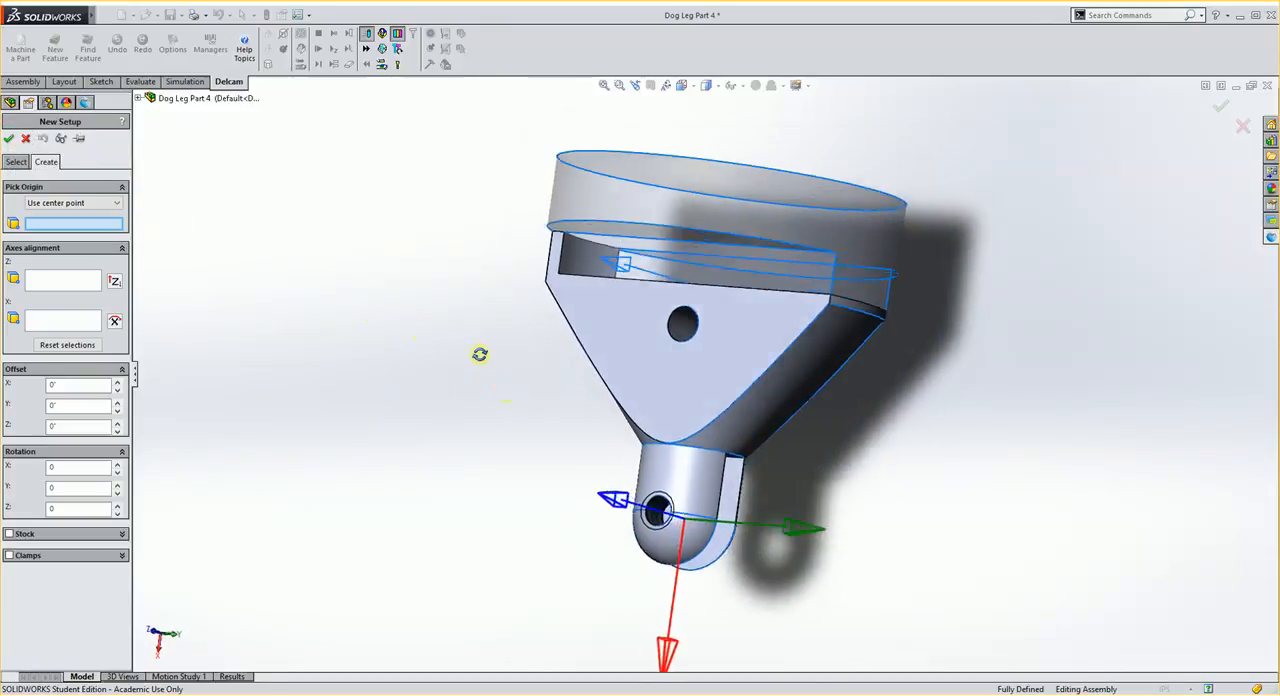
# - Place the new setup's origin at the center of the stock's circular end face and align its Z axis with that face
pyautogui.moveTo(480, 354); pyautogui.dragTo(519, 483, button='middle')
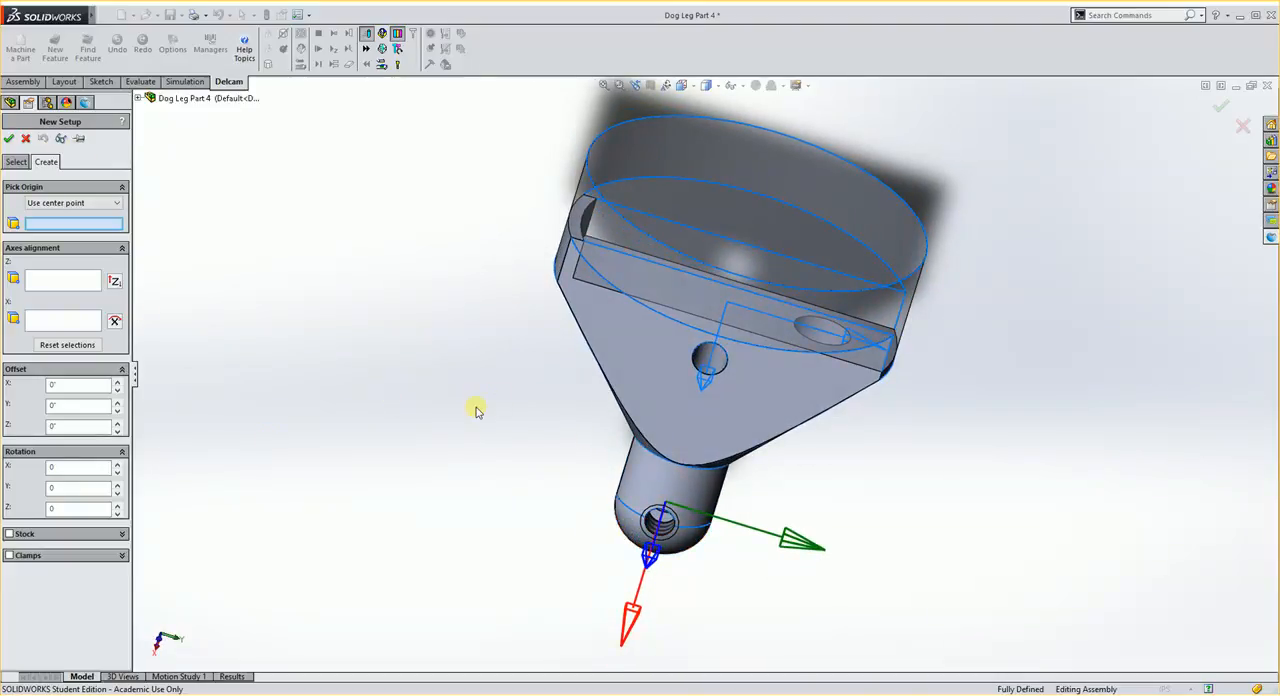
pyautogui.moveTo(545, 458); pyautogui.dragTo(525, 386, button='middle')
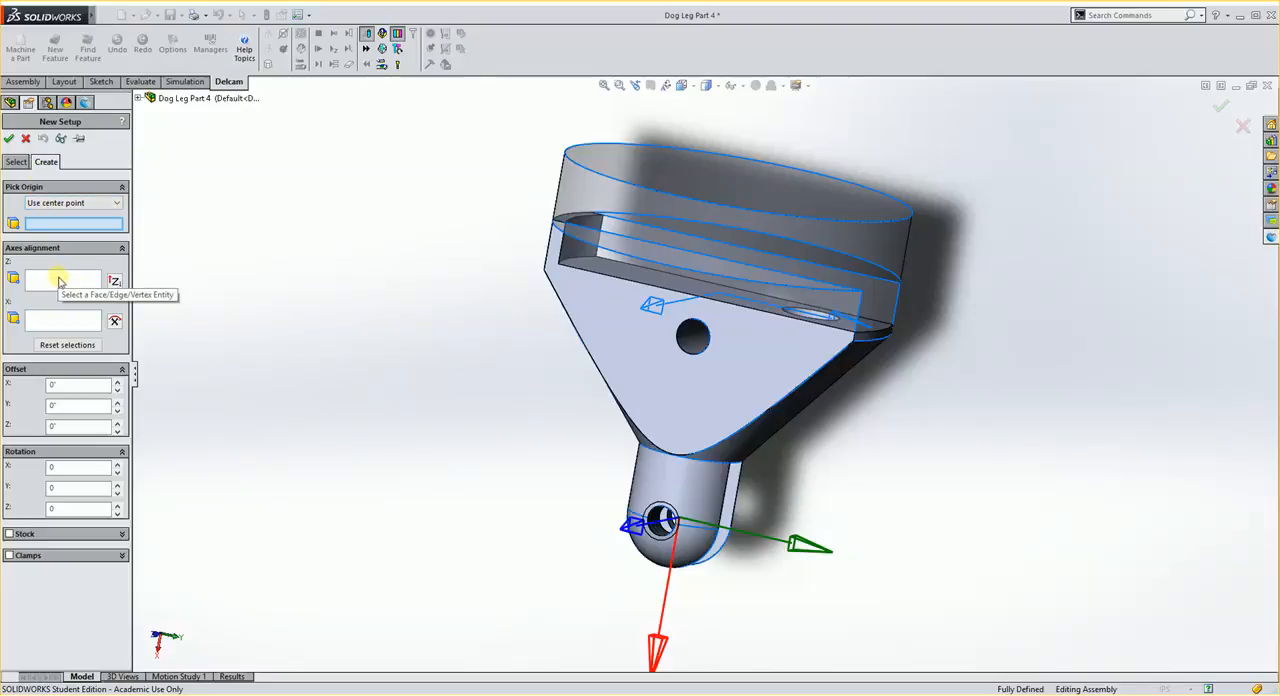
pyautogui.click(703, 182)
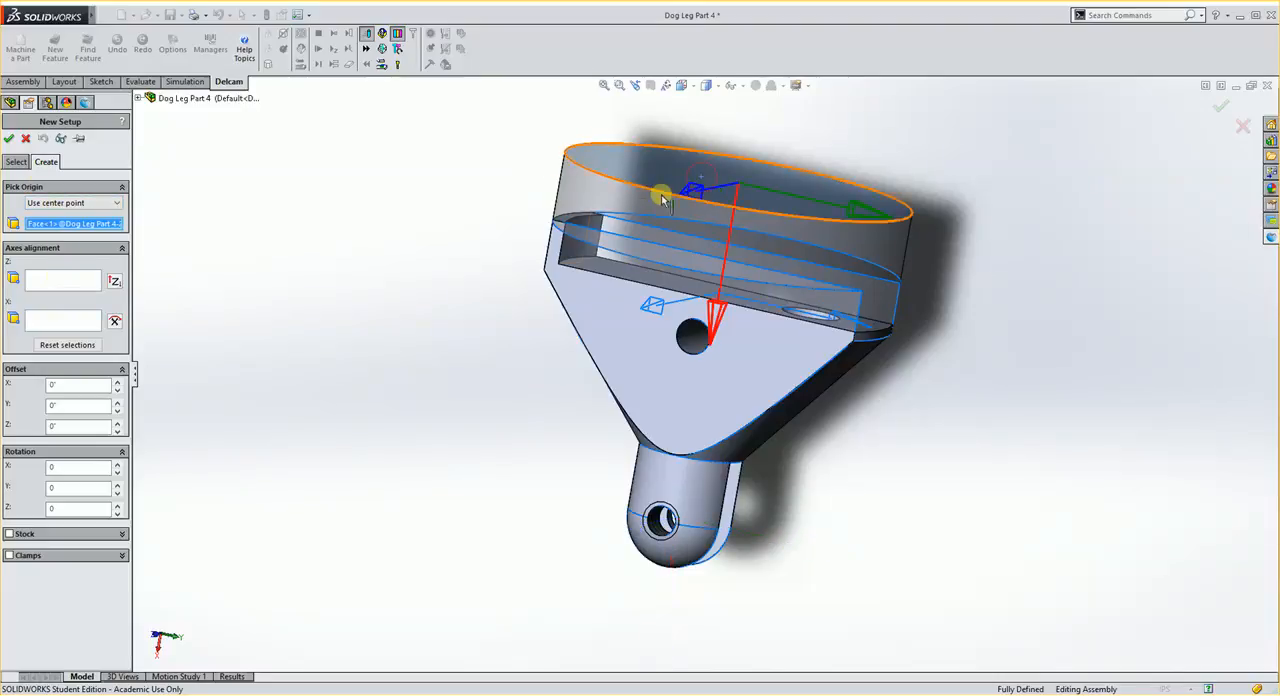
pyautogui.click(58, 283)
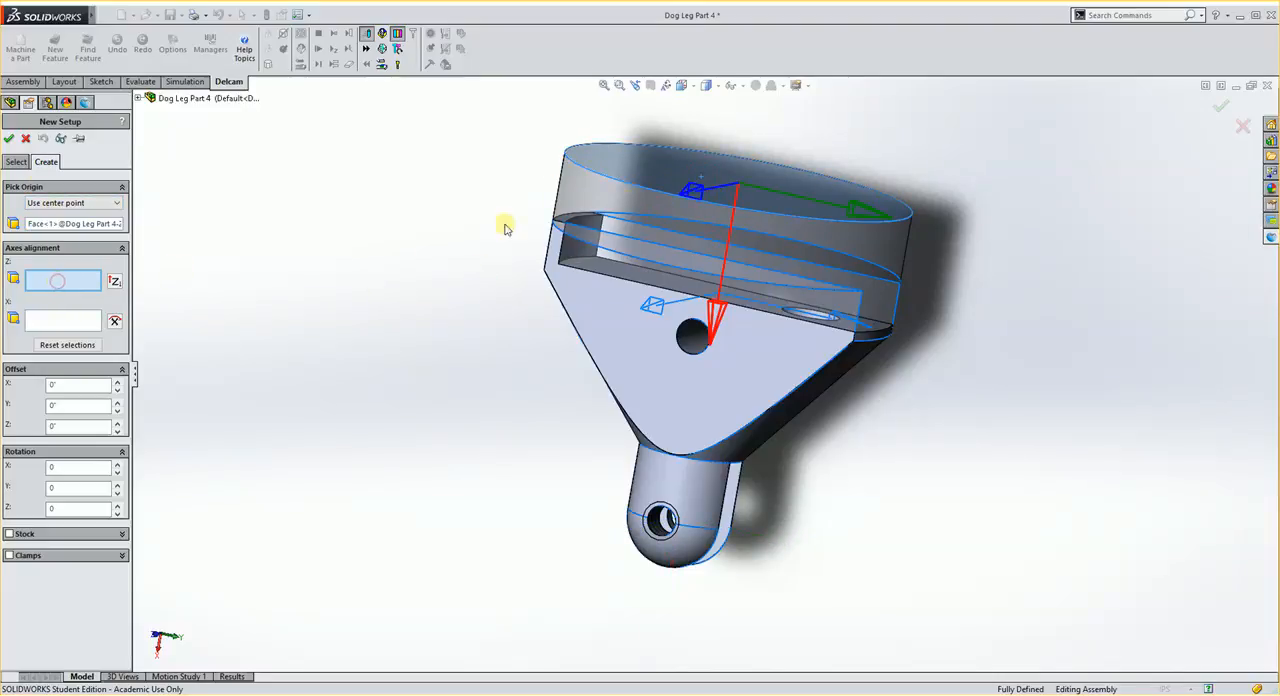
pyautogui.click(676, 174)
pyautogui.scroll(1, 740, 272)
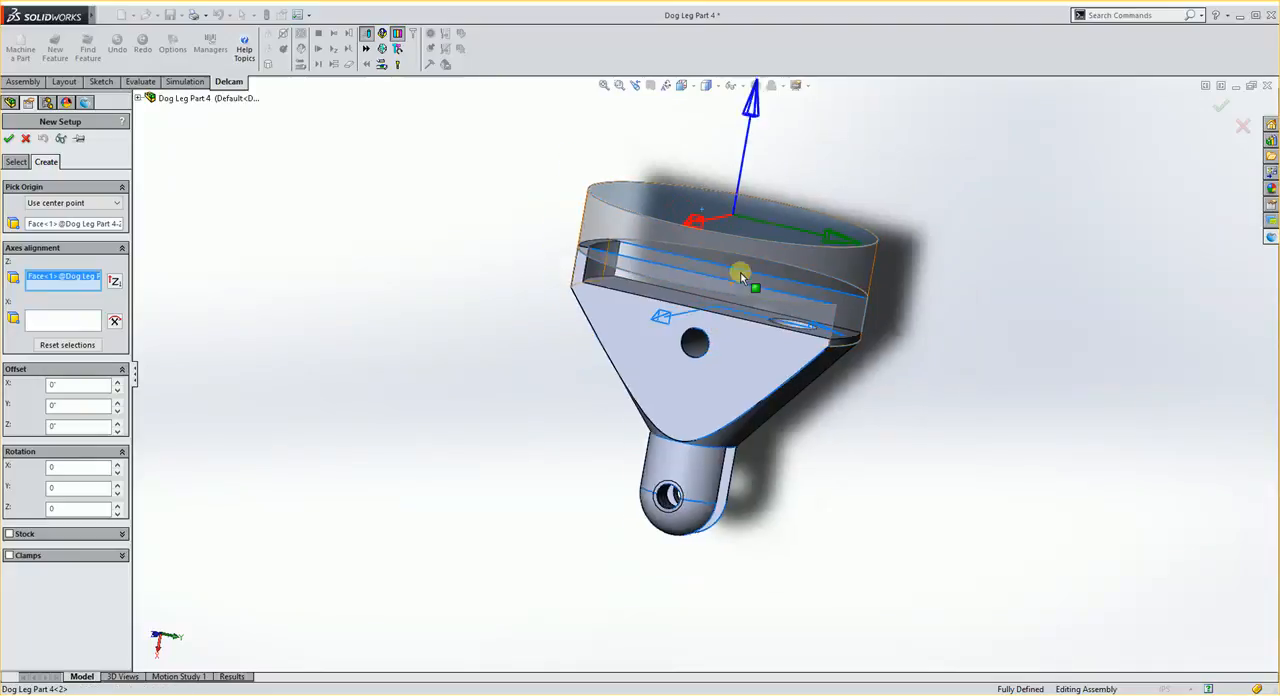
pyautogui.scroll(1, 742, 266)
pyautogui.moveTo(721, 257); pyautogui.dragTo(735, 308, button='middle')
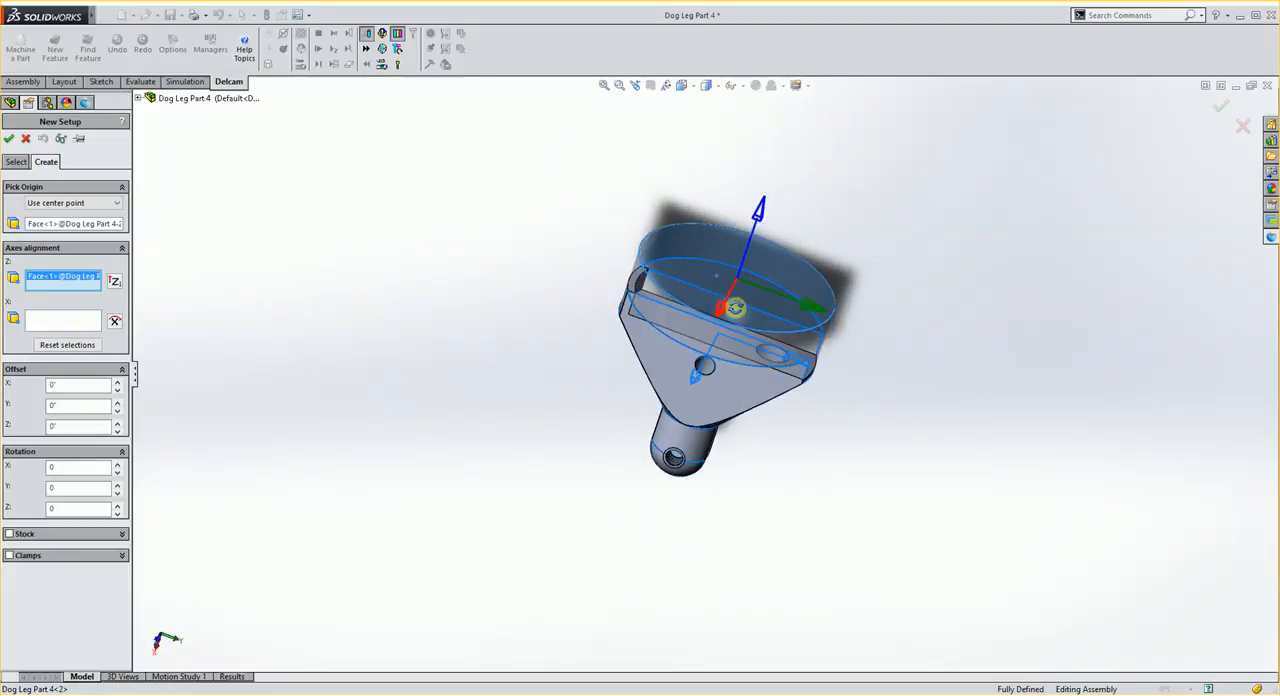
# - Offset the setup origin by -.250 in Z and accept the new setup after checking it around the part
pyautogui.click(57, 426)
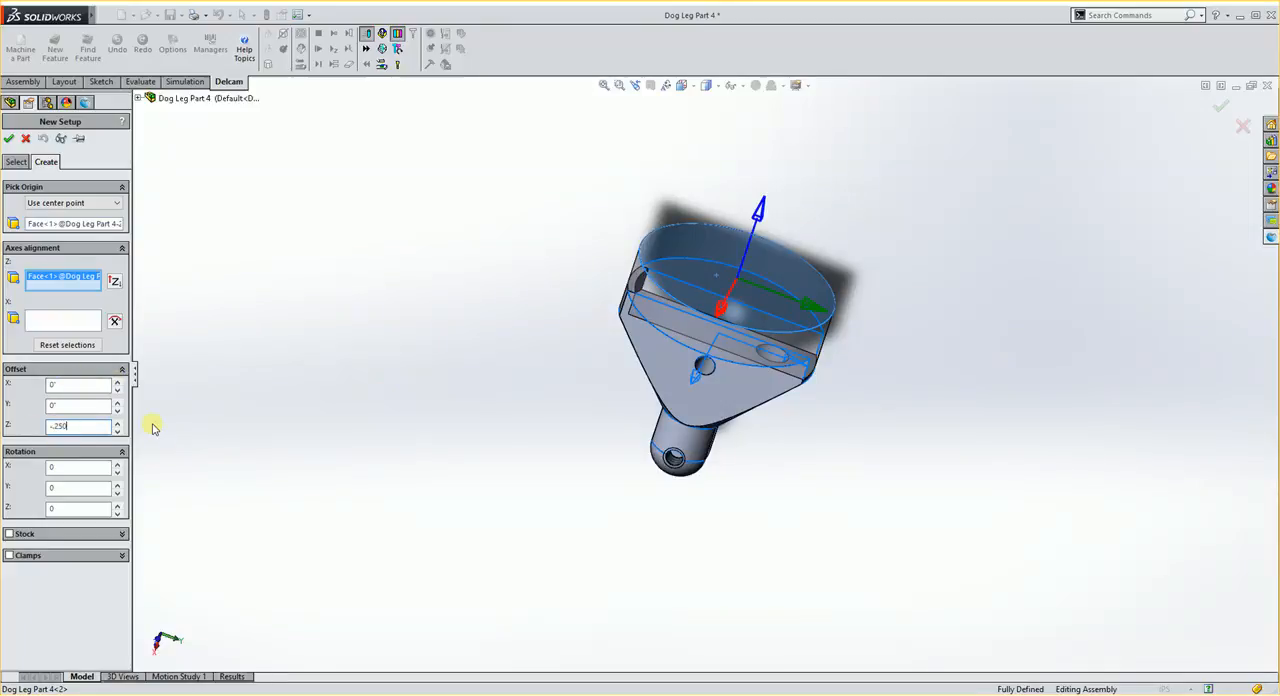
pyautogui.press('Return')
pyautogui.scroll(-3, 750, 350)
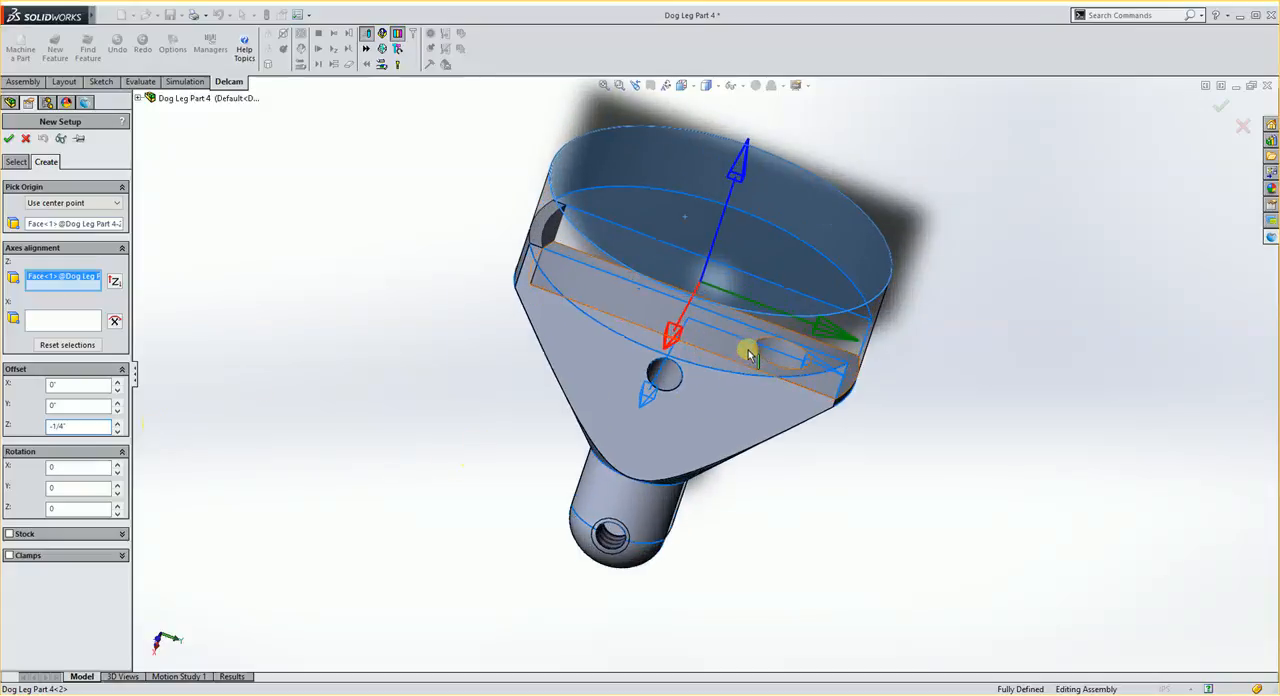
pyautogui.moveTo(711, 408); pyautogui.dragTo(703, 289, button='middle')
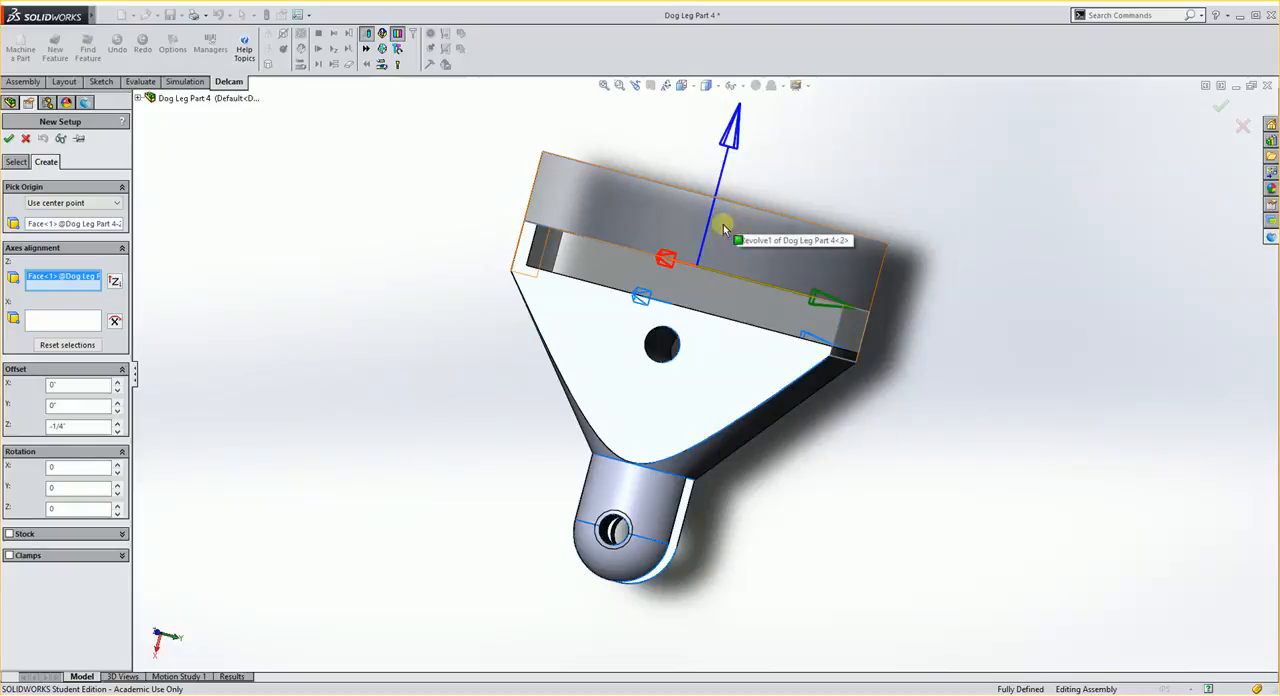
pyautogui.moveTo(534, 471); pyautogui.dragTo(612, 505, button='middle')
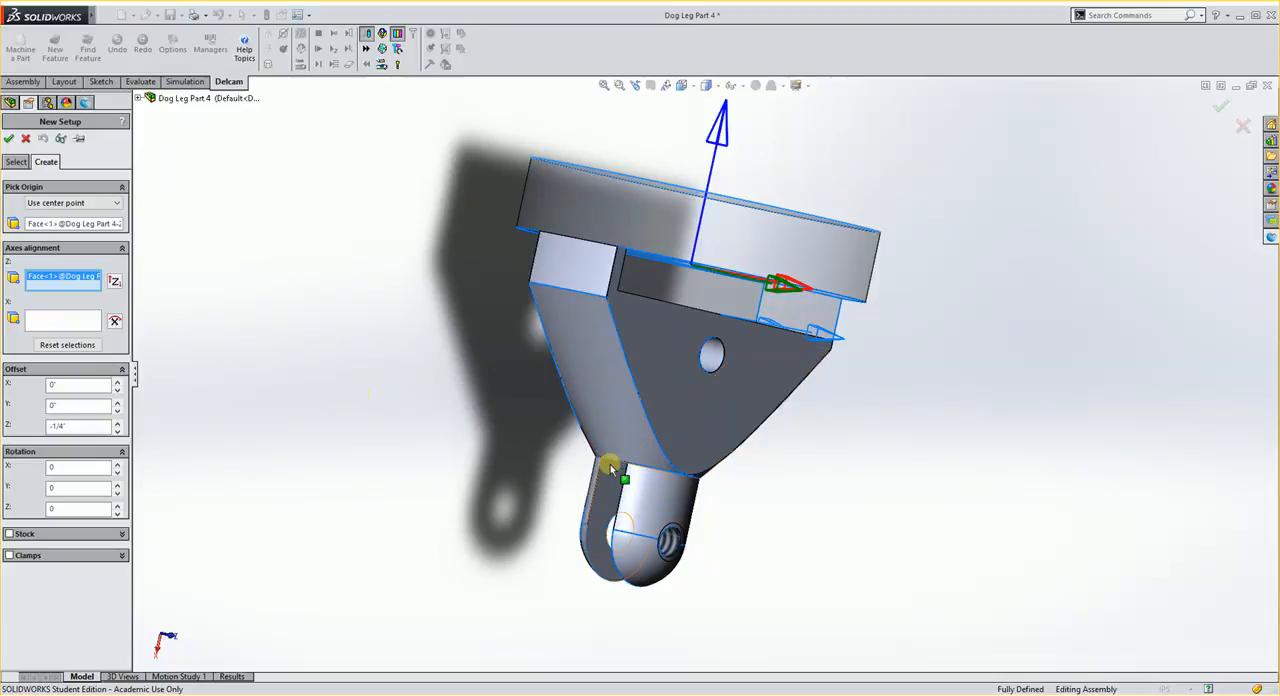
pyautogui.moveTo(600, 505); pyautogui.dragTo(501, 529, button='middle')
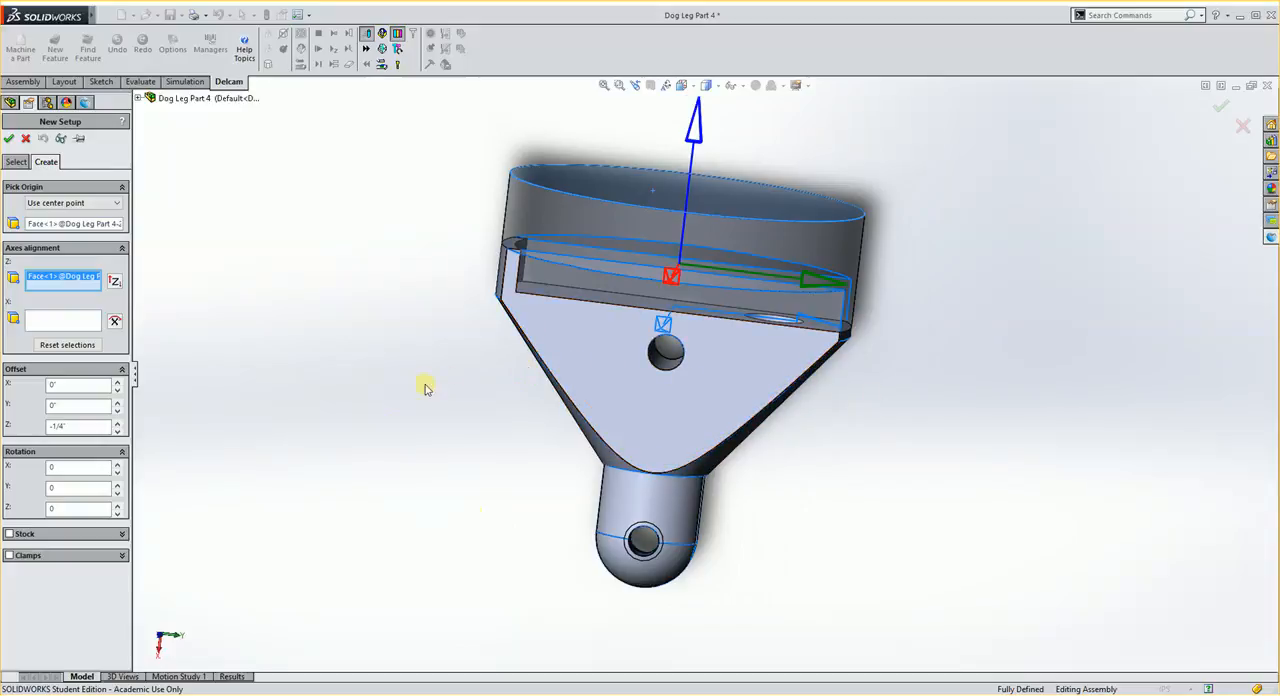
pyautogui.moveTo(423, 383); pyautogui.dragTo(563, 481, button='middle')
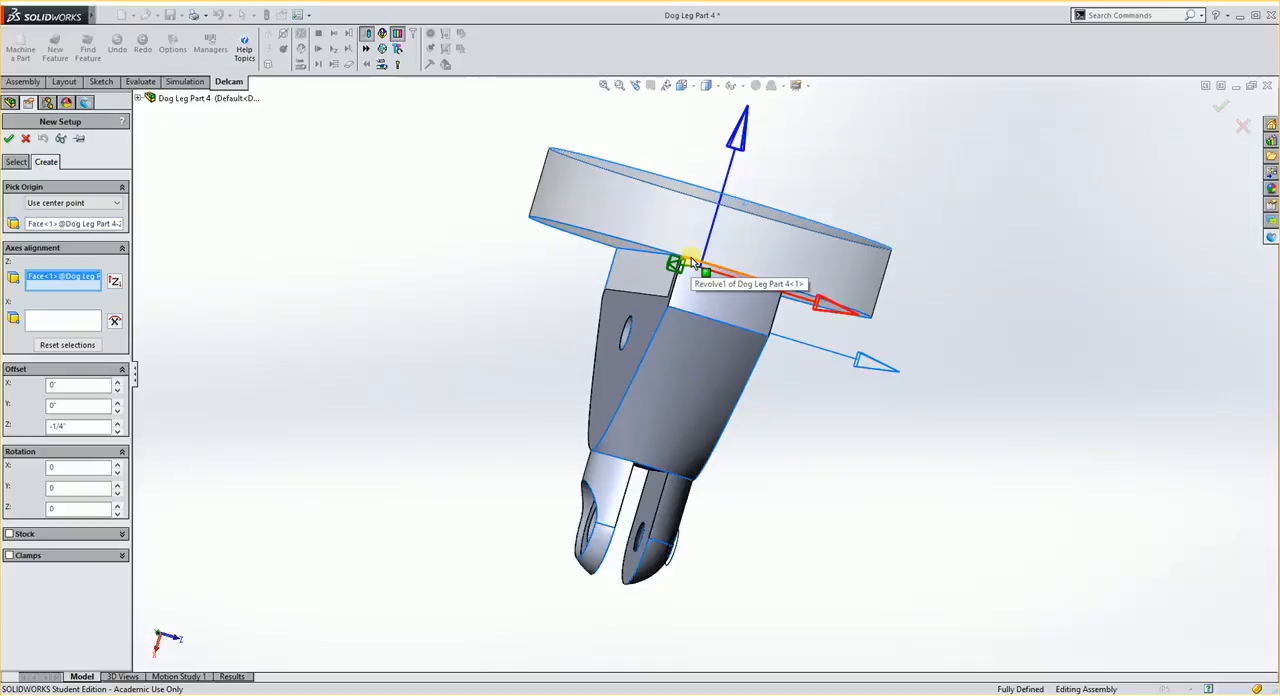
pyautogui.moveTo(939, 467); pyautogui.dragTo(731, 403, button='middle')
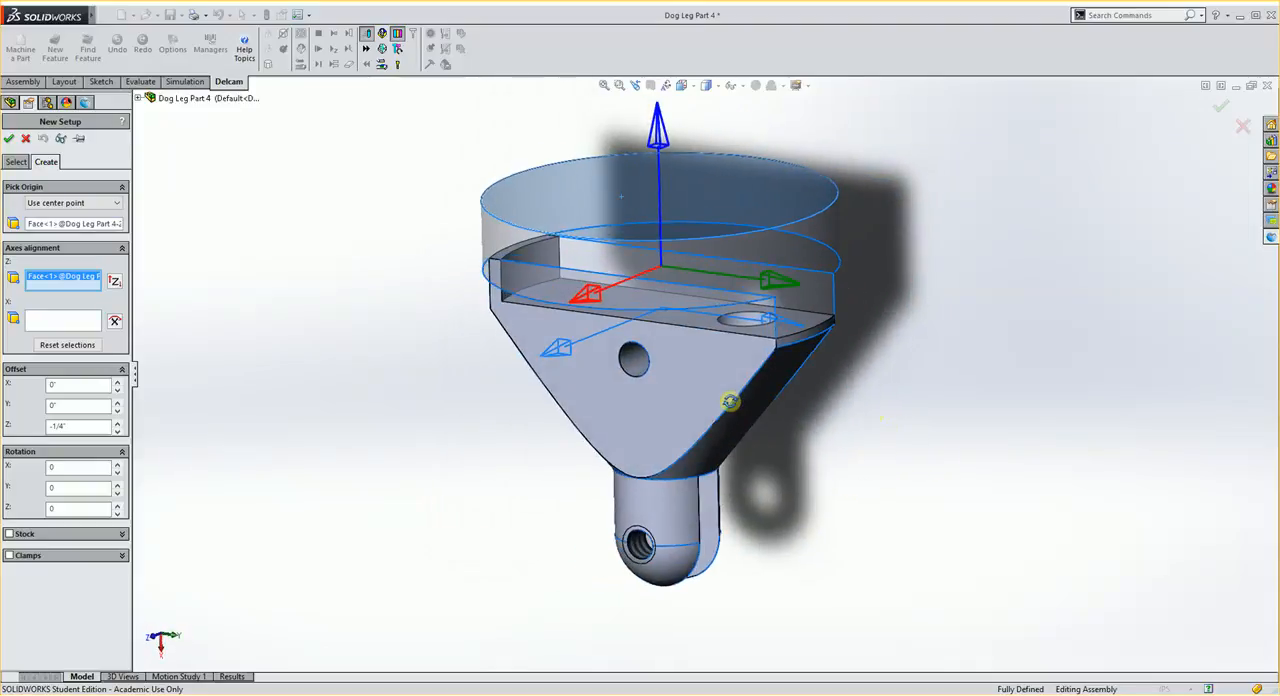
pyautogui.click(8, 139)
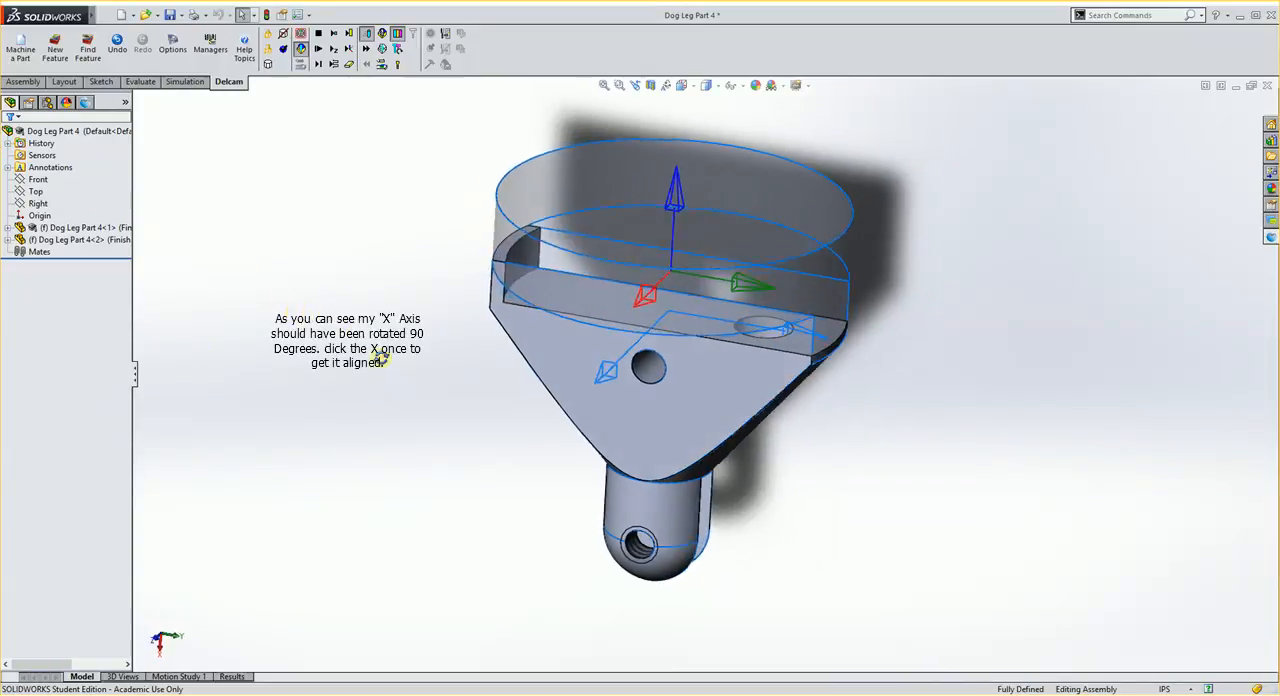
# - Examine the orientation of the setup axes relative to the stock and the finished part
pyautogui.moveTo(381, 358); pyautogui.dragTo(403, 371, button='middle')
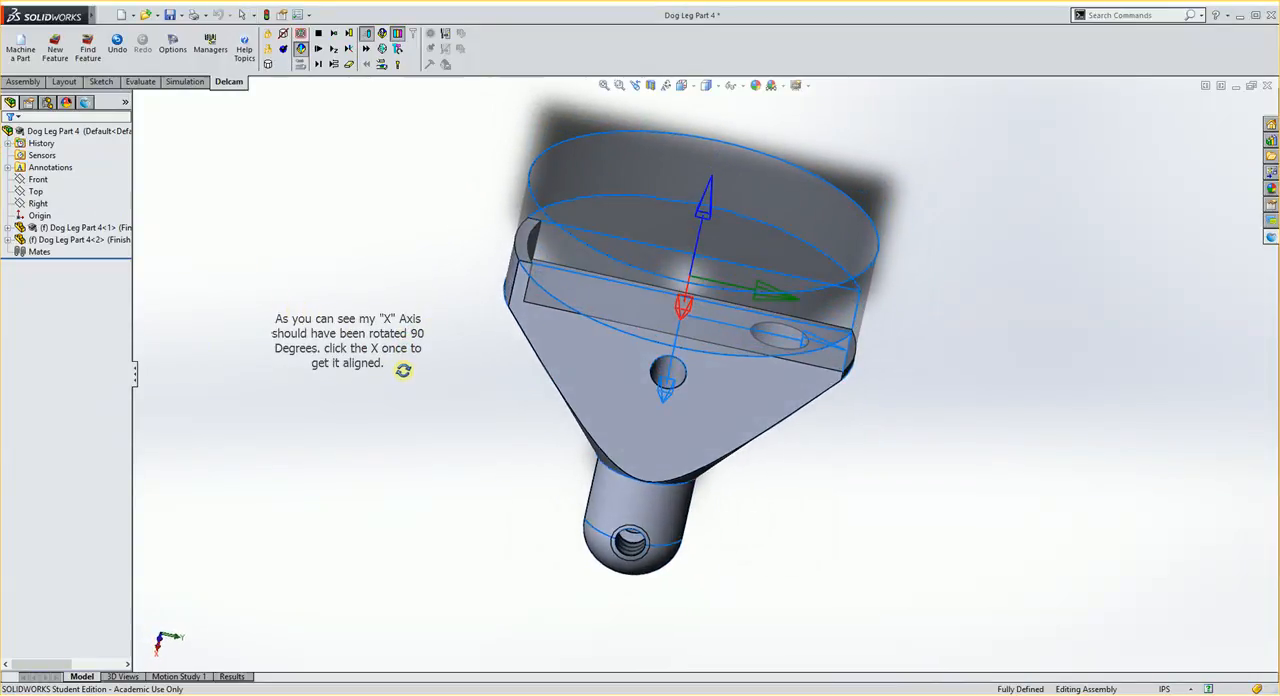
pyautogui.moveTo(680, 352); pyautogui.dragTo(734, 374, button='middle')
pyautogui.scroll(2, 760, 366)
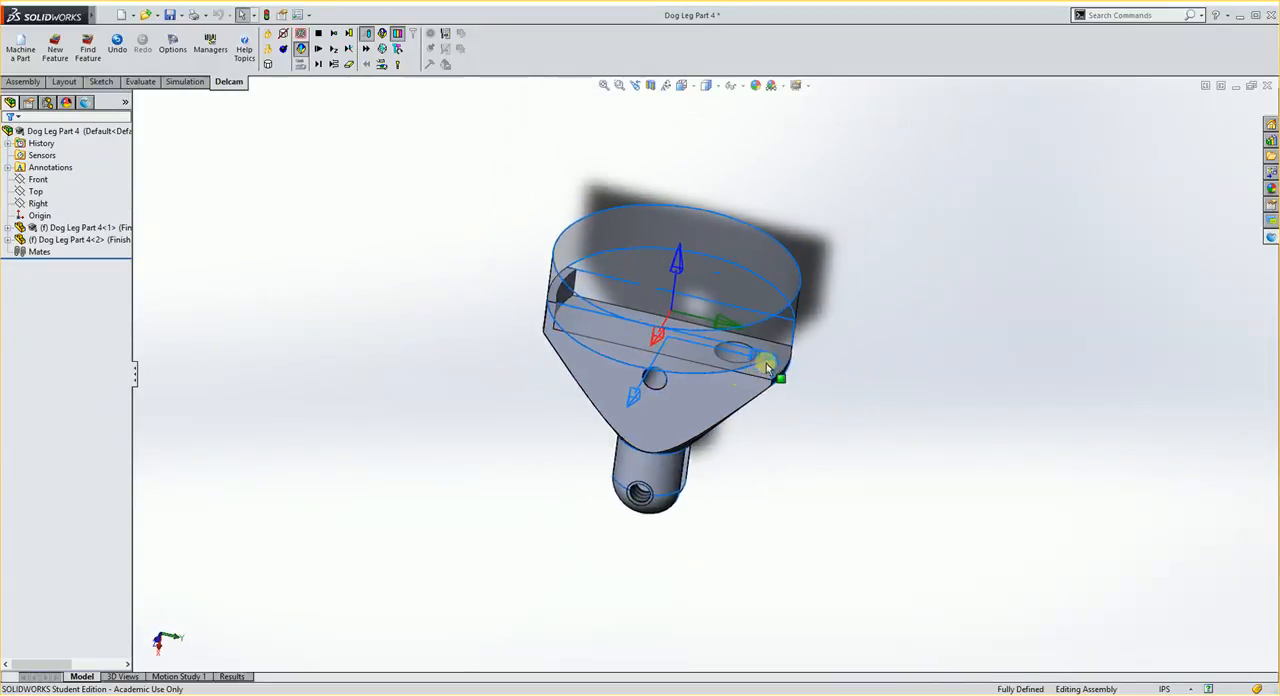
pyautogui.scroll(-1, 777, 330)
pyautogui.click(777, 324)
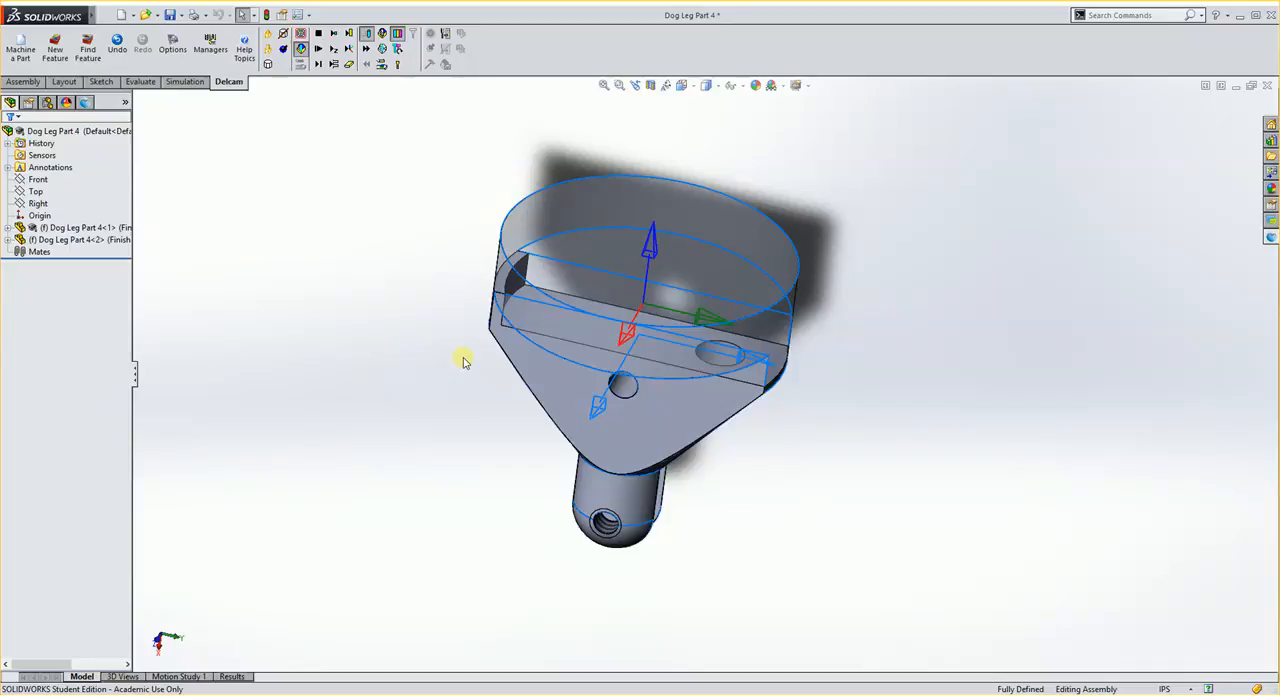
pyautogui.moveTo(462, 361); pyautogui.dragTo(874, 426, button='middle')
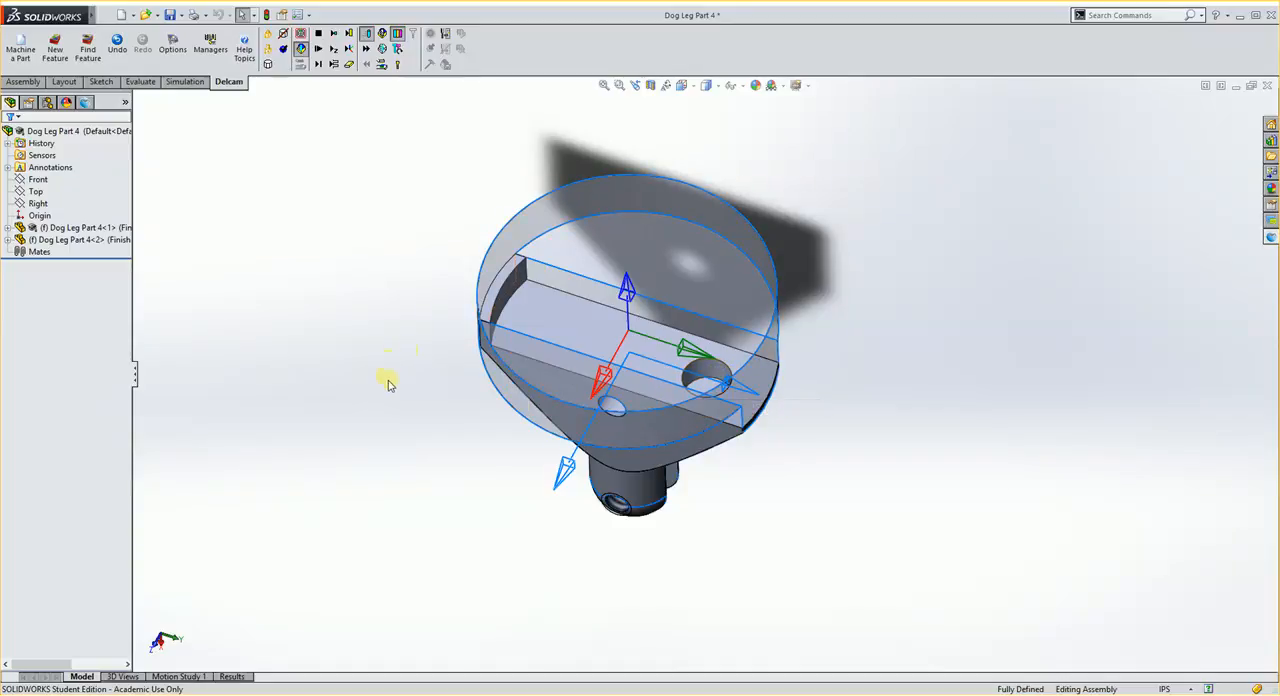
pyautogui.moveTo(389, 381); pyautogui.dragTo(400, 348, button='middle')
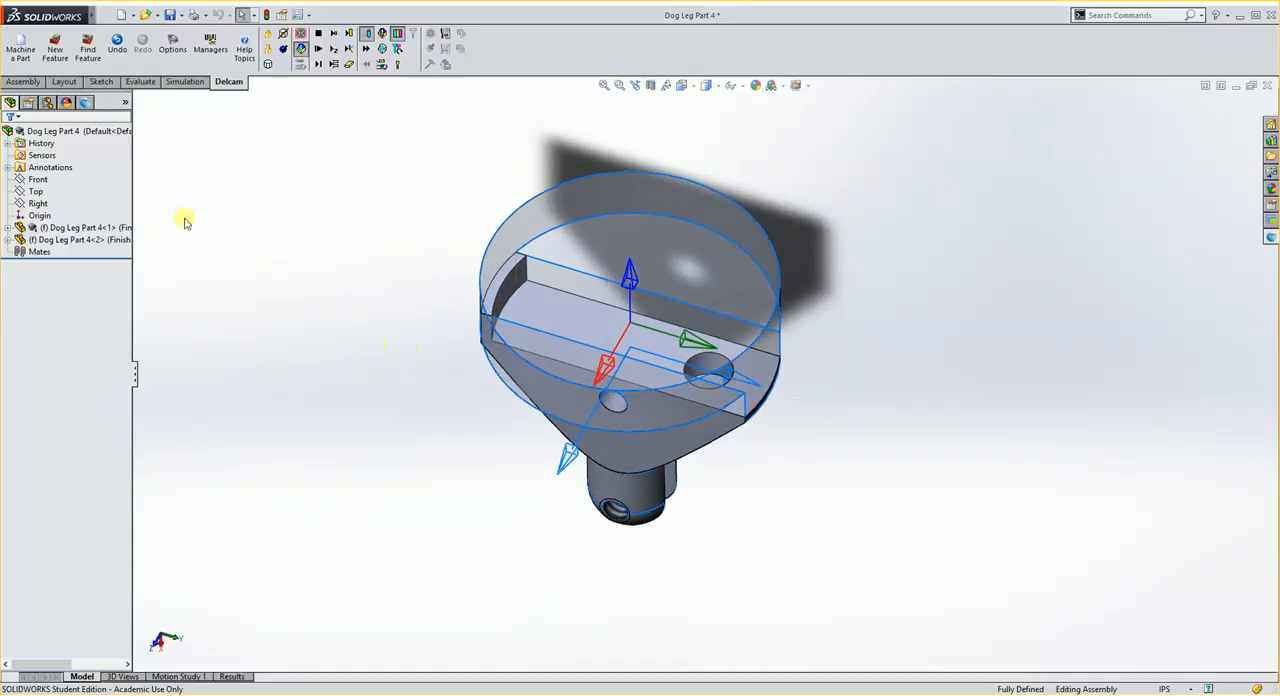
# - Start a new Face machining feature on the finished part's end face beside the slot
pyautogui.click(57, 55)
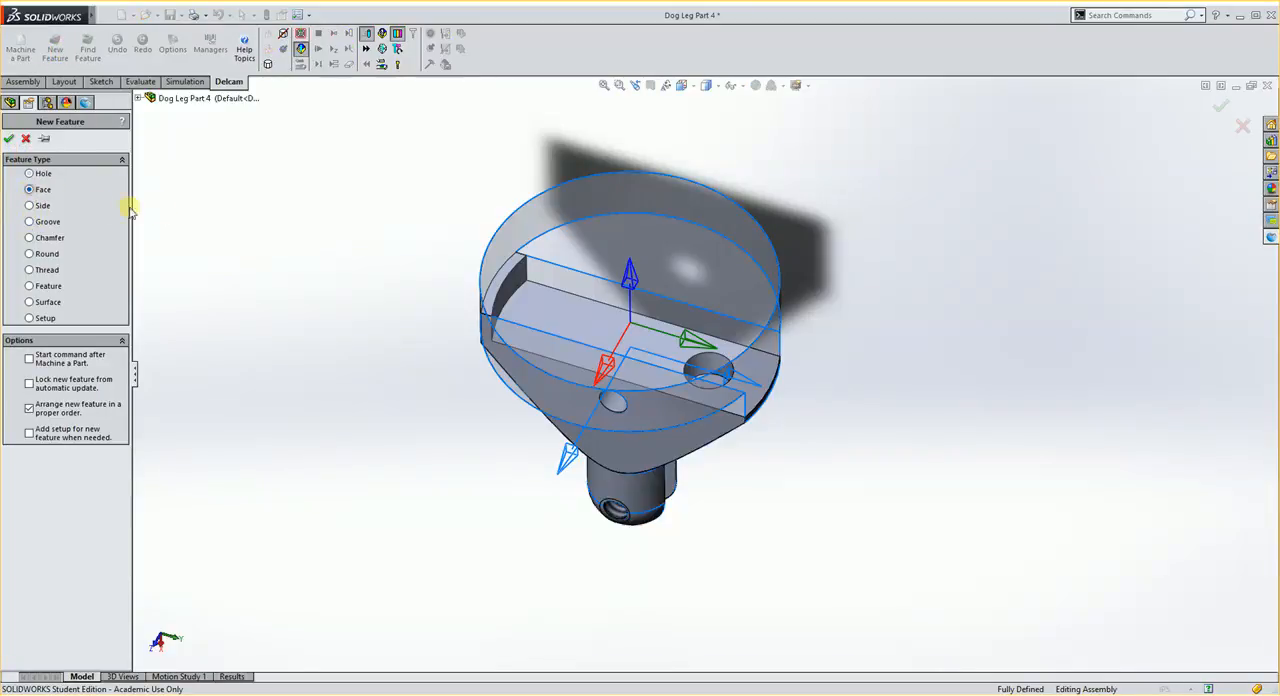
pyautogui.click(9, 138)
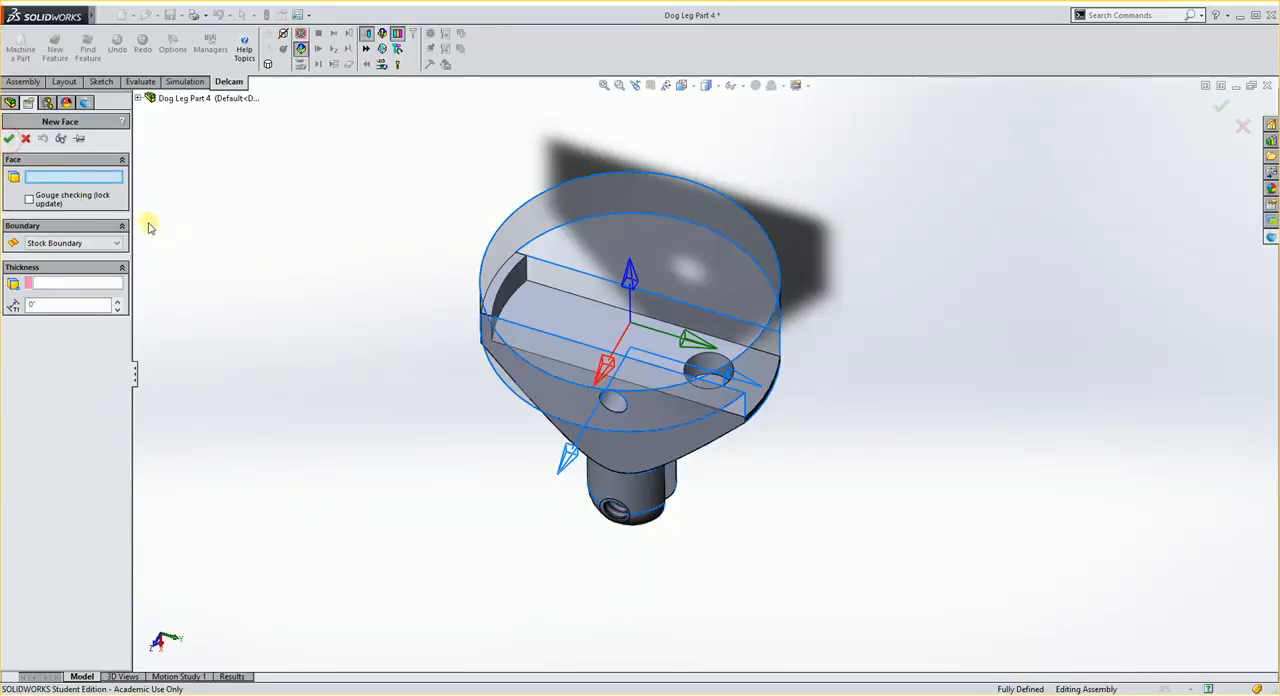
pyautogui.click(512, 270)
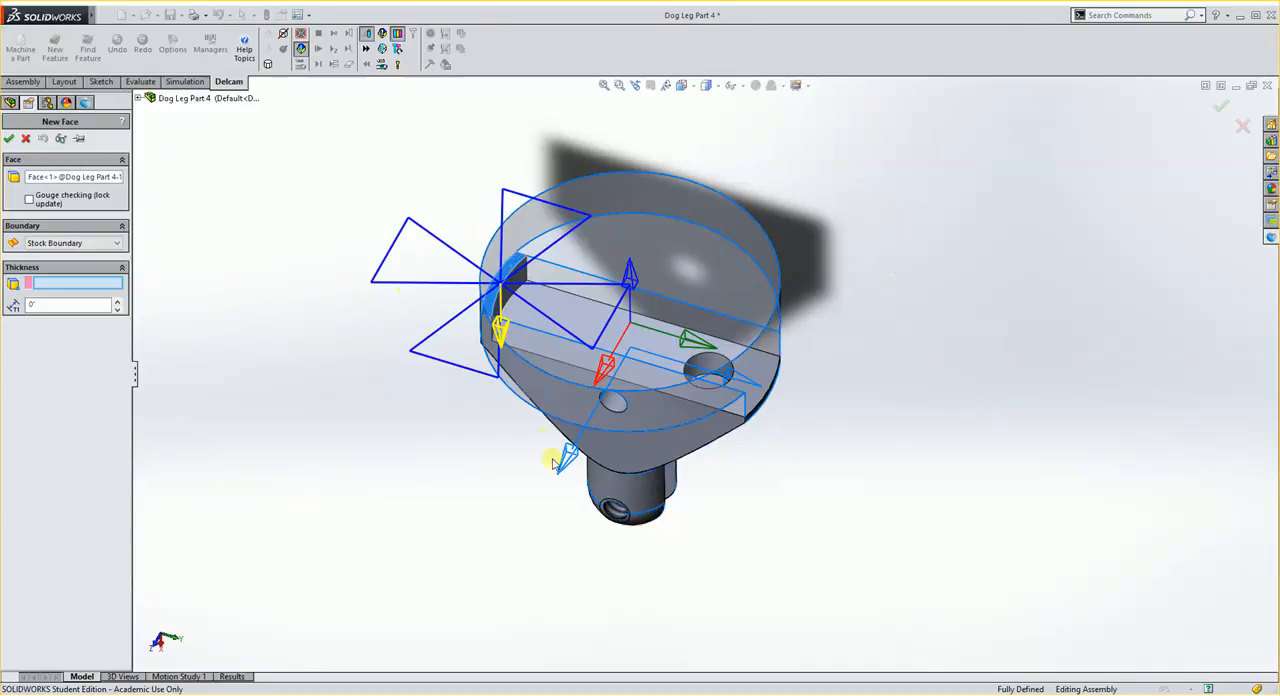
pyautogui.moveTo(489, 491); pyautogui.dragTo(495, 334, button='middle')
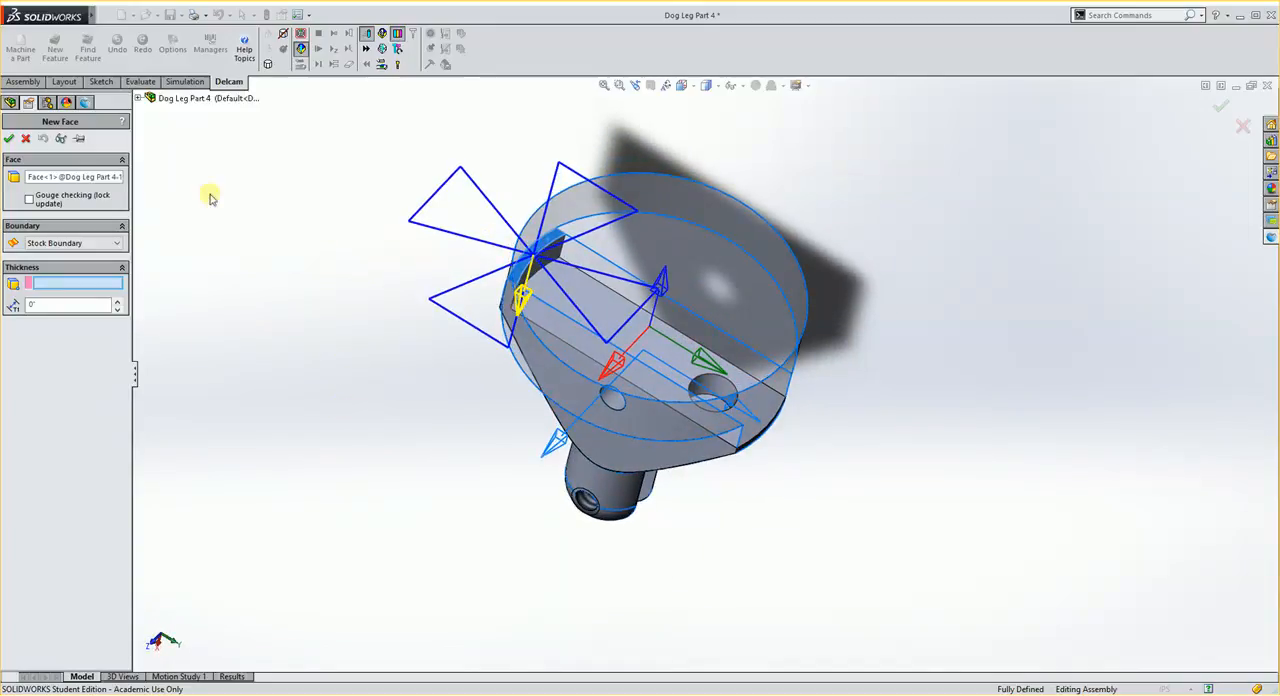
# - Keep Stock Boundary, take the thickness from the stock's outer circular edge, and accept the face feature, showing it in the machining part tree
pyautogui.click(60, 243)
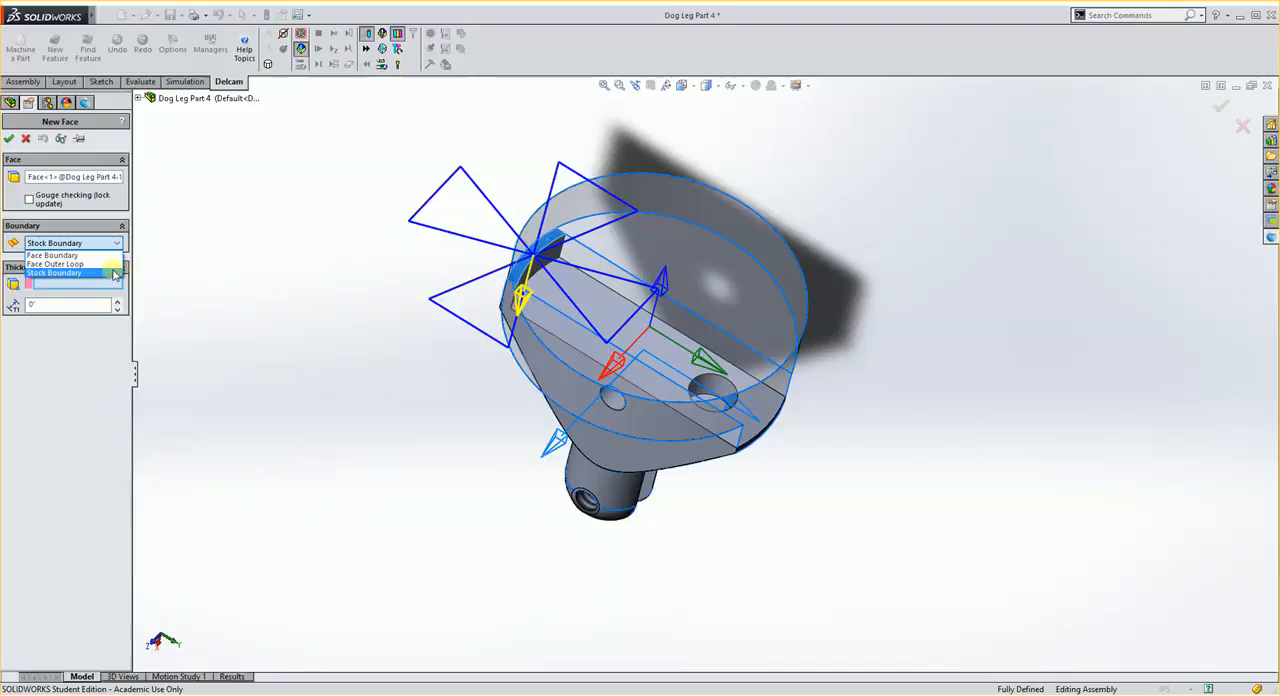
pyautogui.click(88, 288)
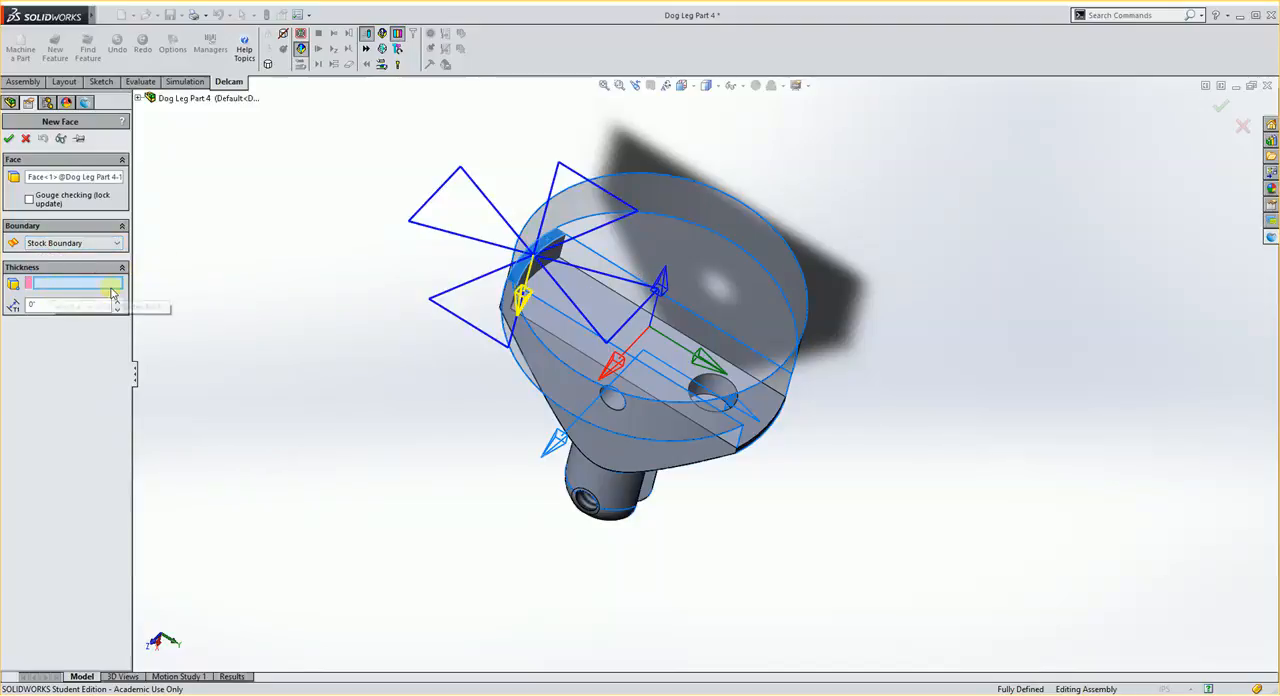
pyautogui.click(655, 173)
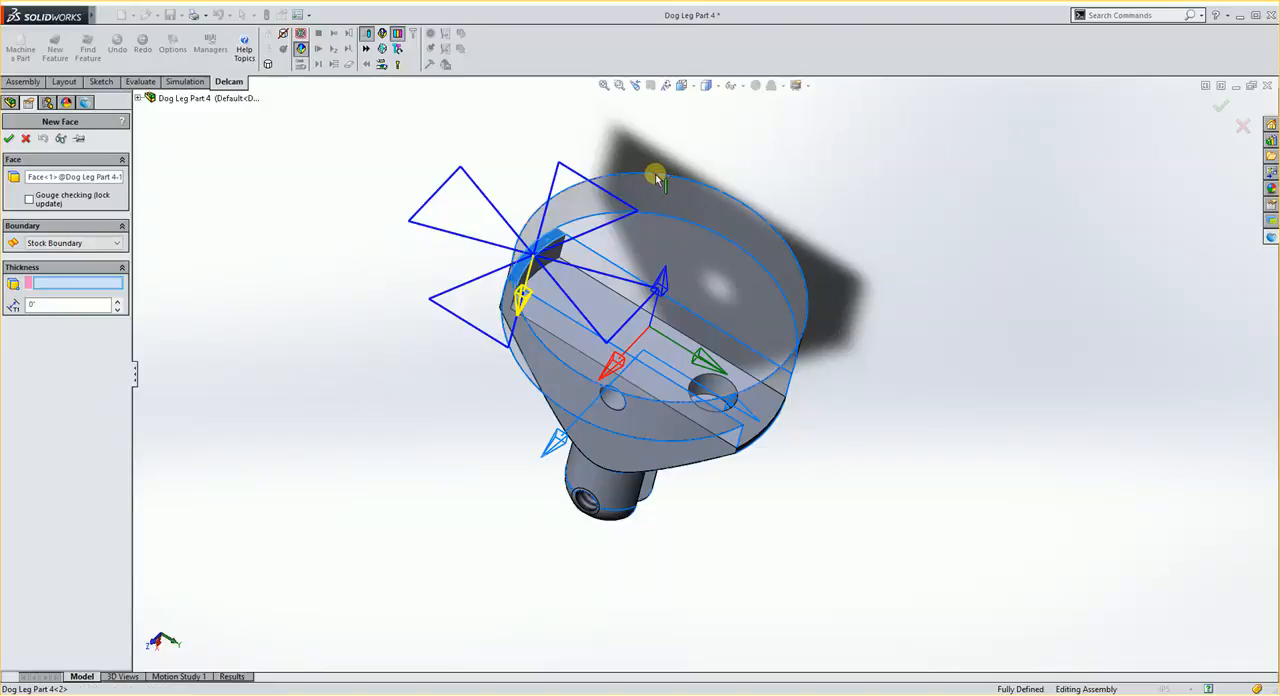
pyautogui.moveTo(334, 454); pyautogui.dragTo(346, 308, button='middle')
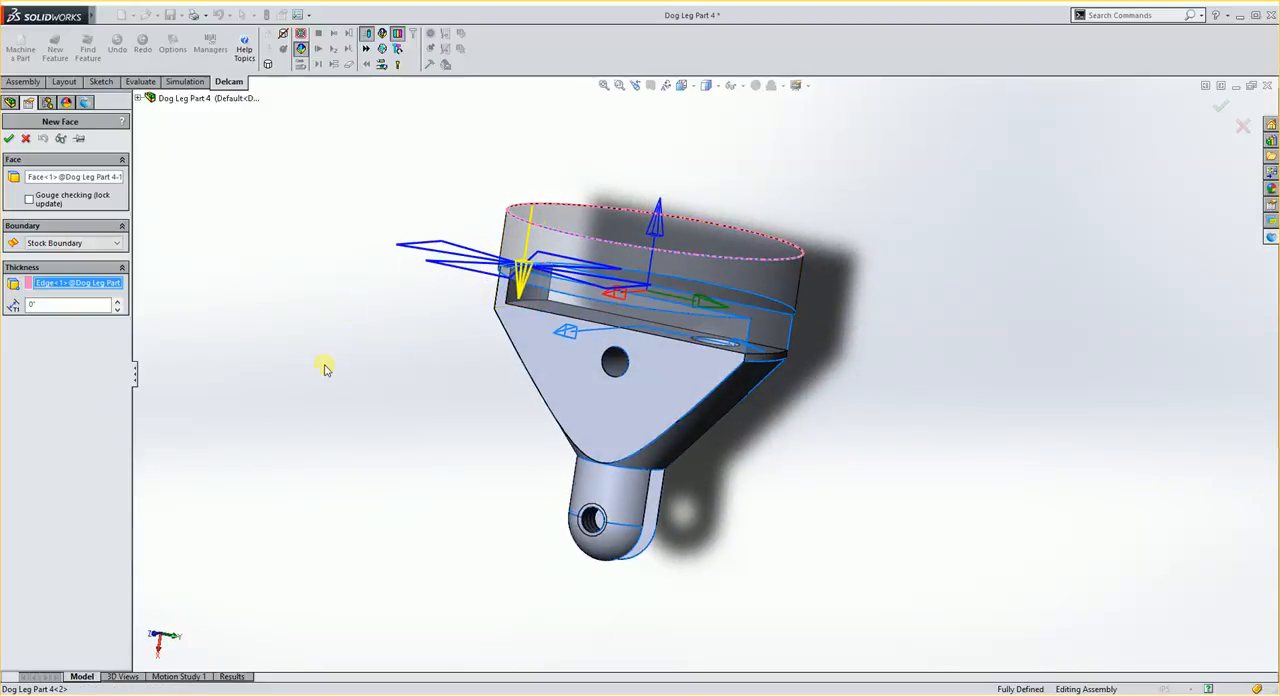
pyautogui.moveTo(326, 363); pyautogui.dragTo(362, 449, button='middle')
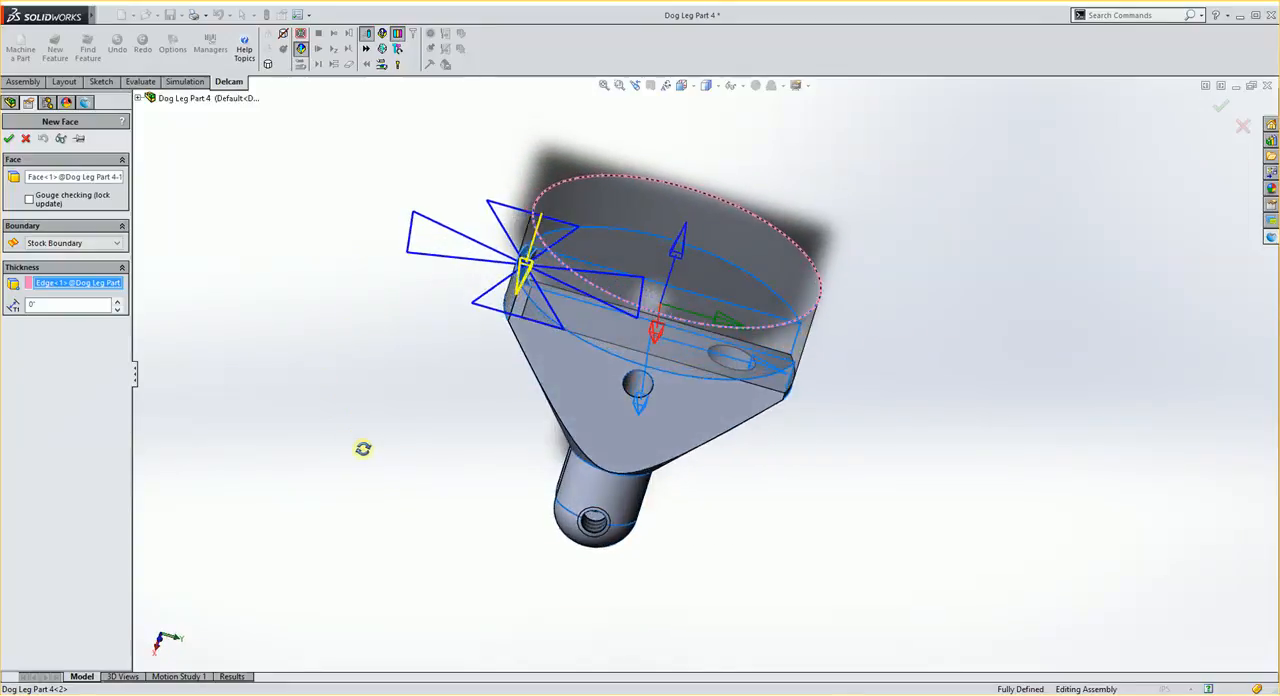
pyautogui.click(9, 140)
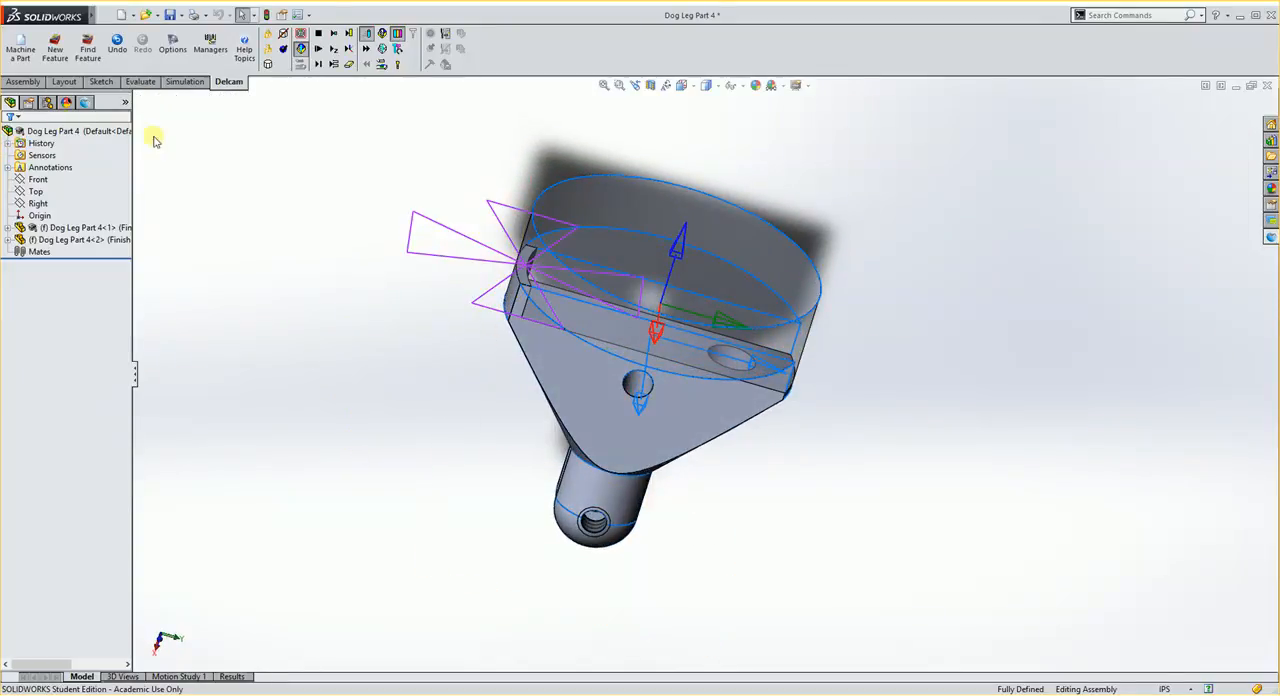
pyautogui.click(85, 104)
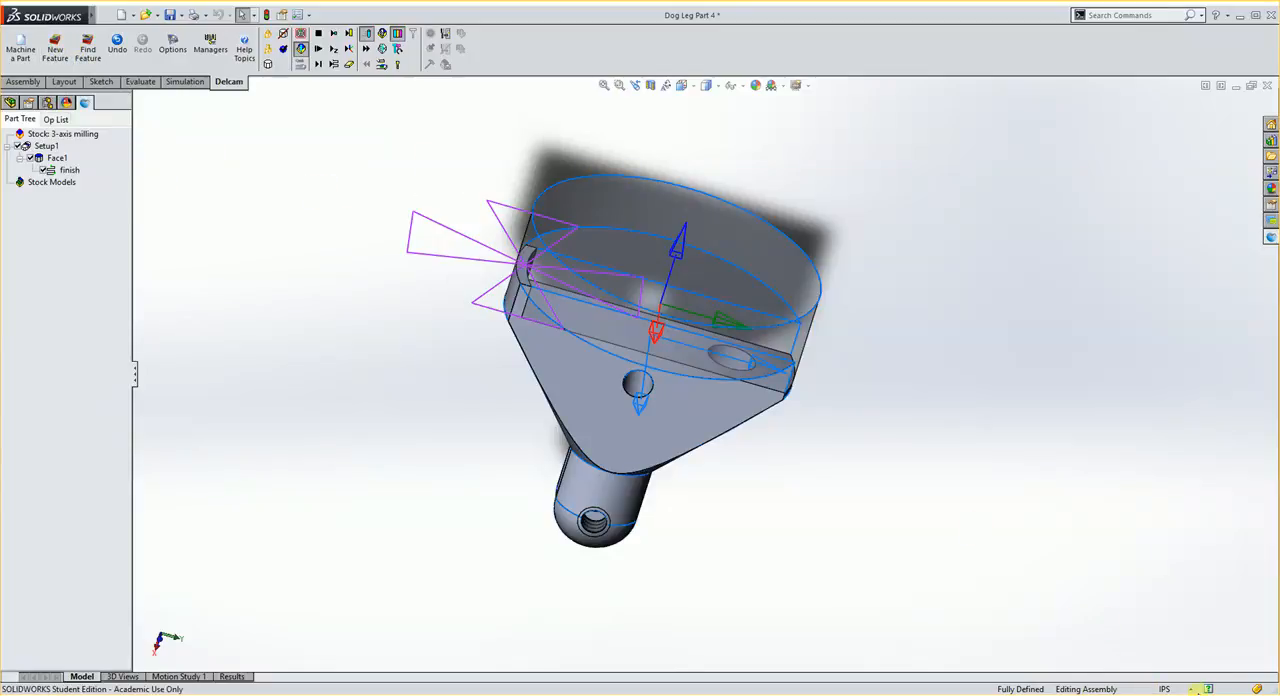
pyautogui.click(1196, 689)
pyautogui.click(1145, 686)
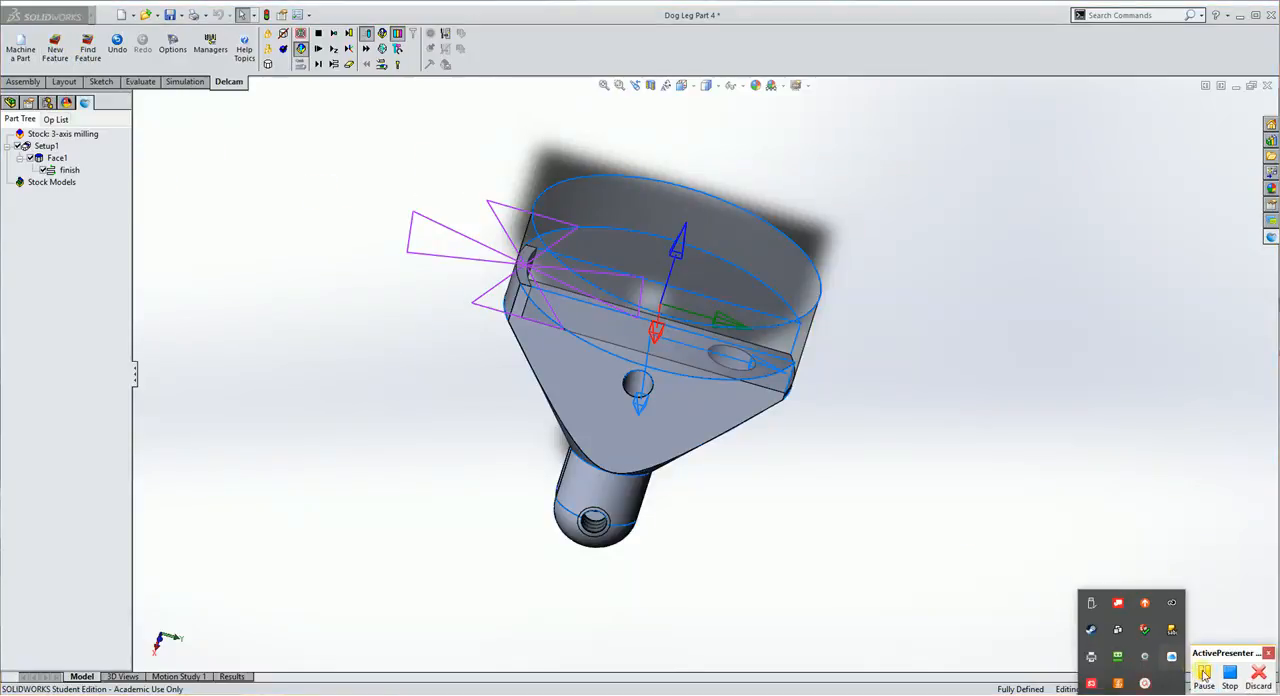
pyautogui.click(1206, 677)
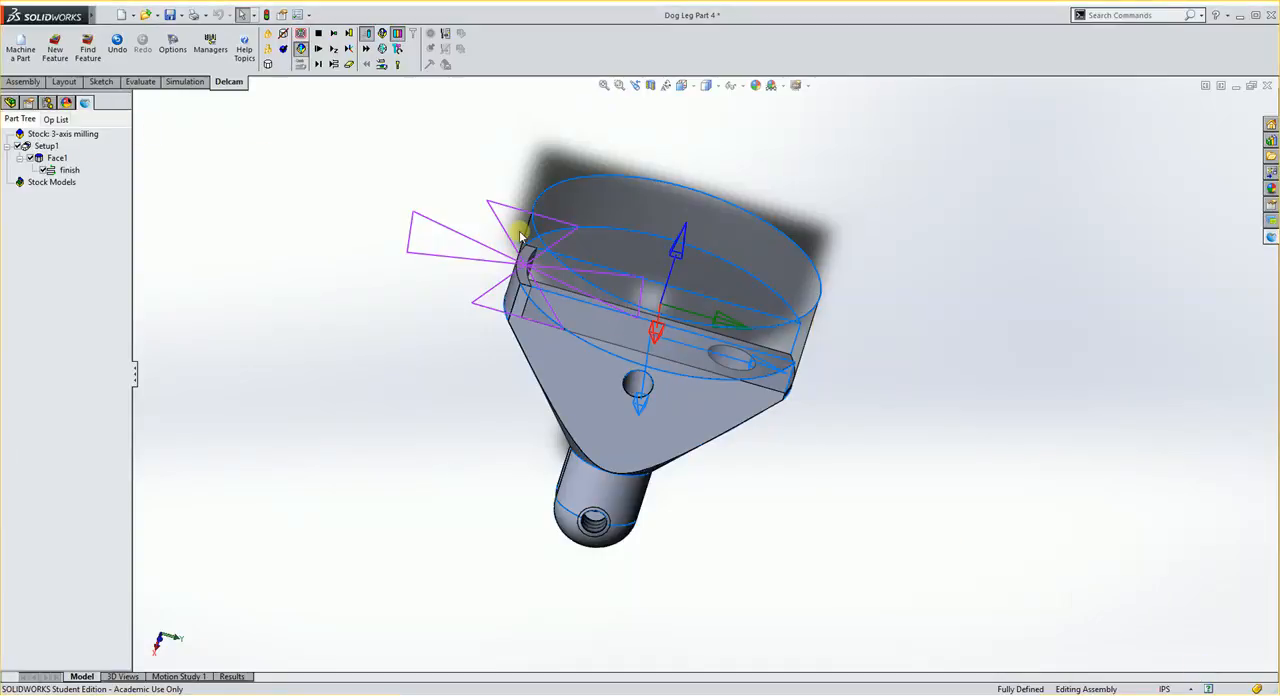
# - Enable a Rough operation in the Face1 feature's attributes, widening the property list to read it, and accept the change
pyautogui.moveTo(450, 208); pyautogui.dragTo(388, 263, button='middle')
pyautogui.click(70, 160)
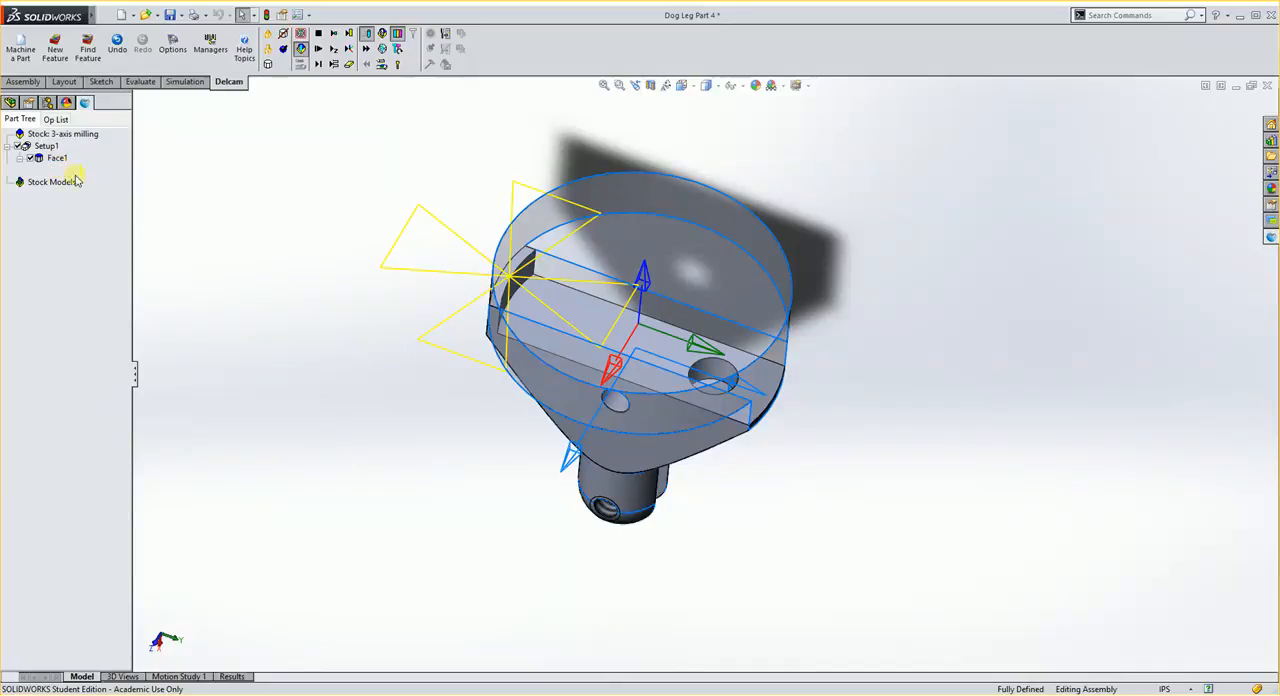
pyautogui.click(70, 171)
pyautogui.click(56, 160)
pyautogui.doubleClick(56, 160)
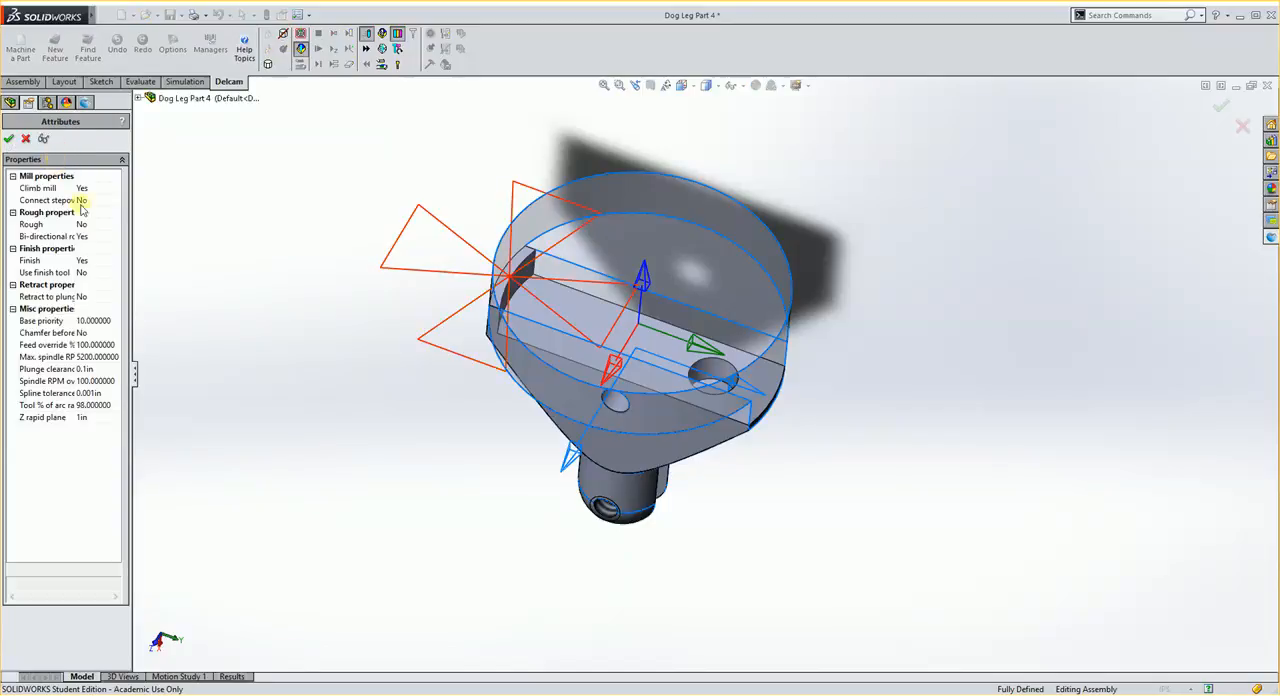
pyautogui.moveTo(136, 368); pyautogui.dragTo(263, 370)
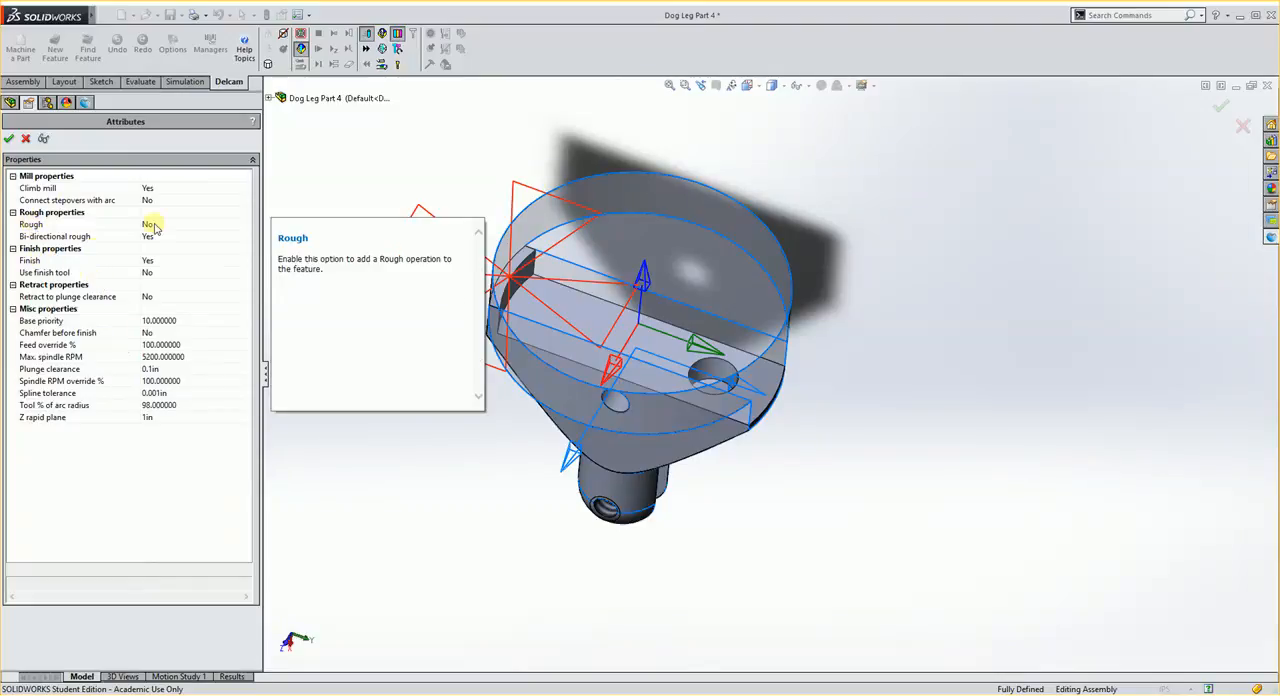
pyautogui.doubleClick(55, 228)
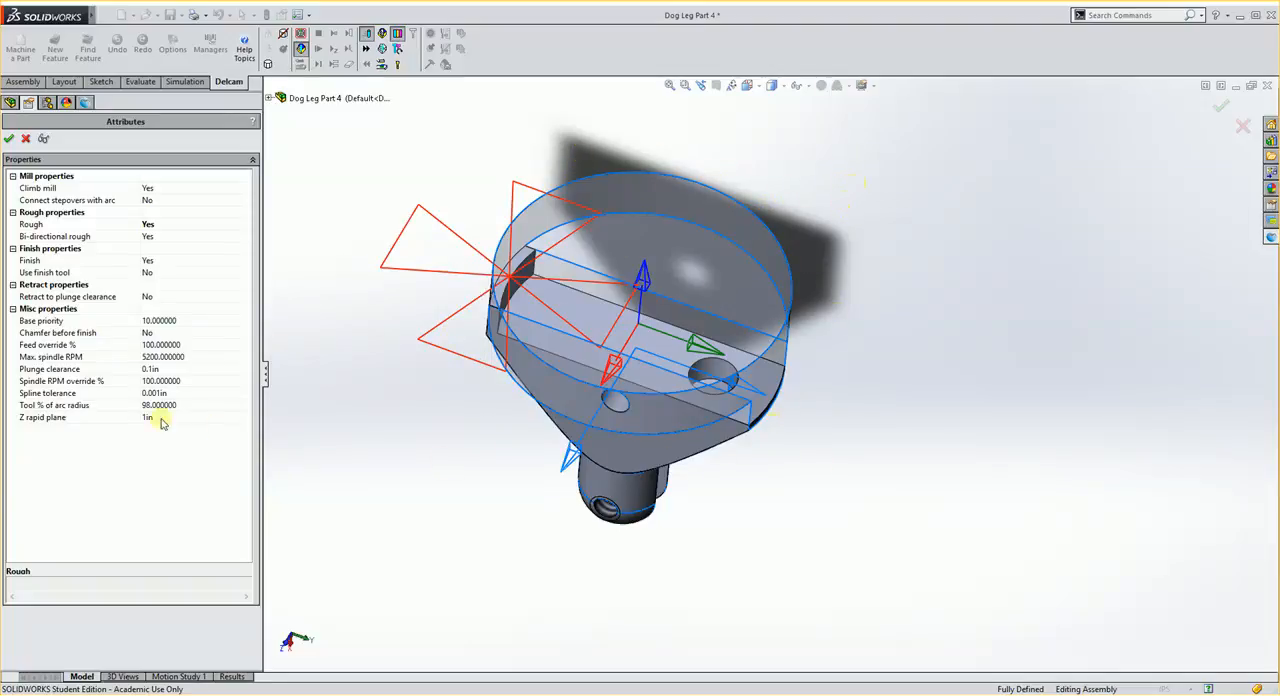
pyautogui.moveTo(50, 408)
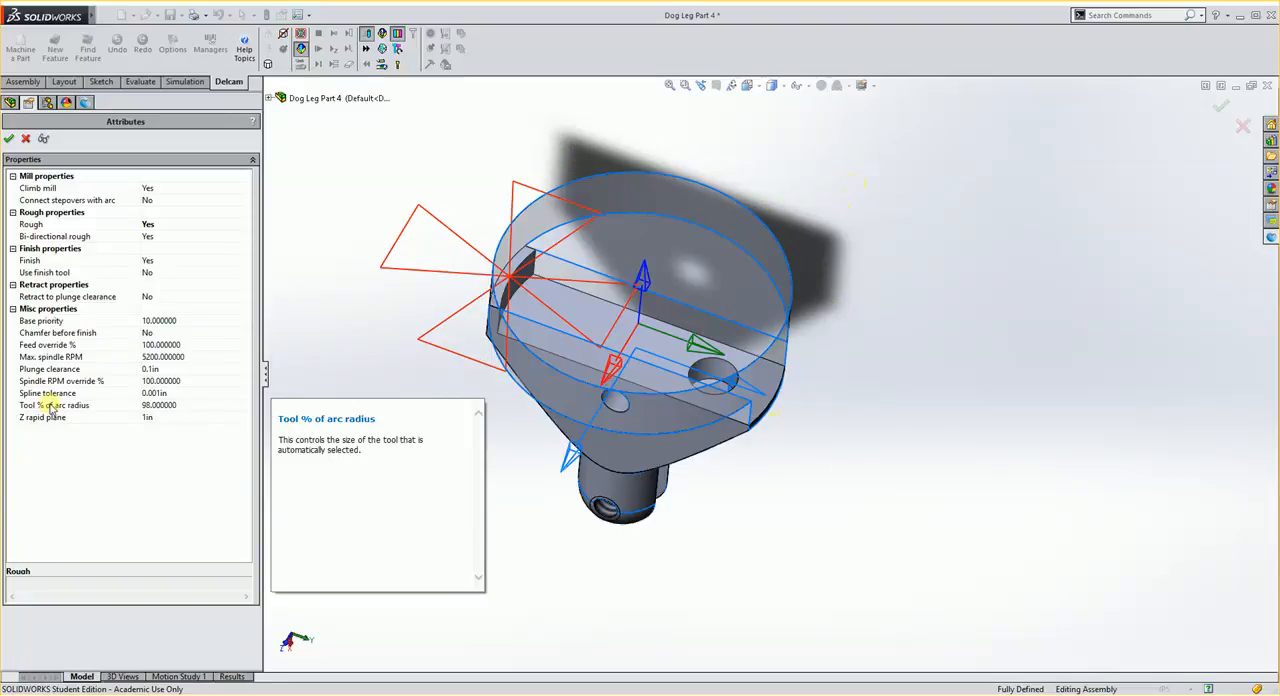
pyautogui.click(9, 138)
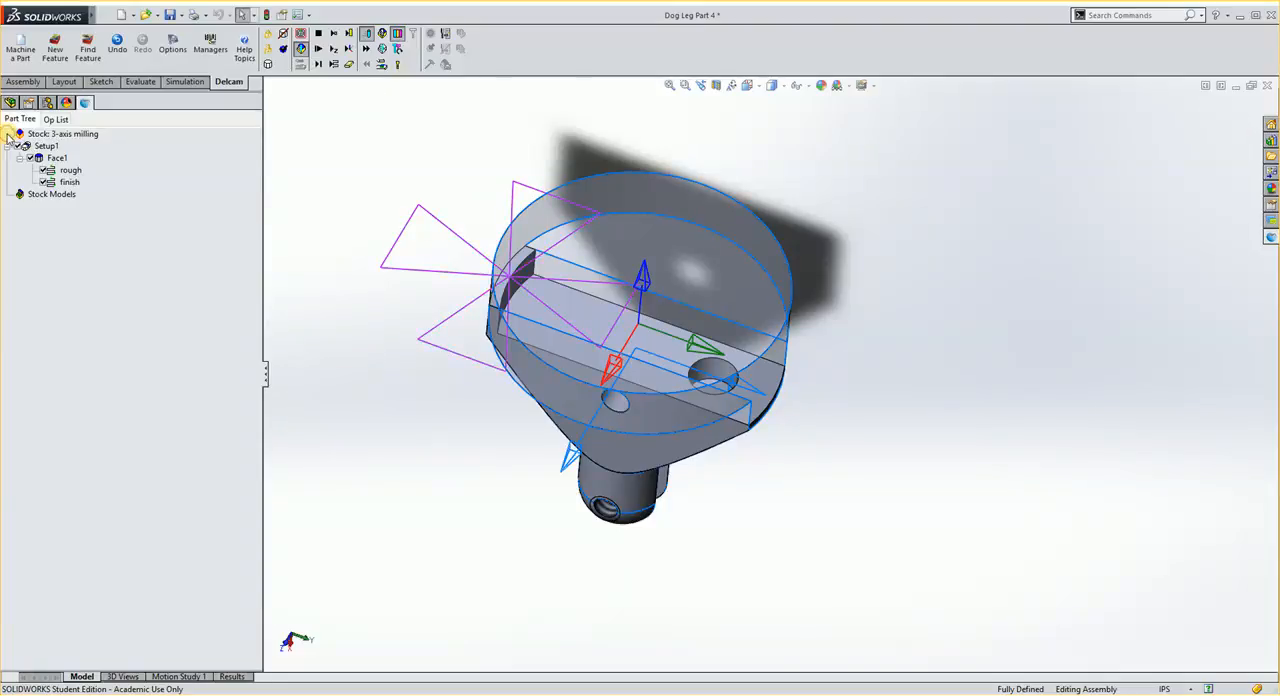
# - Set the Z increment of Face1's rough operation to .125 and accept its attributes
pyautogui.click(72, 172)
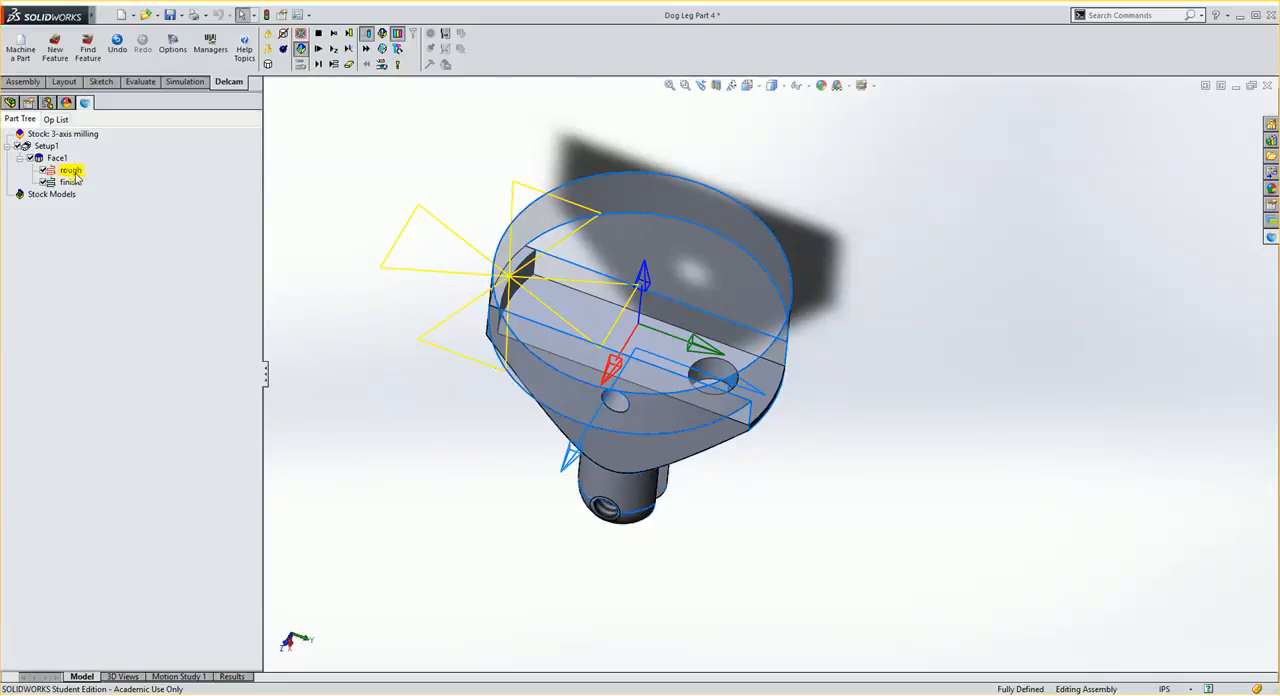
pyautogui.doubleClick(70, 174)
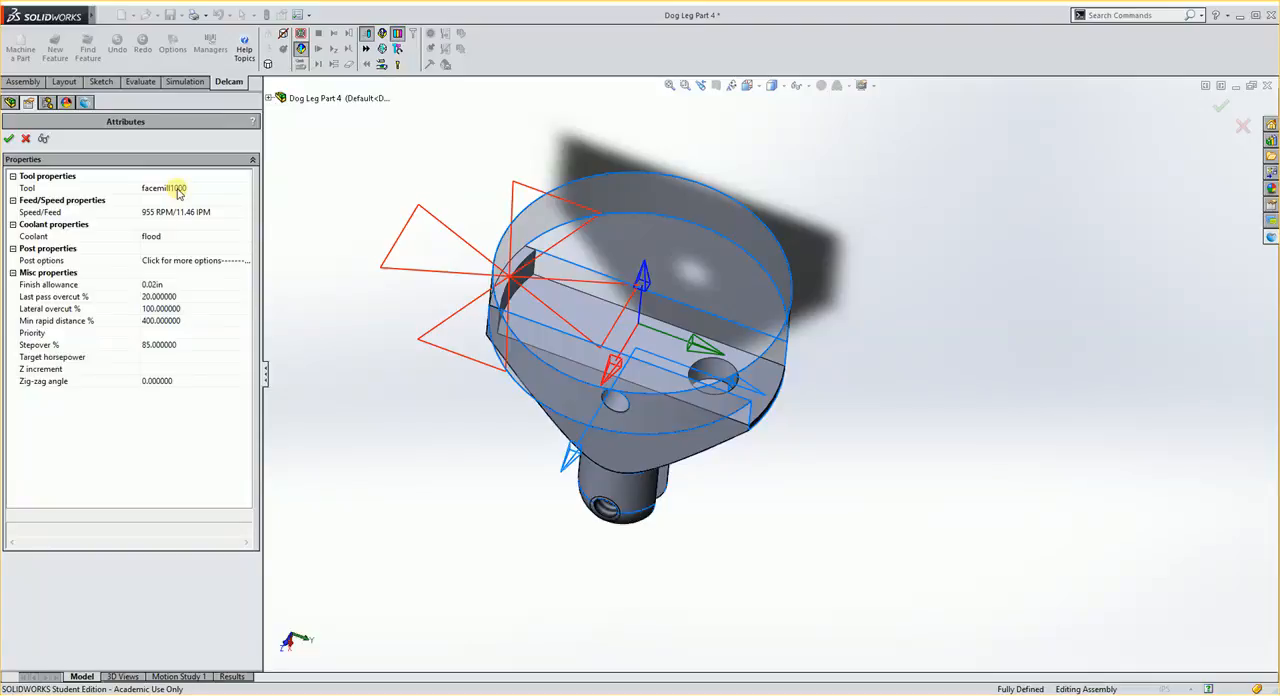
pyautogui.moveTo(53, 219)
pyautogui.click(161, 368)
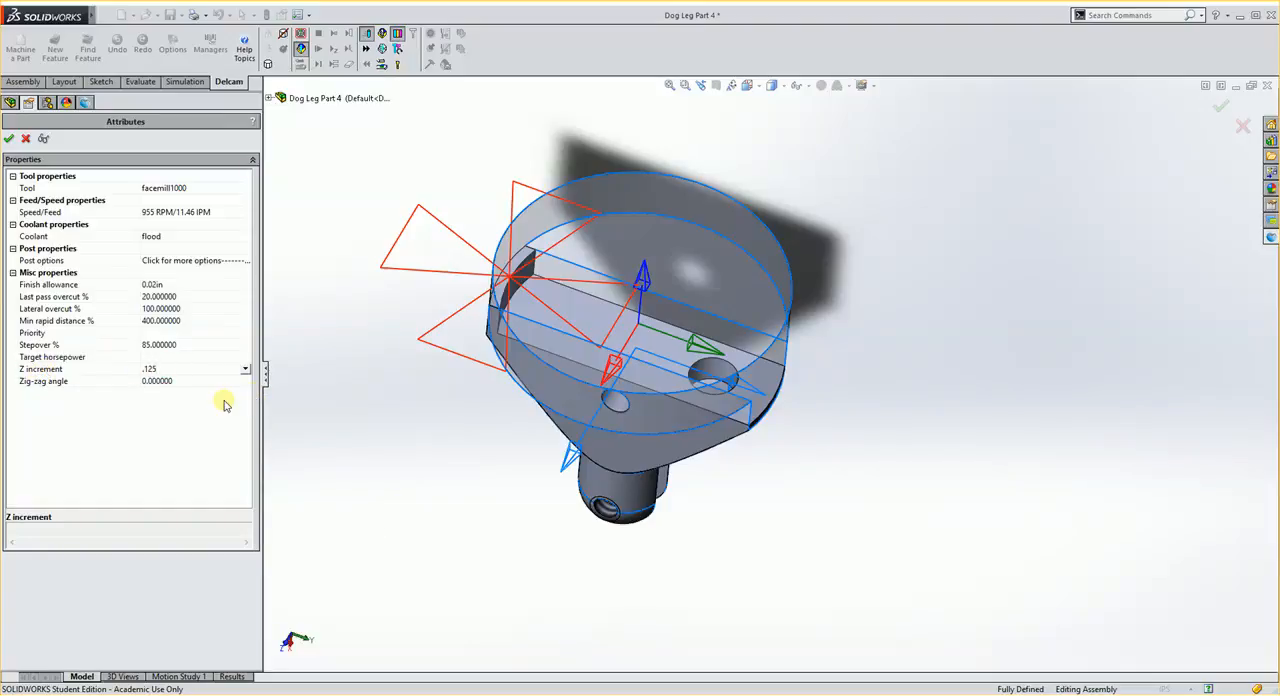
pyautogui.click(10, 140)
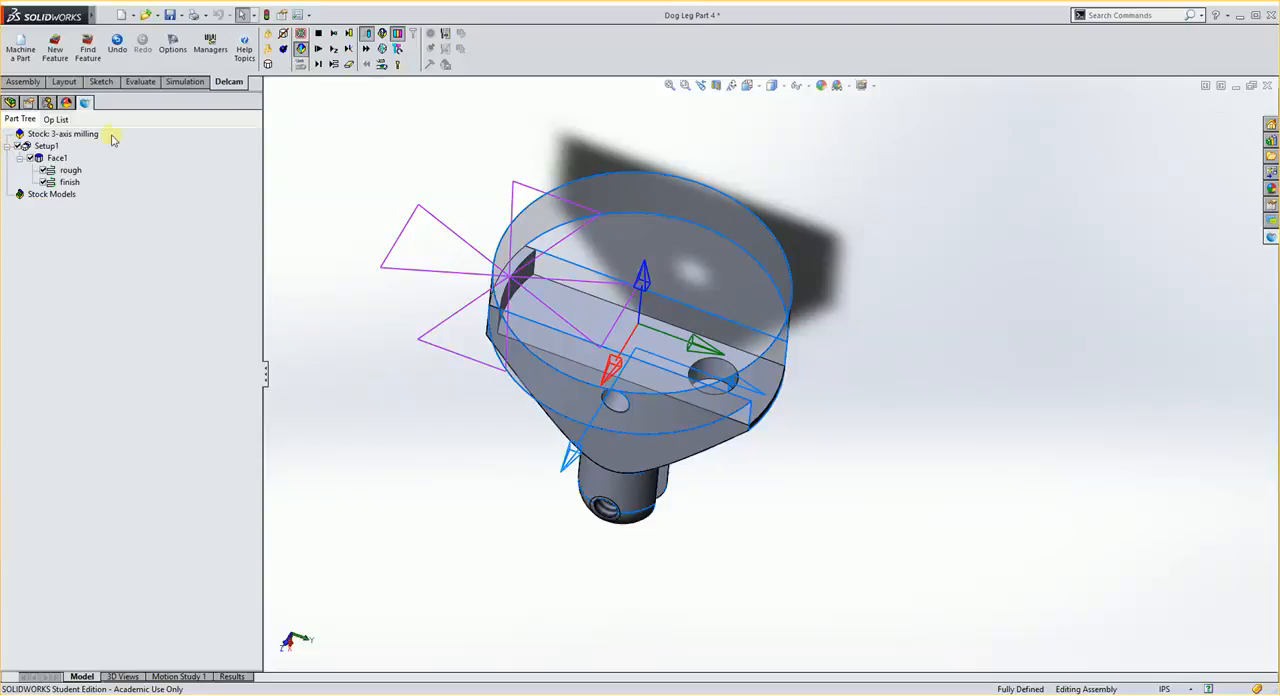
# - Run the machining simulation of the Face1 operations, view the cut result from another angle, and stop it
pyautogui.click(319, 51)
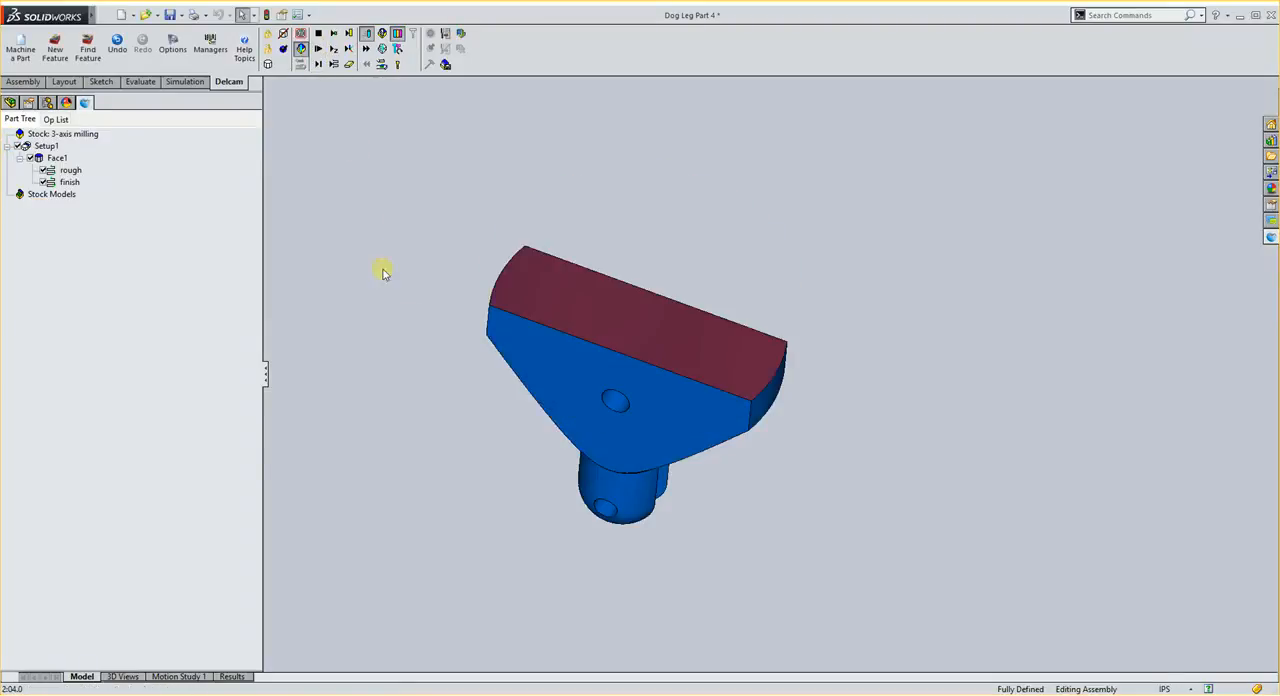
pyautogui.moveTo(380, 271); pyautogui.dragTo(420, 210, button='middle')
pyautogui.click(320, 34)
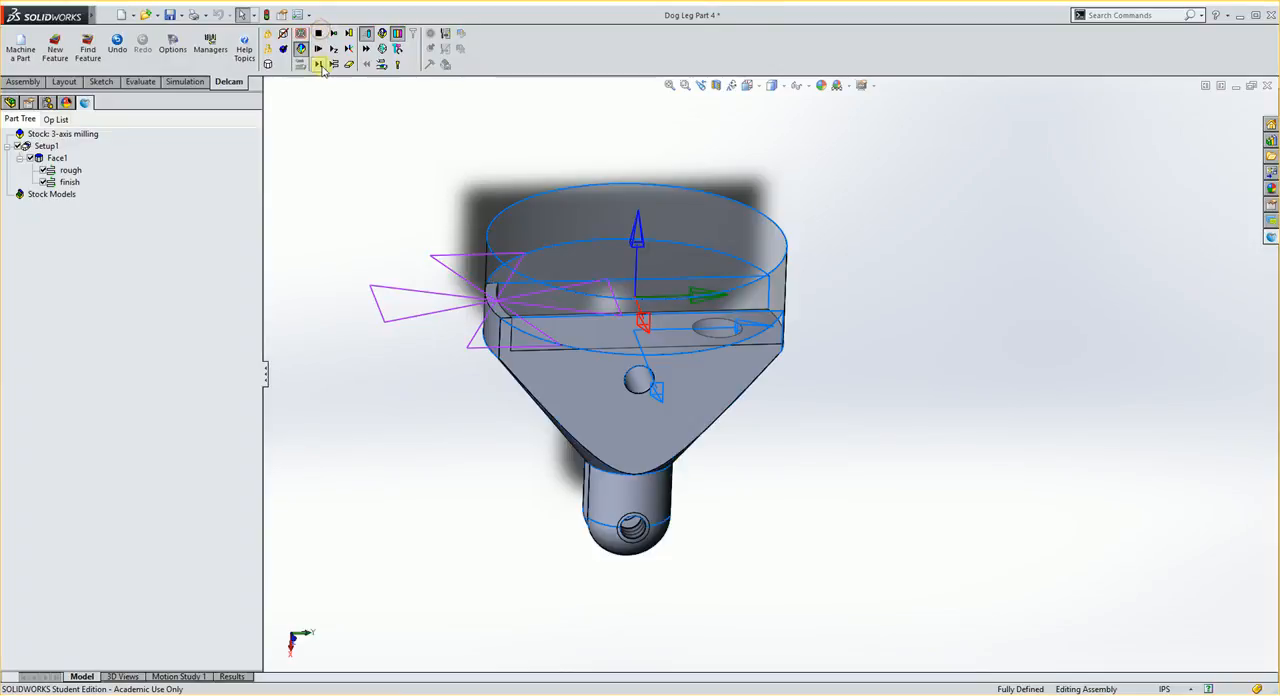
# - Step through the rough and finish facing passes in the simulation, check the machined end face, and stop the simulation
pyautogui.click(333, 67)
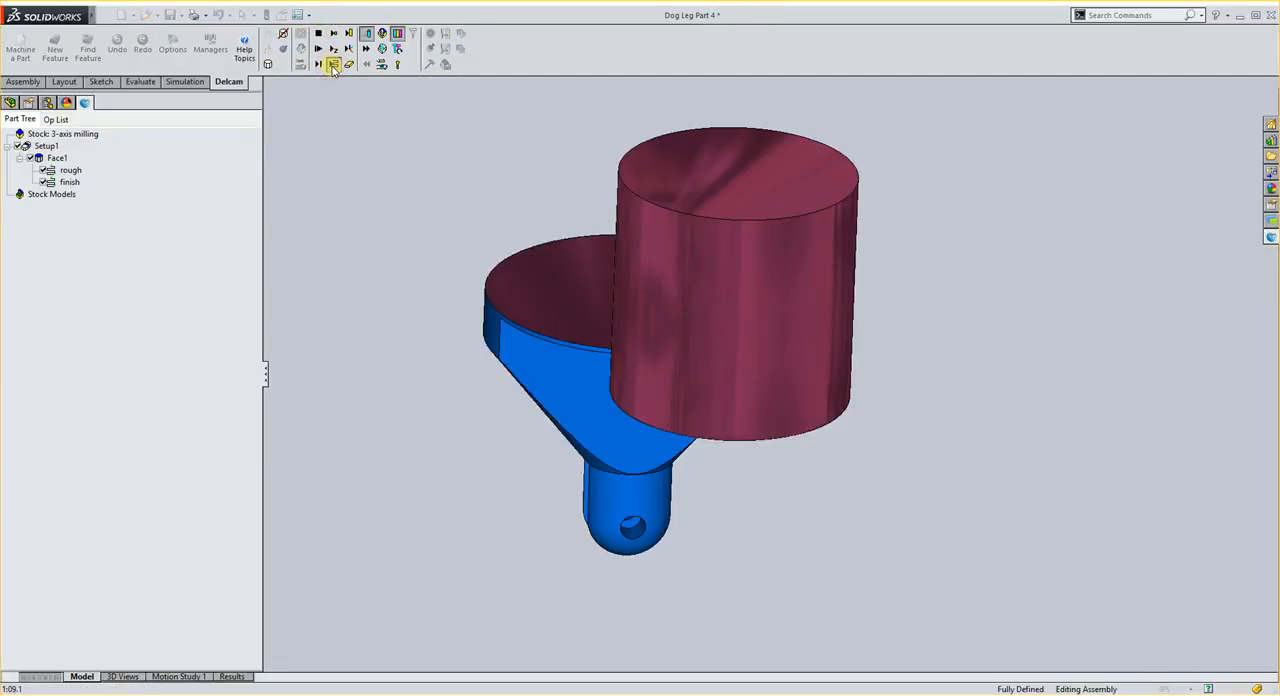
pyautogui.moveTo(532, 257); pyautogui.dragTo(502, 220, button='middle')
pyautogui.click(316, 64)
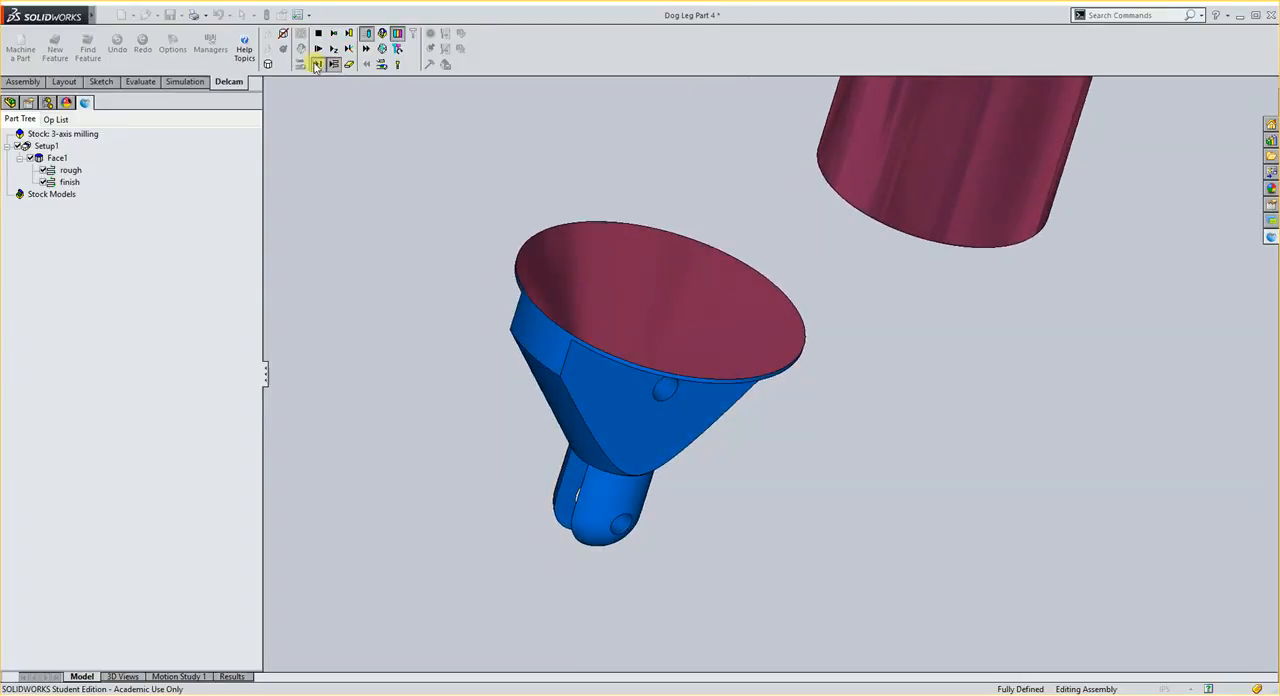
pyautogui.click(316, 66)
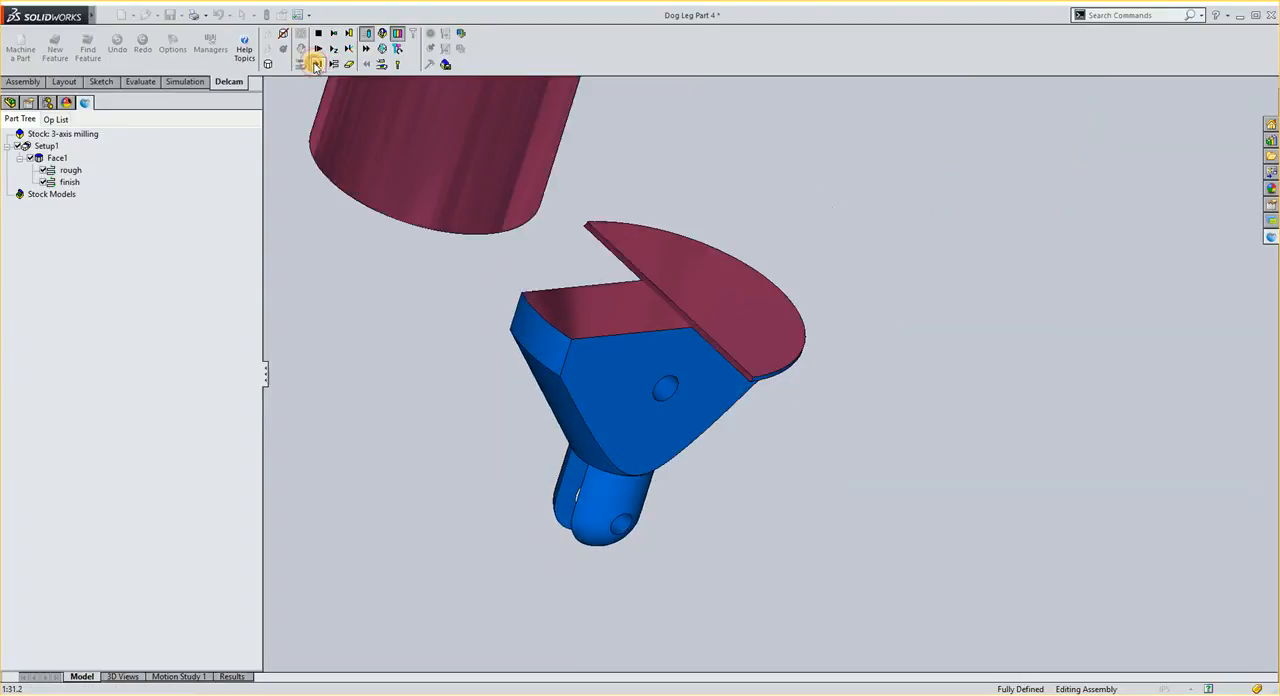
pyautogui.click(316, 66)
pyautogui.click(316, 66)
pyautogui.click(316, 66)
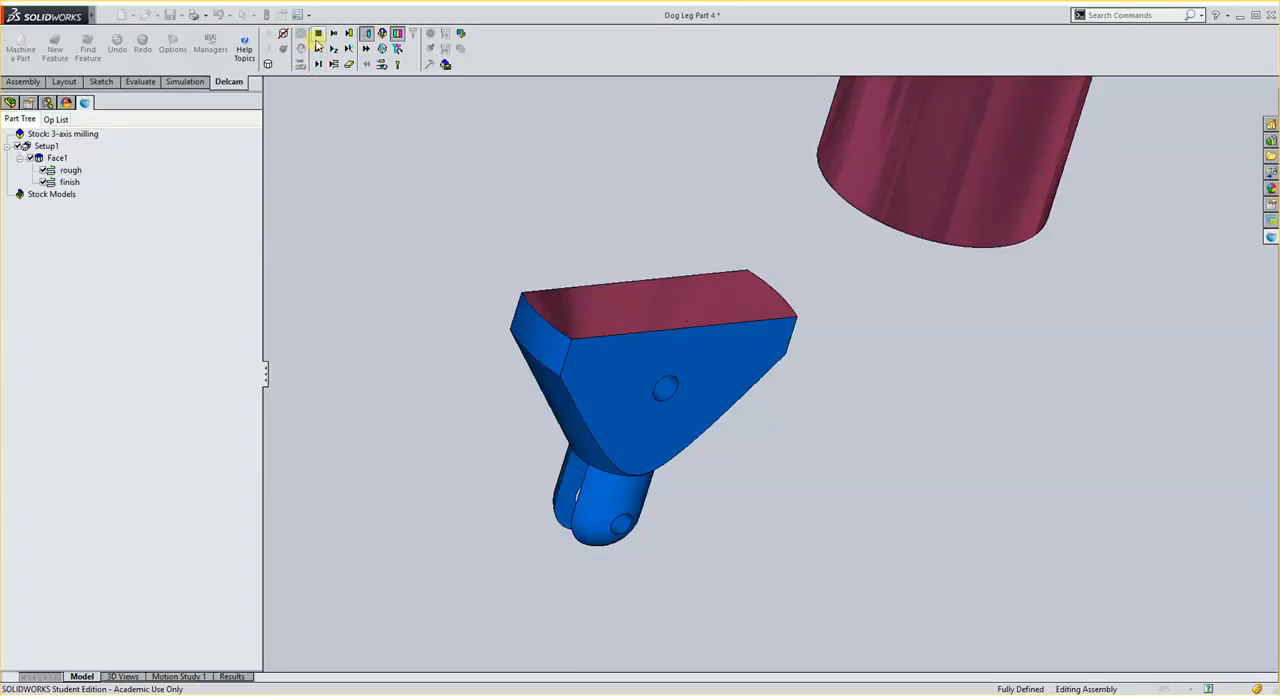
pyautogui.click(318, 33)
pyautogui.moveTo(806, 331); pyautogui.dragTo(620, 380, button='middle')
pyautogui.click(320, 34)
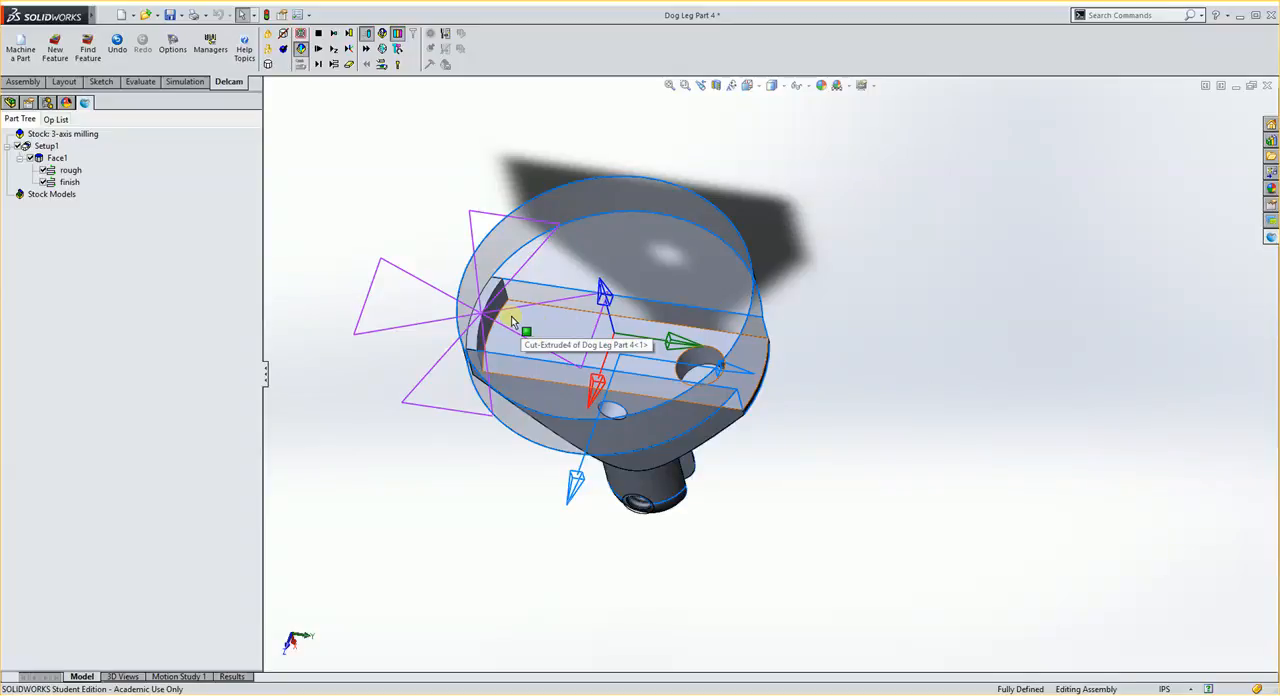
# - Sketch a line about 1.40 in long on the slot floor, starting at the origin and running lengthwise past the part's open end
pyautogui.moveTo(512, 320); pyautogui.dragTo(559, 356, button='middle')
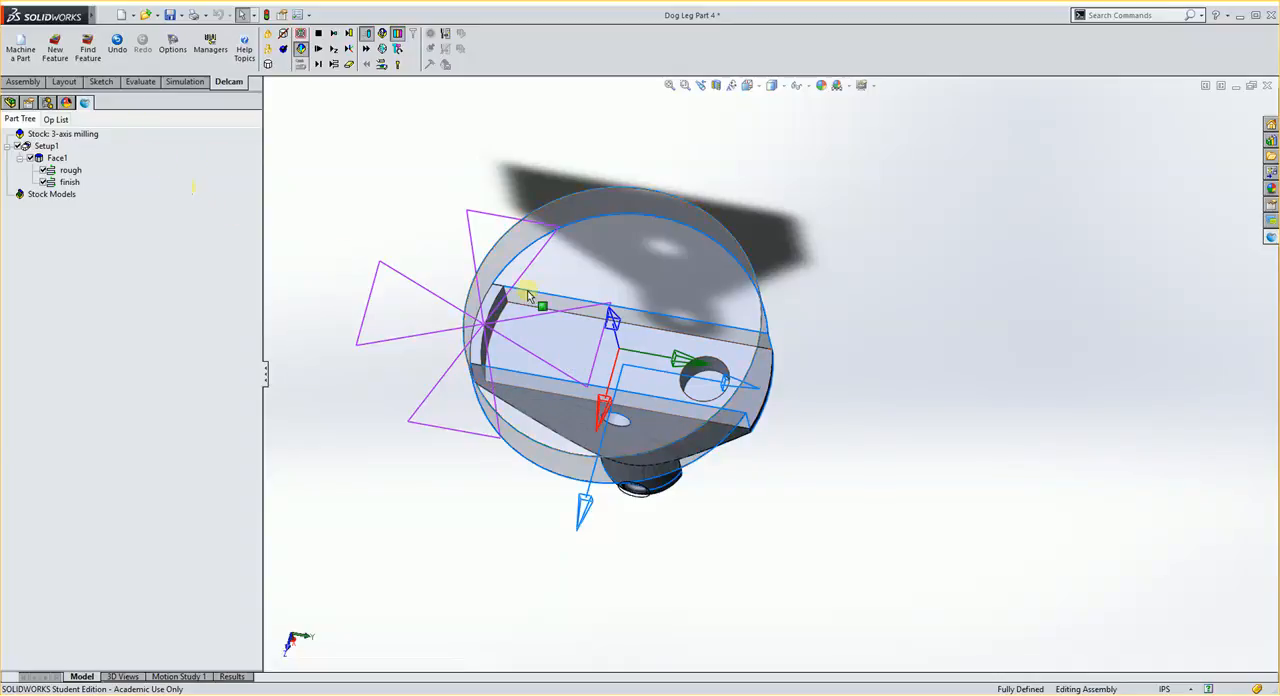
pyautogui.click(556, 350)
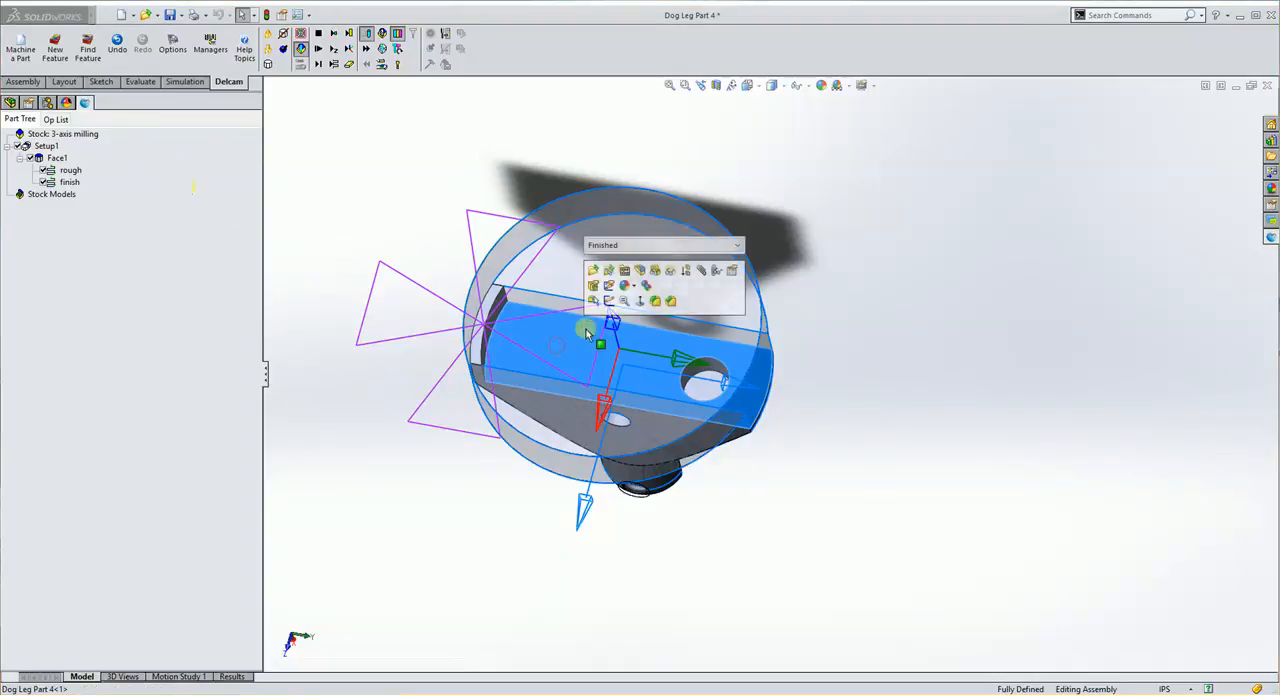
pyautogui.click(100, 82)
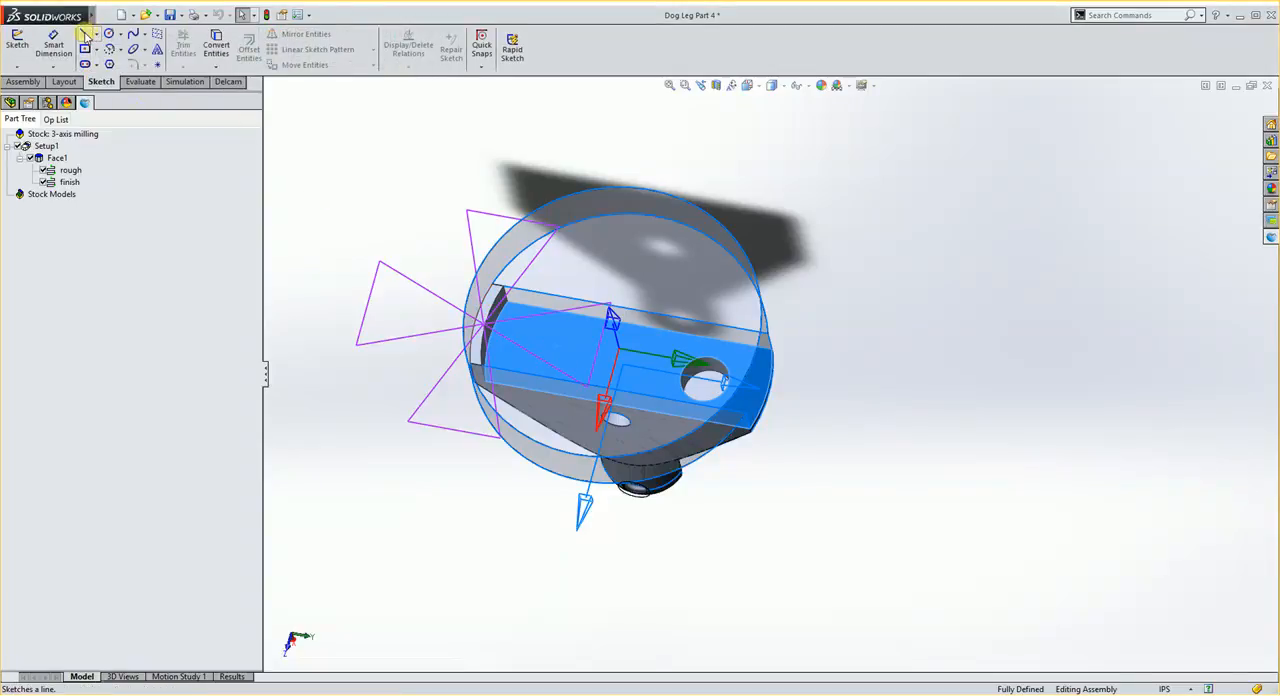
pyautogui.click(86, 35)
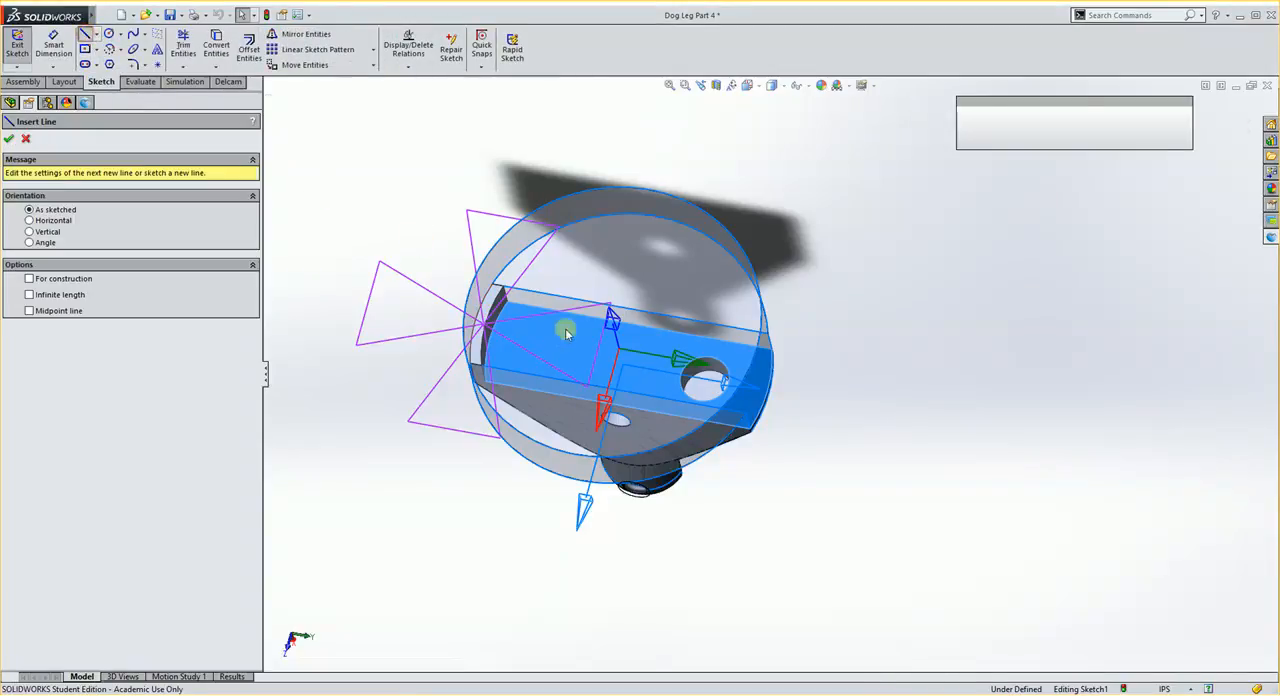
pyautogui.click(621, 366)
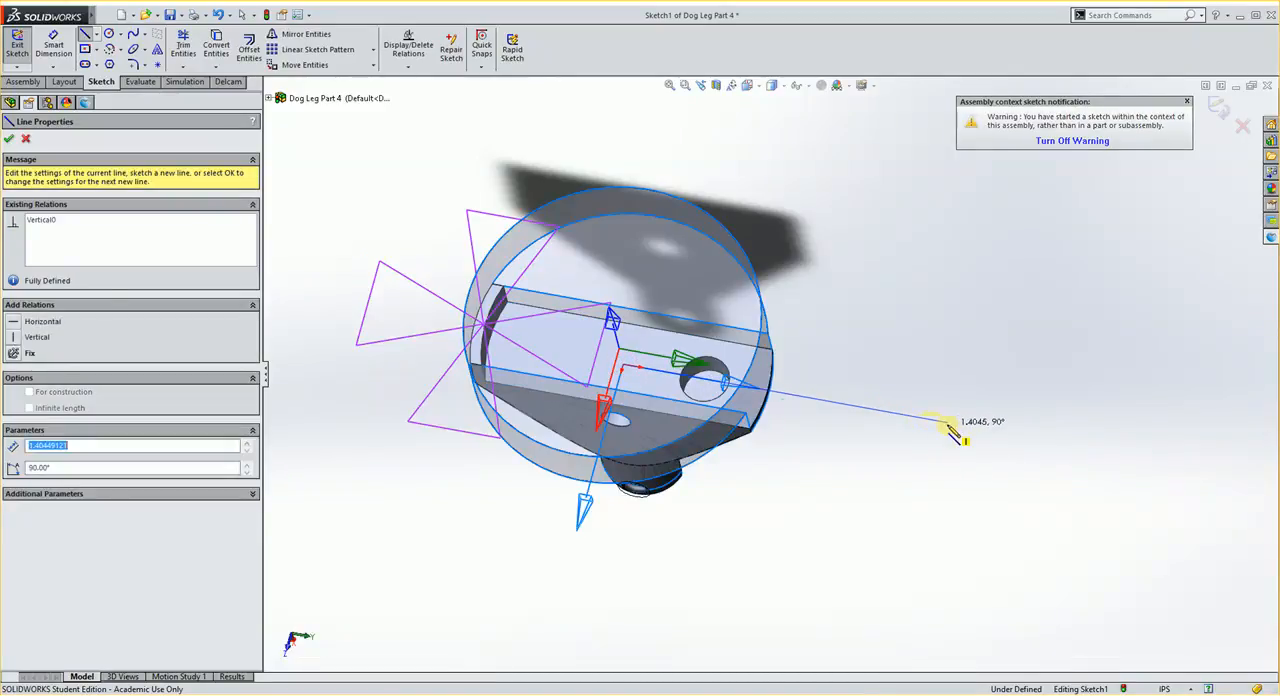
pyautogui.click(950, 426)
pyautogui.press('Escape')
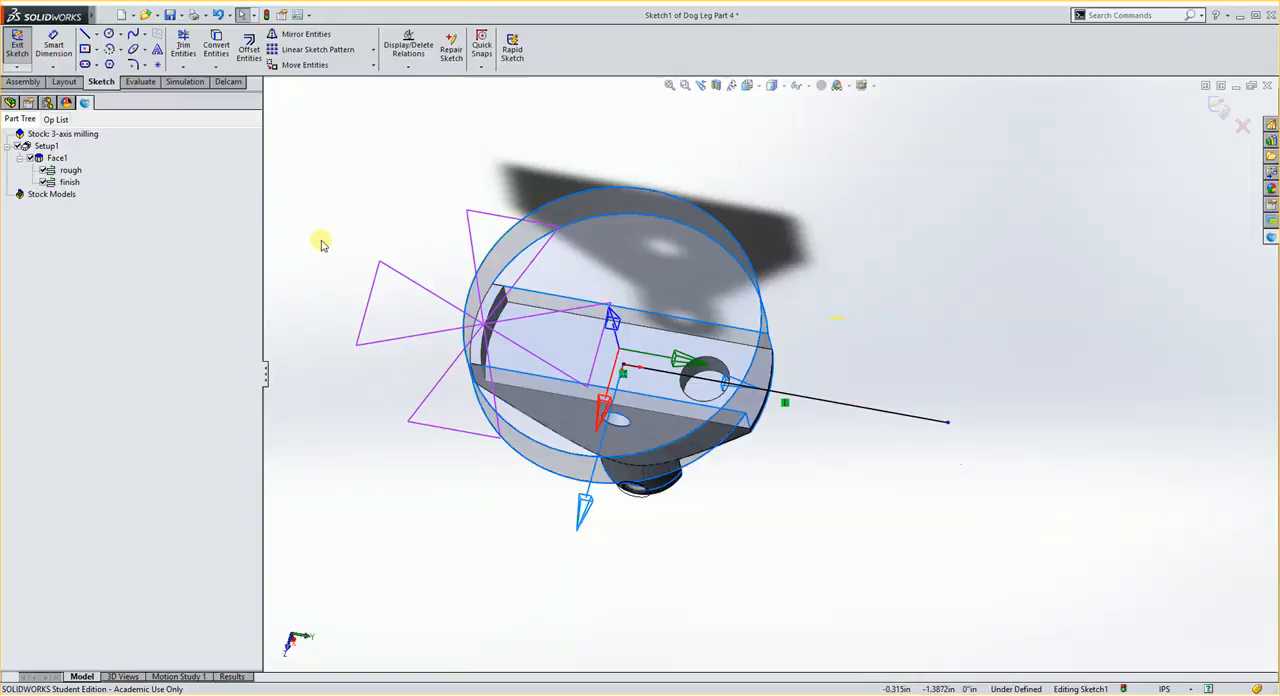
# - Dimension the line's outer endpoint 0.6 in from the corner at the slot's open end and finish the sketch
pyautogui.click(53, 46)
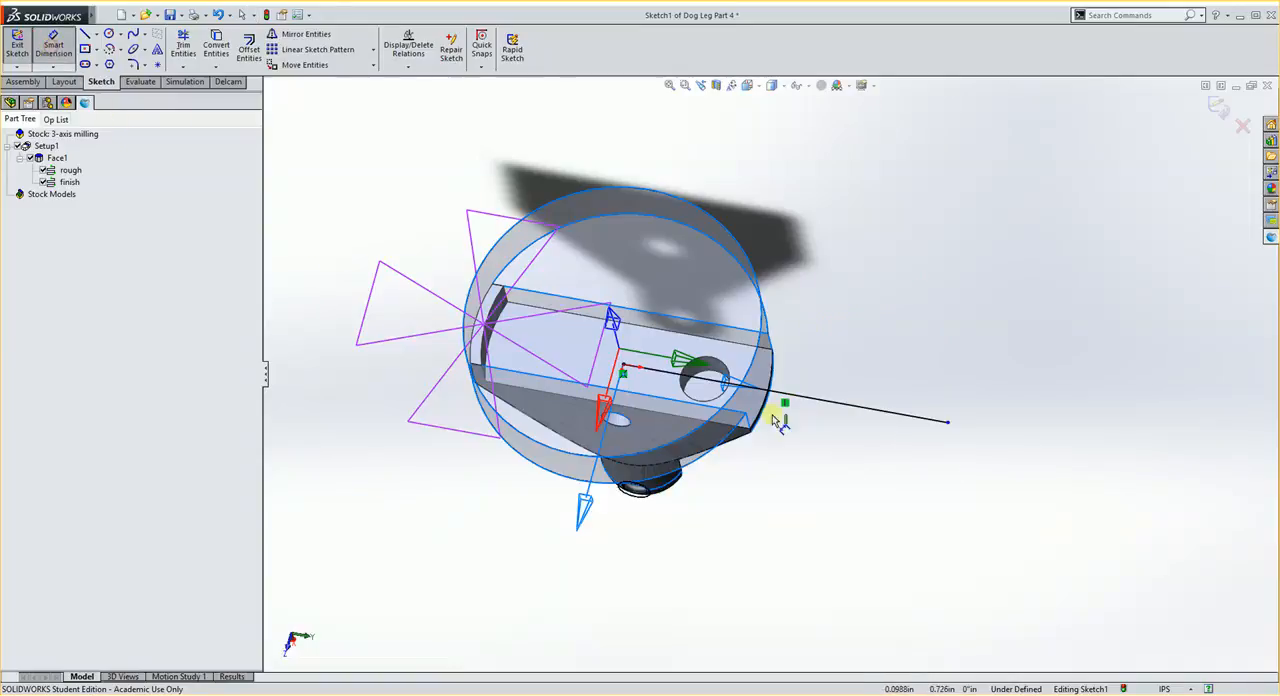
pyautogui.click(772, 351)
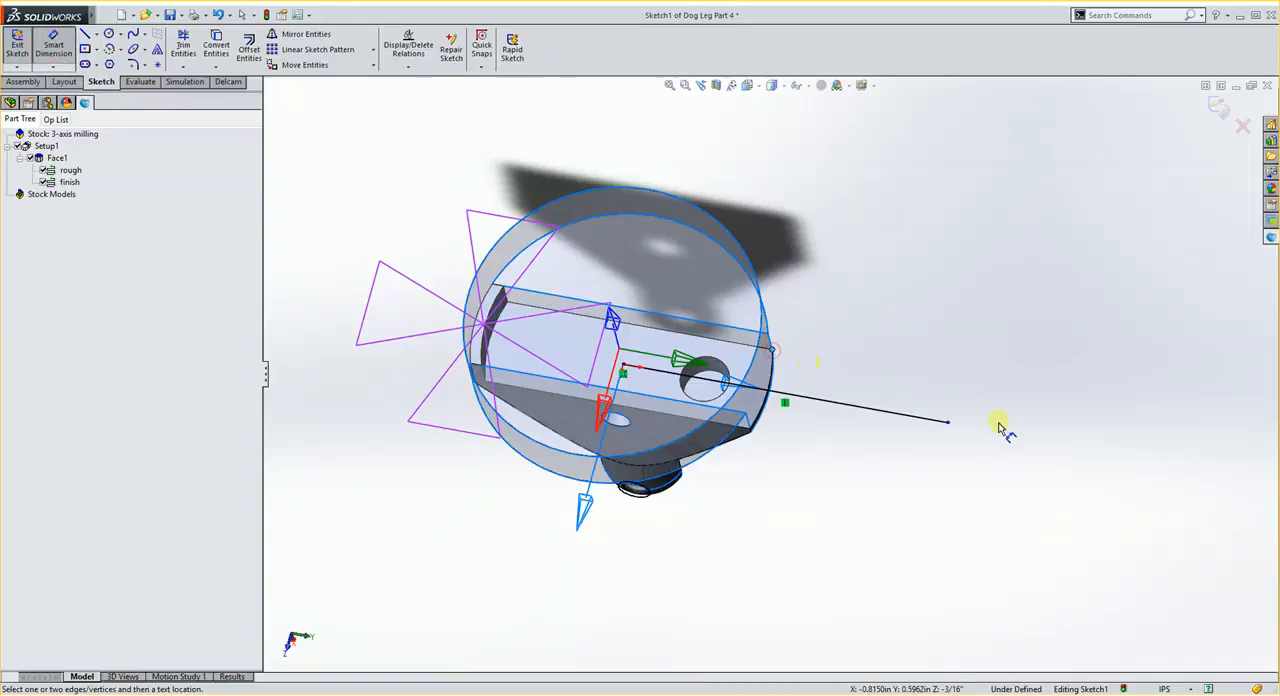
pyautogui.click(948, 422)
pyautogui.click(901, 310)
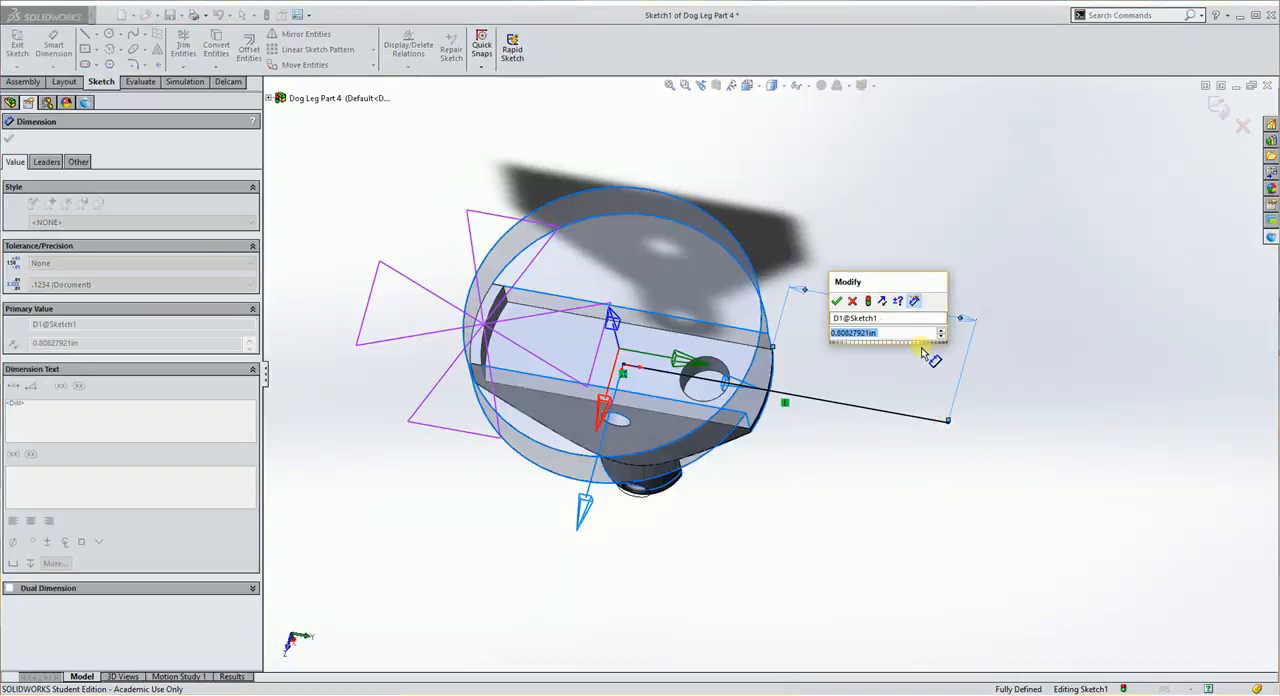
pyautogui.write('6')
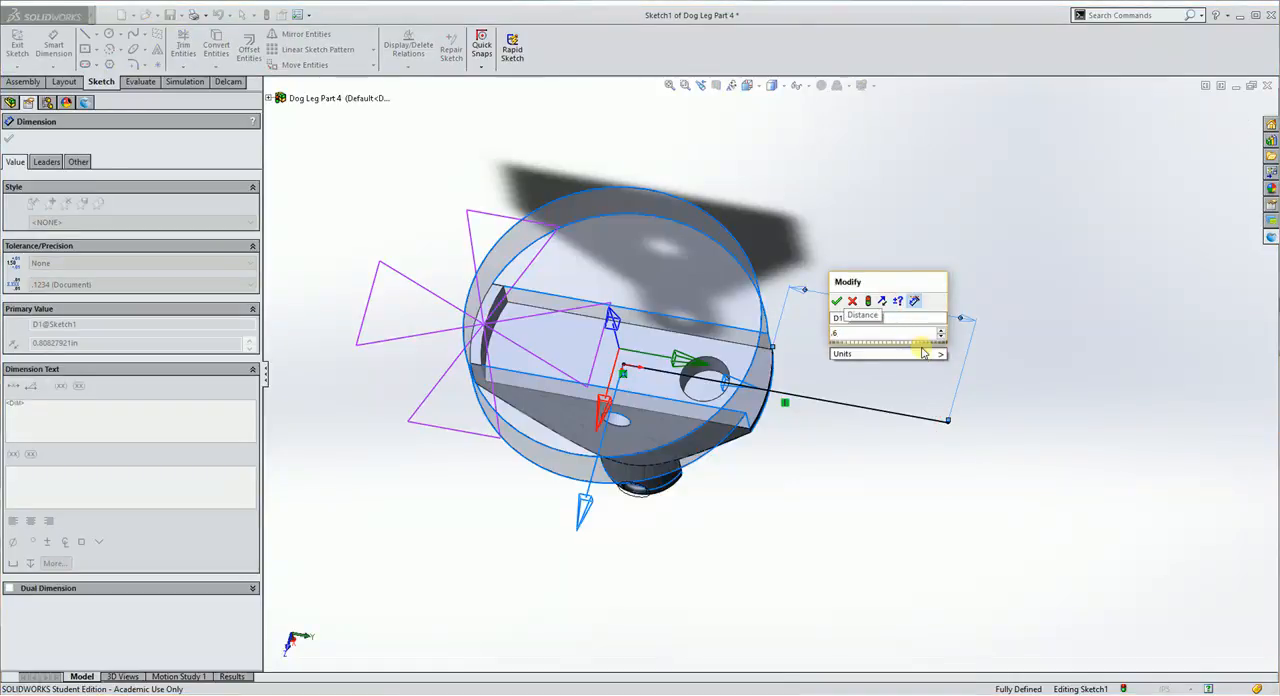
pyautogui.press('Return')
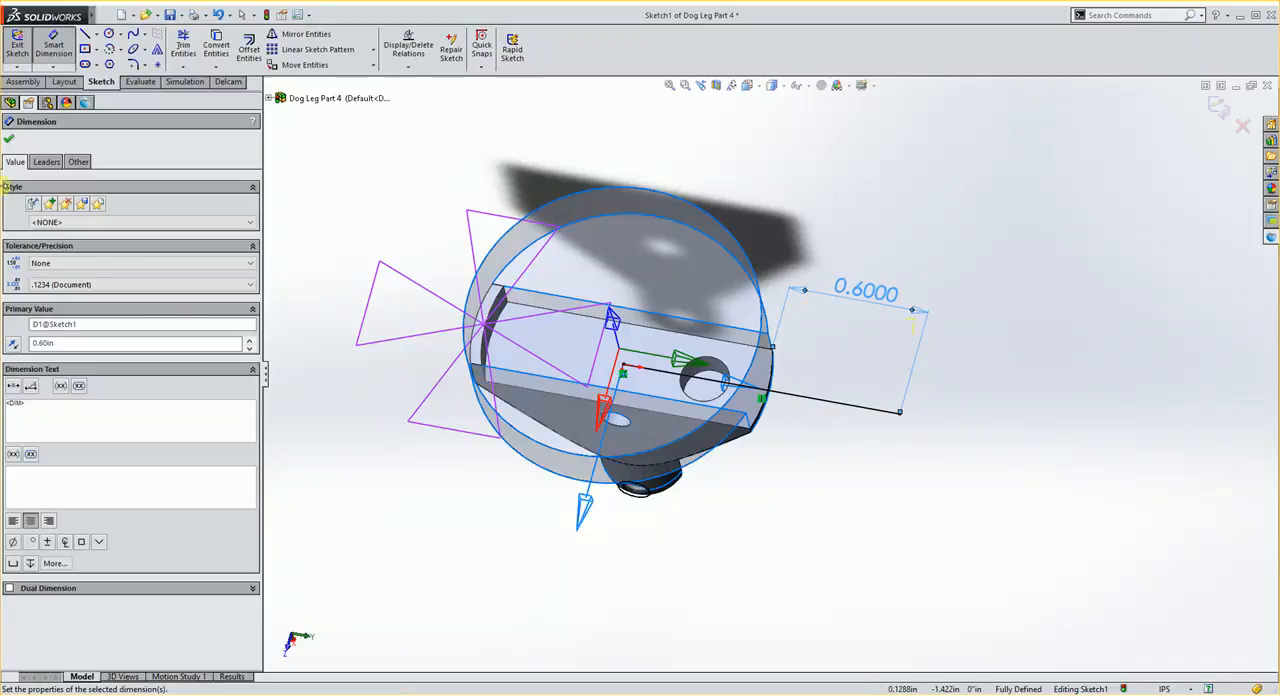
pyautogui.click(10, 141)
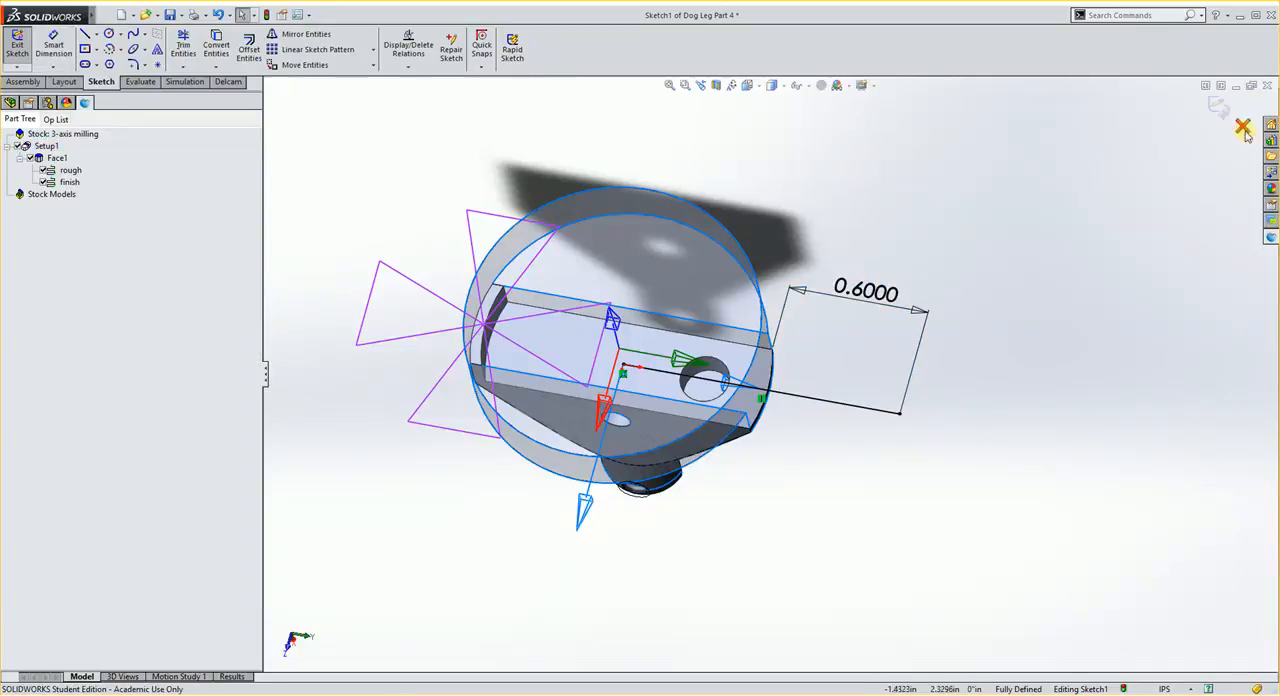
pyautogui.click(1221, 108)
# - Create a new Delcam Groove feature of type Simple Engraving with the sketched line as its boundary
pyautogui.moveTo(820, 497)
pyautogui.mouseDown(button='middle')
pyautogui.moveTo(804, 350)
pyautogui.moveTo(800, 450)
pyautogui.mouseUp(button='middle')
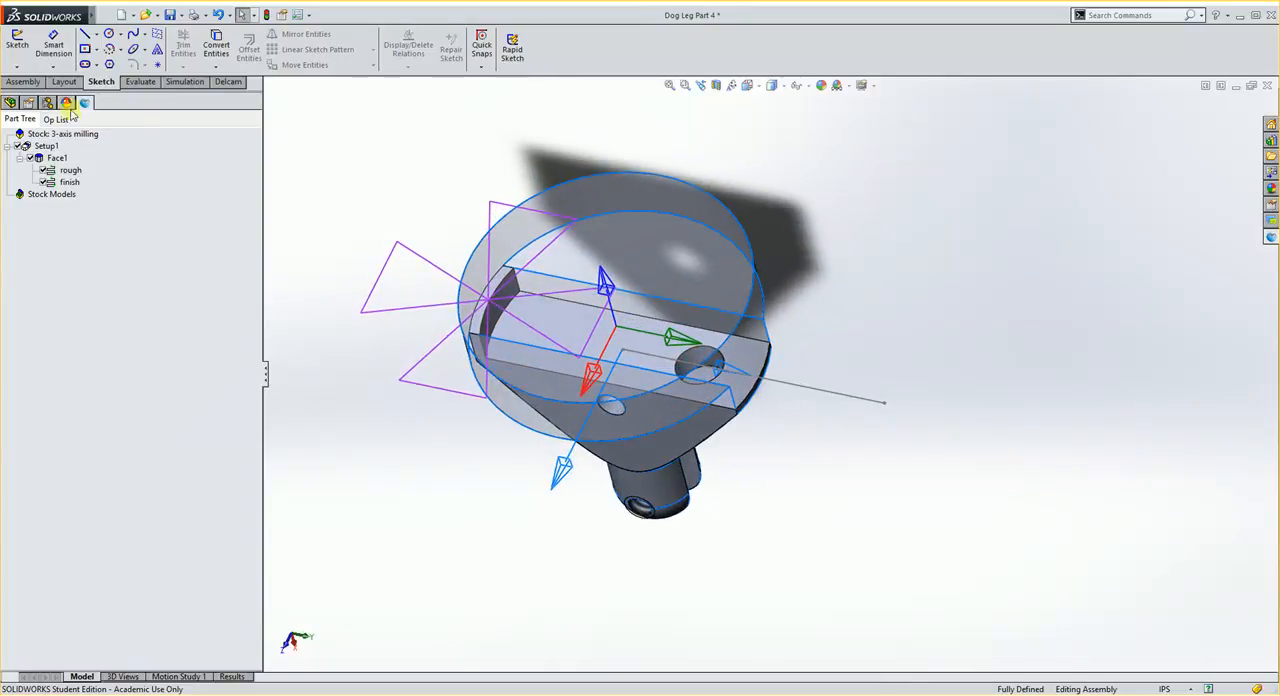
pyautogui.click(226, 82)
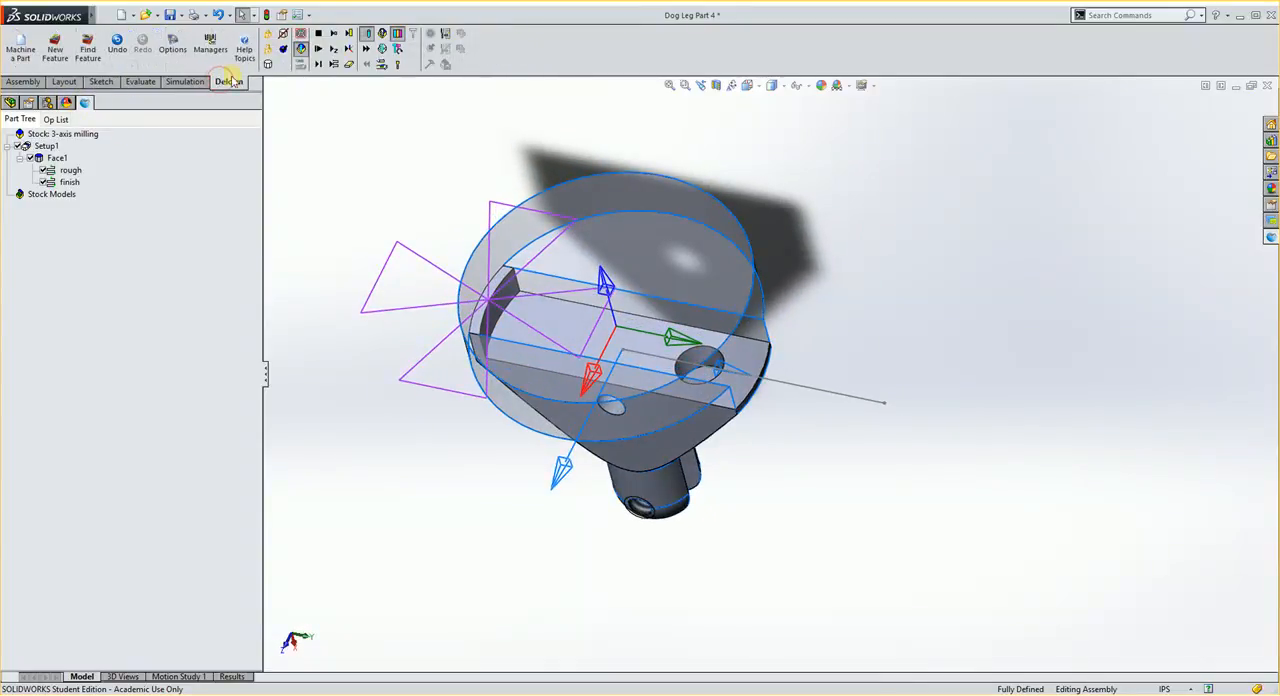
pyautogui.click(56, 49)
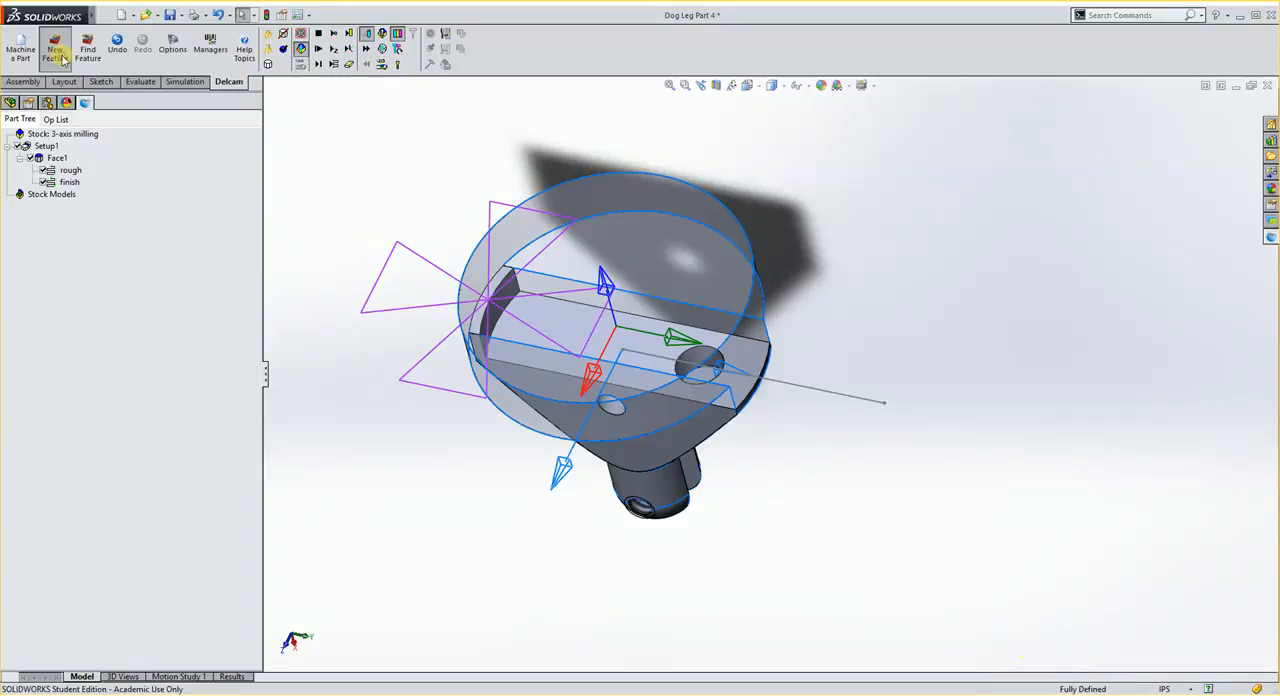
pyautogui.click(57, 49)
pyautogui.click(43, 221)
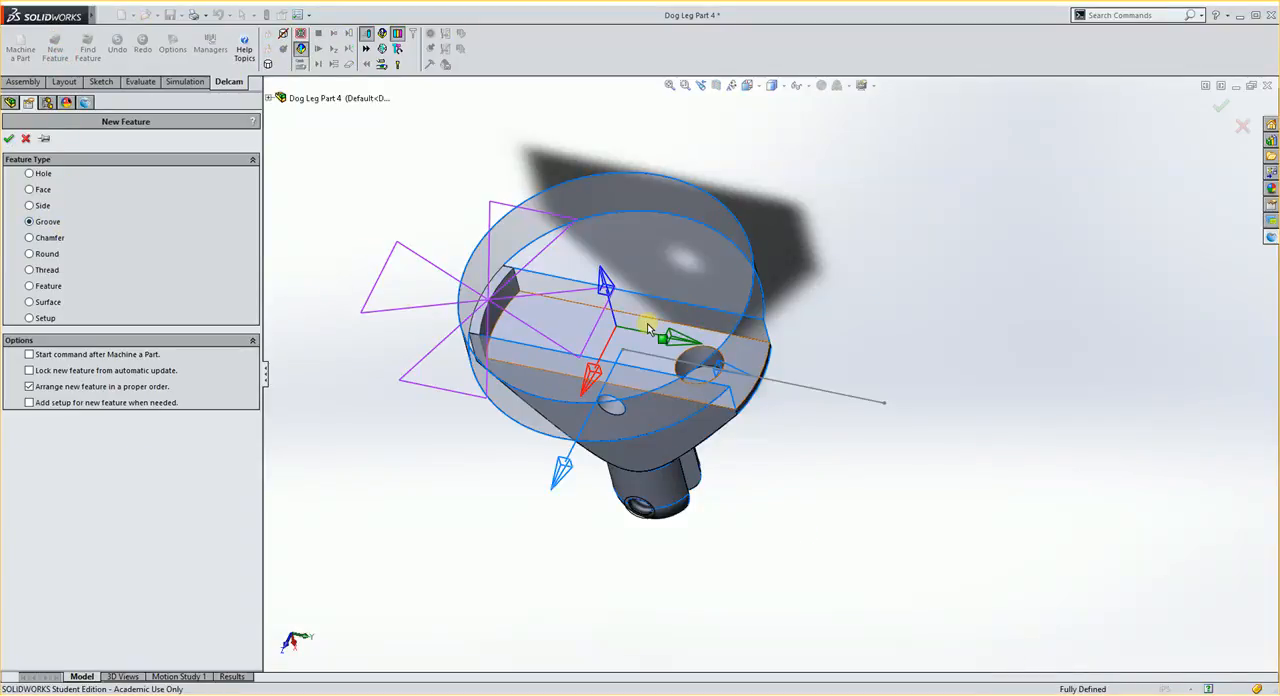
pyautogui.click(9, 140)
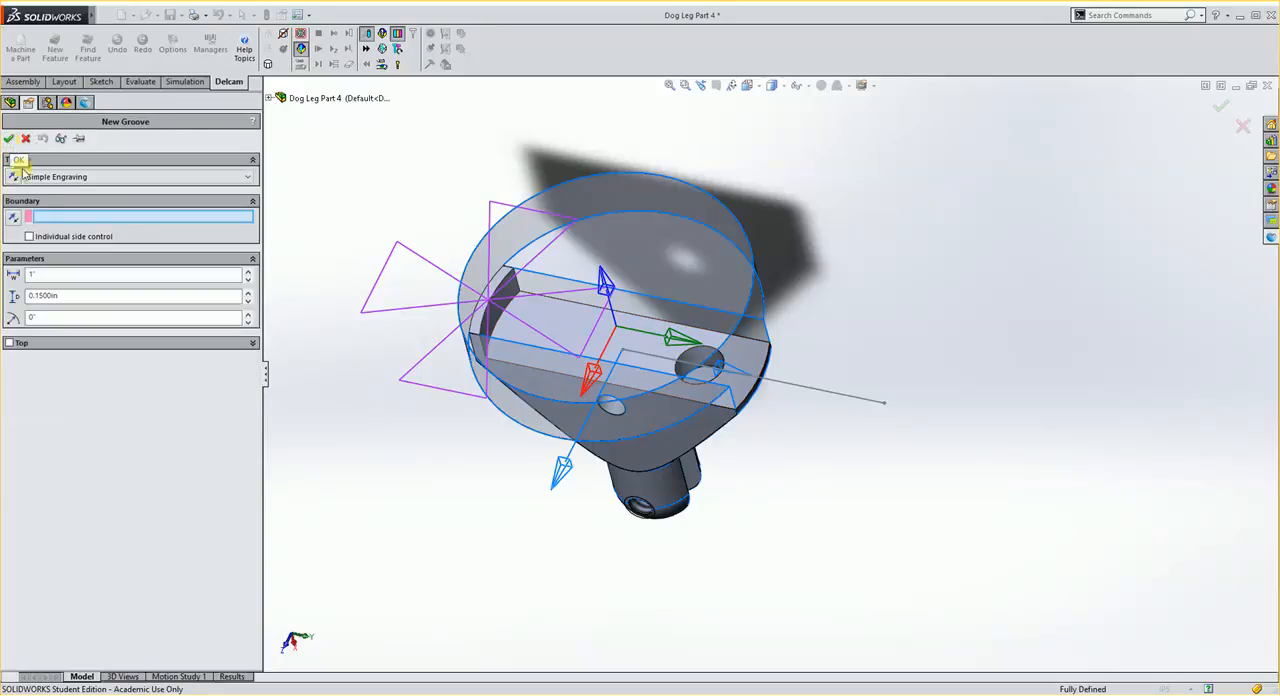
pyautogui.click(850, 400)
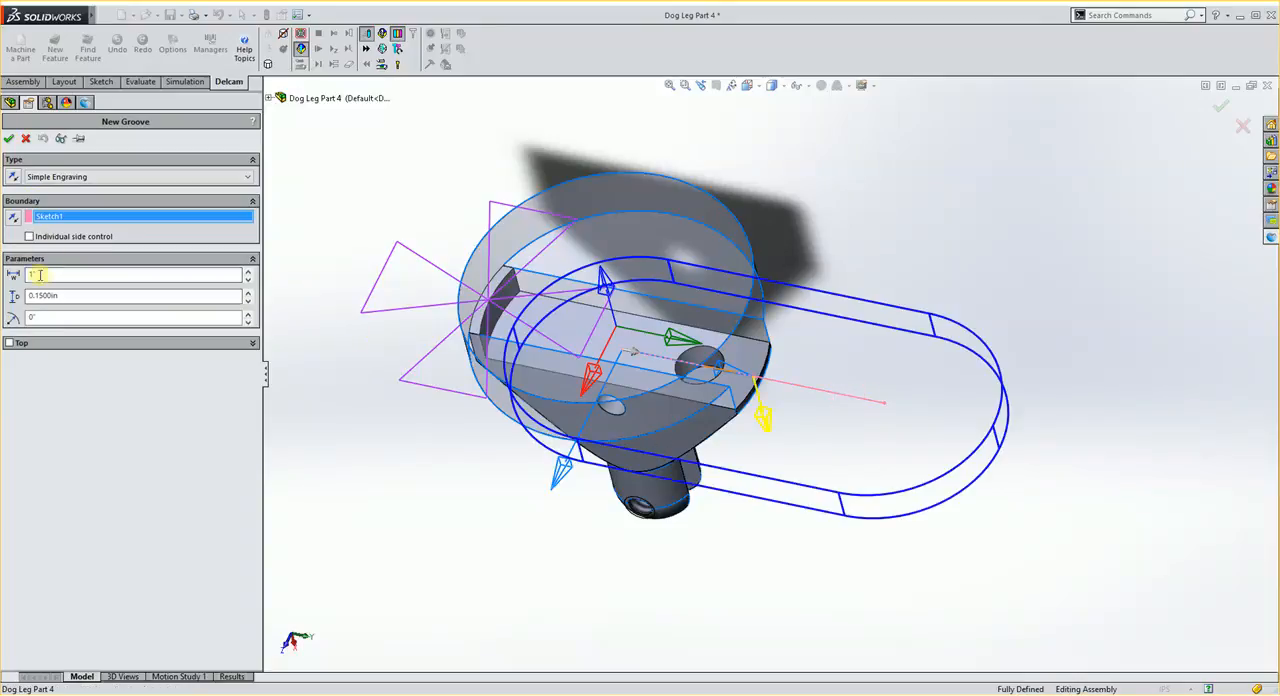
# - Enable individual side control, set the groove's top from the upper edge of the slot's end wall, and accept the groove
pyautogui.moveTo(680, 345); pyautogui.dragTo(680, 268, button='middle')
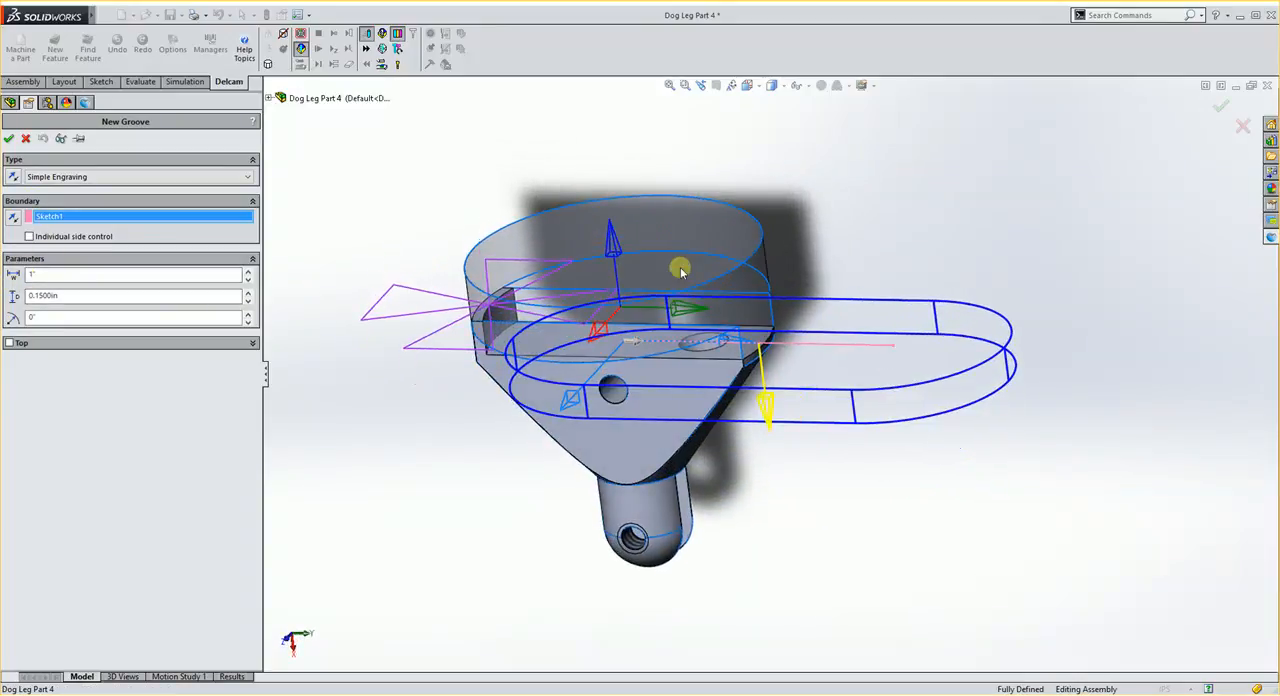
pyautogui.doubleClick(40, 274)
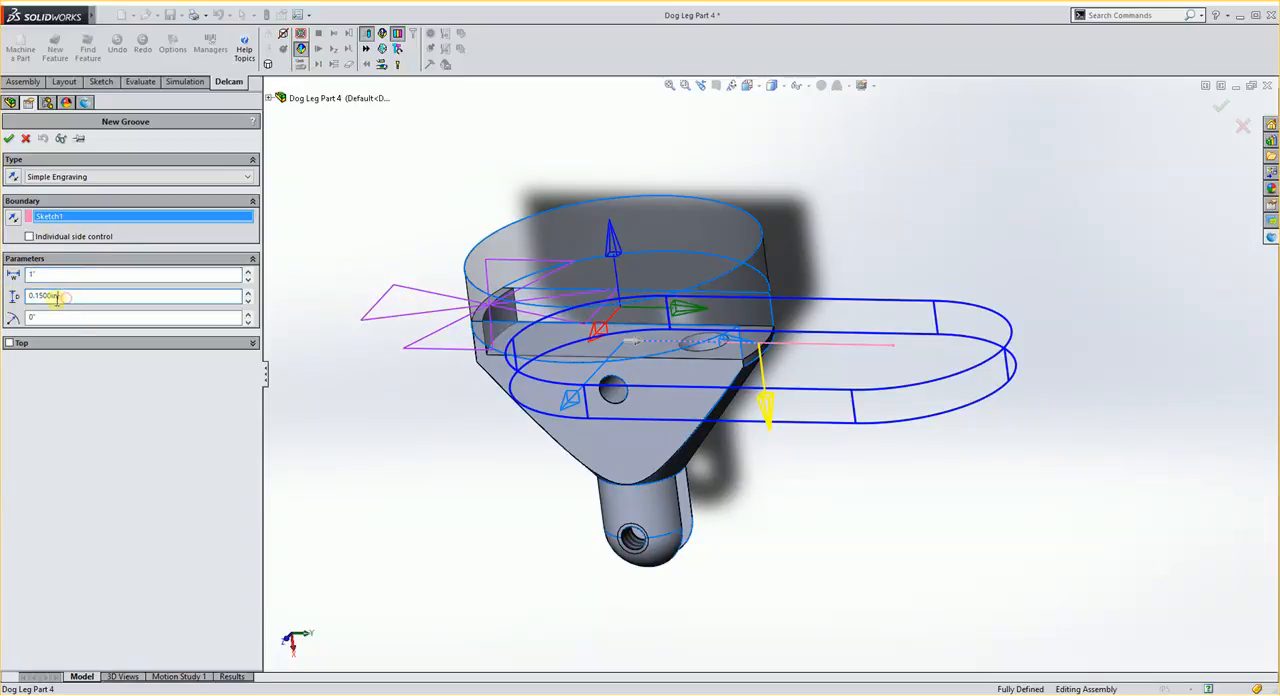
pyautogui.click(55, 295)
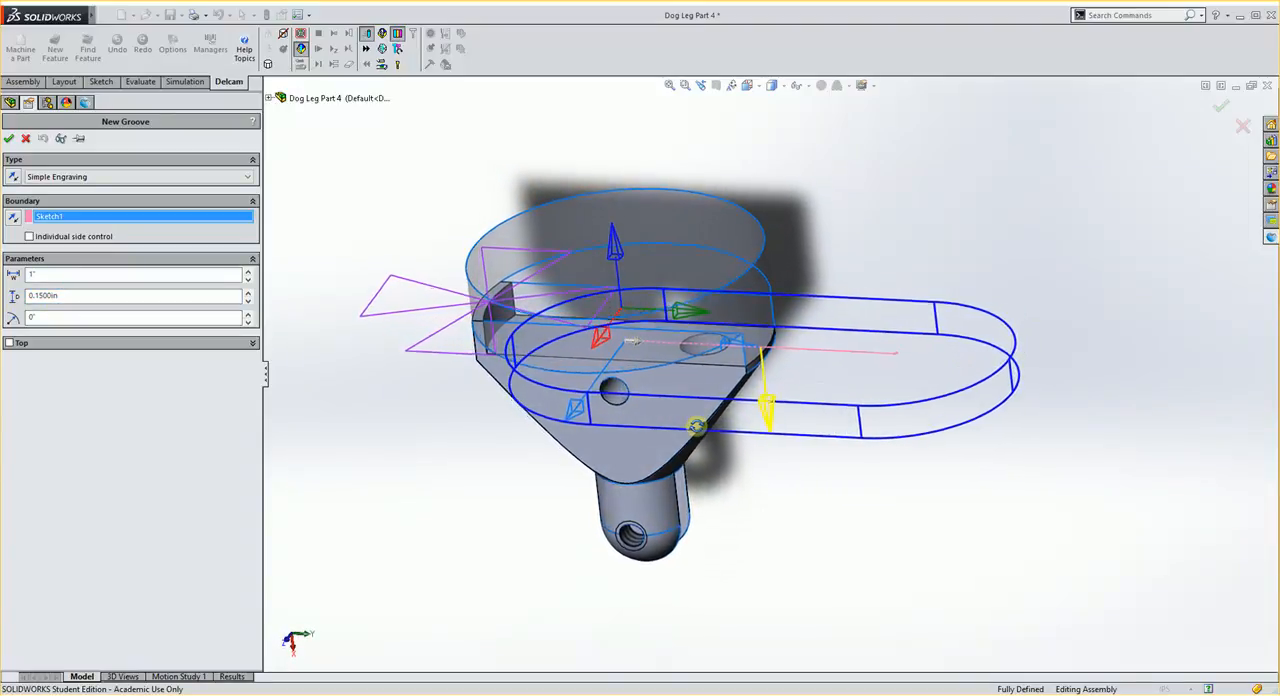
pyautogui.click(10, 344)
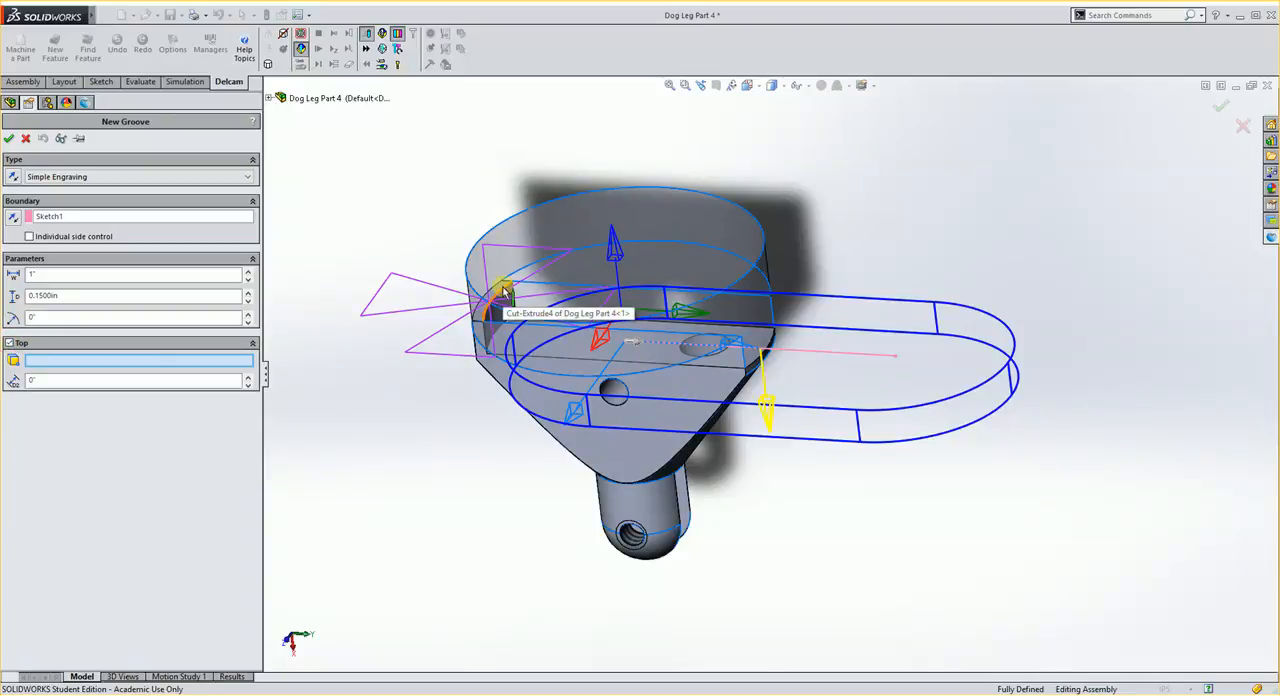
pyautogui.click(505, 292)
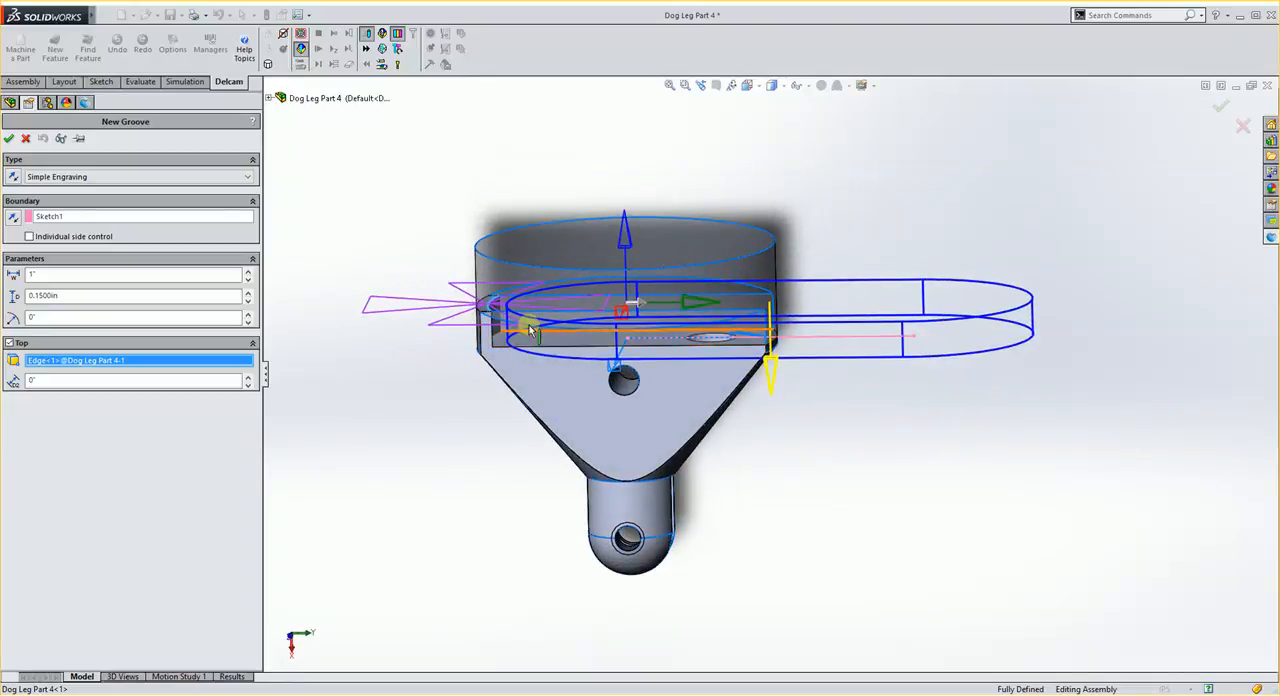
pyautogui.moveTo(589, 354); pyautogui.dragTo(547, 421, button='middle')
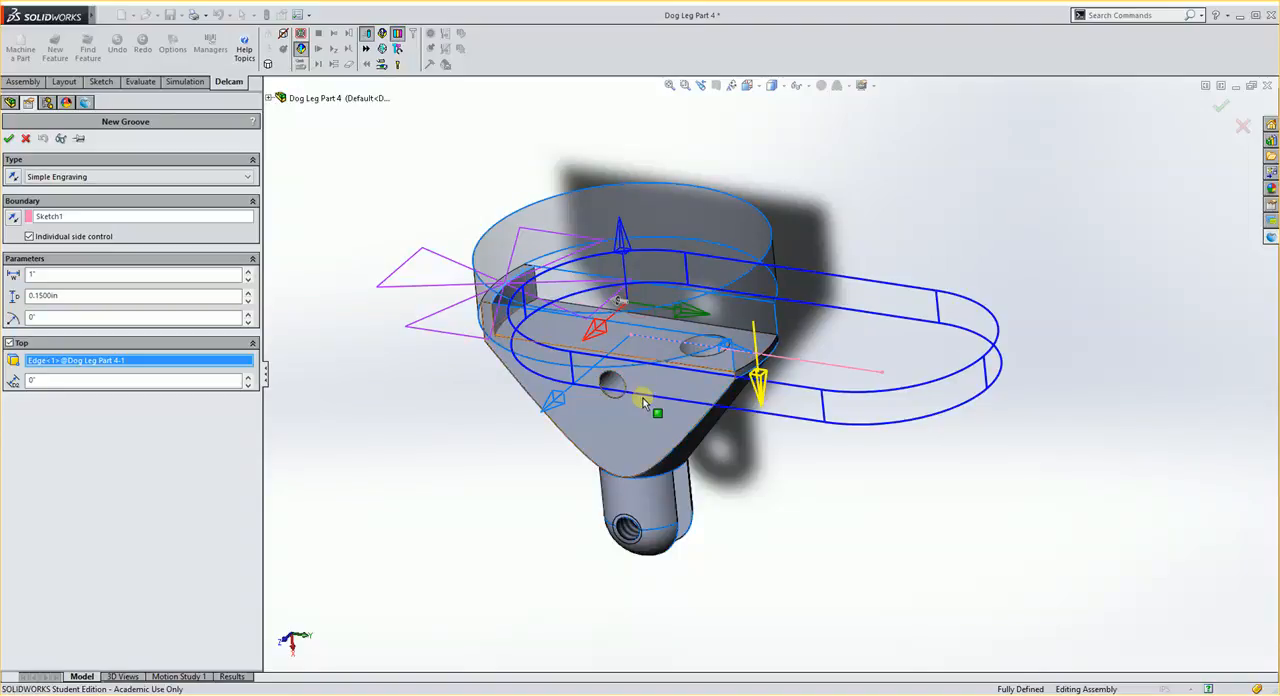
pyautogui.moveTo(654, 300); pyautogui.dragTo(651, 423, button='middle')
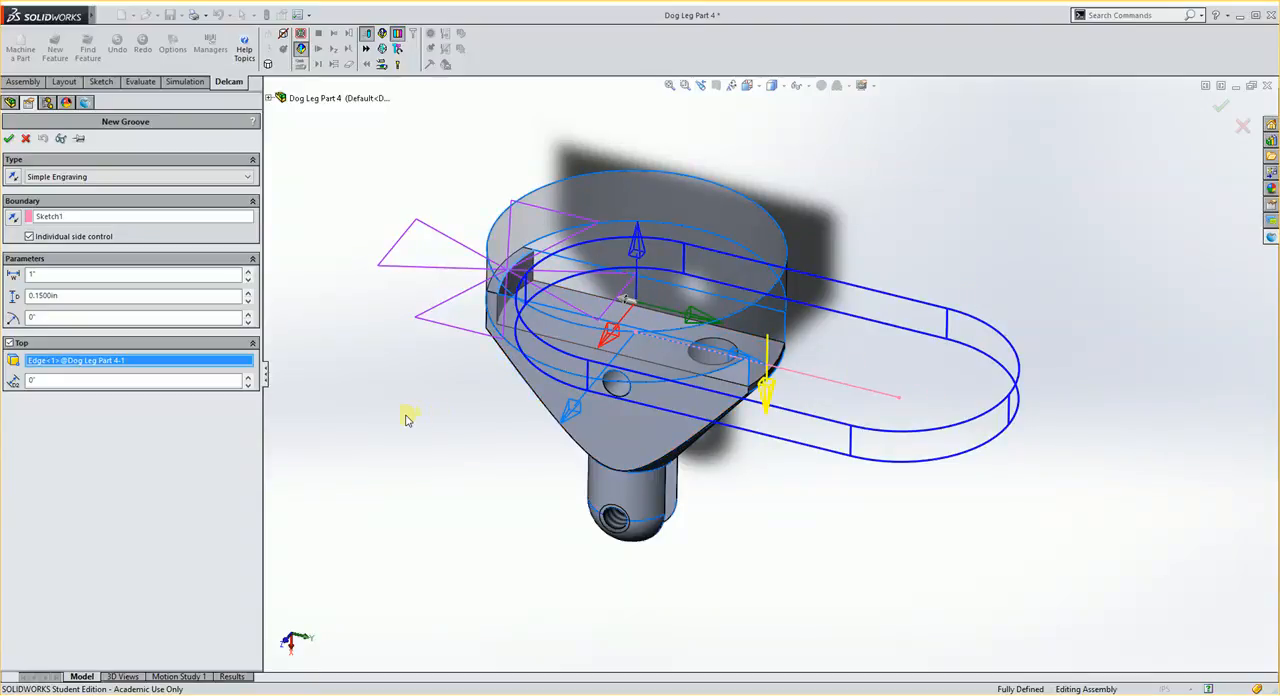
pyautogui.click(9, 139)
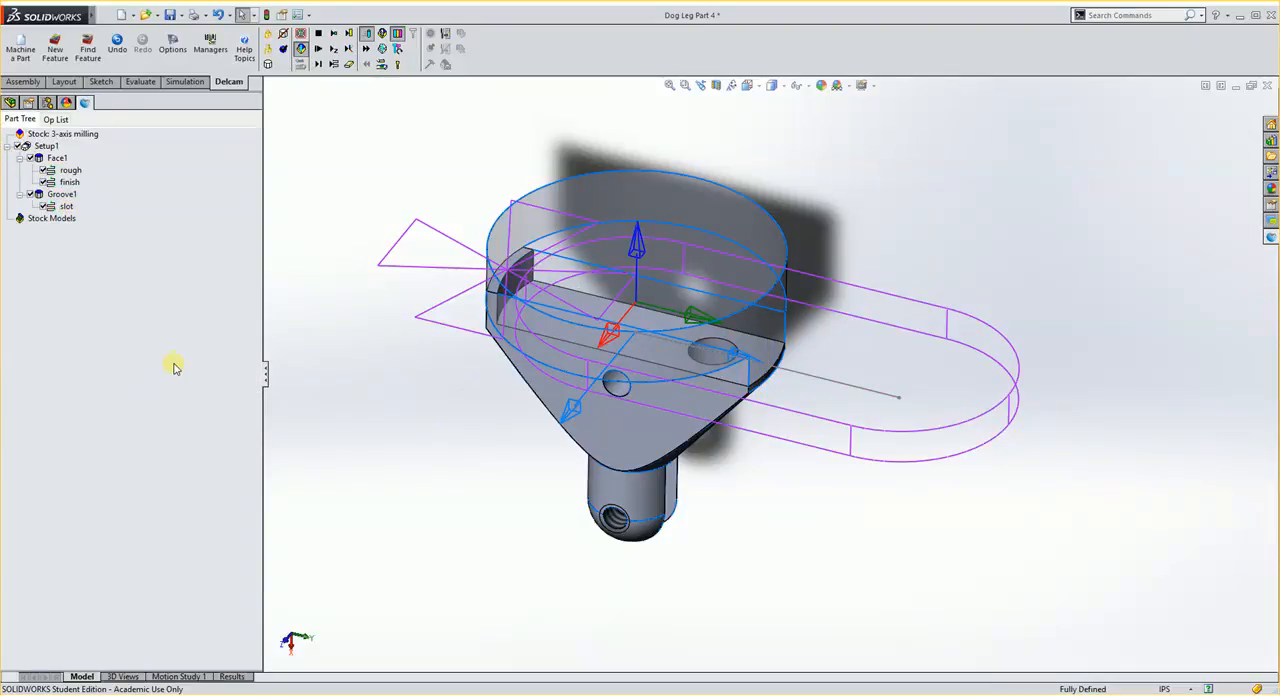
# - Change the tool of Face1's rough operation to the end mill endmill1000:reg, accept the attributes, and select that operation in the operation list
pyautogui.click(230, 677)
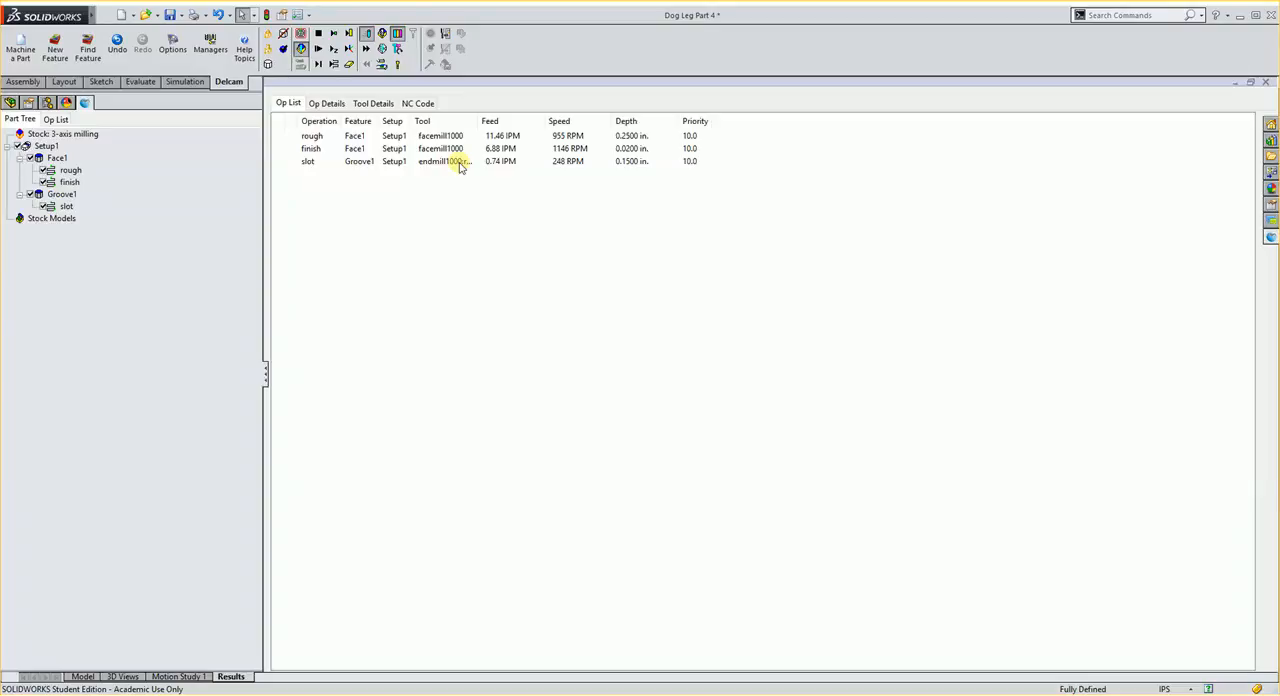
pyautogui.doubleClick(65, 176)
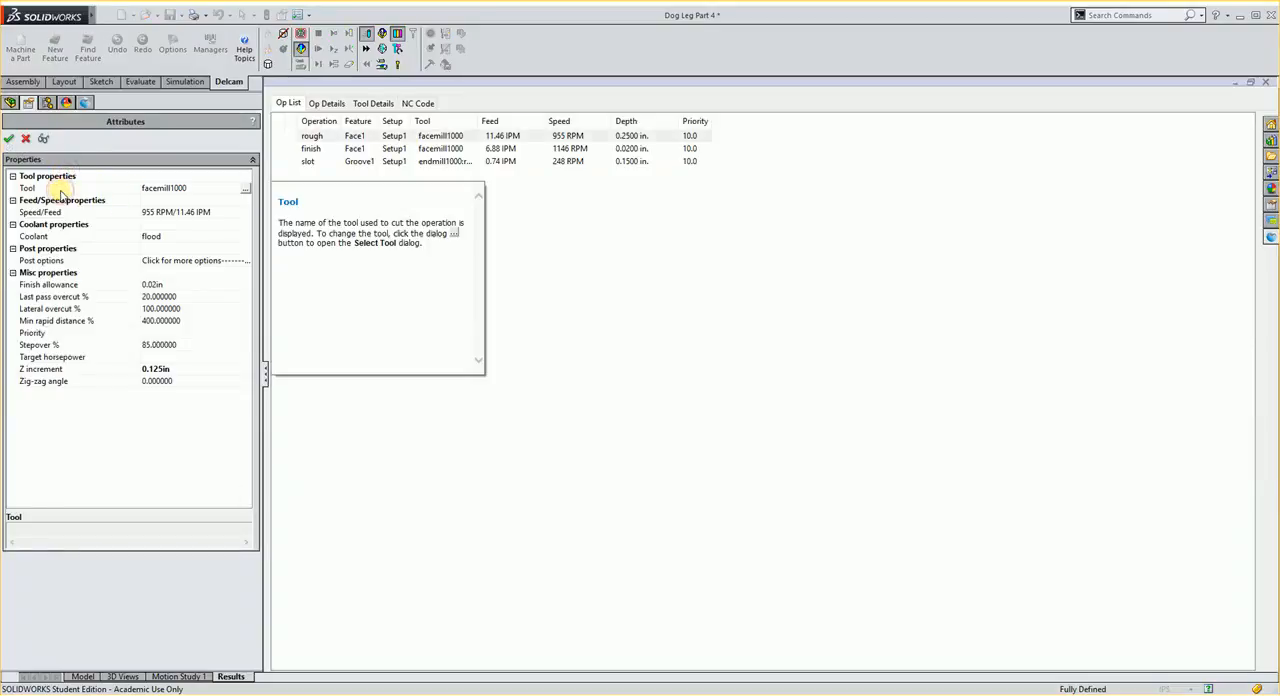
pyautogui.doubleClick(62, 193)
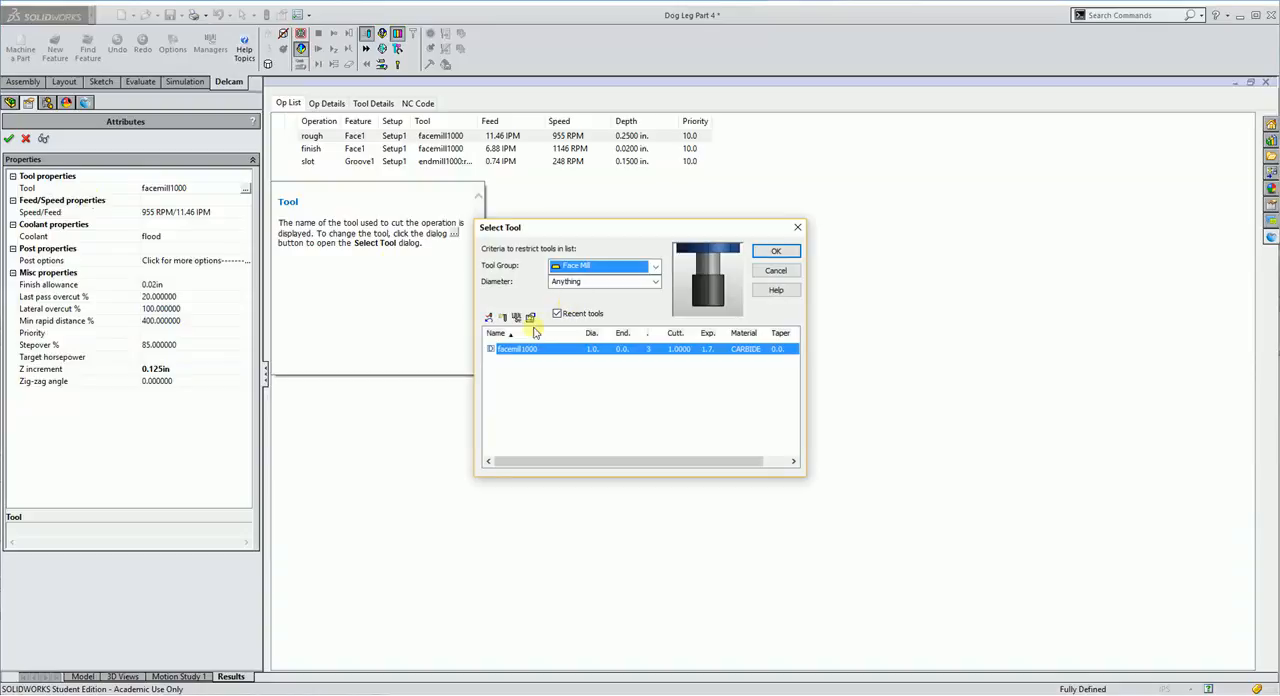
pyautogui.click(555, 314)
pyautogui.click(585, 266)
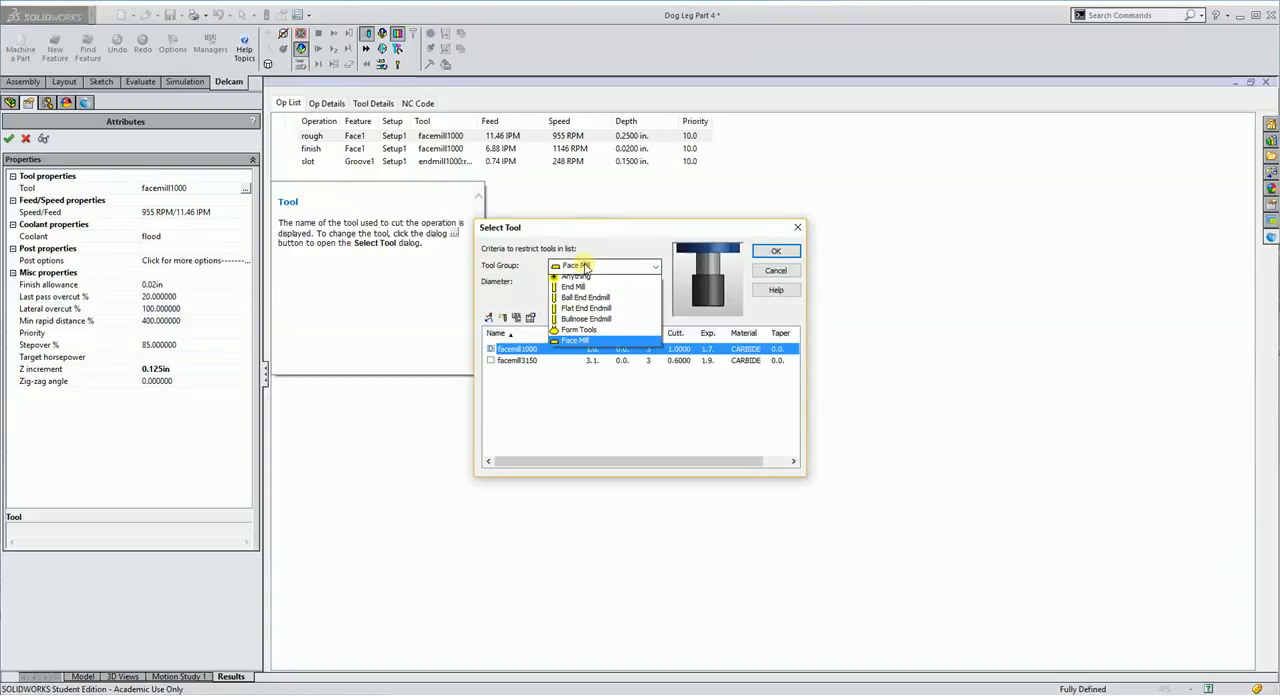
pyautogui.click(578, 290)
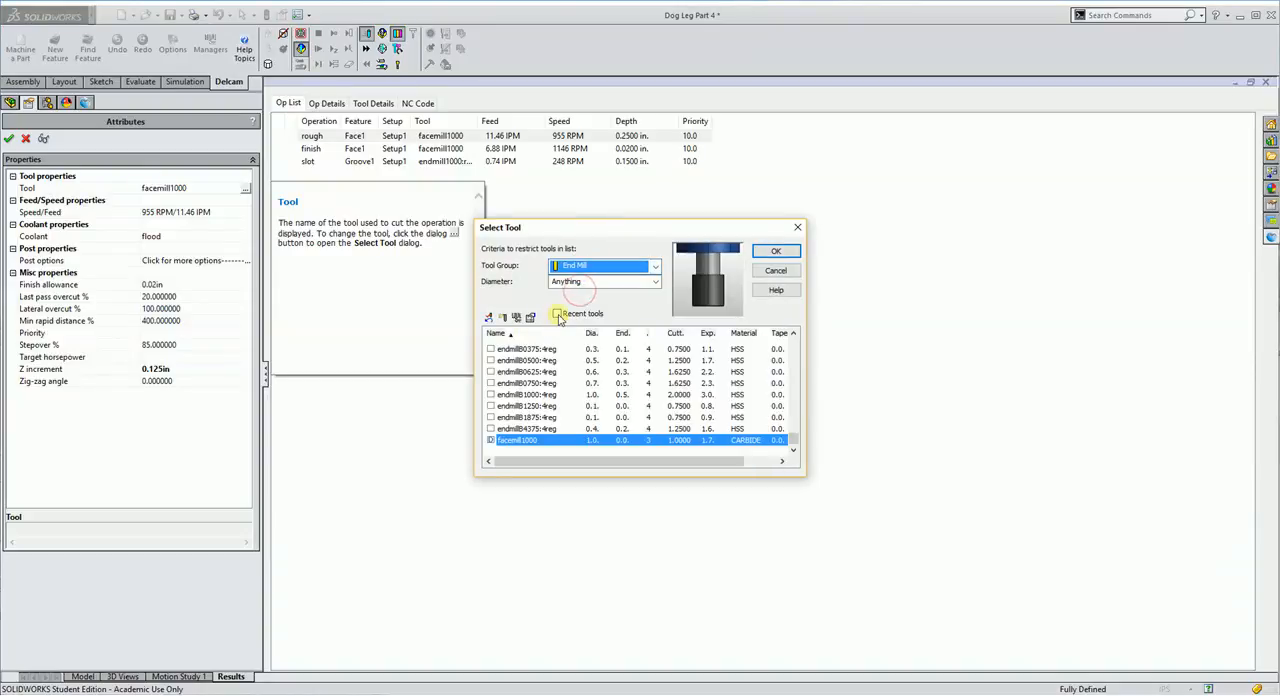
pyautogui.click(557, 314)
pyautogui.click(490, 348)
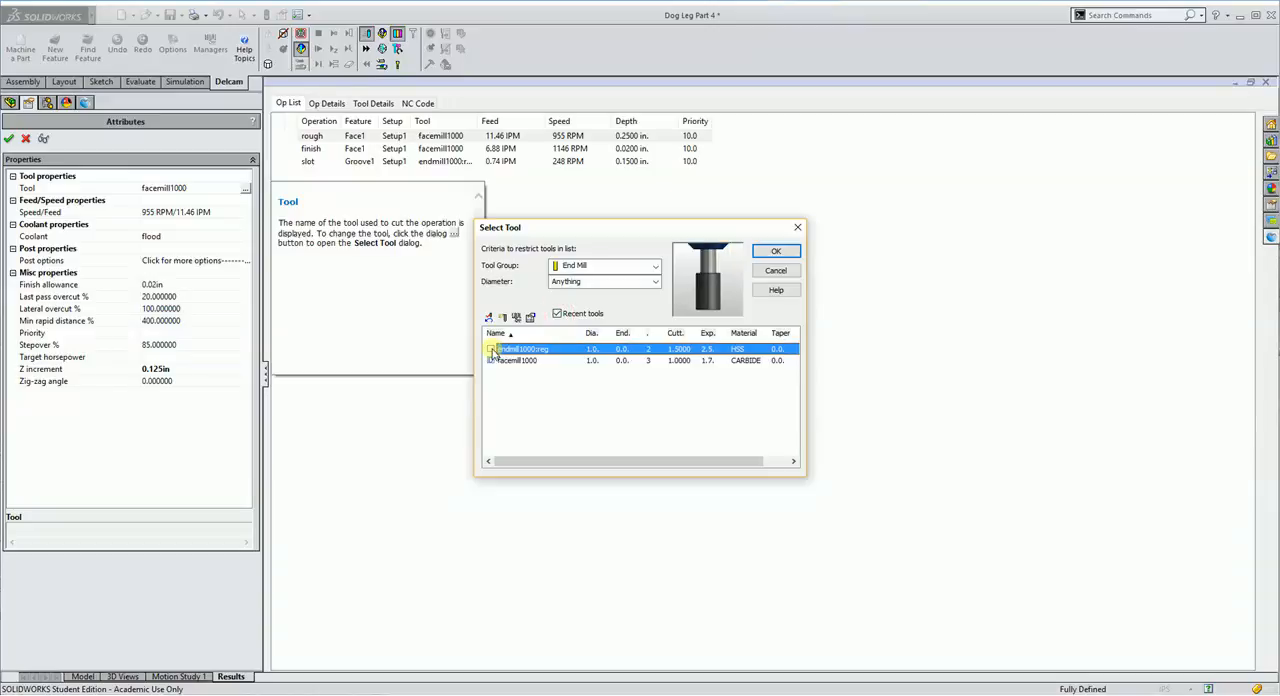
pyautogui.click(773, 251)
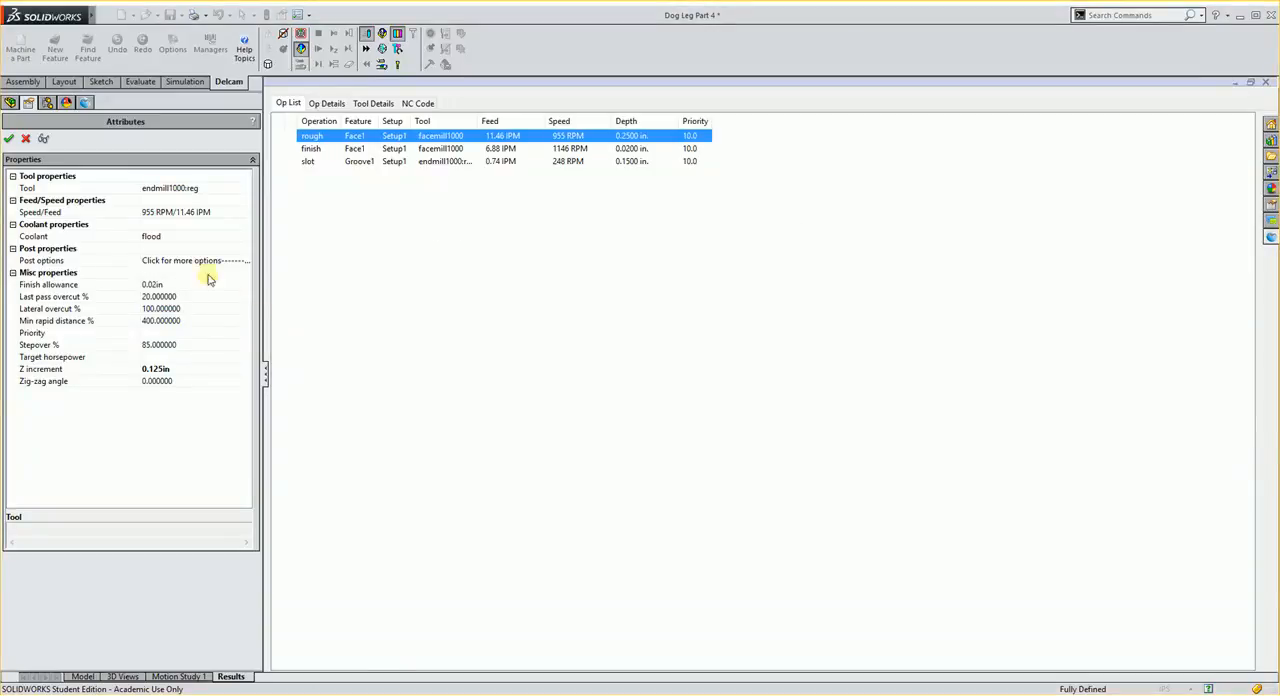
pyautogui.click(9, 139)
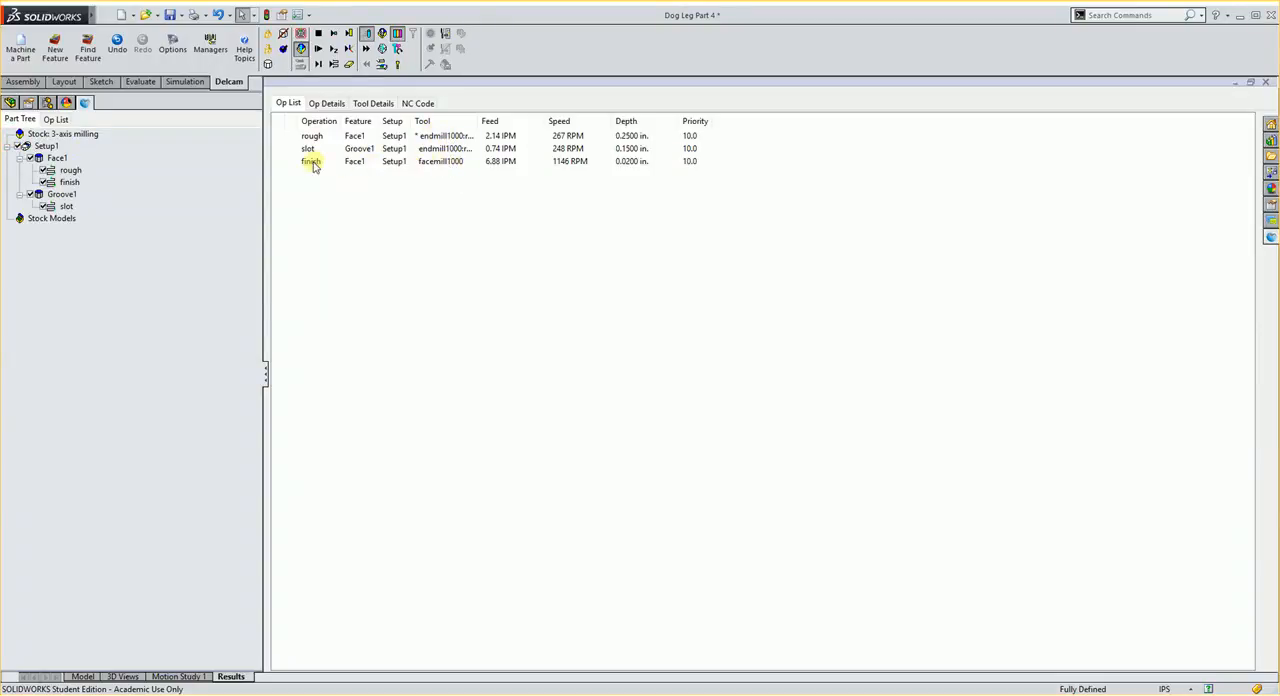
pyautogui.click(440, 137)
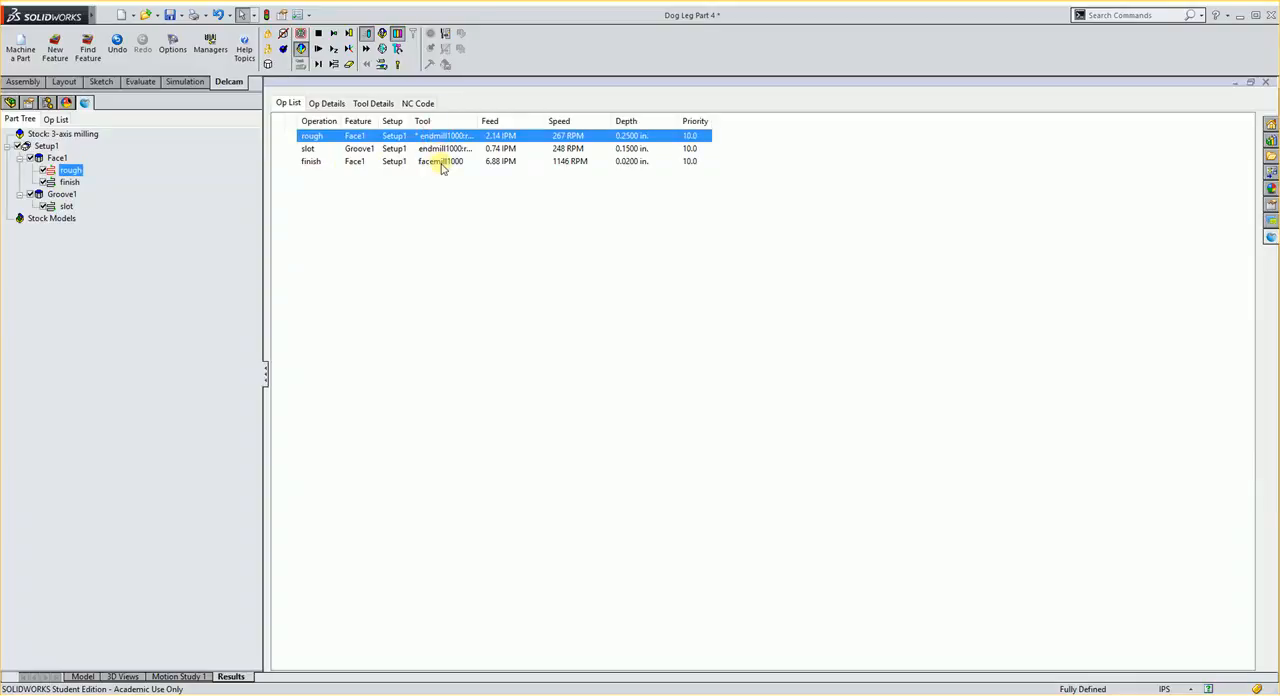
# - Override the tool of all listed rough, slot and finish operations with endmill1000:reg
pyautogui.keyDown('shift'); pyautogui.click(443, 163); pyautogui.keyUp('shift')
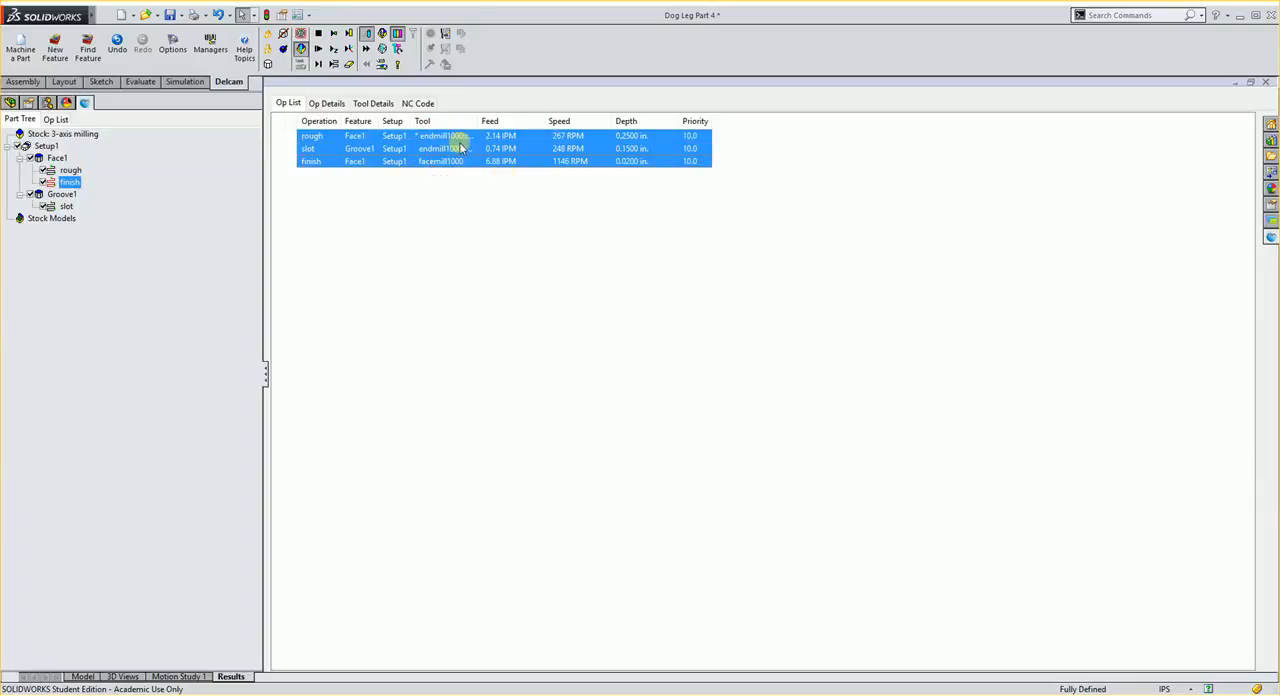
pyautogui.rightClick(461, 148)
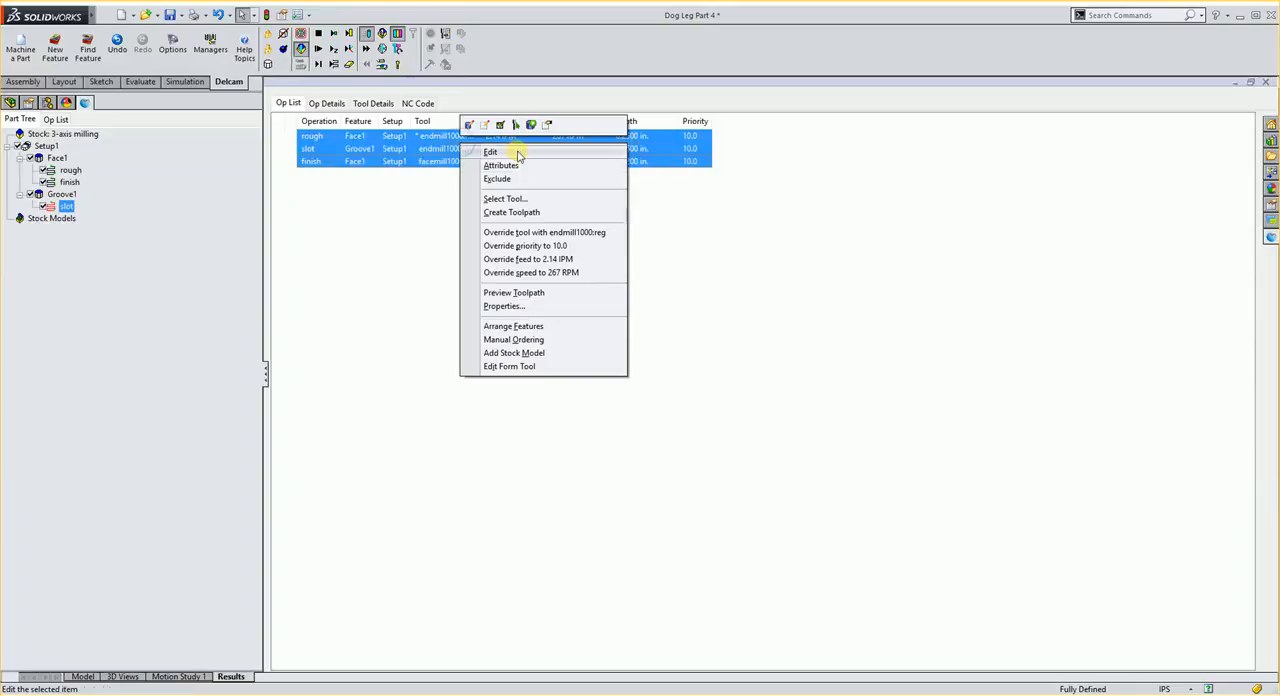
pyautogui.click(571, 233)
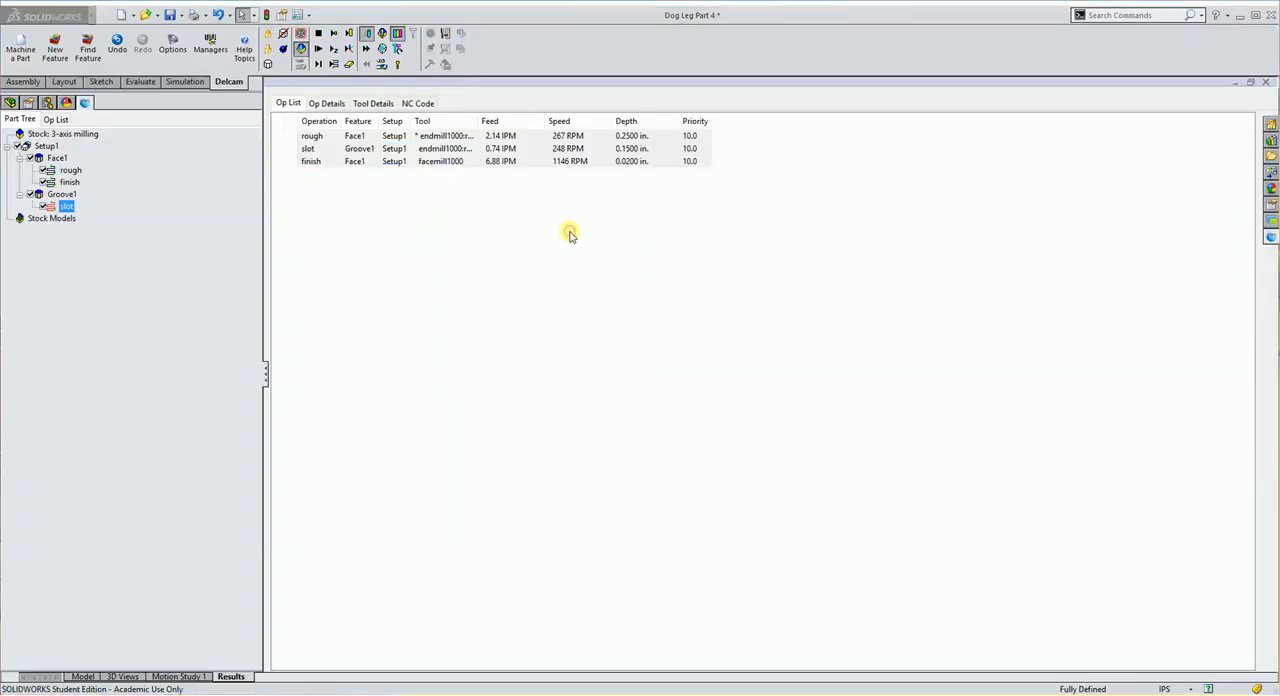
pyautogui.click(675, 372)
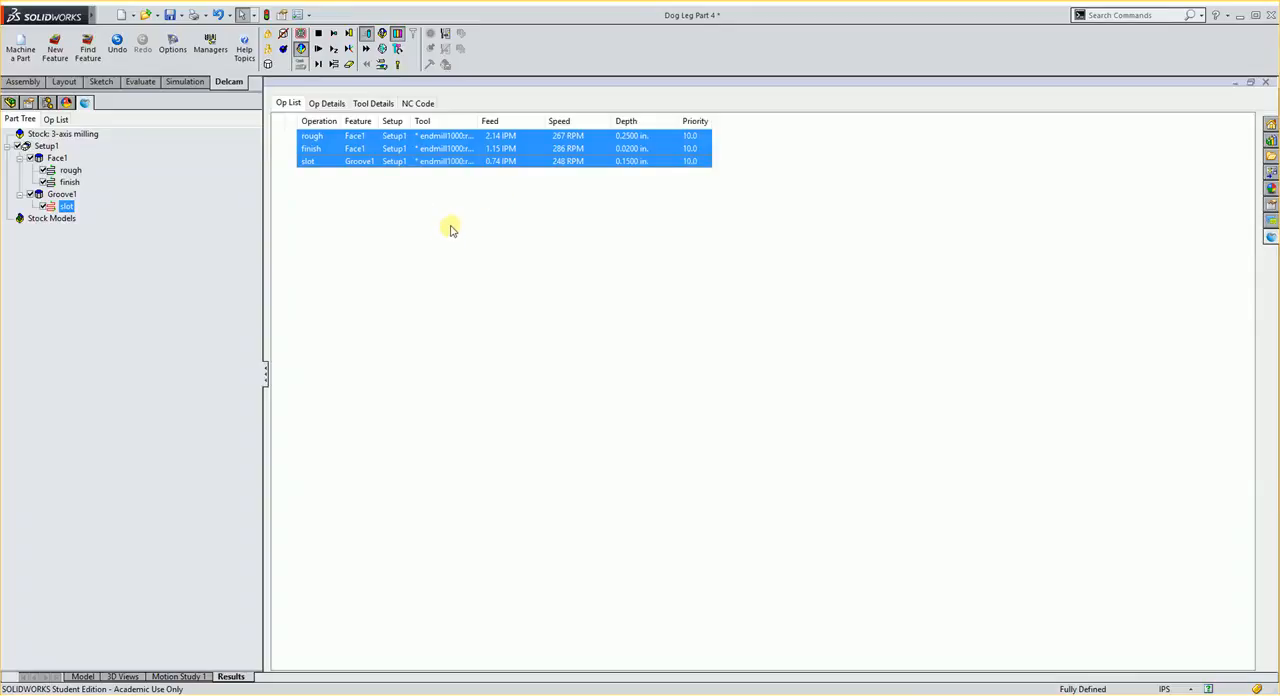
# - Create a new Side feature using selected edges, with the slot floor as plane and the edge at the end wall's foot as boundary
pyautogui.click(82, 677)
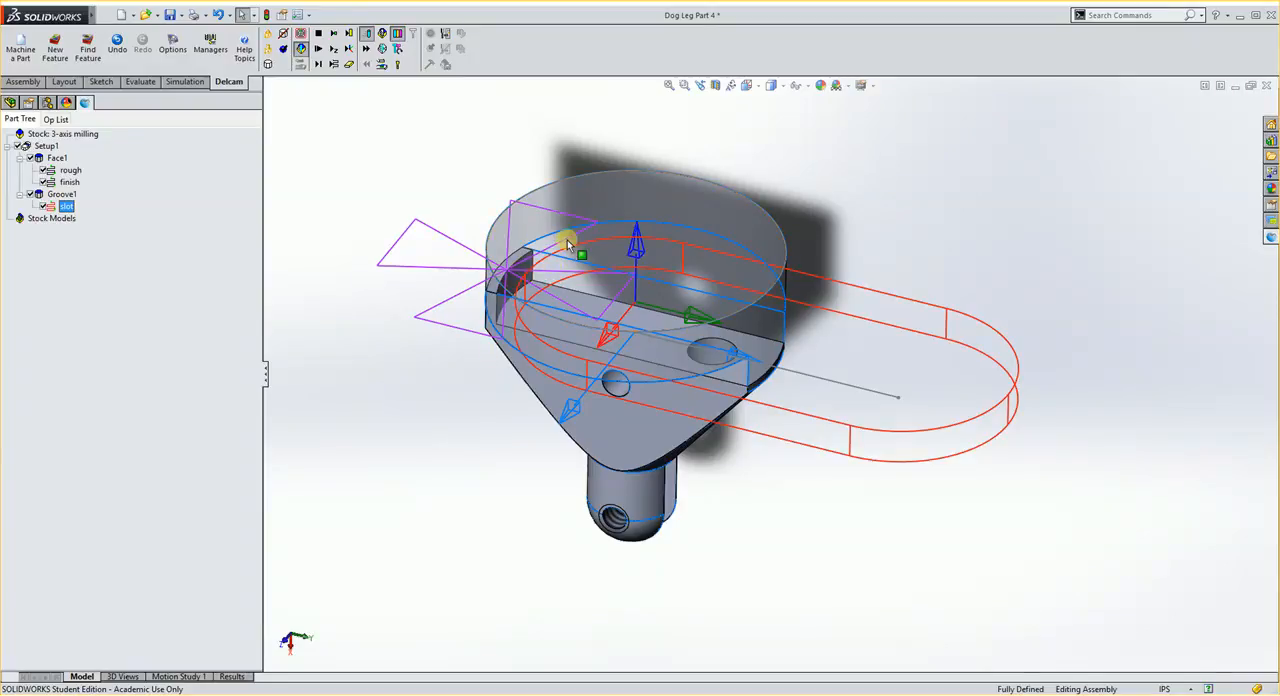
pyautogui.moveTo(477, 363); pyautogui.dragTo(423, 266, button='middle')
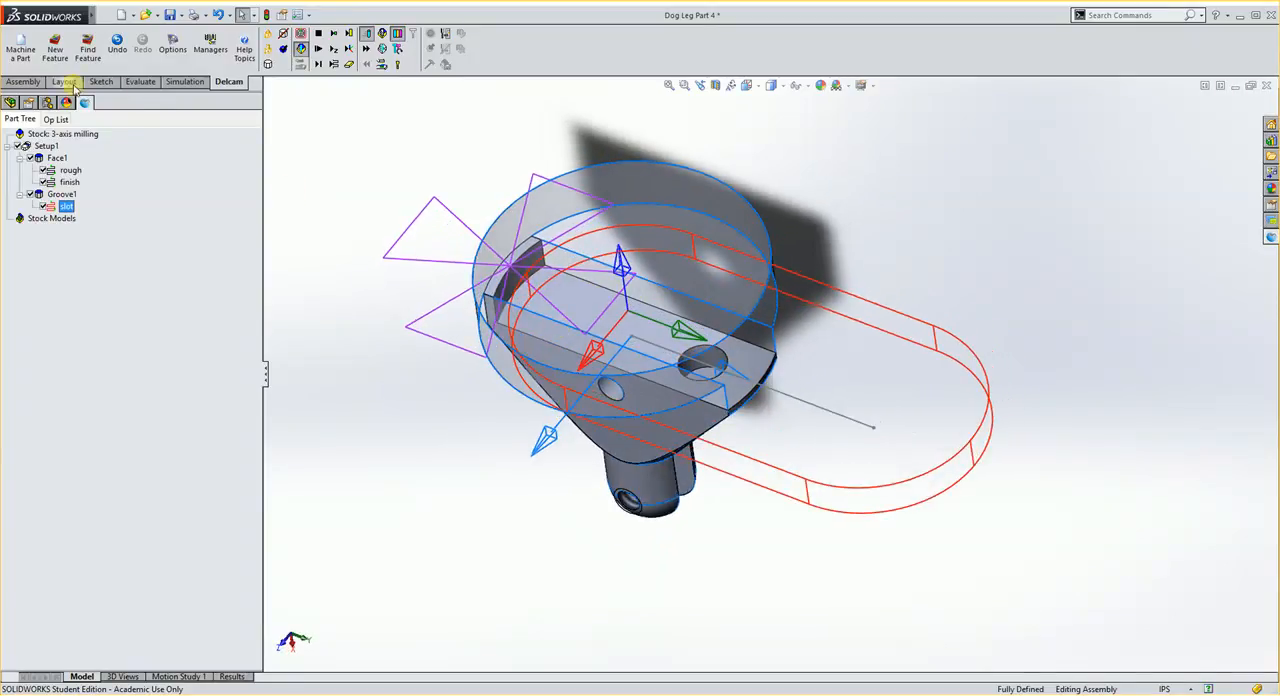
pyautogui.click(55, 46)
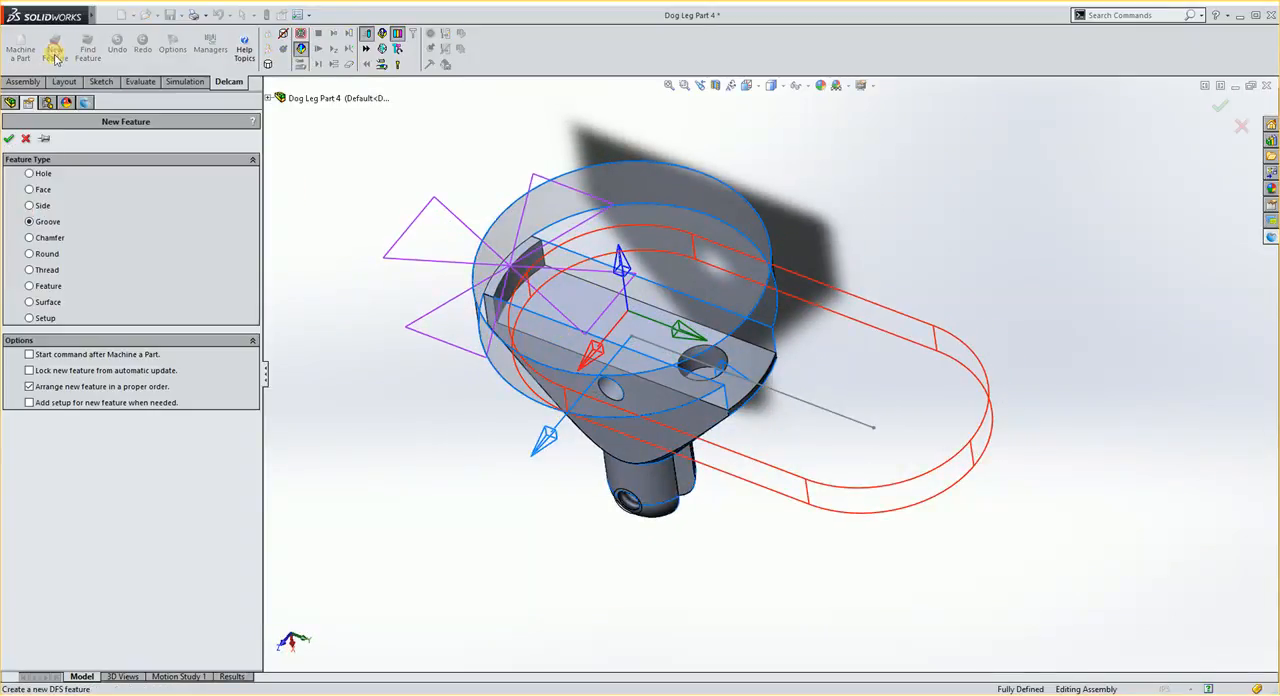
pyautogui.click(30, 206)
pyautogui.click(9, 138)
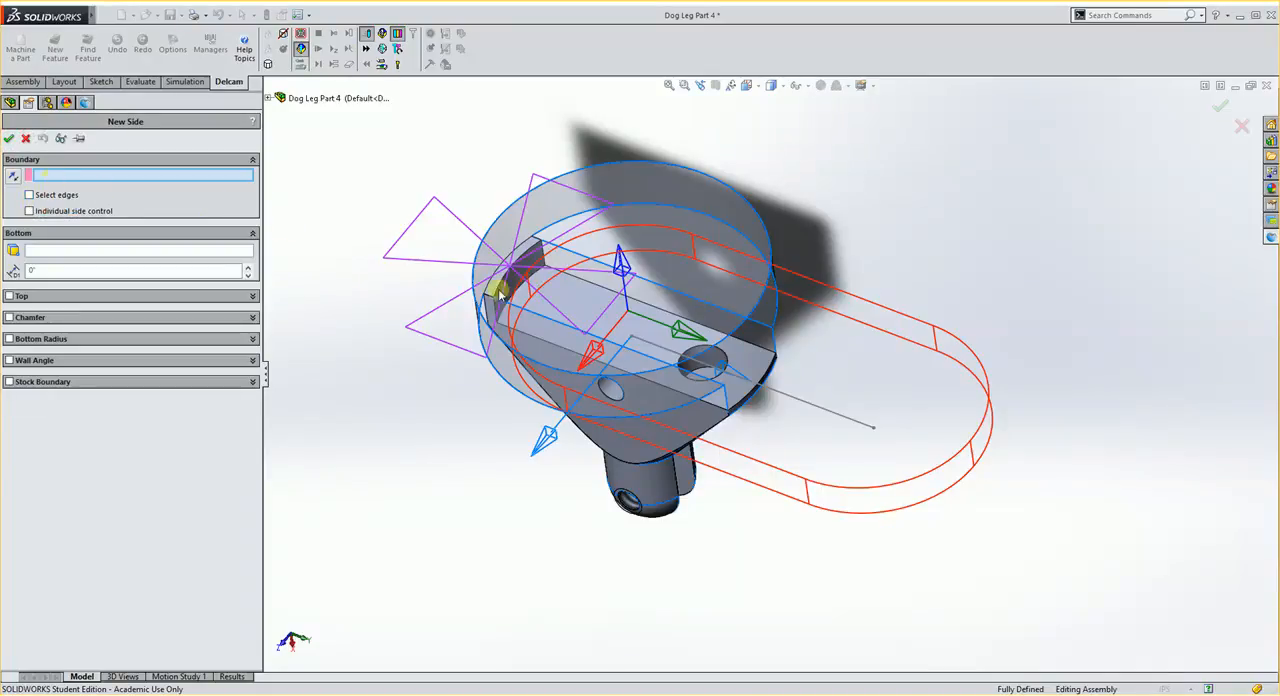
pyautogui.click(30, 196)
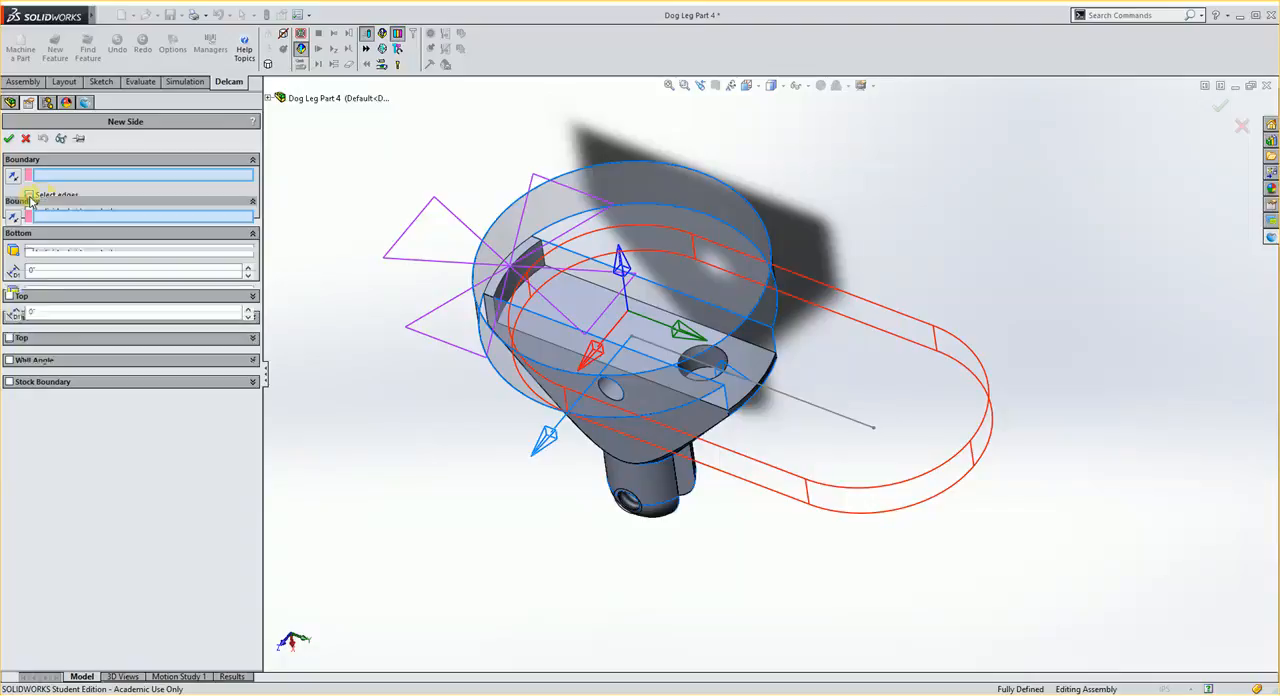
pyautogui.click(581, 304)
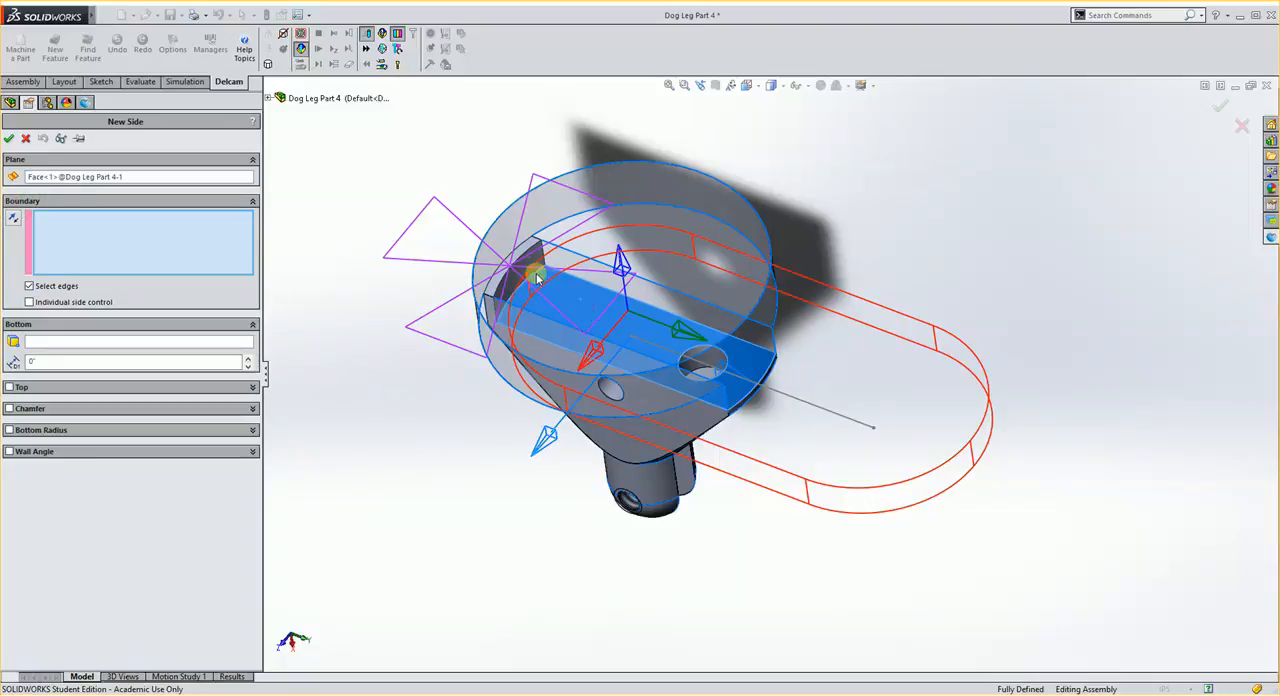
pyautogui.click(533, 279)
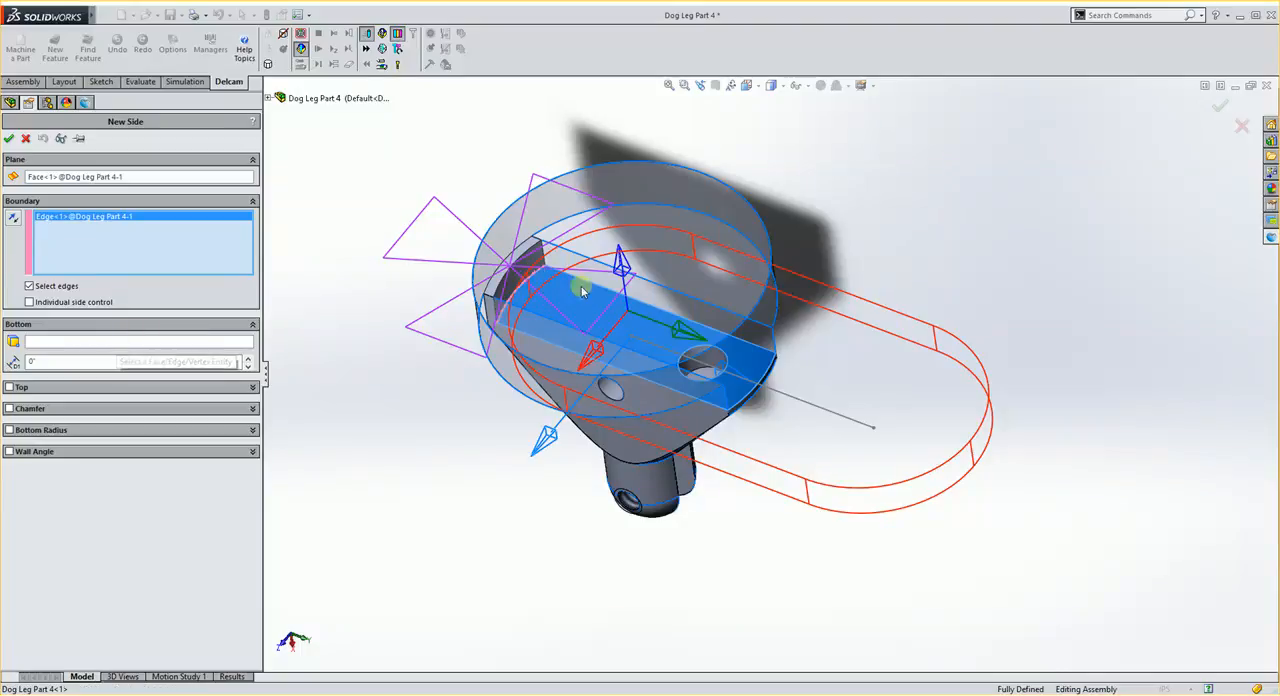
# - Enable the side feature's top, take it from the slot's end wall face, and accept the feature
pyautogui.click(9, 387)
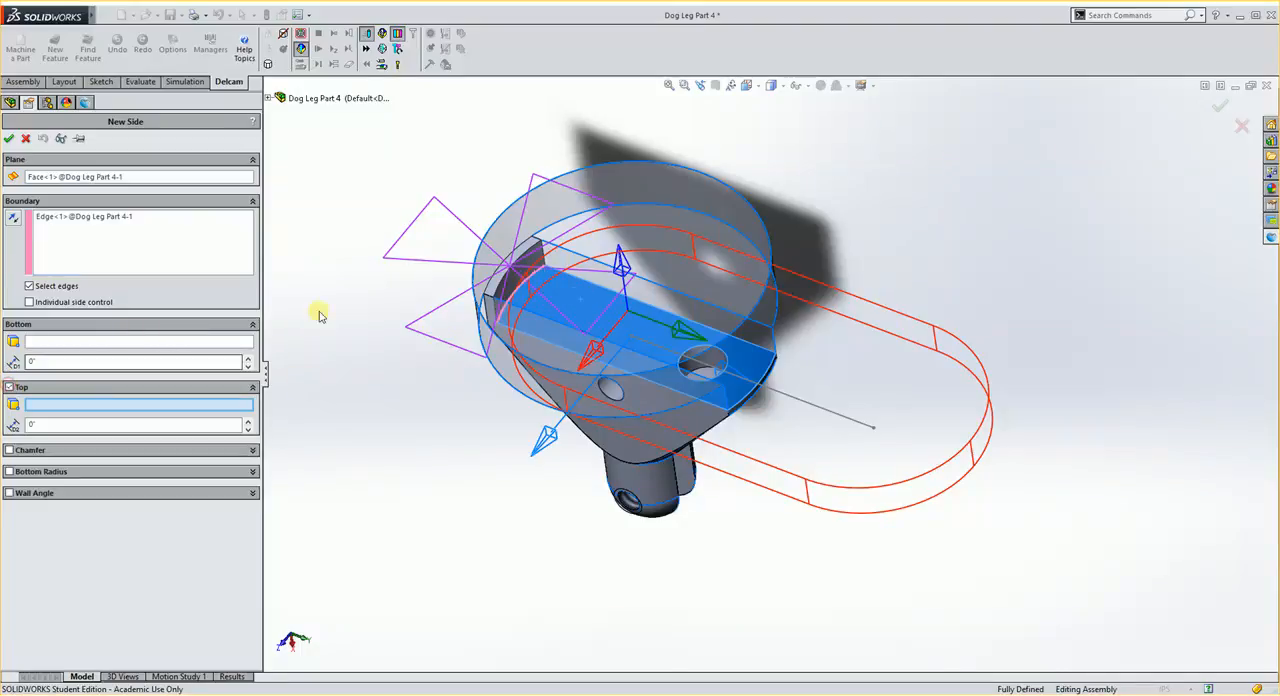
pyautogui.click(540, 262)
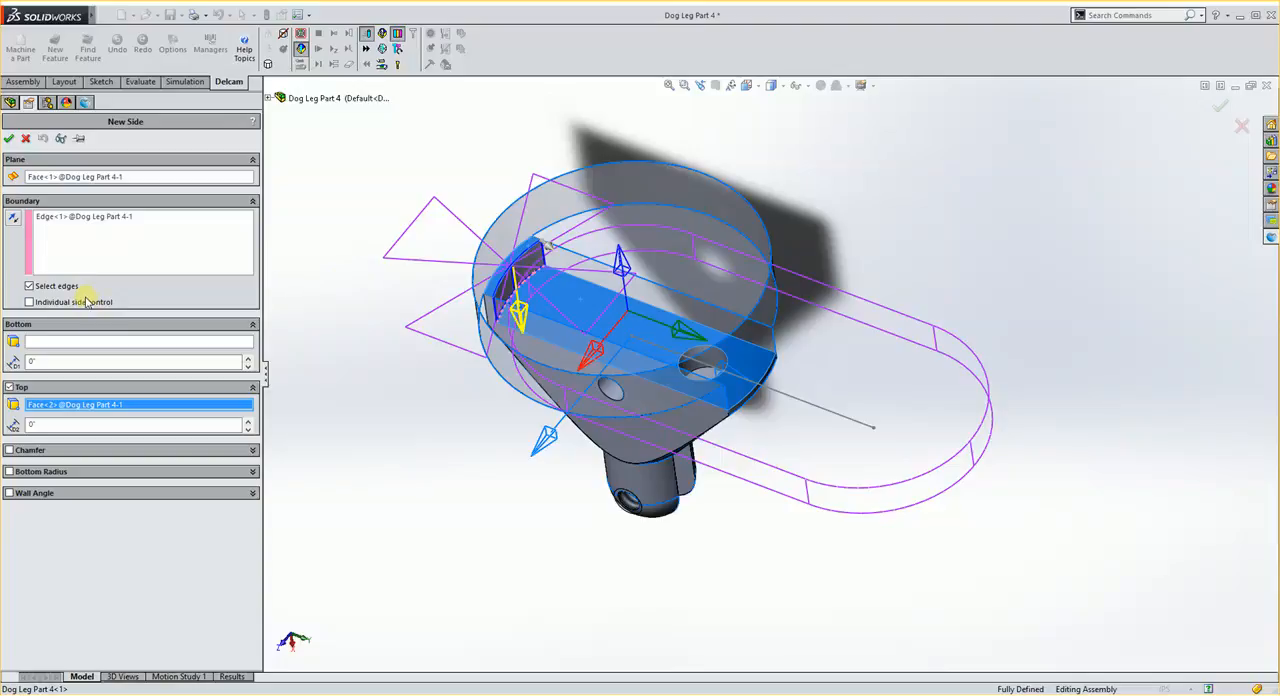
pyautogui.click(10, 139)
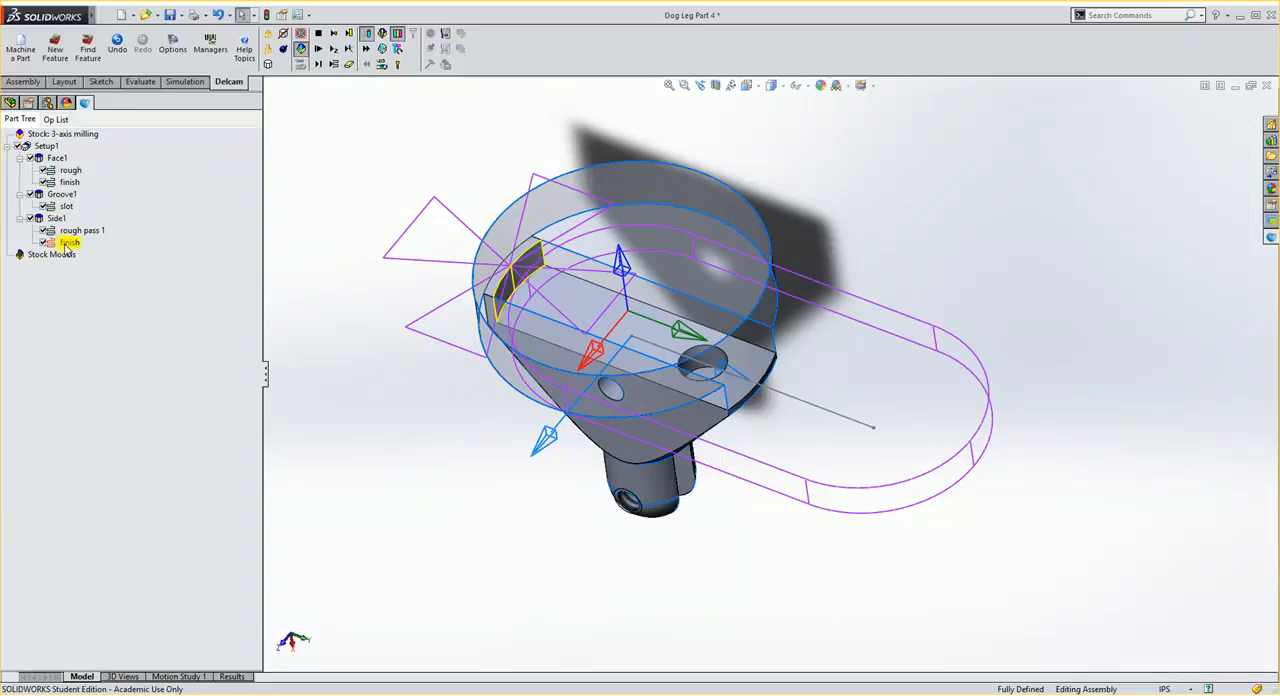
# - Exclude Side1's rough pass 1, then review and accept the attributes of its finish operation
pyautogui.click(46, 242)
pyautogui.doubleClick(68, 244)
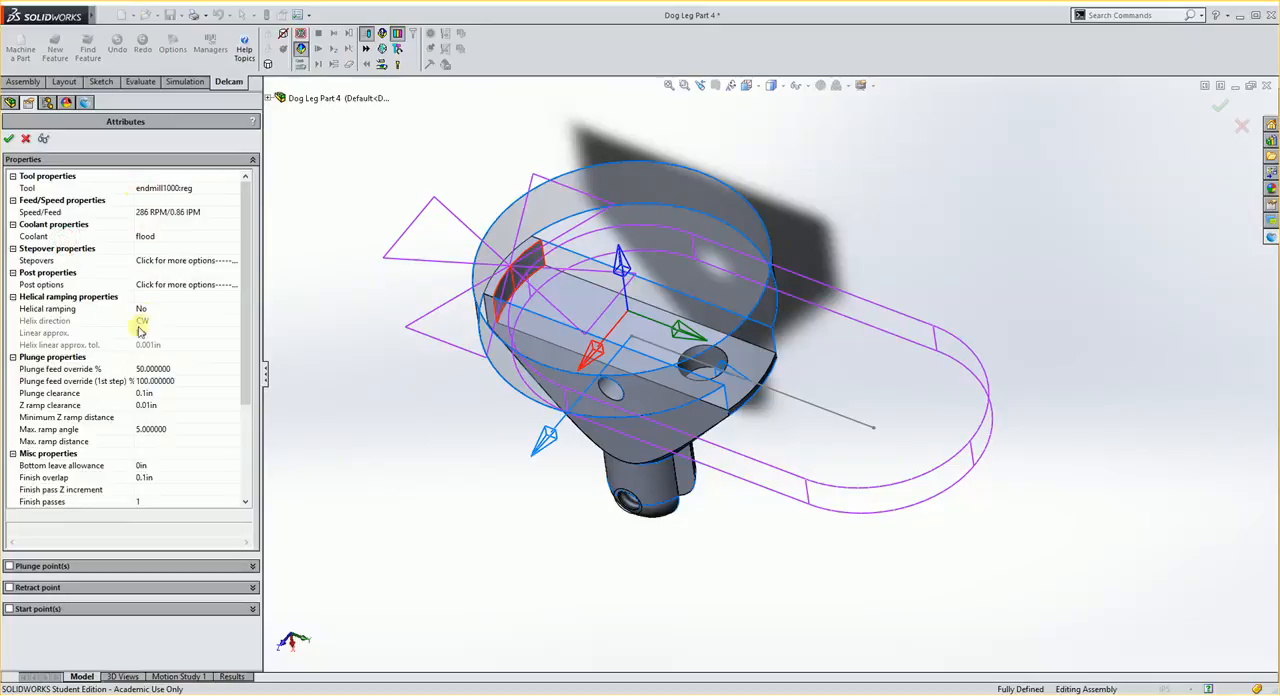
pyautogui.click(9, 139)
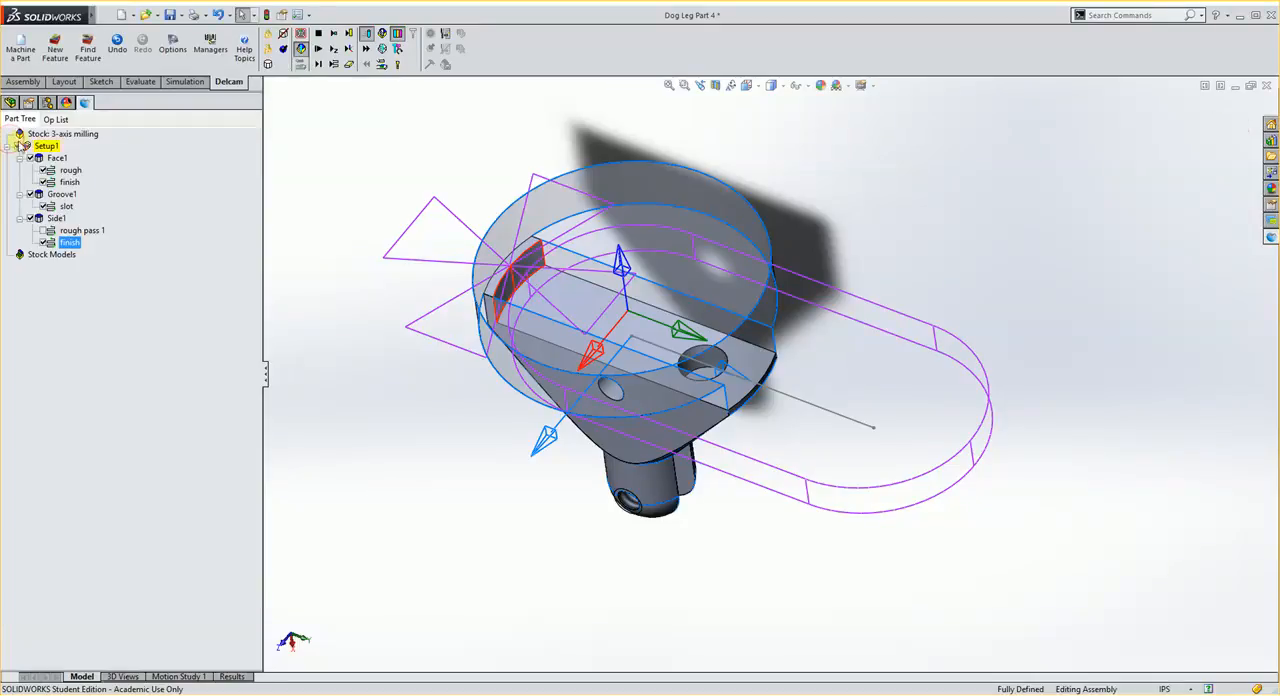
# - Single-step through the milling simulation of the face, groove and side operations, viewing the cuts from different angles
pyautogui.click(318, 64)
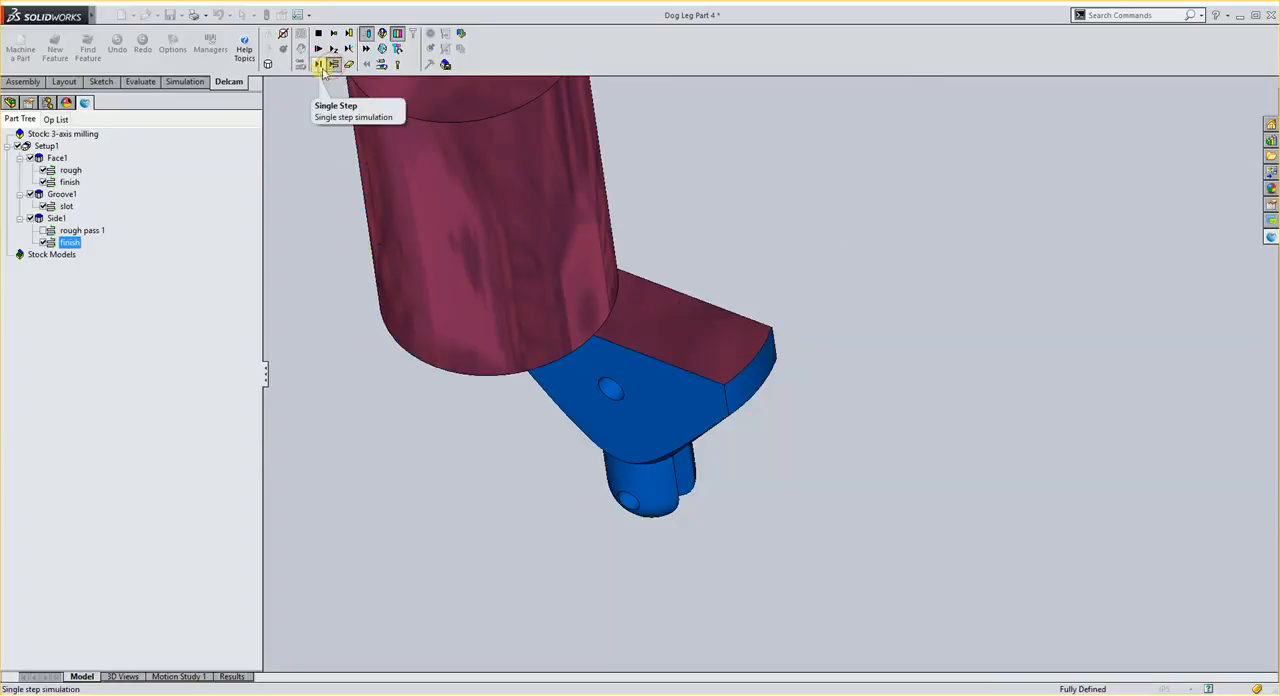
pyautogui.moveTo(549, 415); pyautogui.dragTo(742, 408, button='middle')
pyautogui.click(318, 65)
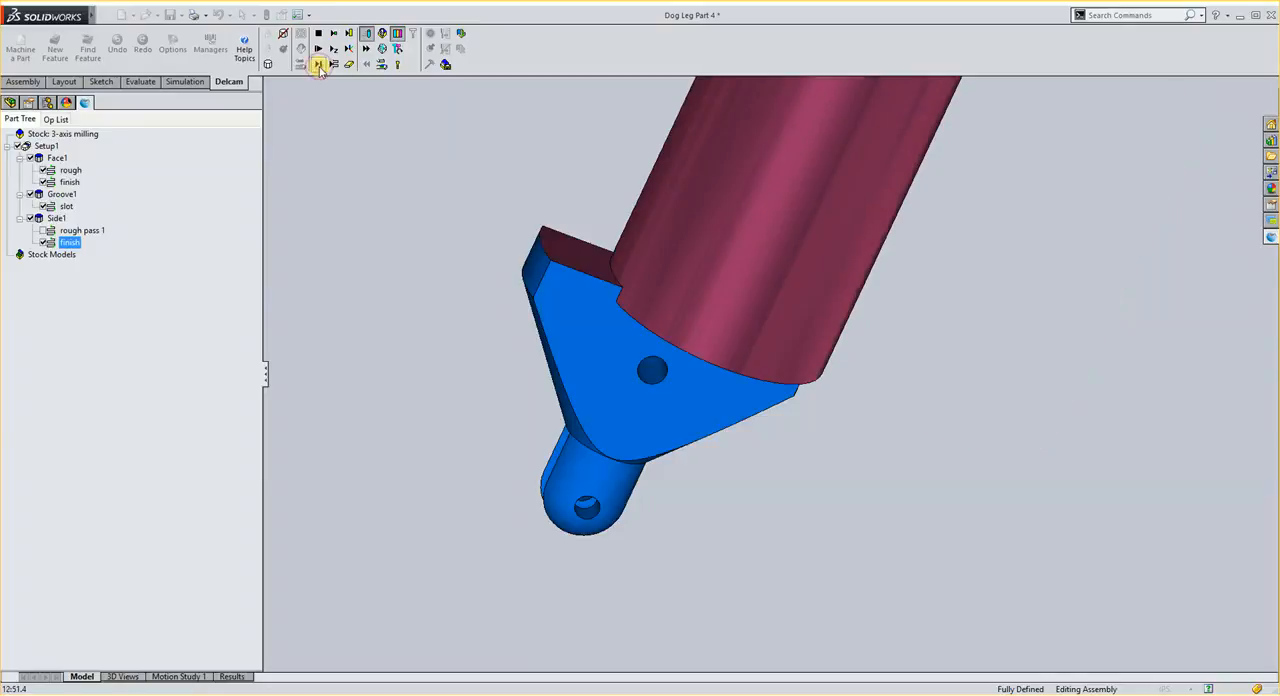
pyautogui.click(318, 65)
pyautogui.click(318, 65)
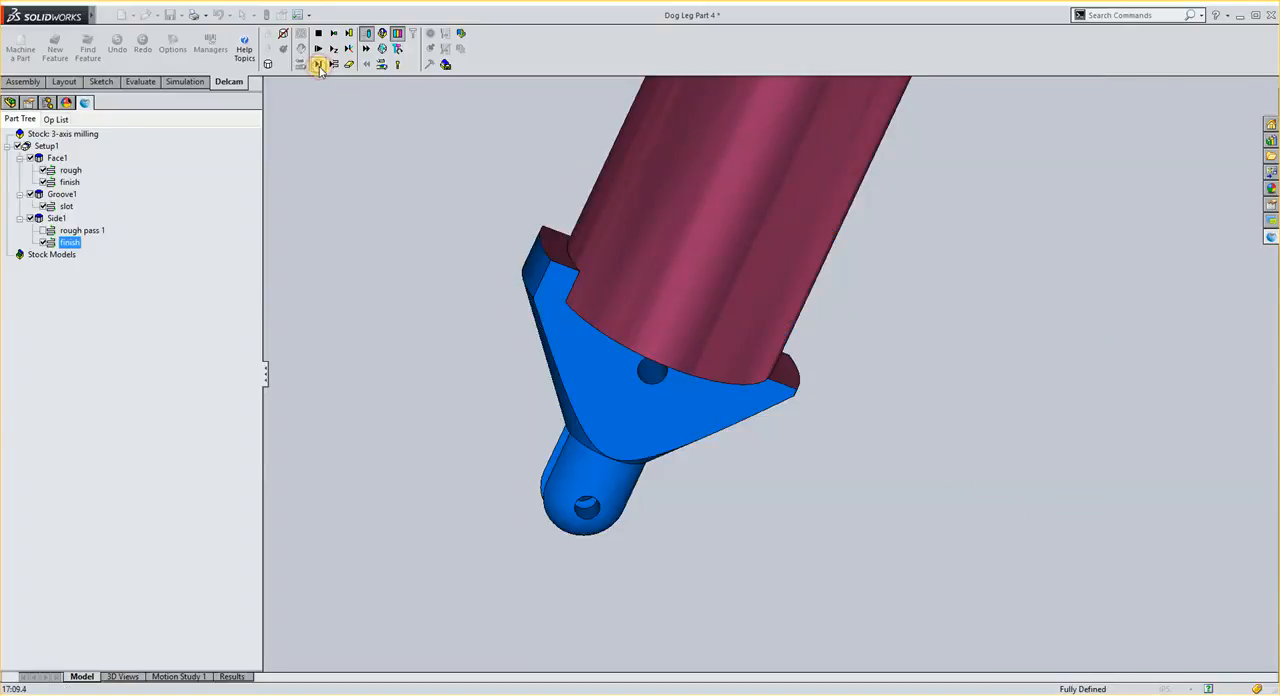
pyautogui.click(318, 65)
pyautogui.moveTo(680, 318); pyautogui.dragTo(640, 415, button='middle')
pyautogui.click(319, 65)
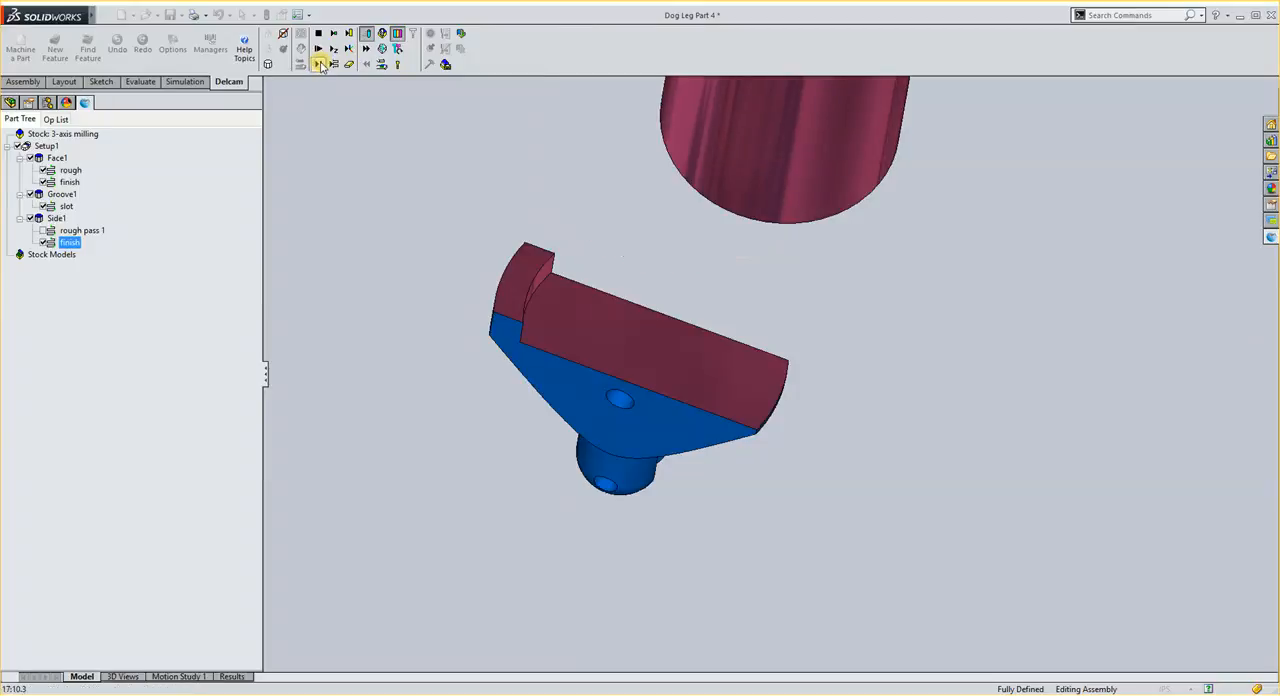
pyautogui.click(320, 65)
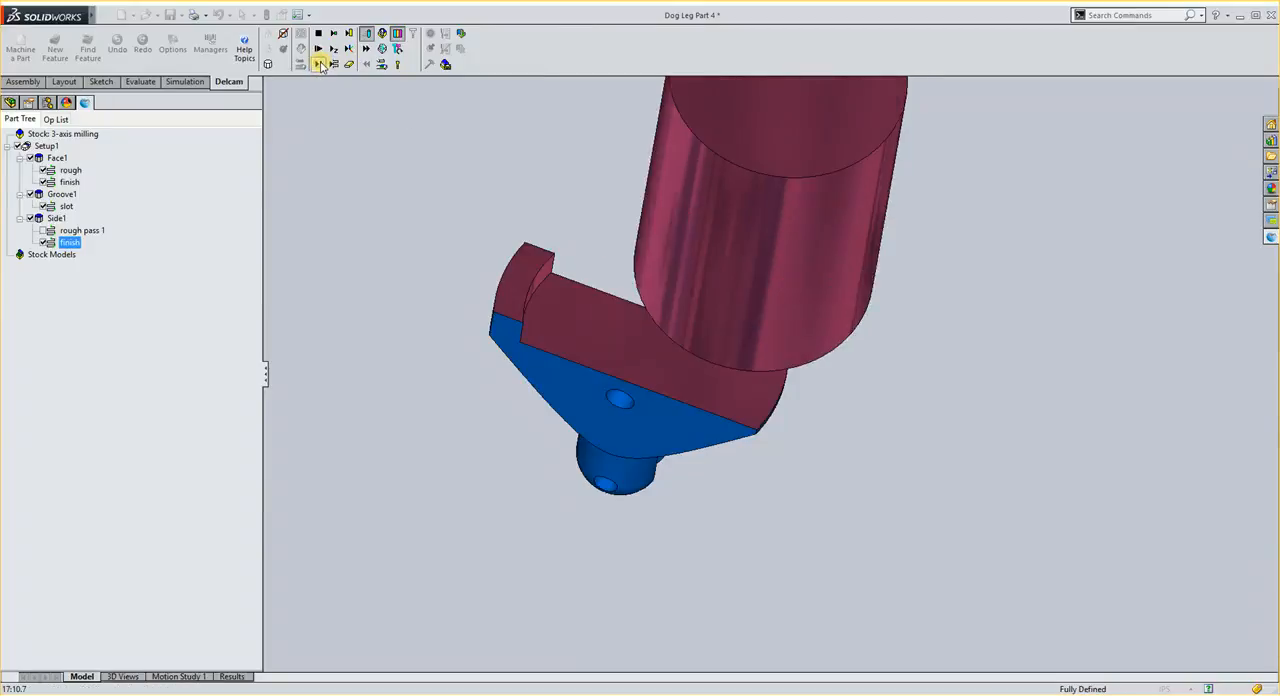
pyautogui.click(320, 65)
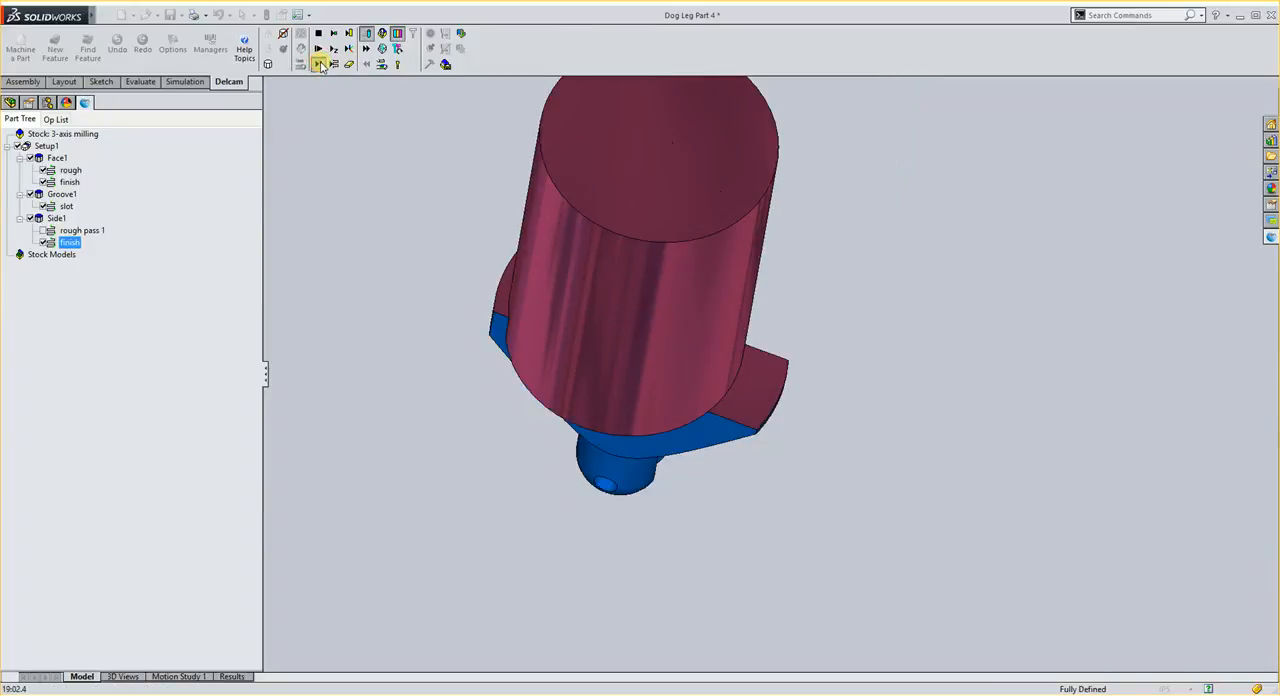
pyautogui.click(320, 65)
pyautogui.click(320, 65)
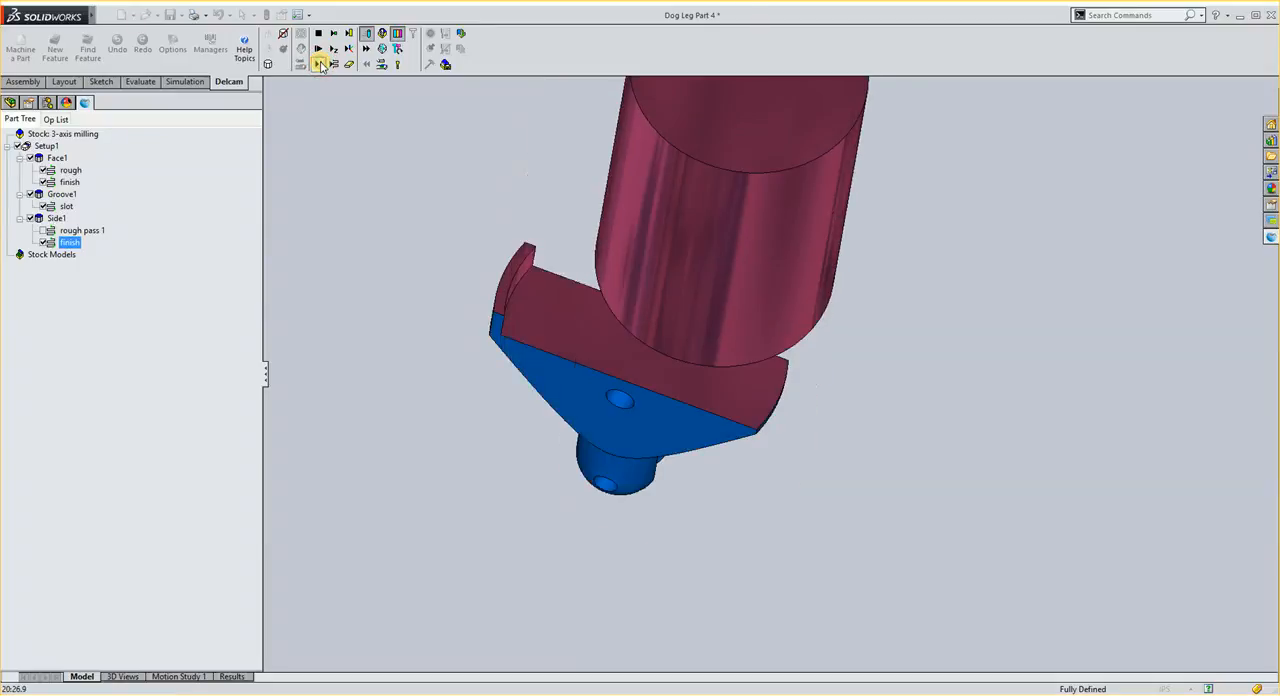
pyautogui.click(320, 65)
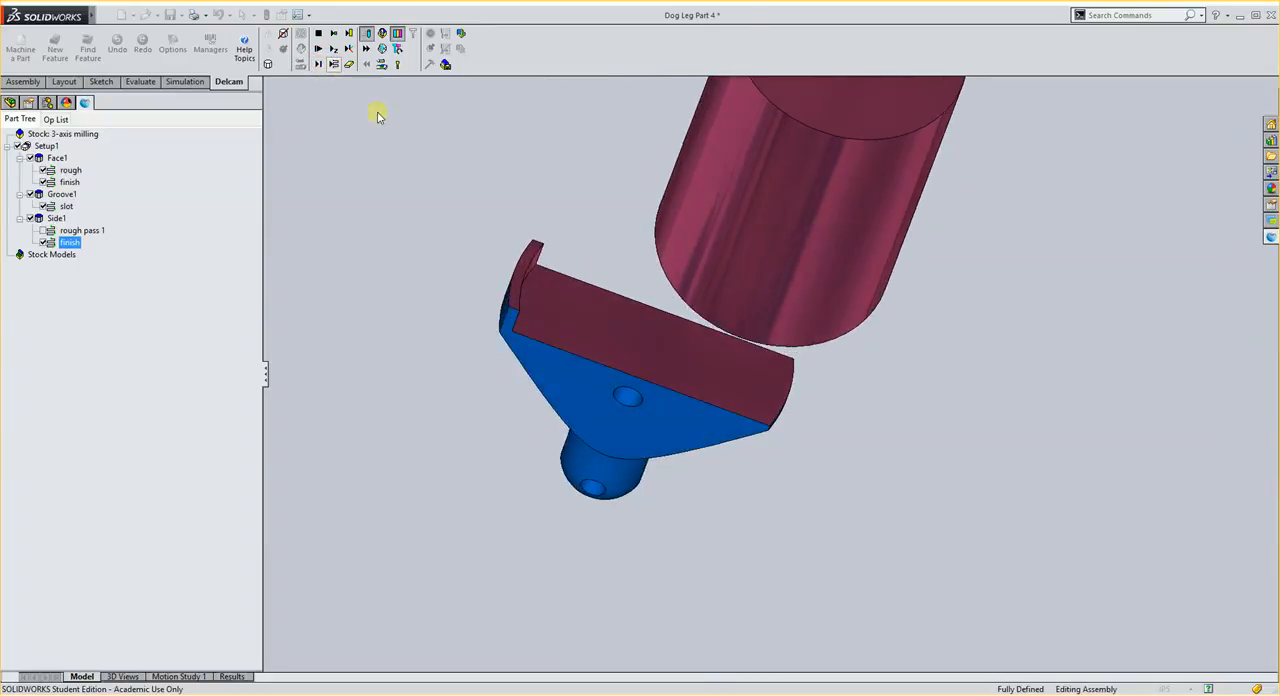
pyautogui.click(320, 65)
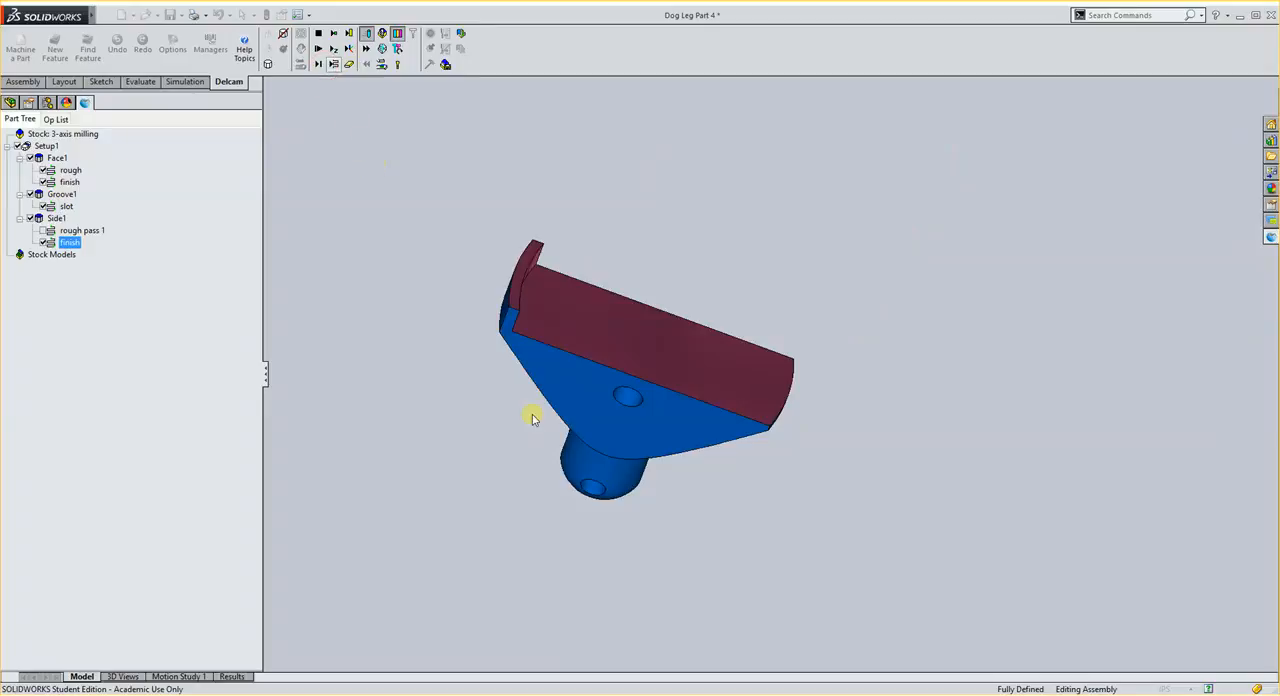
# - Inspect the simulated part's slot and end wall from several angles and exit the simulation
pyautogui.moveTo(529, 419); pyautogui.dragTo(556, 290, button='middle')
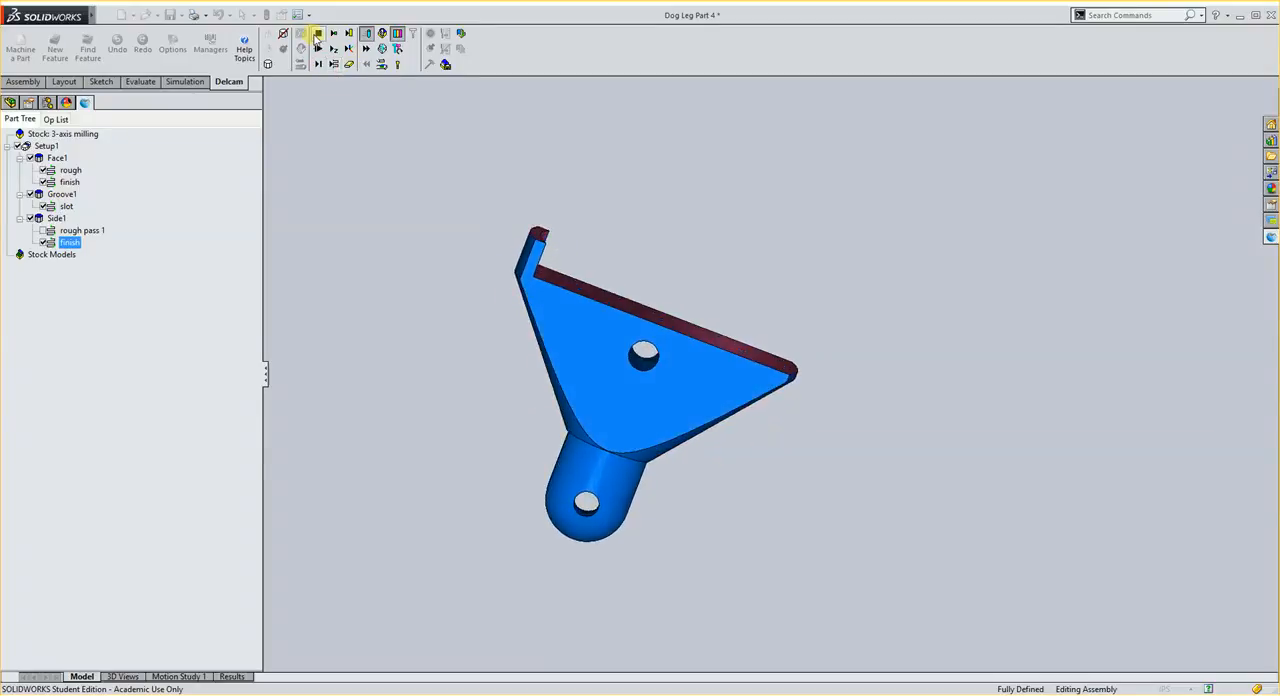
pyautogui.click(316, 35)
pyautogui.moveTo(524, 176); pyautogui.dragTo(680, 328, button='middle')
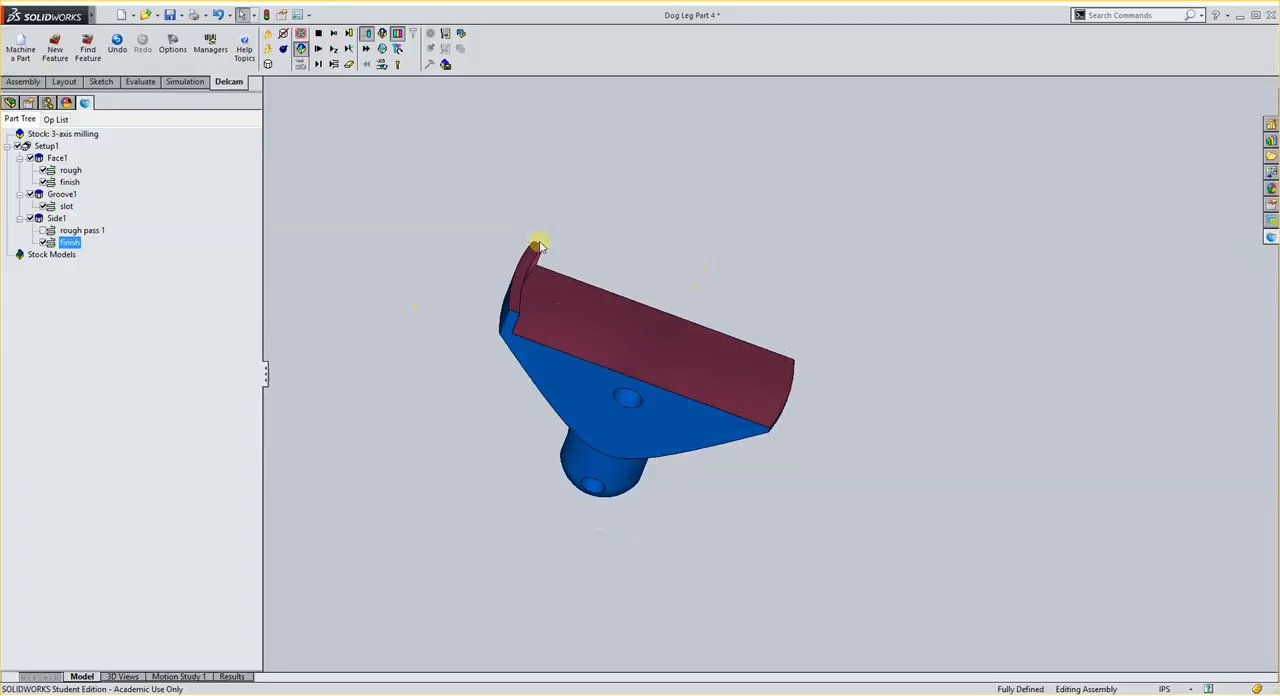
pyautogui.click(318, 35)
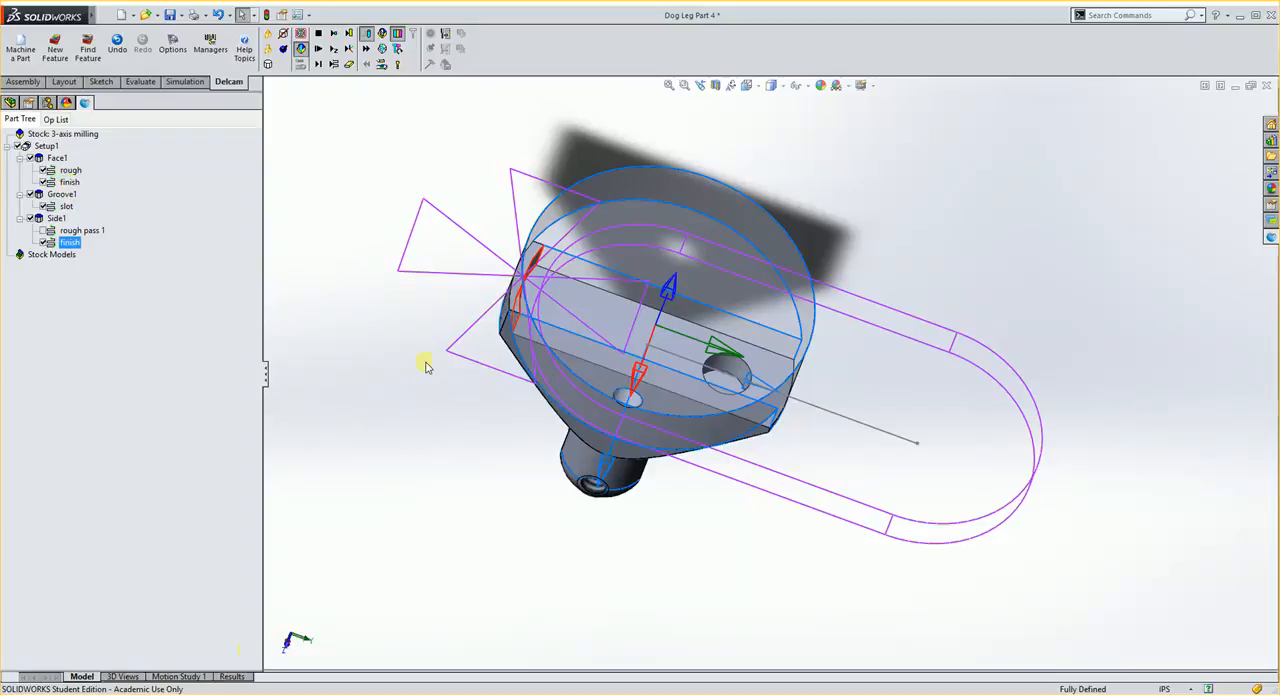
# - Open the speed and feed settings of Face1's rough operation and switch the speed to SFM
pyautogui.click(233, 677)
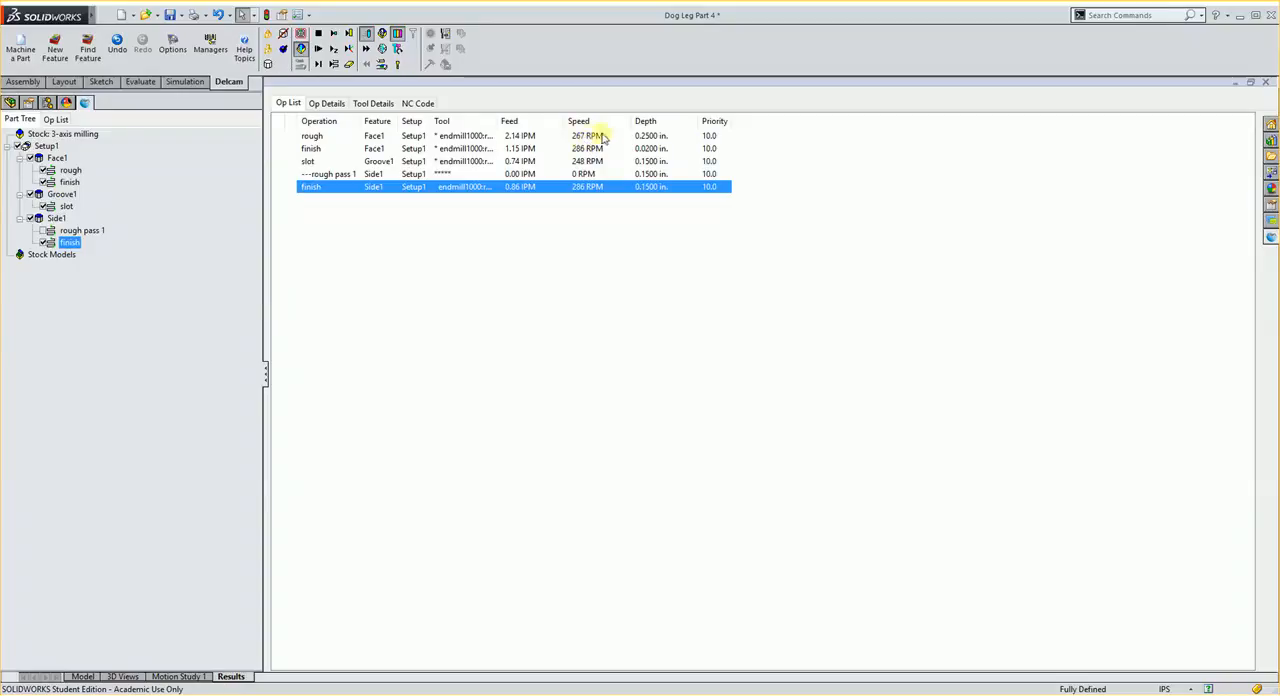
pyautogui.click(463, 139)
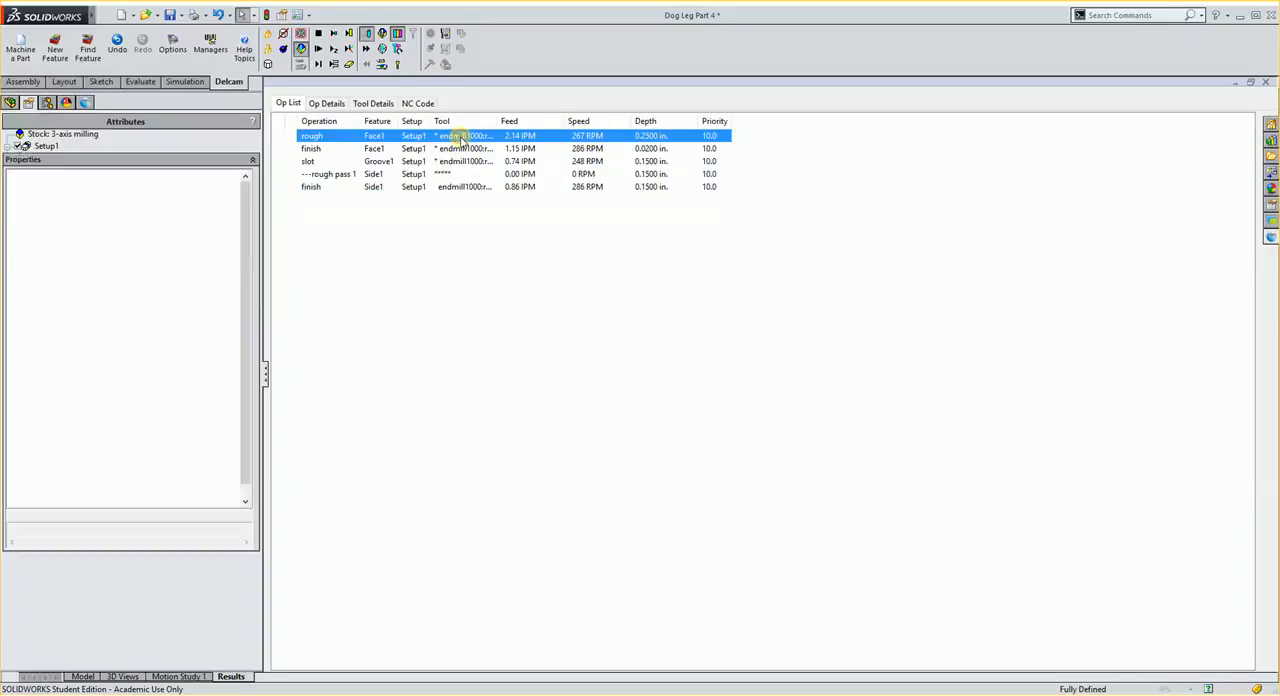
pyautogui.doubleClick(64, 213)
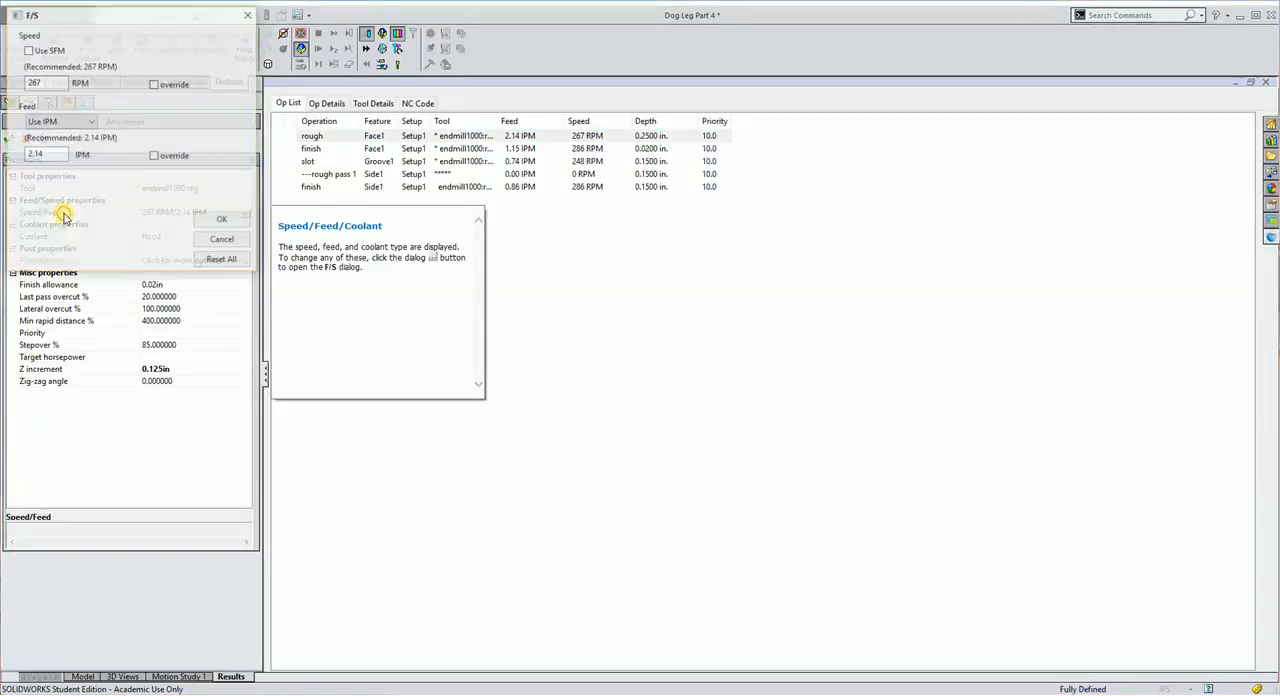
pyautogui.click(40, 50)
# - Try to enter the SFM speed of Face1's rough operation as the expression 70*3
pyautogui.doubleClick(36, 82)
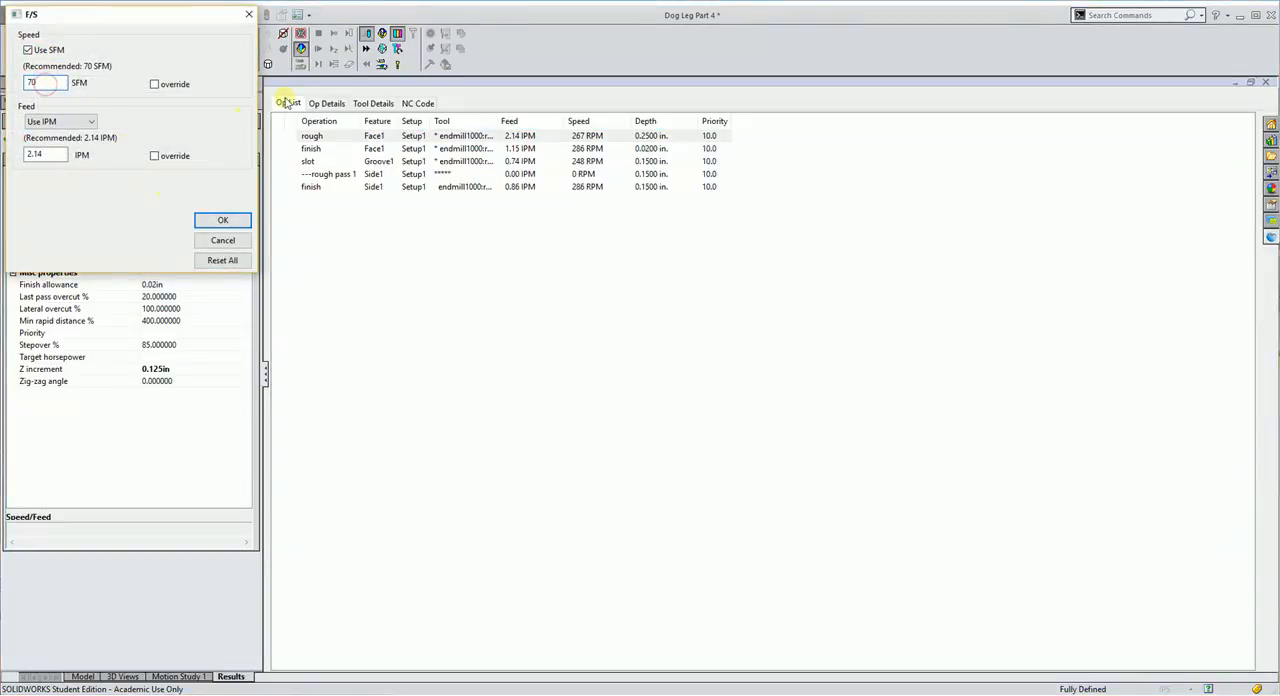
pyautogui.write('*')
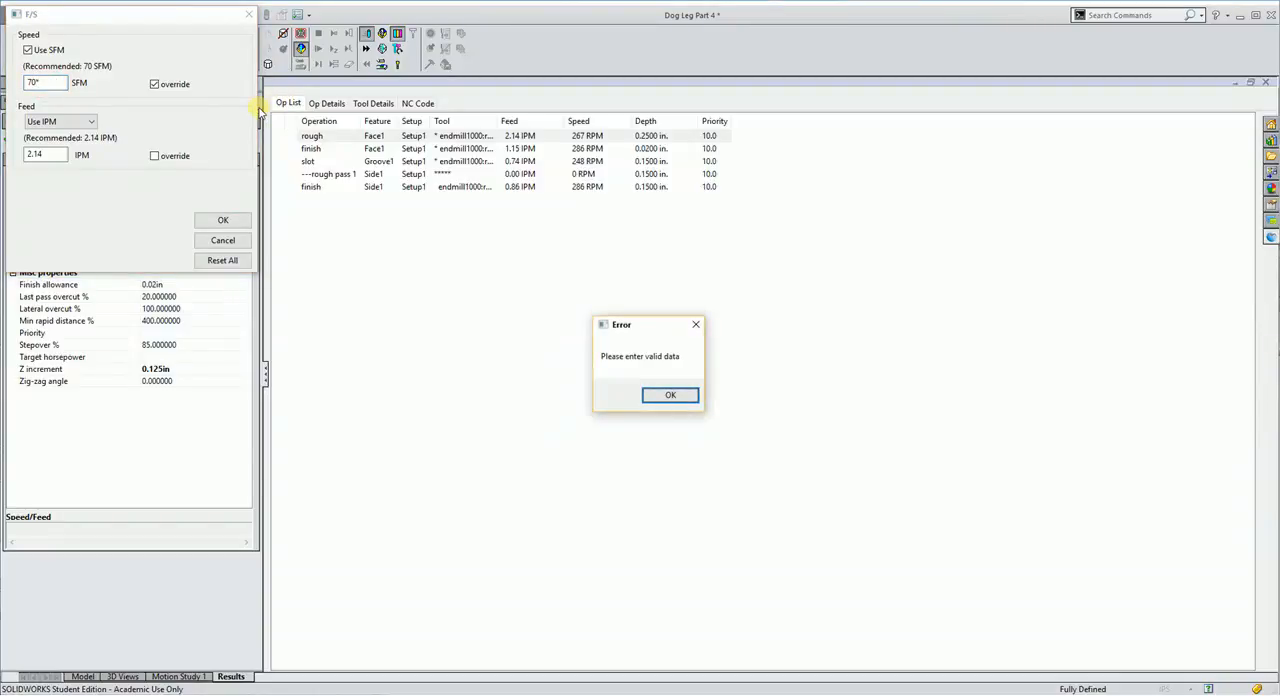
pyautogui.click(667, 395)
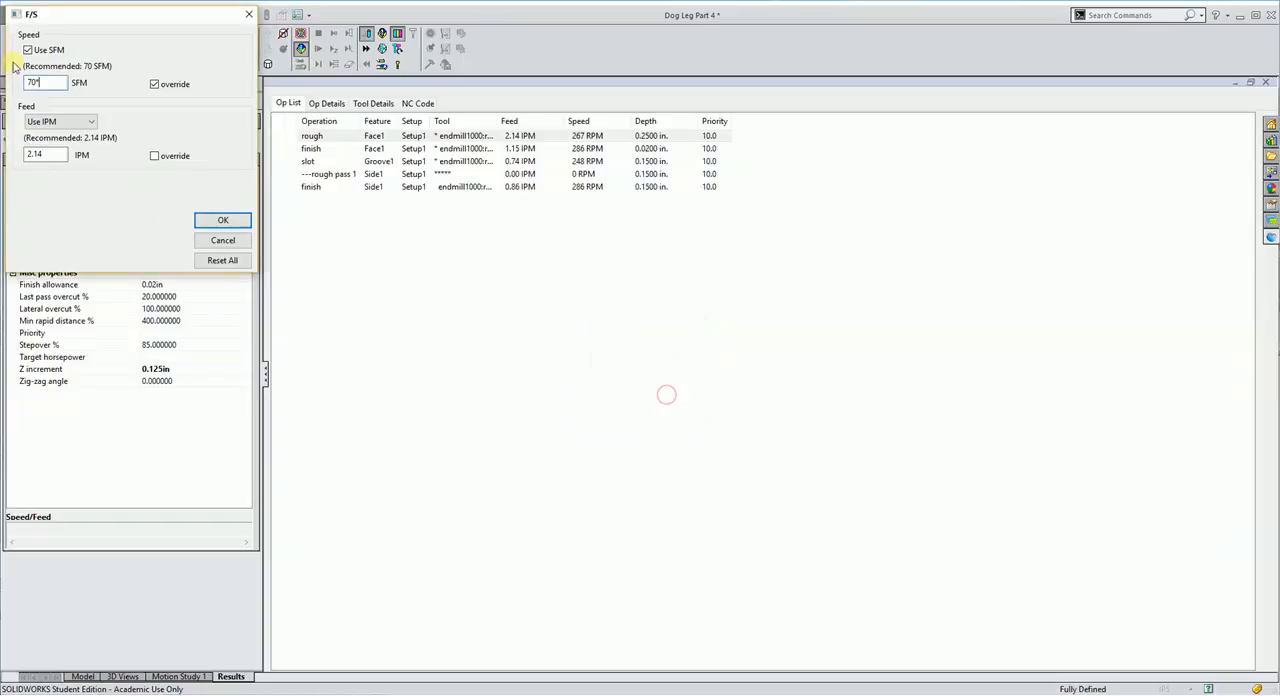
pyautogui.write('3')
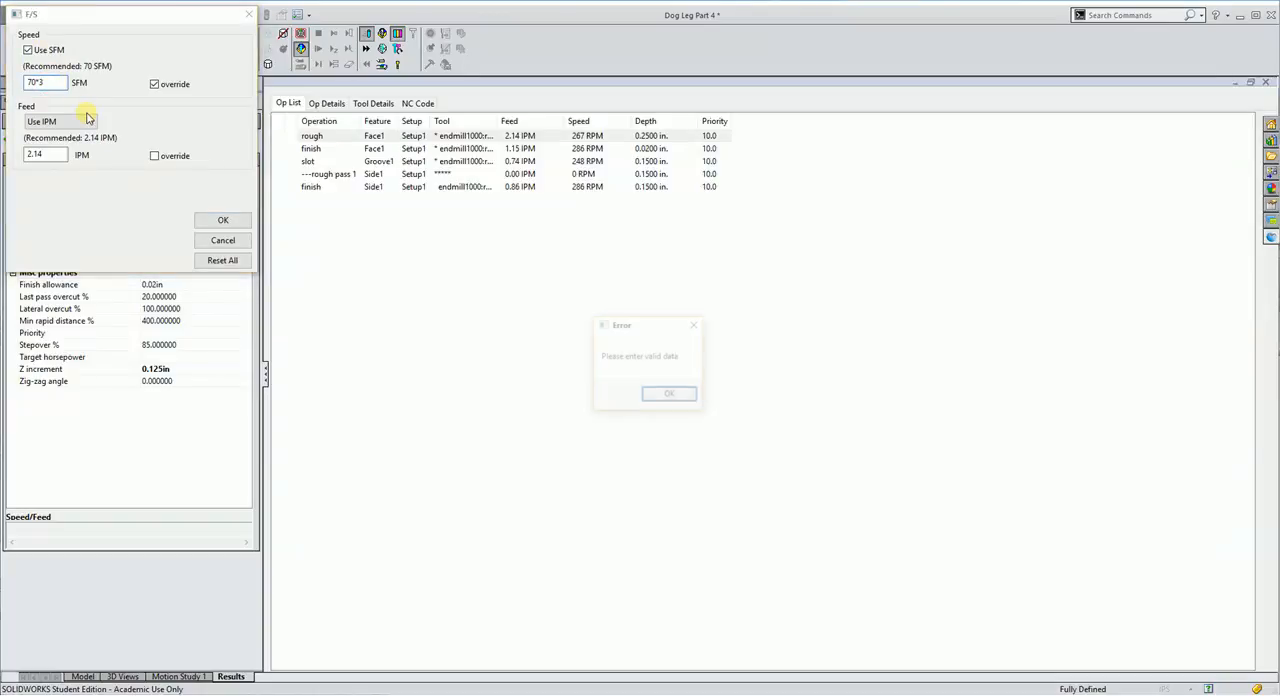
pyautogui.click(669, 395)
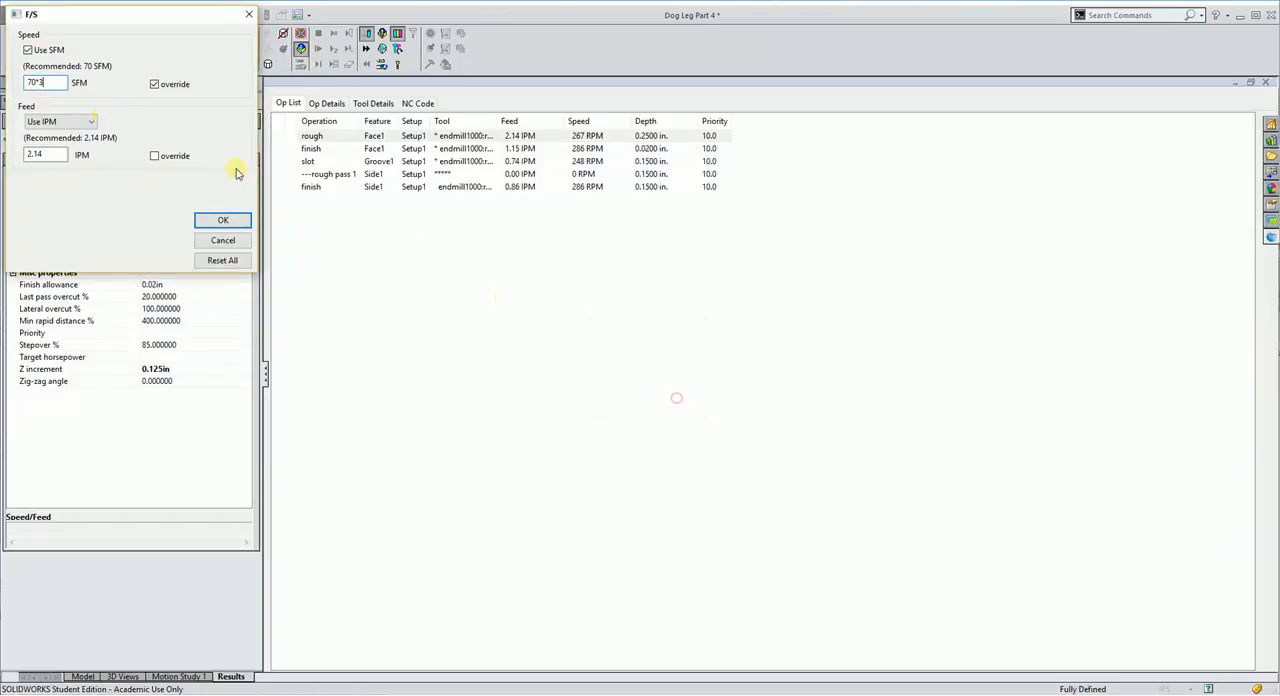
# - Override the cutting speed of Face1's rough operation to give 955 RPM and 7.64 IPM, and accept its attributes
pyautogui.doubleClick(51, 83)
pyautogui.doubleClick(47, 84)
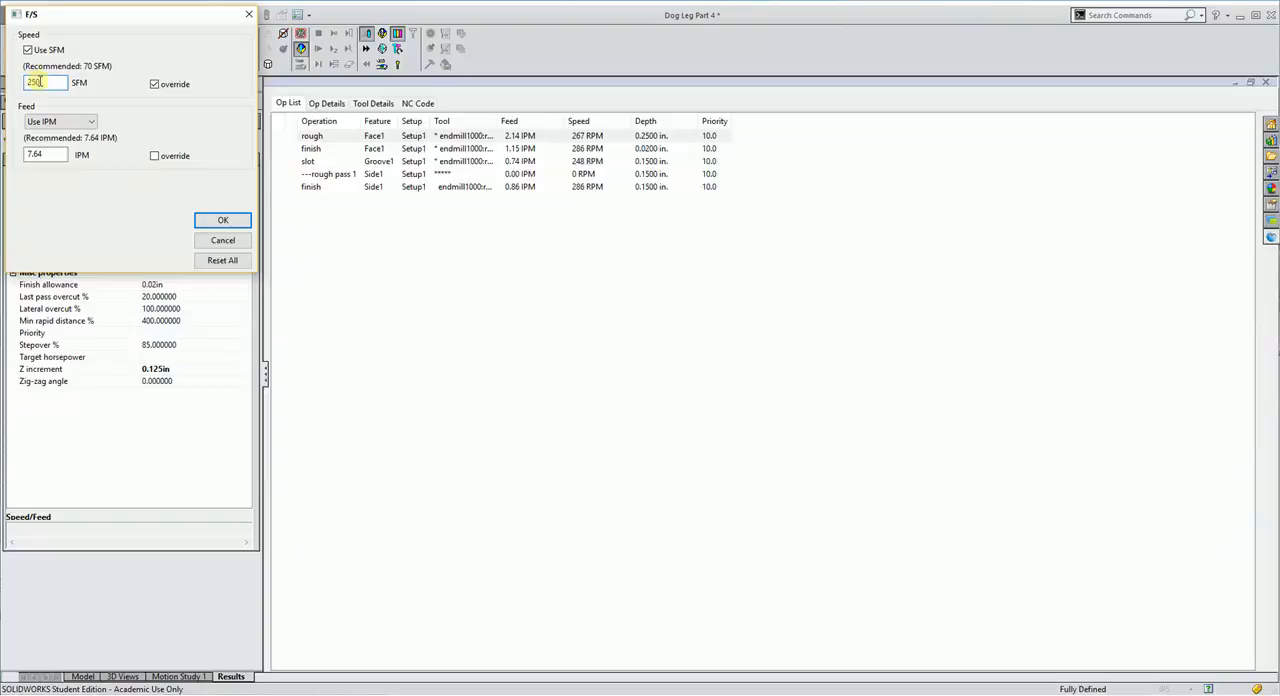
pyautogui.click(59, 152)
pyautogui.click(62, 158)
pyautogui.click(216, 222)
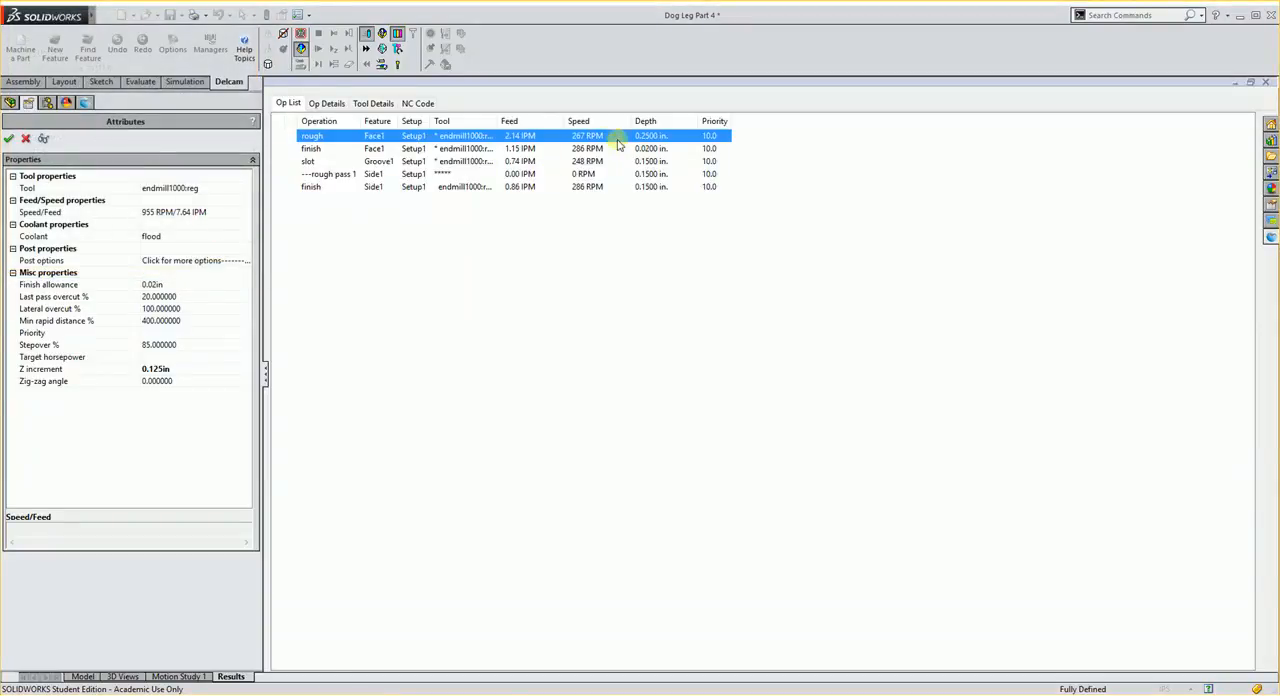
pyautogui.click(8, 138)
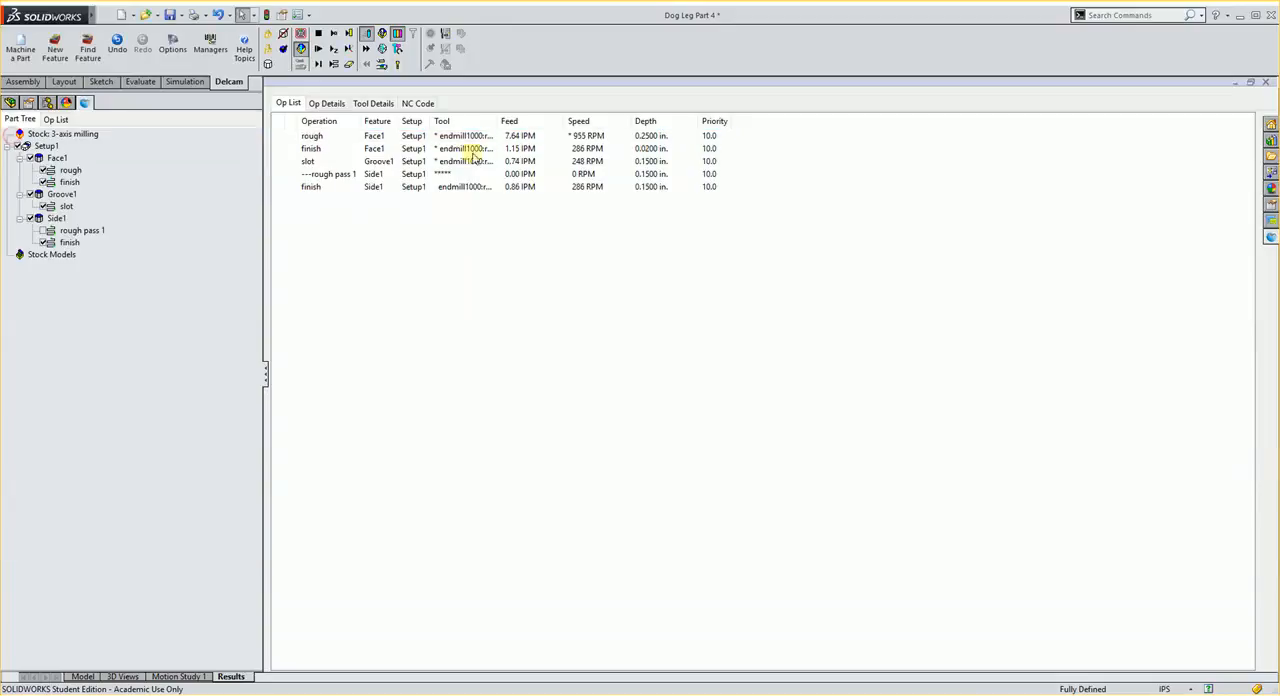
# - Override the speed of all listed operations to 955 RPM, using Face1's rough operation as the source
pyautogui.click(598, 137)
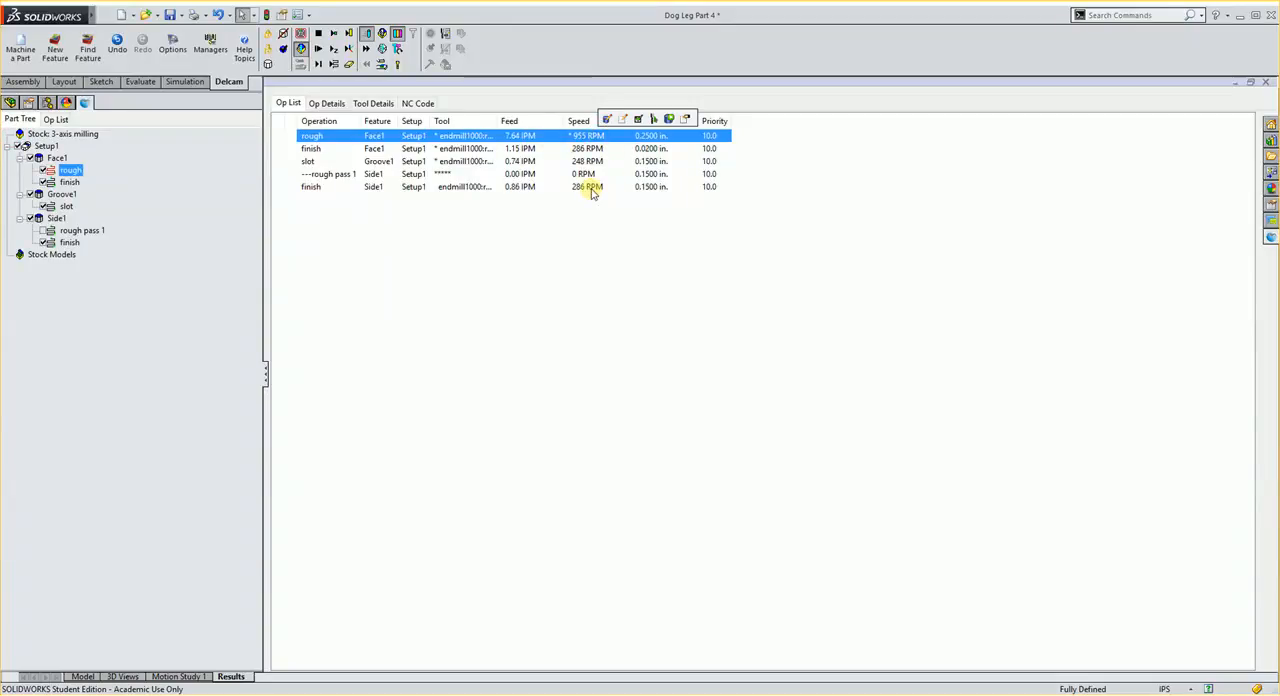
pyautogui.keyDown('shift'); pyautogui.click(591, 187); pyautogui.keyUp('shift')
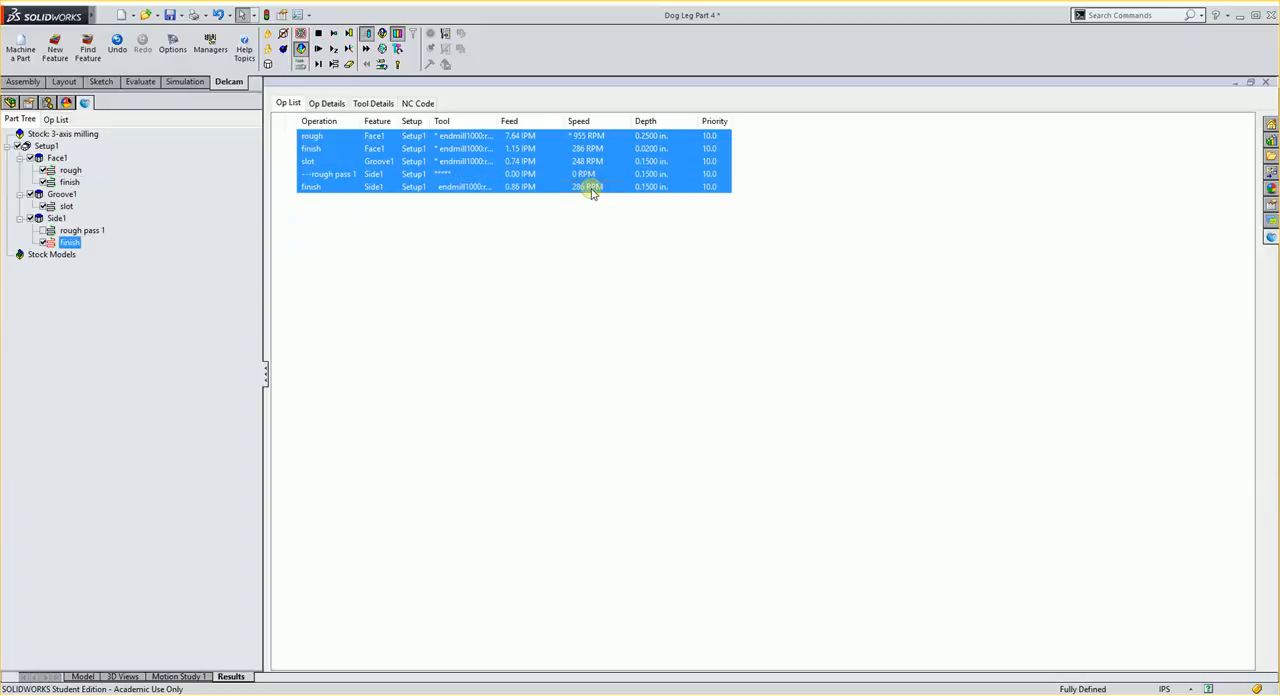
pyautogui.rightClick(591, 193)
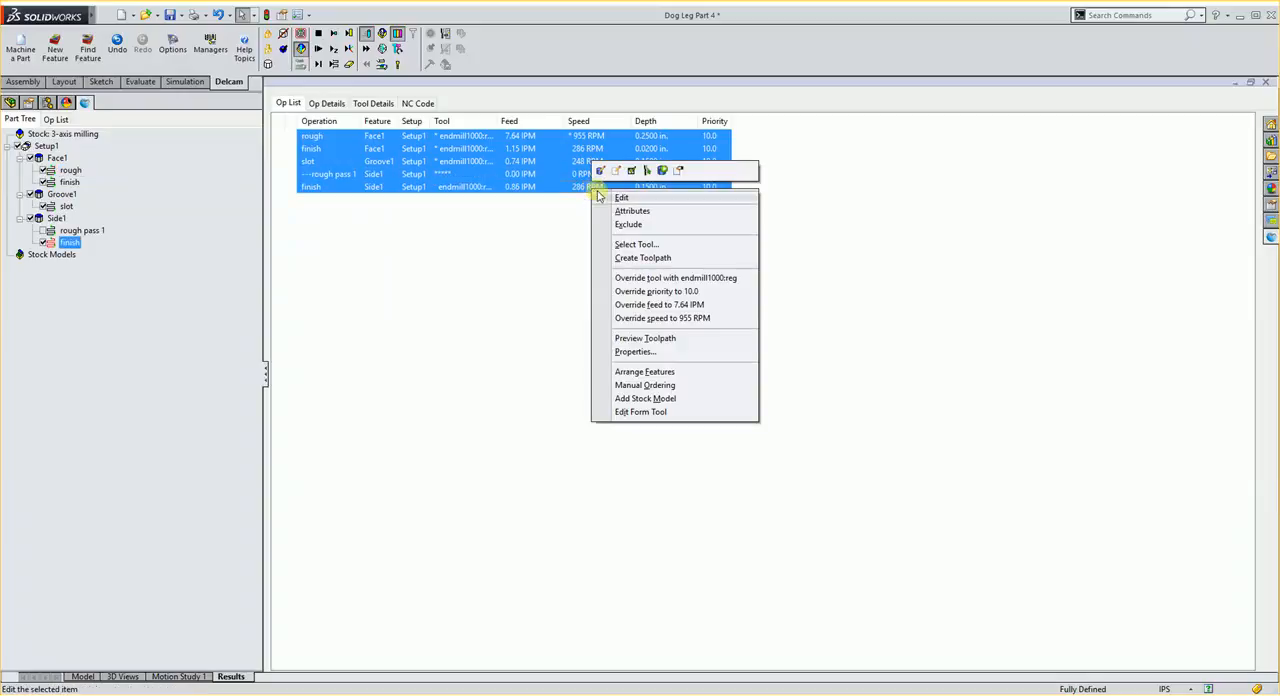
pyautogui.click(678, 318)
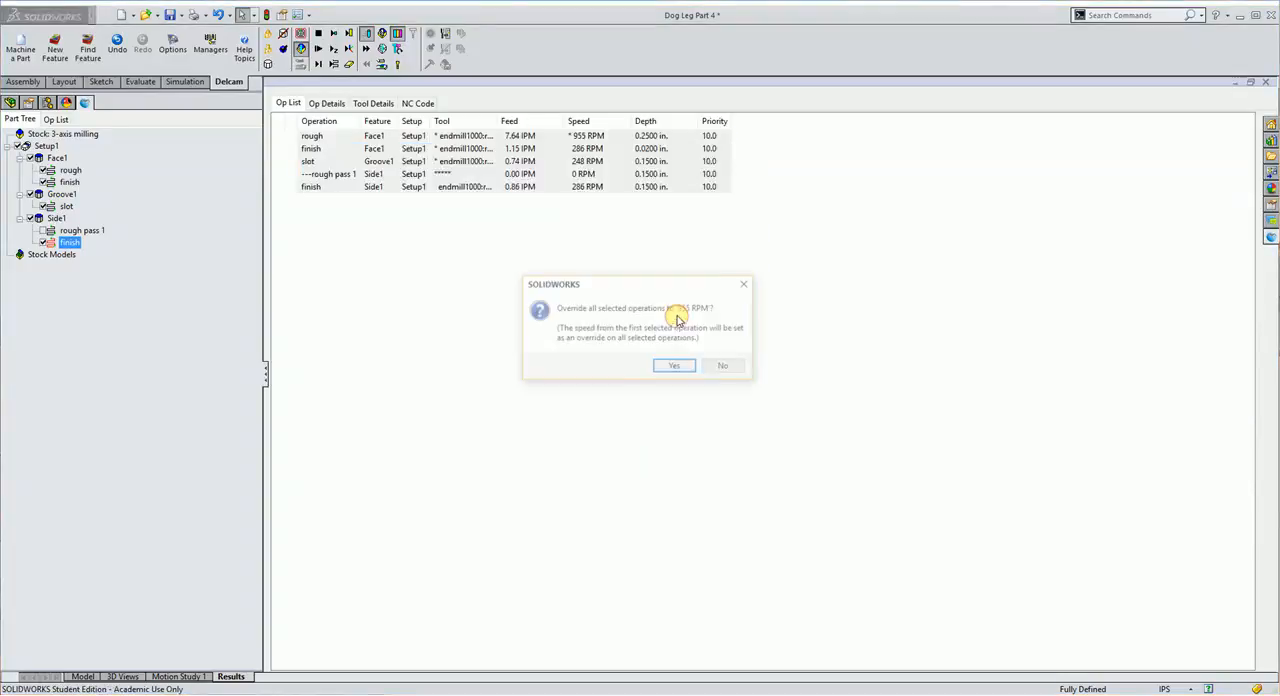
pyautogui.click(675, 368)
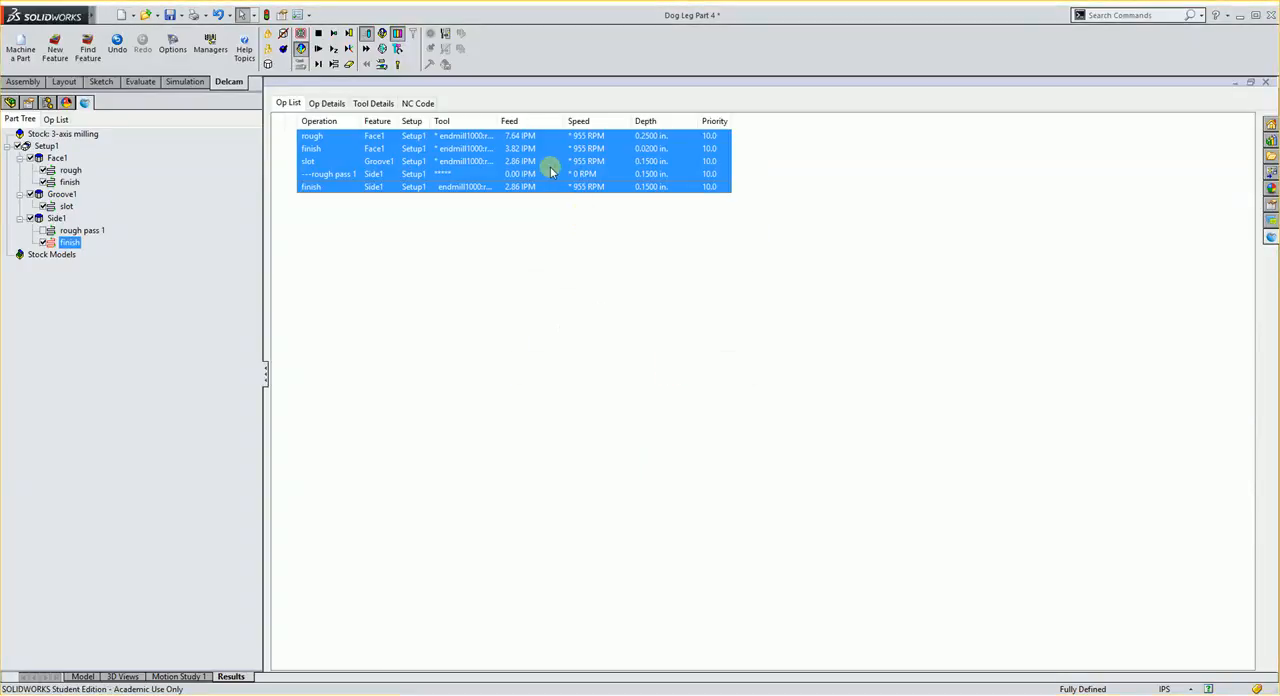
# - Override the feed of all listed operations to 7.64 IPM
pyautogui.rightClick(550, 172)
pyautogui.click(624, 284)
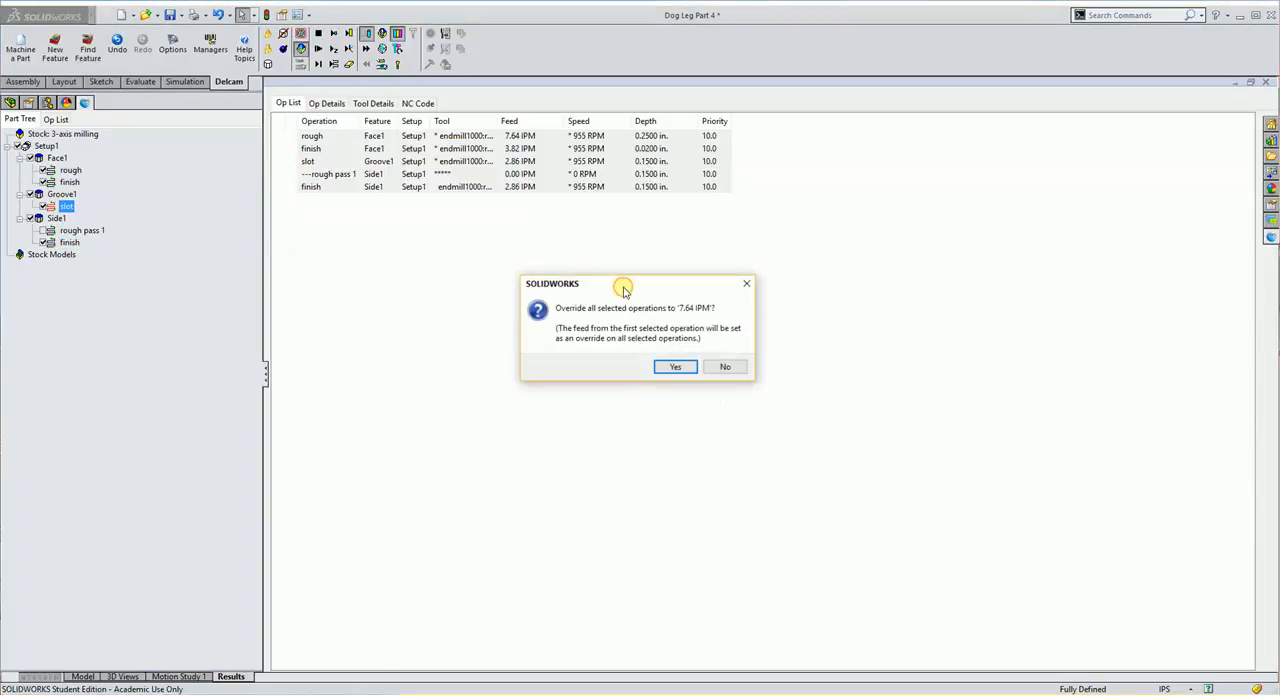
pyautogui.click(676, 367)
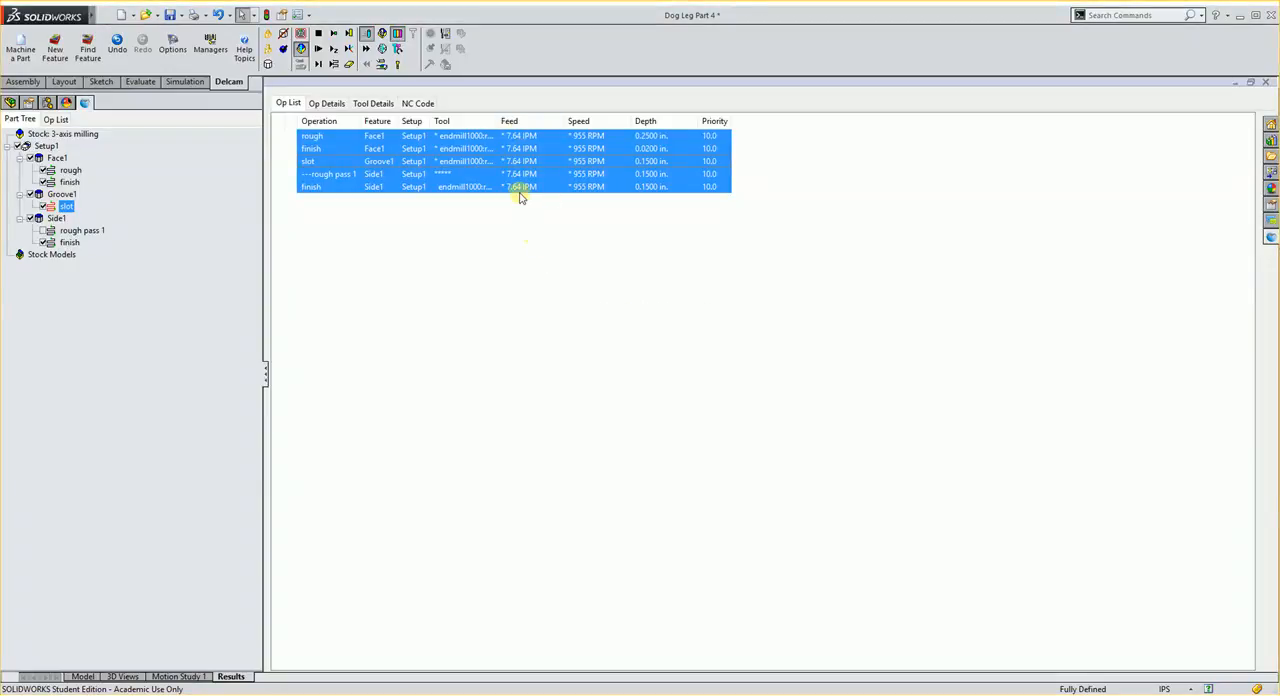
pyautogui.click(308, 203)
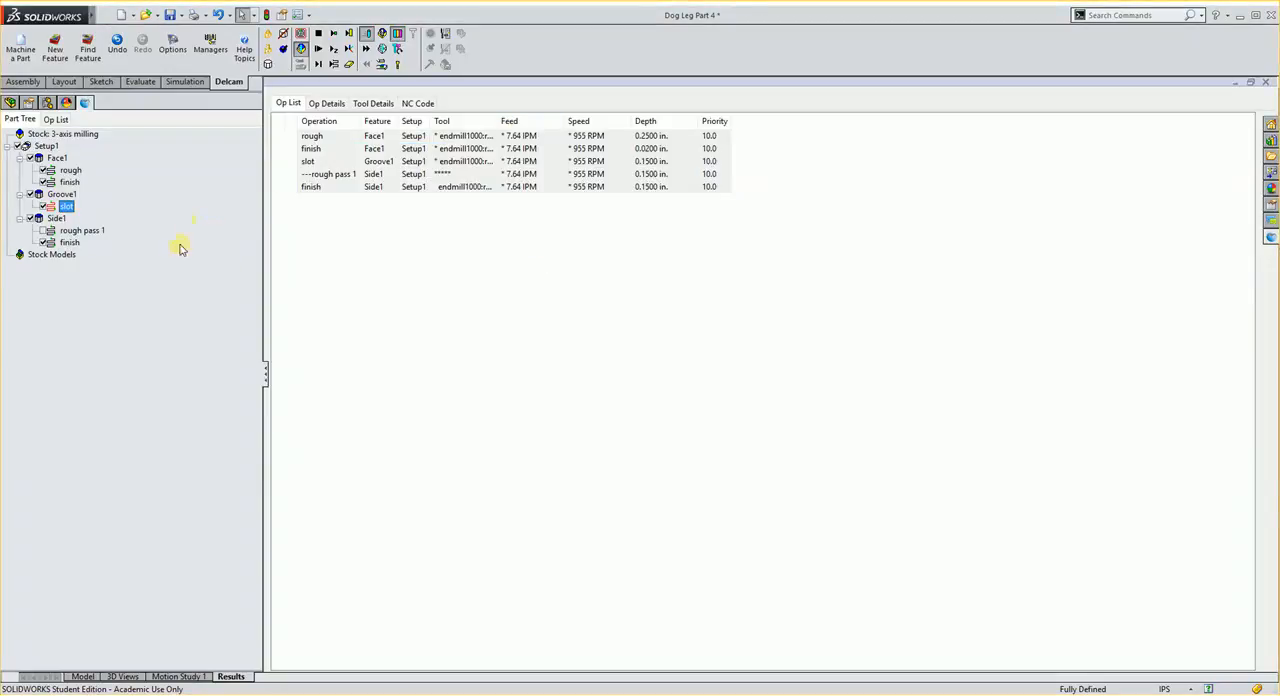
# - Create a plain Hole feature in the model from the cylindrical face of the larger hole in the slot floor
pyautogui.click(80, 677)
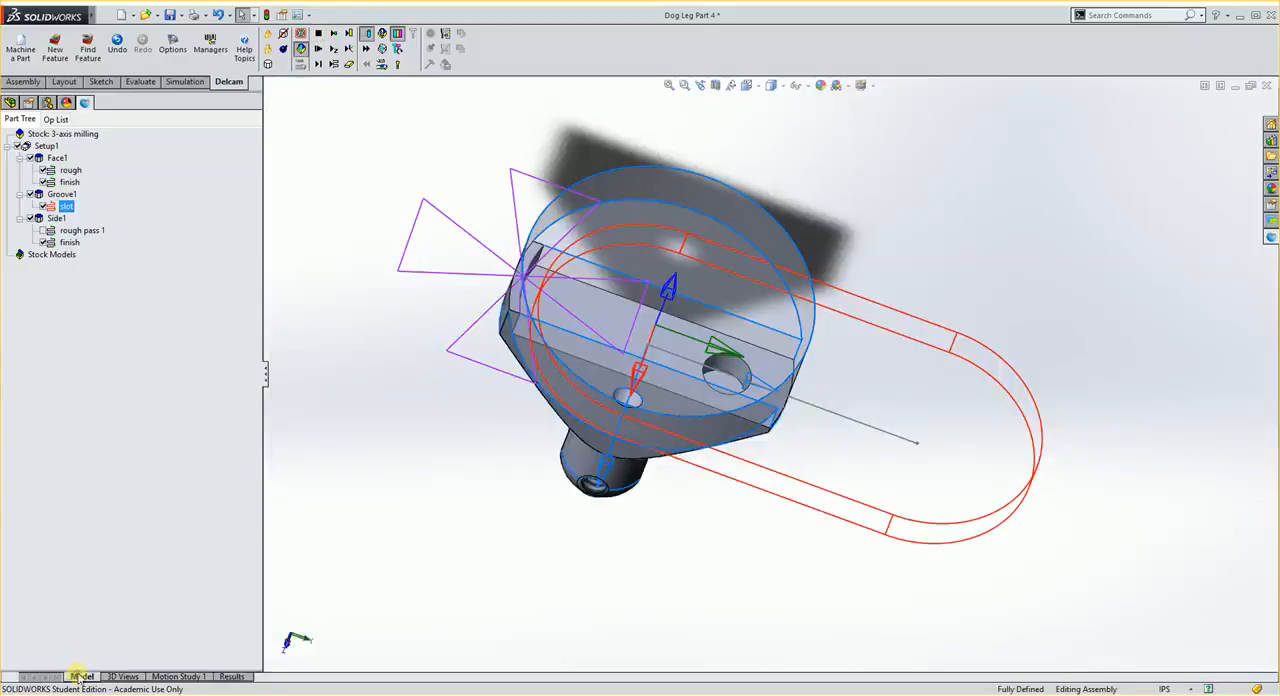
pyautogui.moveTo(700, 400); pyautogui.dragTo(720, 368, button='middle')
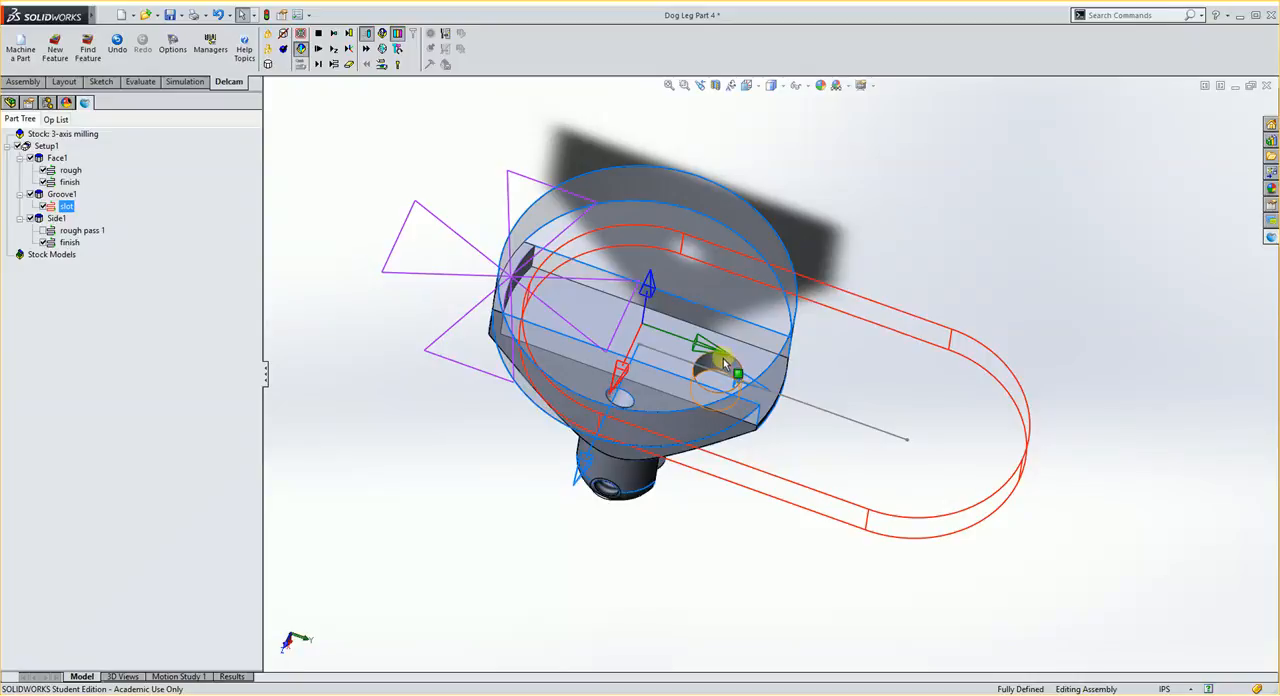
pyautogui.scroll(-3, 731, 443)
pyautogui.moveTo(703, 324); pyautogui.dragTo(702, 349, button='middle')
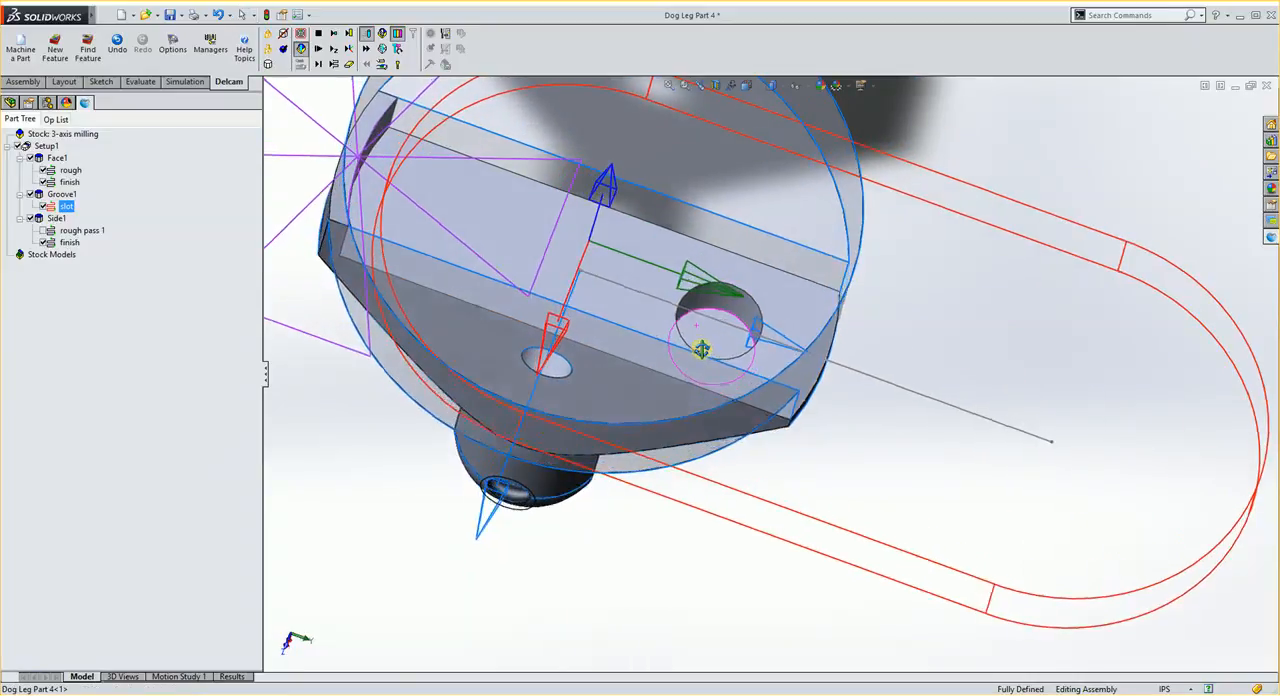
pyautogui.scroll(1, 580, 322)
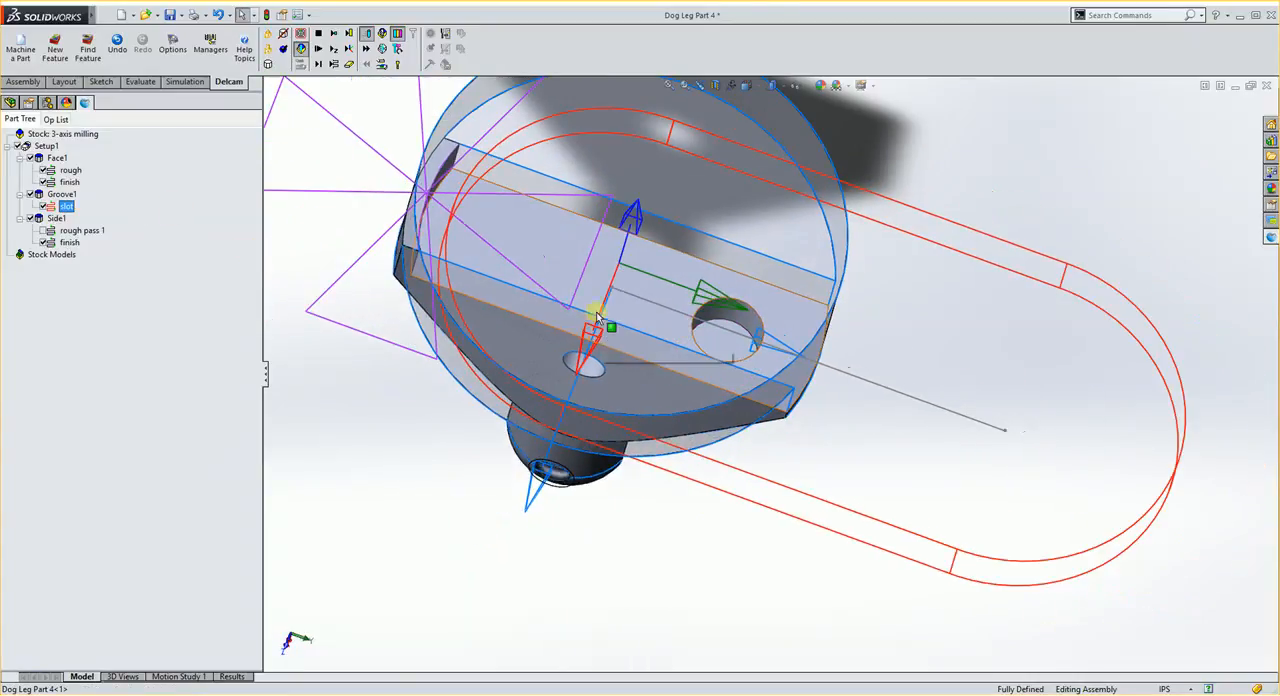
pyautogui.click(55, 49)
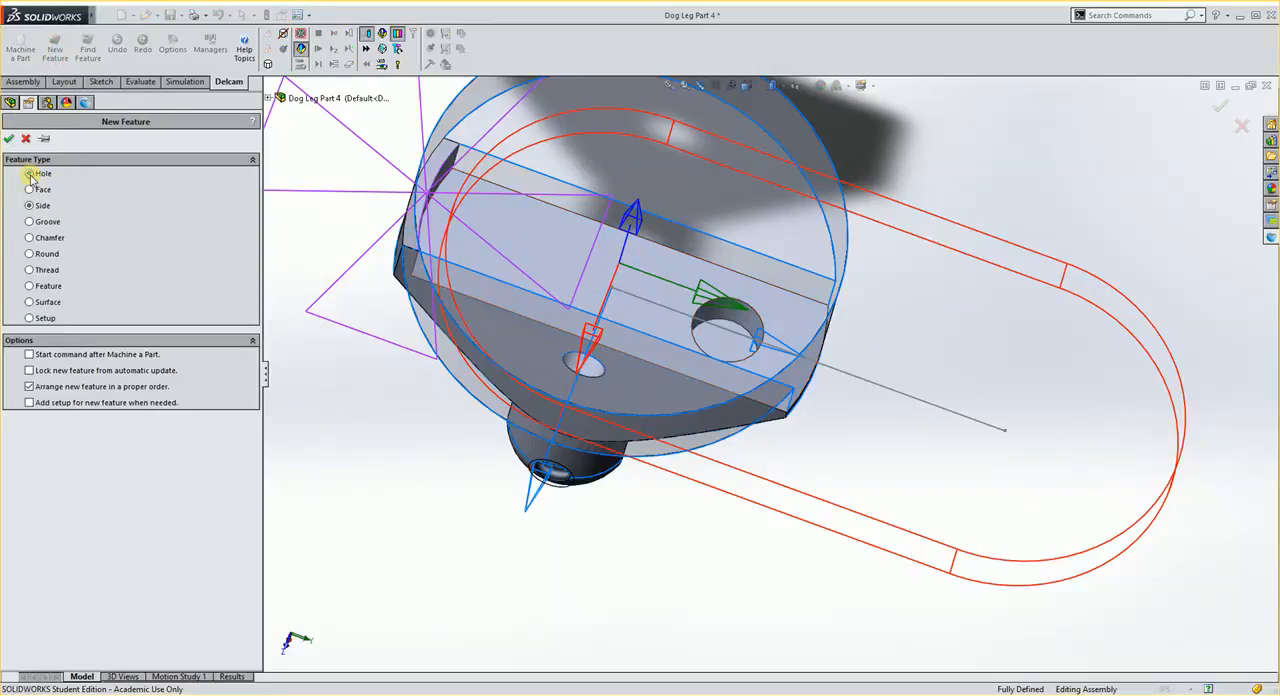
pyautogui.click(8, 140)
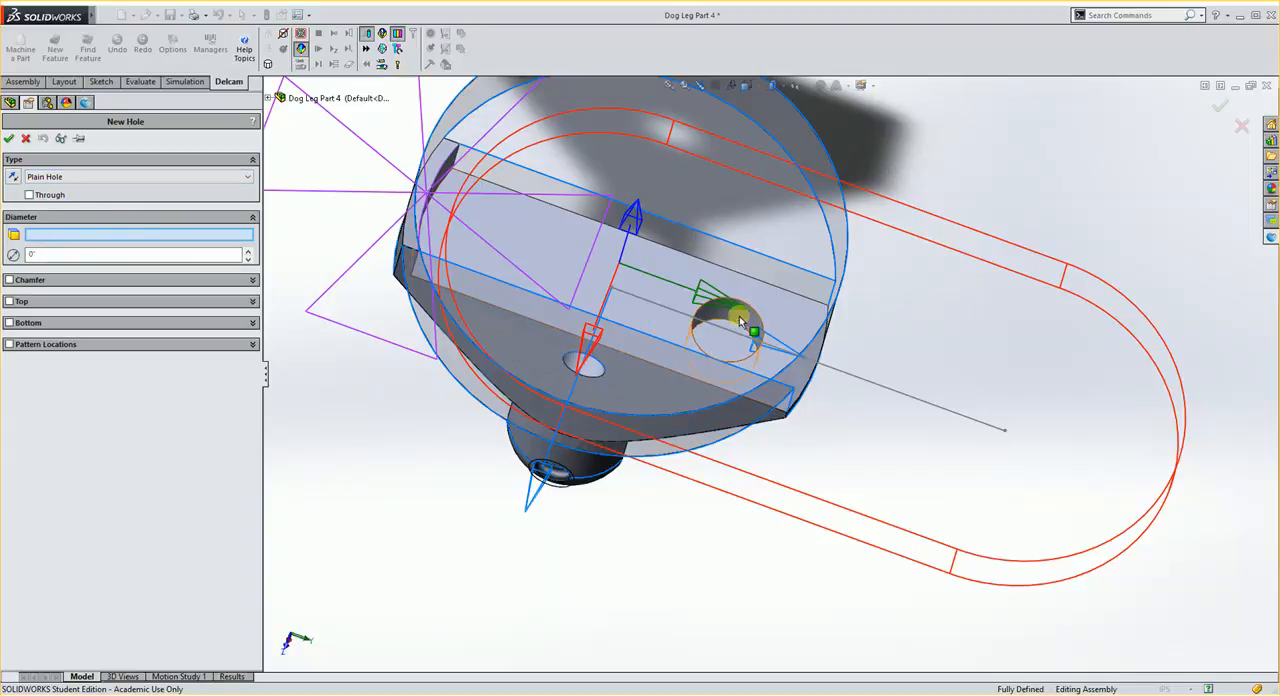
pyautogui.click(718, 358)
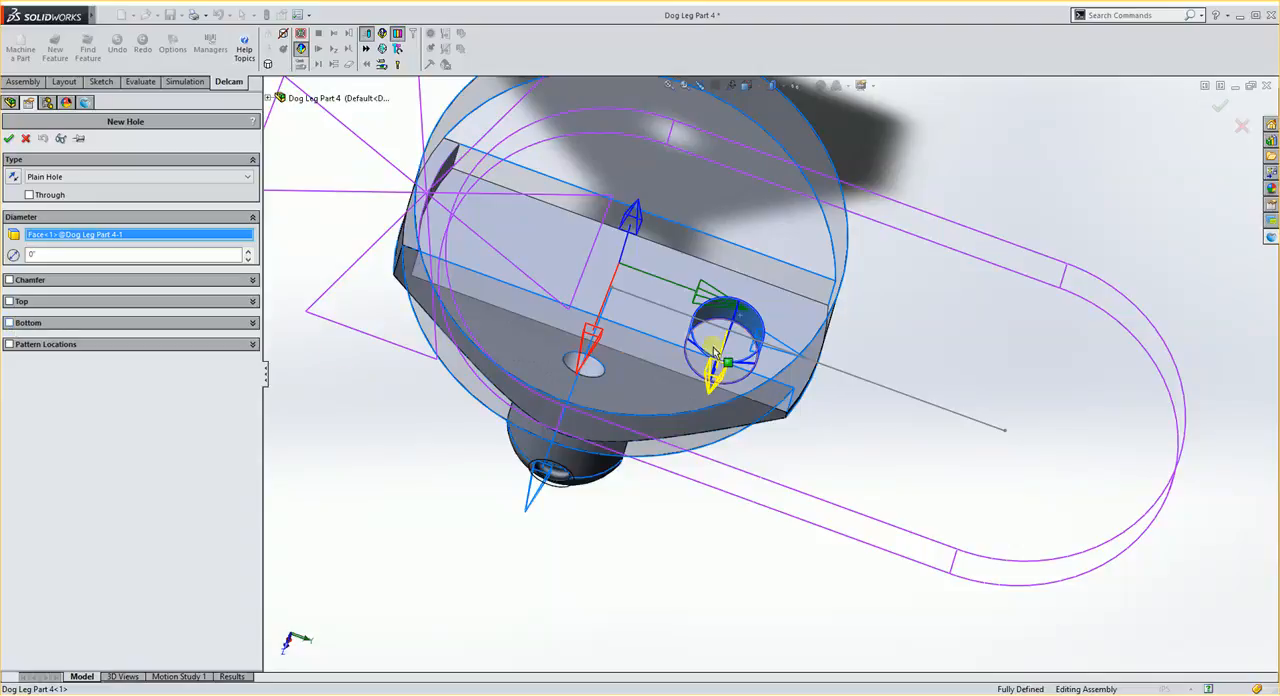
pyautogui.moveTo(718, 352); pyautogui.dragTo(767, 335, button='middle')
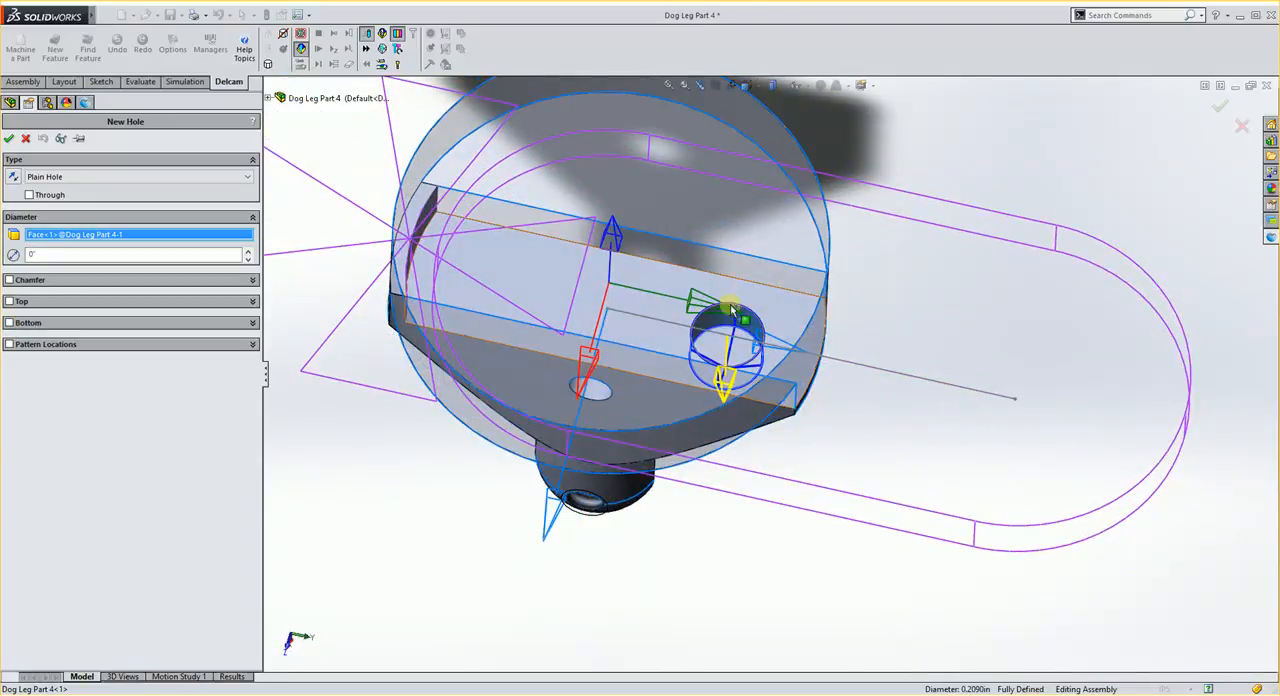
pyautogui.scroll(-2, 750, 350)
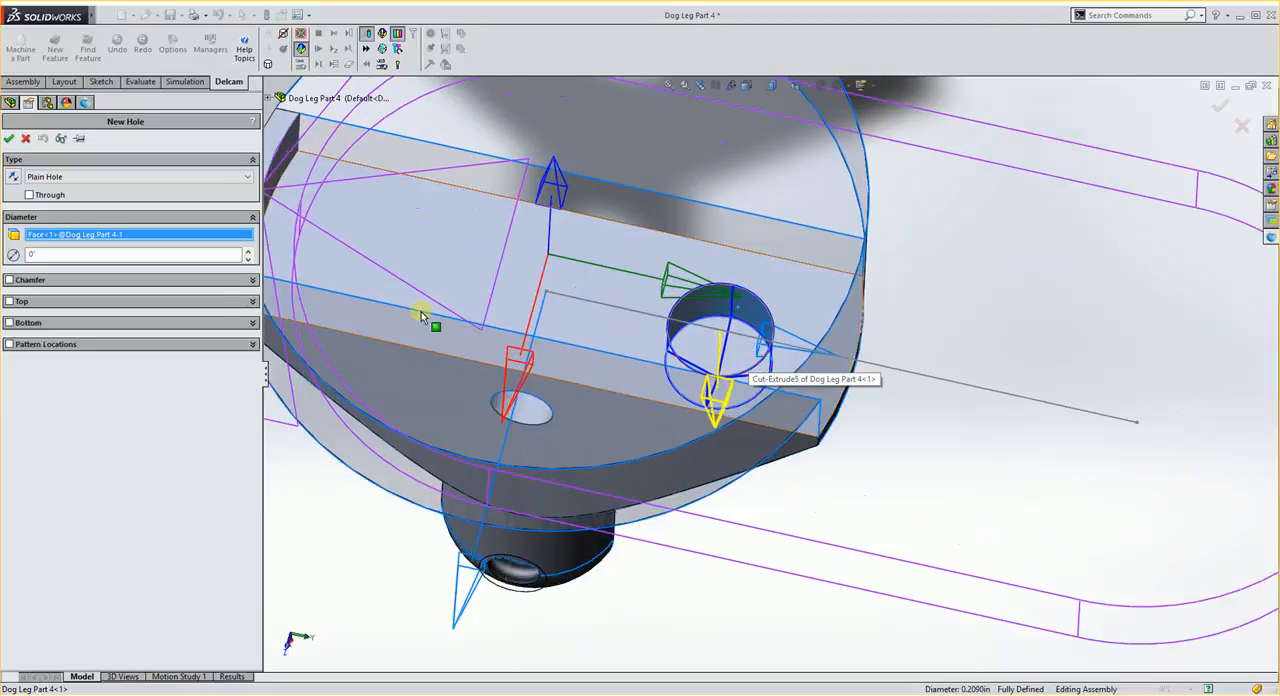
pyautogui.click(8, 141)
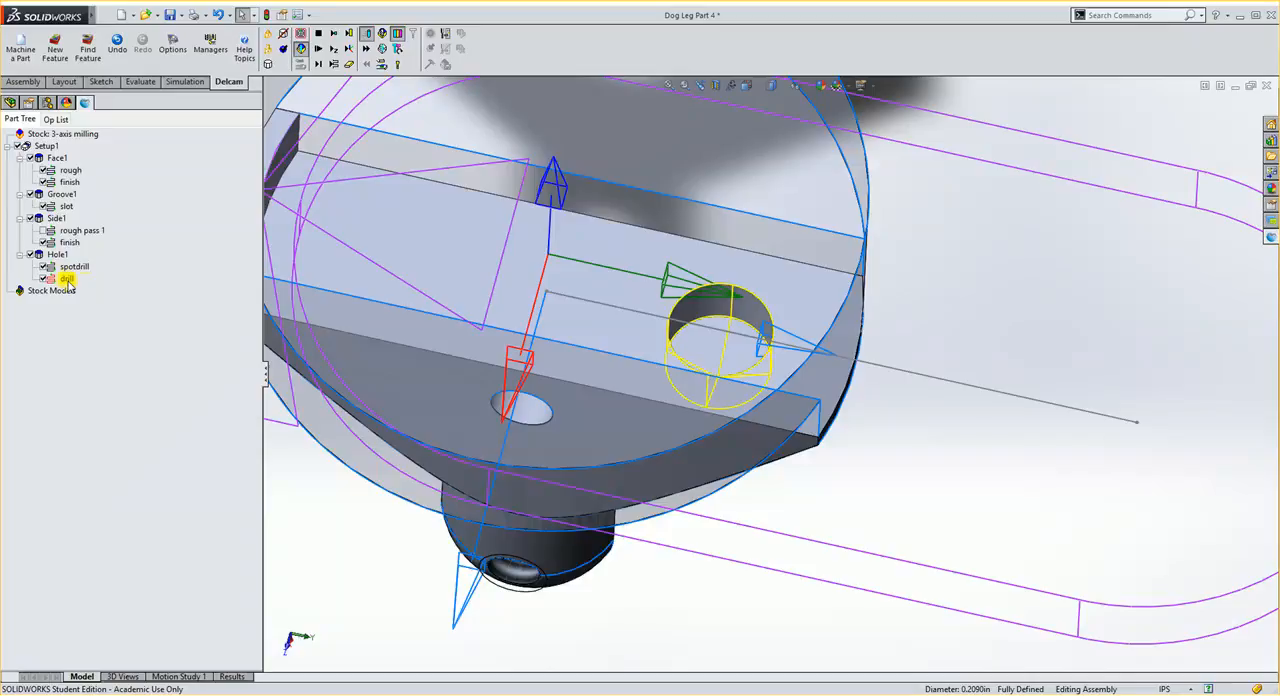
# - Run the milling simulation and single-step through the spot drilling and drilling of Hole1
pyautogui.press('f')
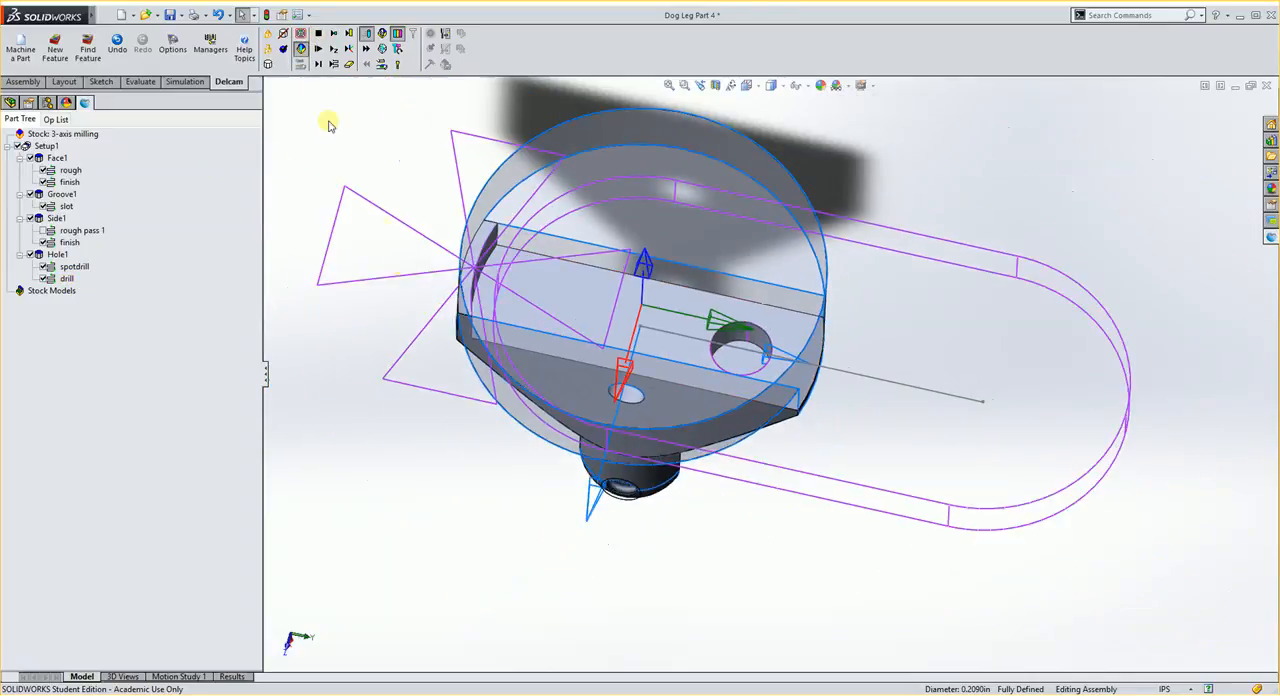
pyautogui.click(334, 65)
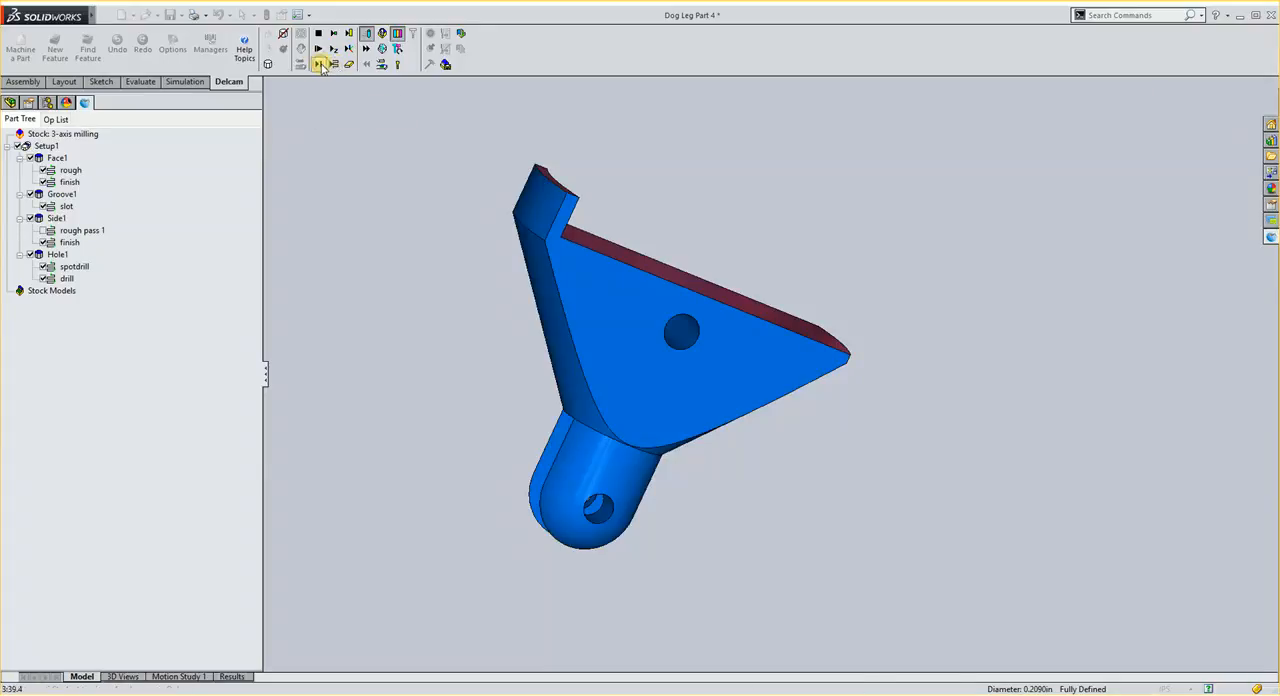
pyautogui.click(320, 65)
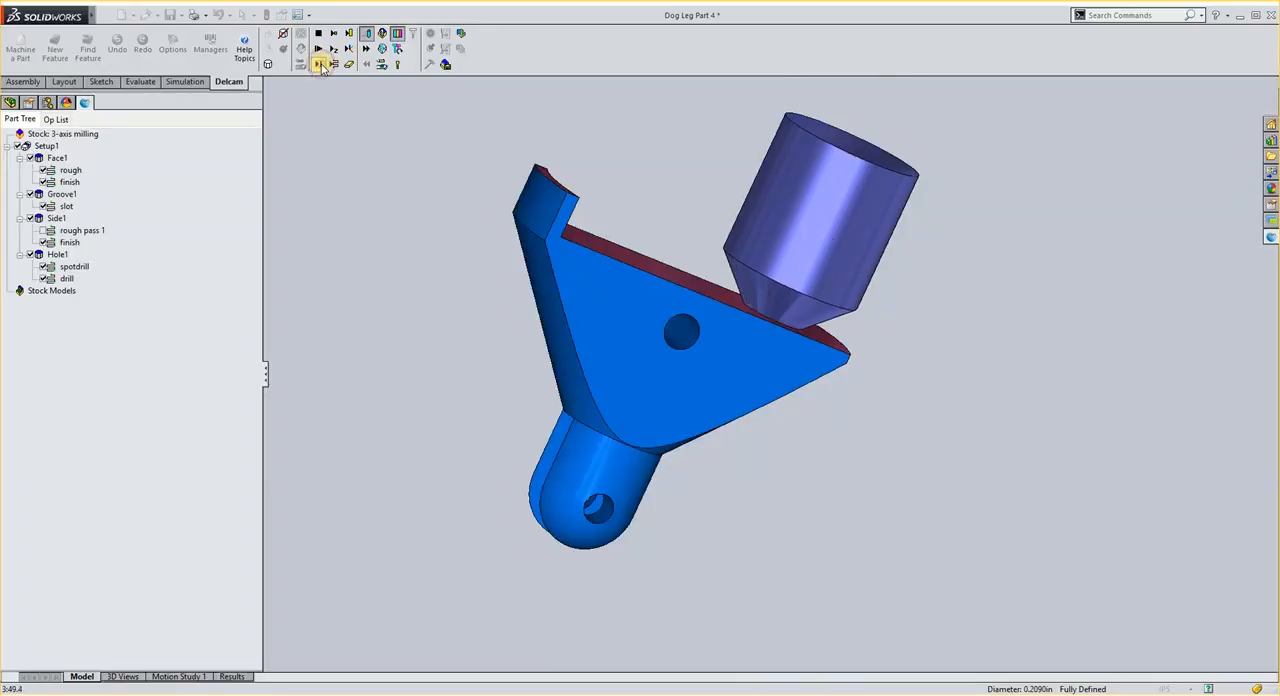
pyautogui.click(321, 67)
pyautogui.click(321, 67)
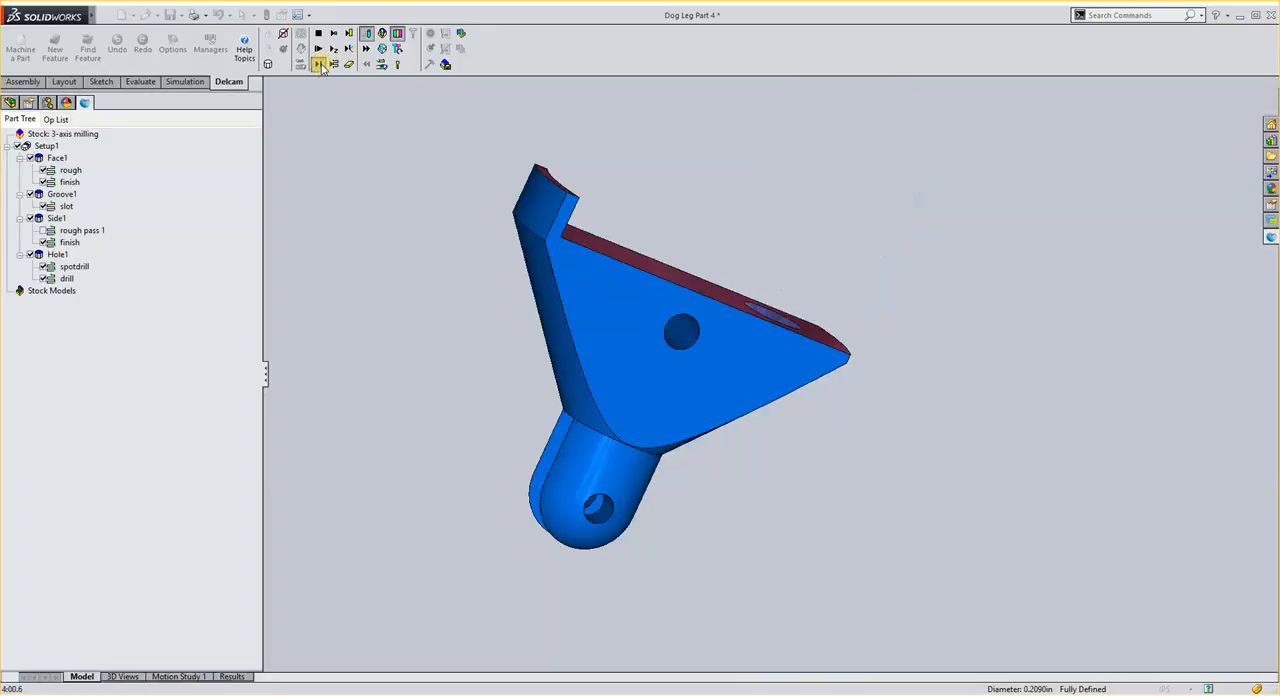
pyautogui.click(320, 65)
pyautogui.click(320, 65)
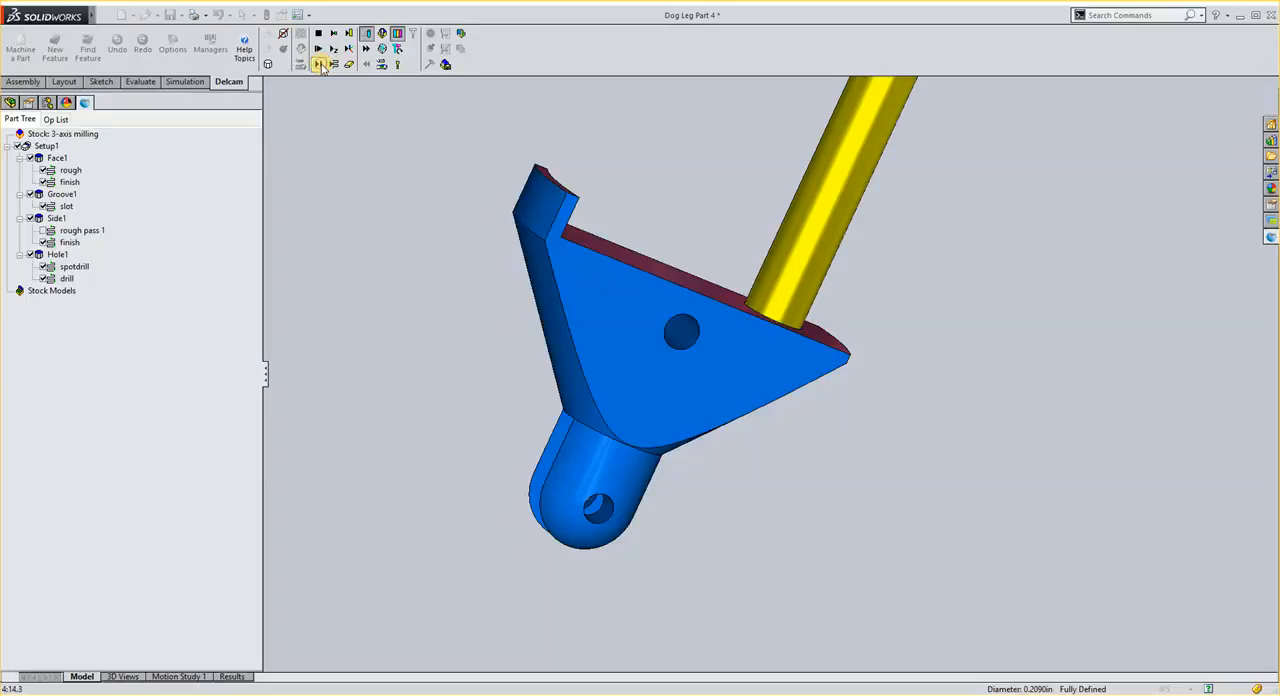
pyautogui.click(320, 65)
pyautogui.click(320, 65)
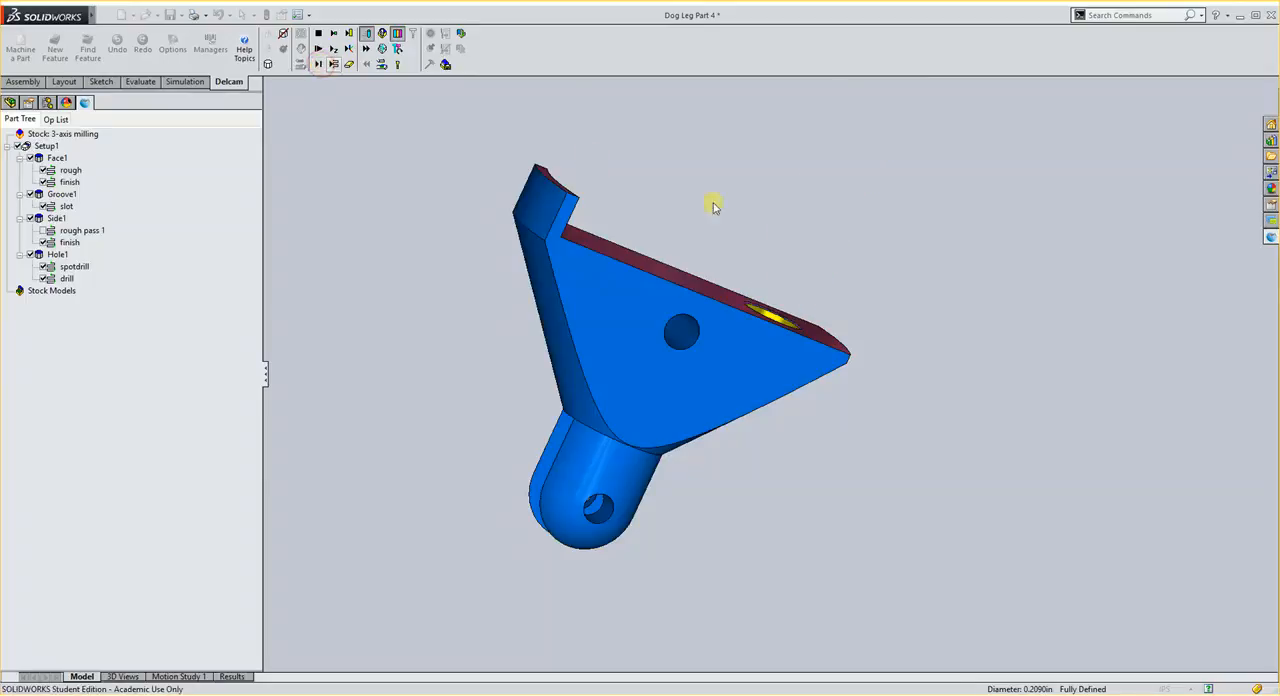
# - Stop the simulation and inspect the part's end wall and the edge at its inner corner
pyautogui.moveTo(711, 206); pyautogui.dragTo(720, 445, button='middle')
pyautogui.click(320, 34)
pyautogui.moveTo(577, 458); pyautogui.dragTo(600, 320, button='middle')
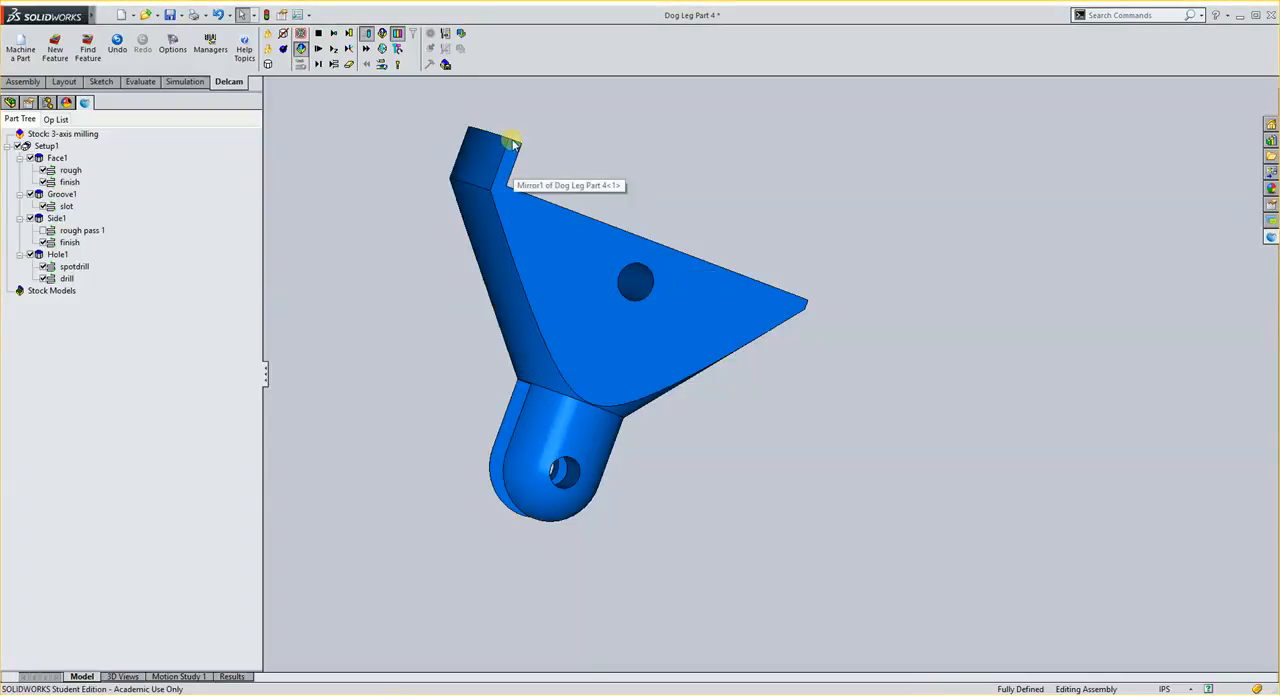
pyautogui.click(513, 193)
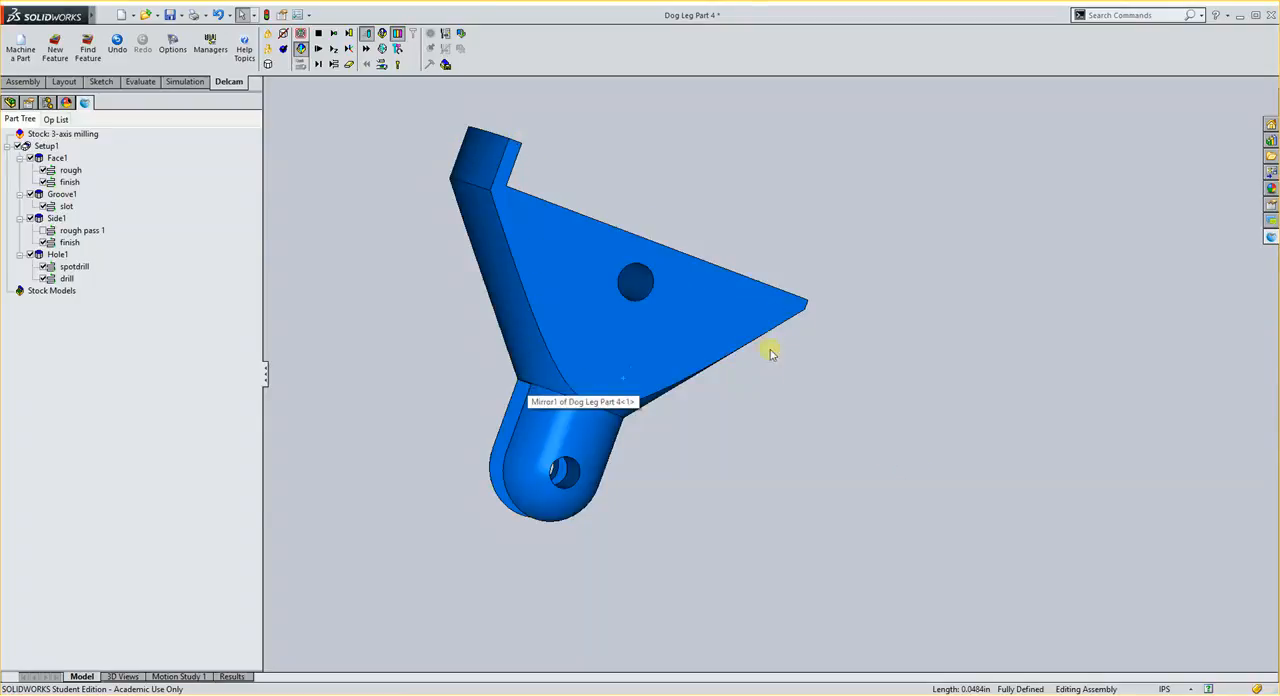
pyautogui.click(1130, 694)
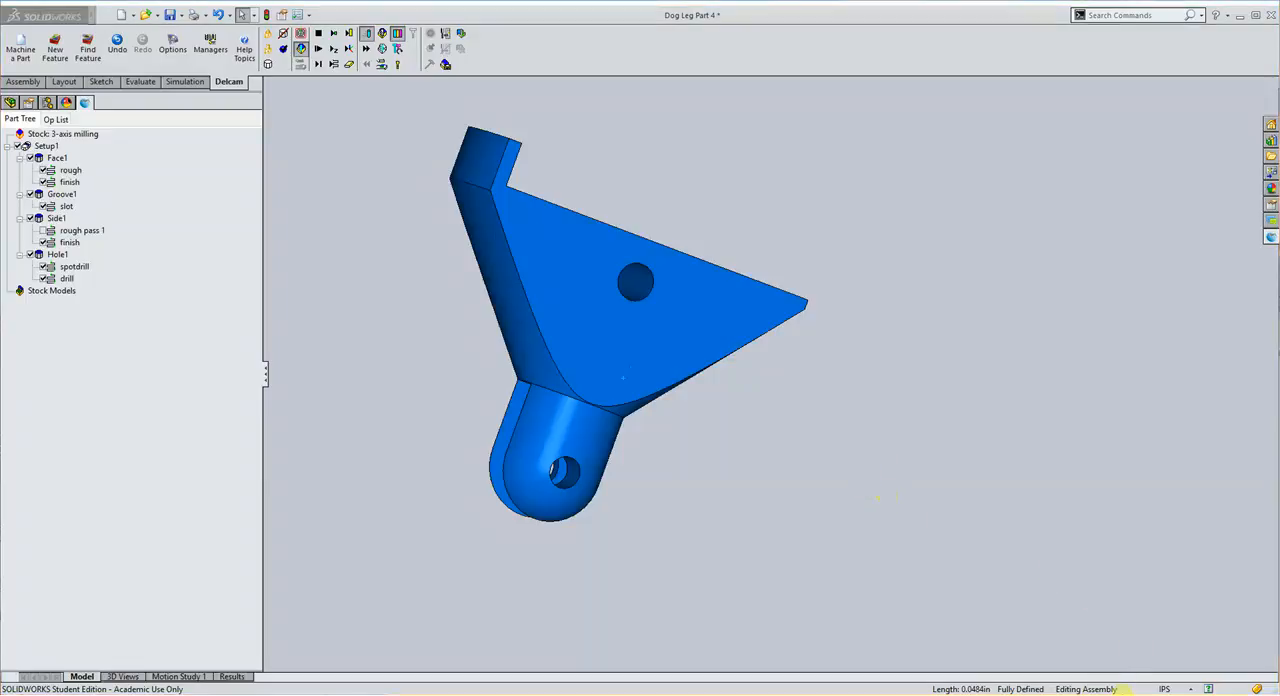
pyautogui.click(1145, 683)
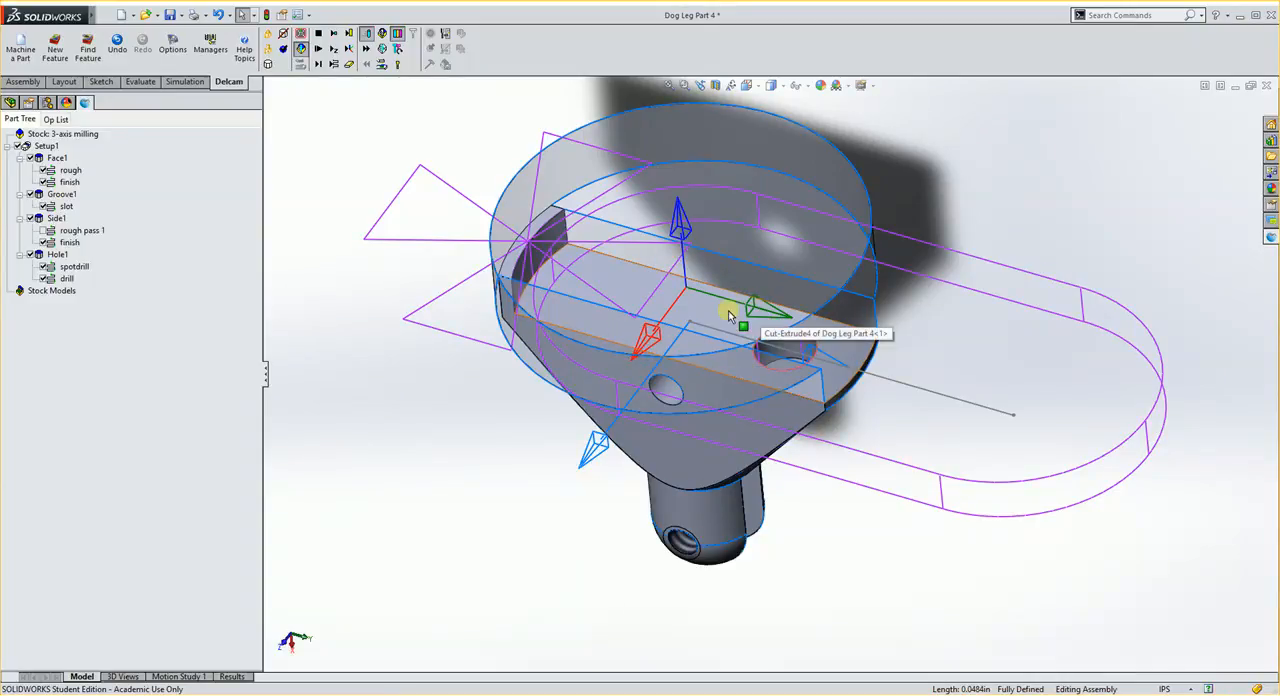
# - Reorient the X axis of Setup1 so it points along the slot toward the larger hole in the slot floor
pyautogui.click(44, 147)
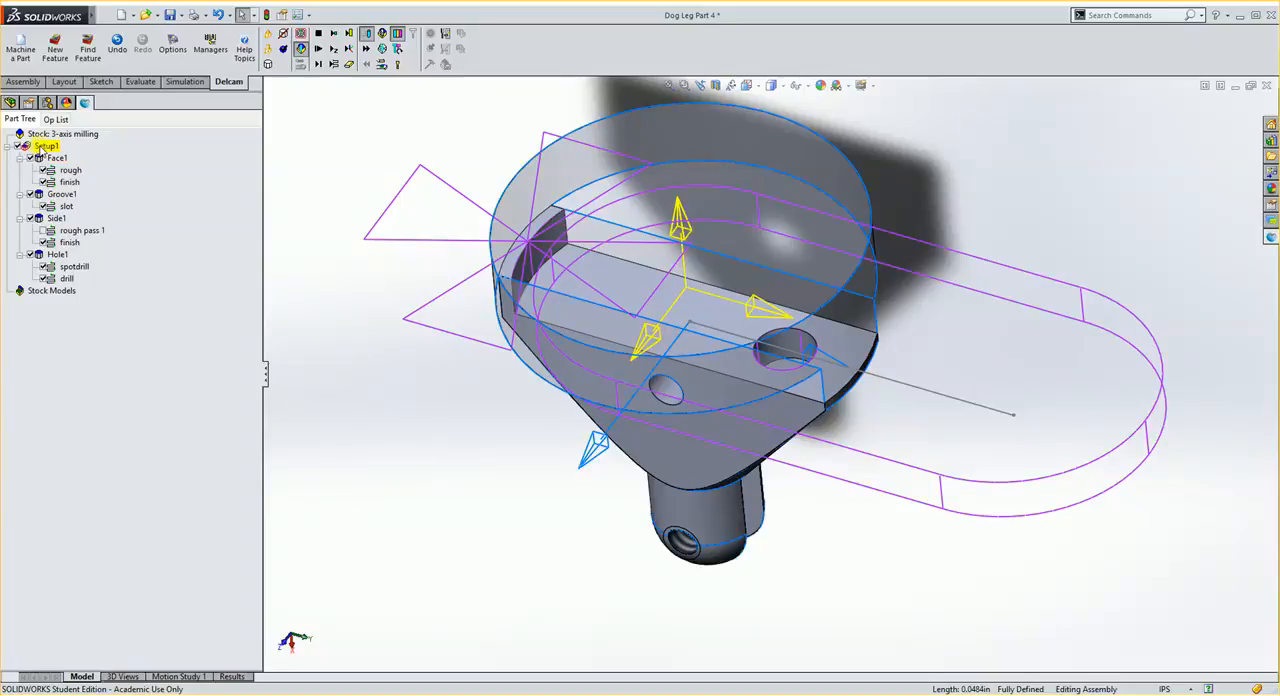
pyautogui.click(42, 148)
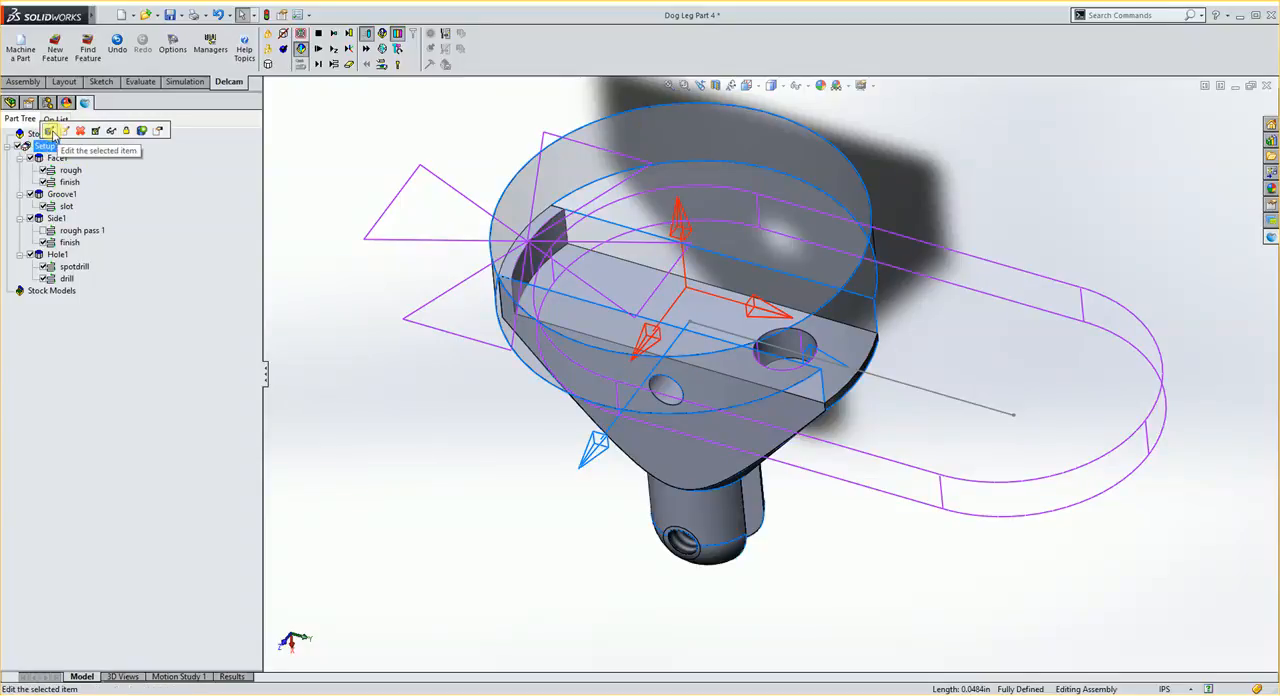
pyautogui.click(49, 131)
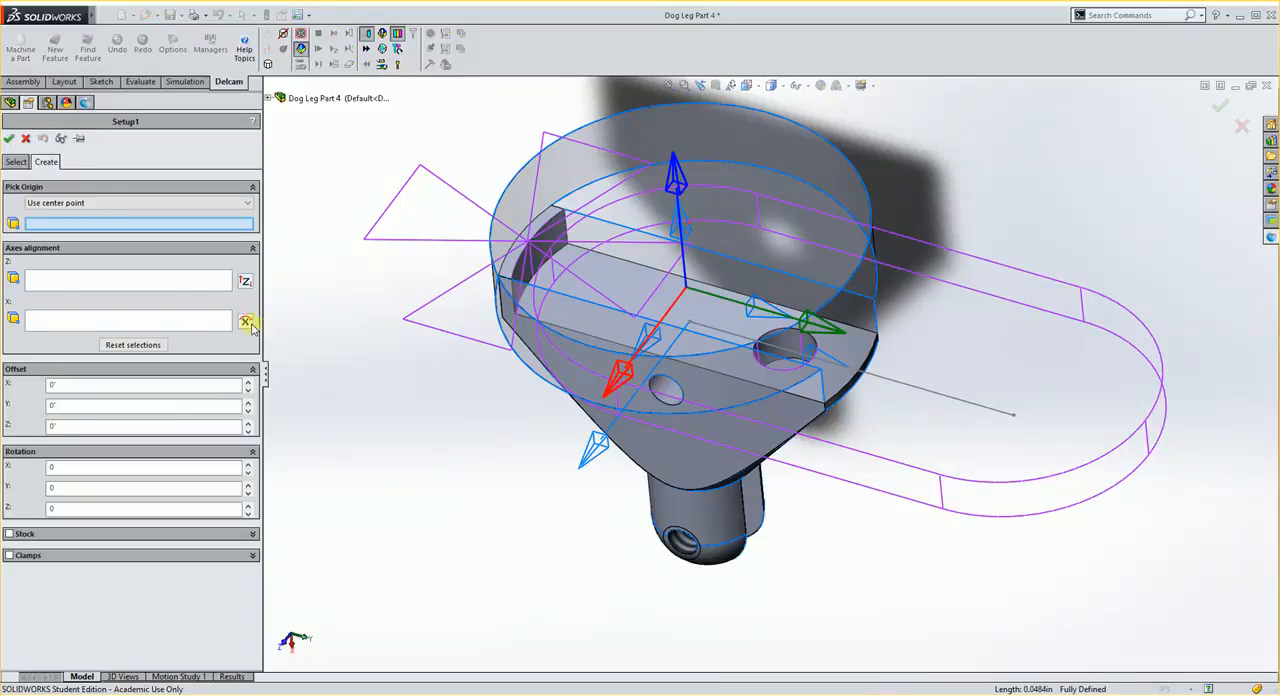
pyautogui.click(246, 322)
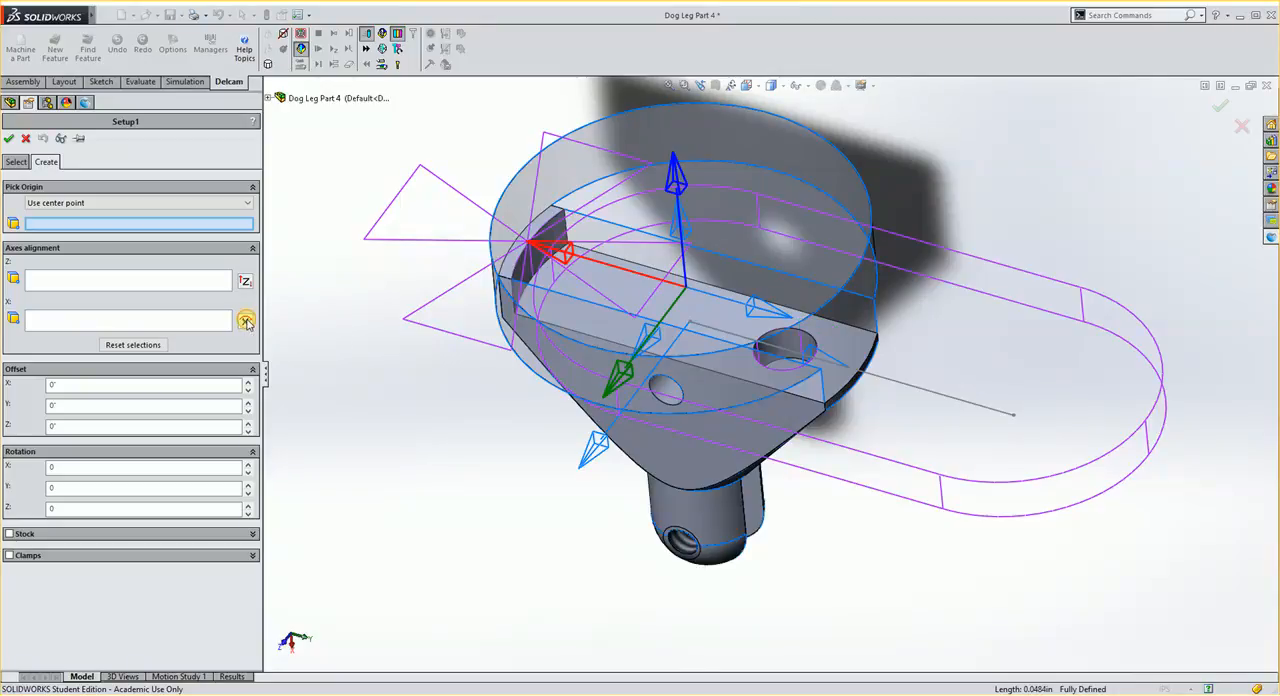
pyautogui.click(246, 322)
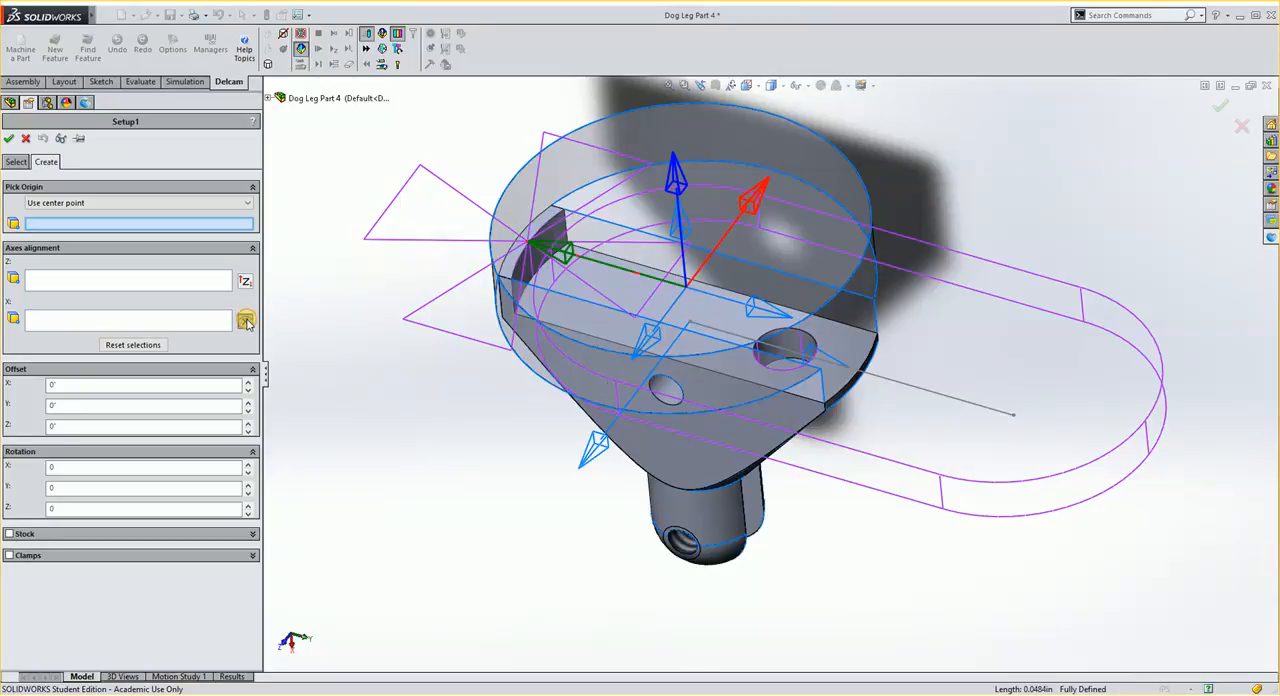
pyautogui.click(246, 322)
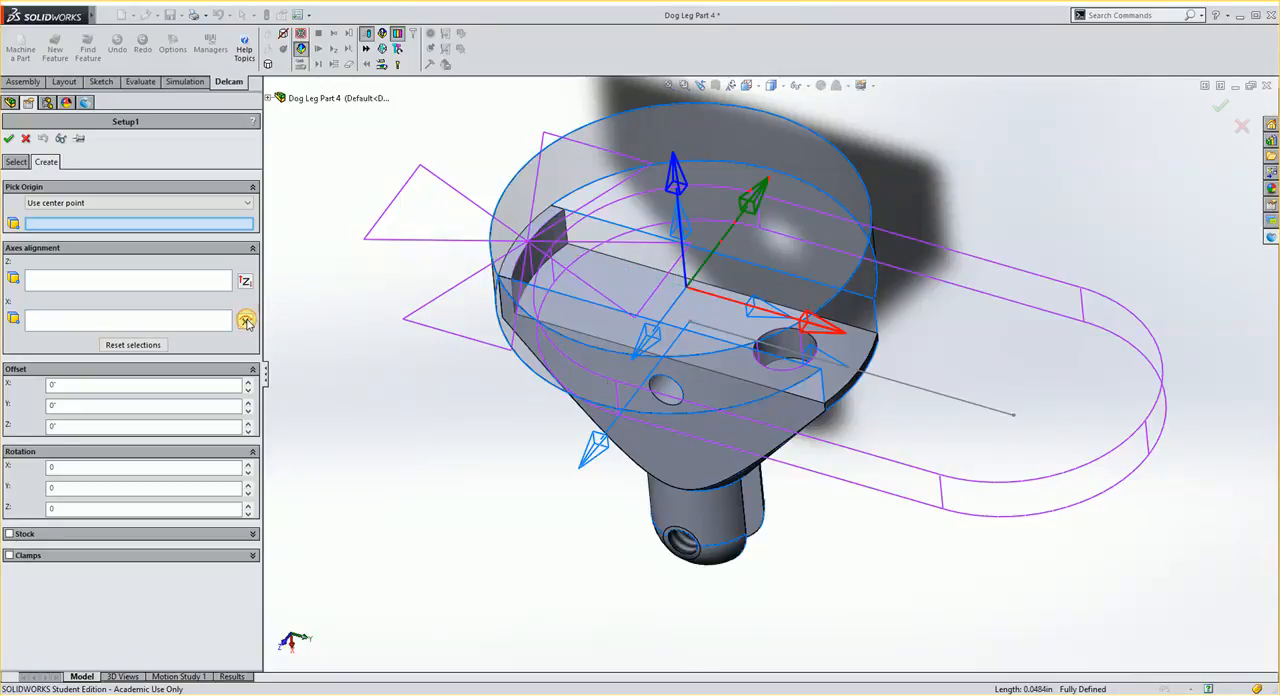
pyautogui.click(8, 138)
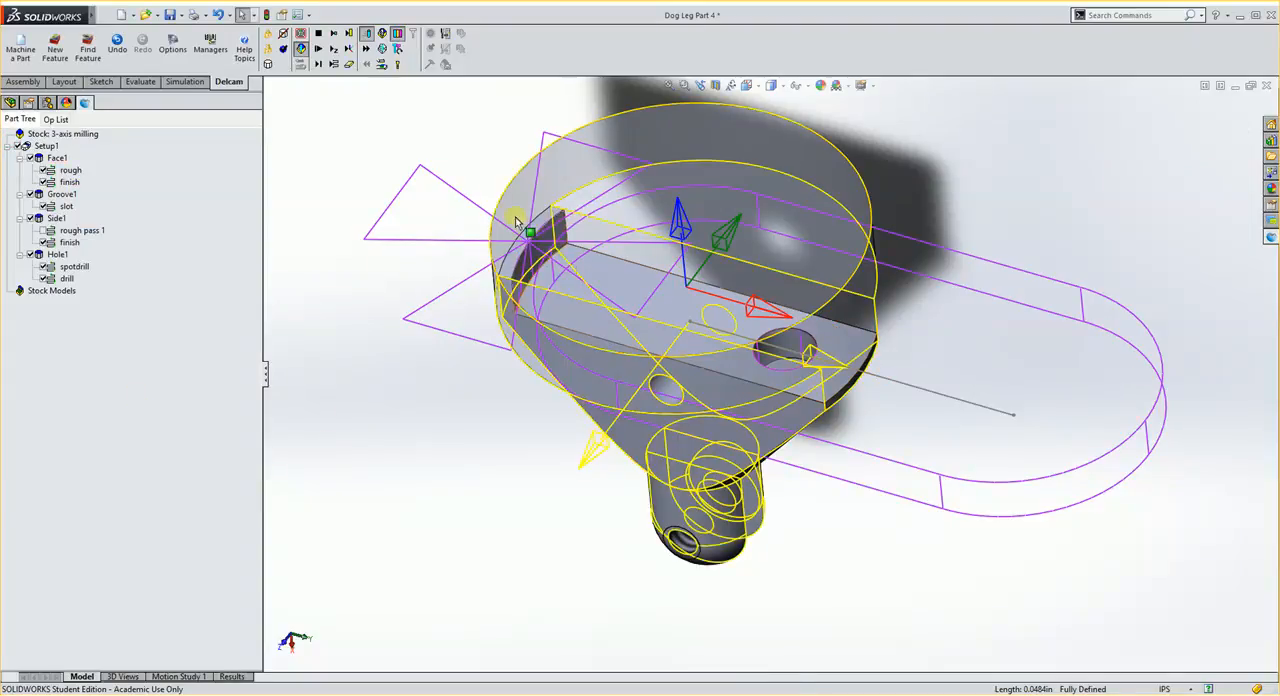
# - Run the milling simulation again with the reoriented setup and stop it to return to the part model
pyautogui.click(318, 48)
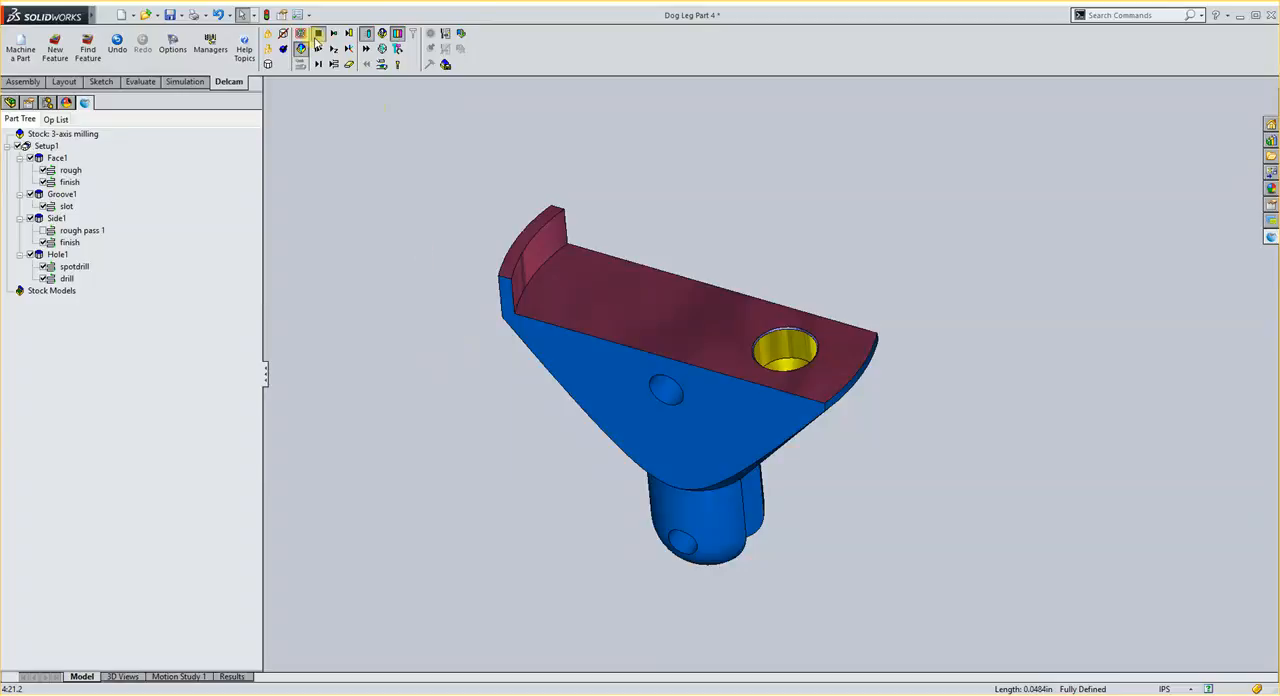
pyautogui.click(317, 35)
pyautogui.moveTo(470, 484)
pyautogui.mouseDown(button='middle')
pyautogui.moveTo(491, 466)
pyautogui.moveTo(471, 480)
pyautogui.mouseUp(button='middle')
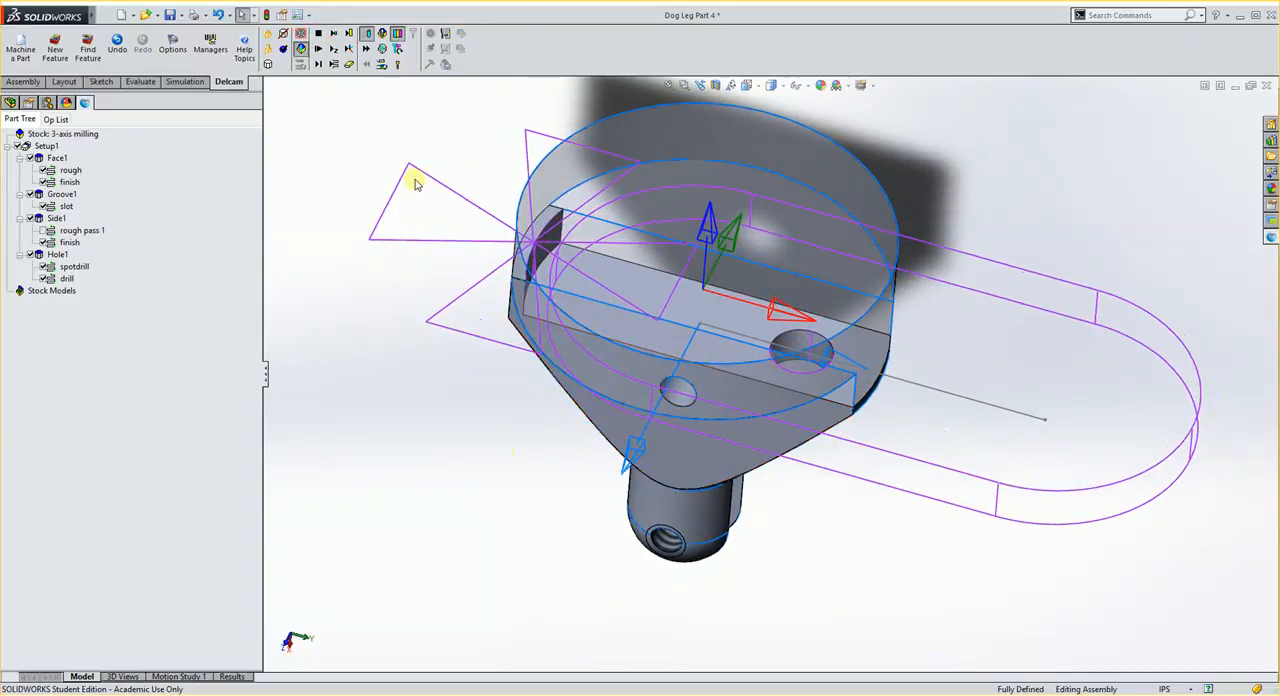
pyautogui.click(320, 35)
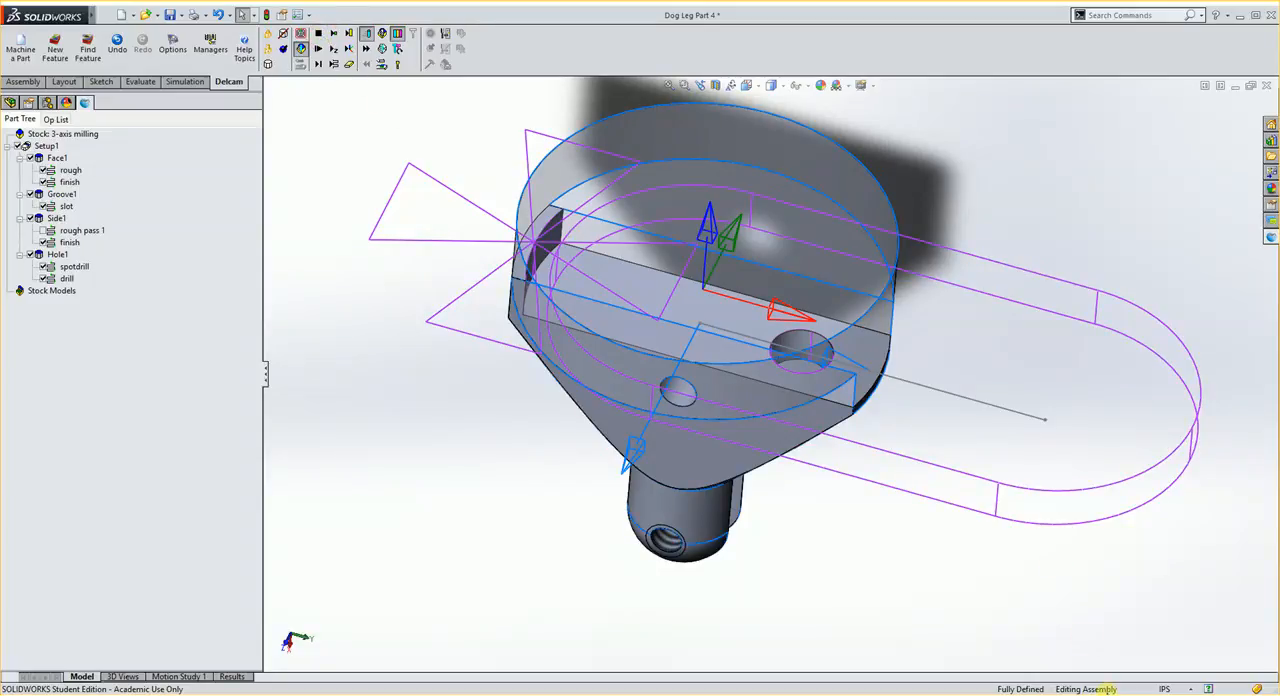